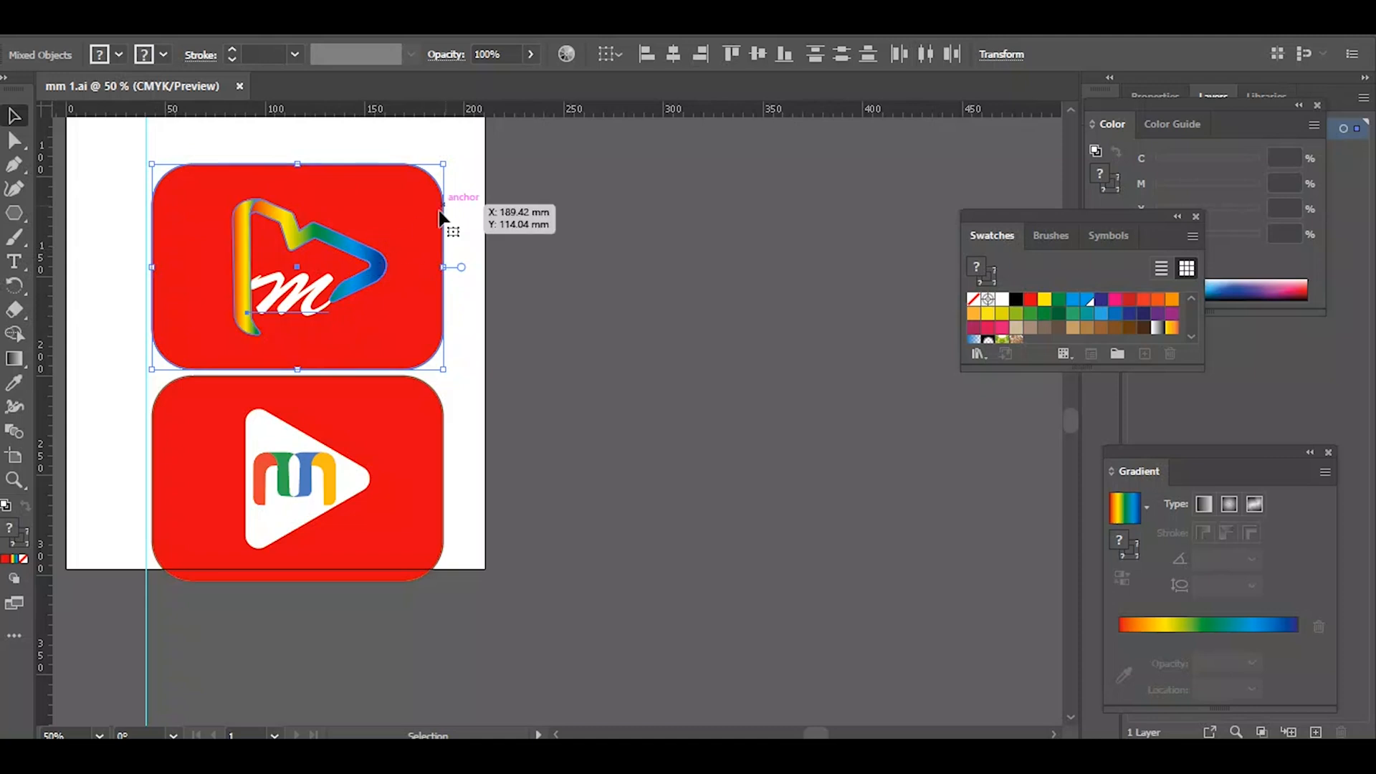
# Step: Create a new A4 portrait document, 210 x 297 mm, in CMYK color mode
pyautogui.press('a')
pyautogui.press('v')
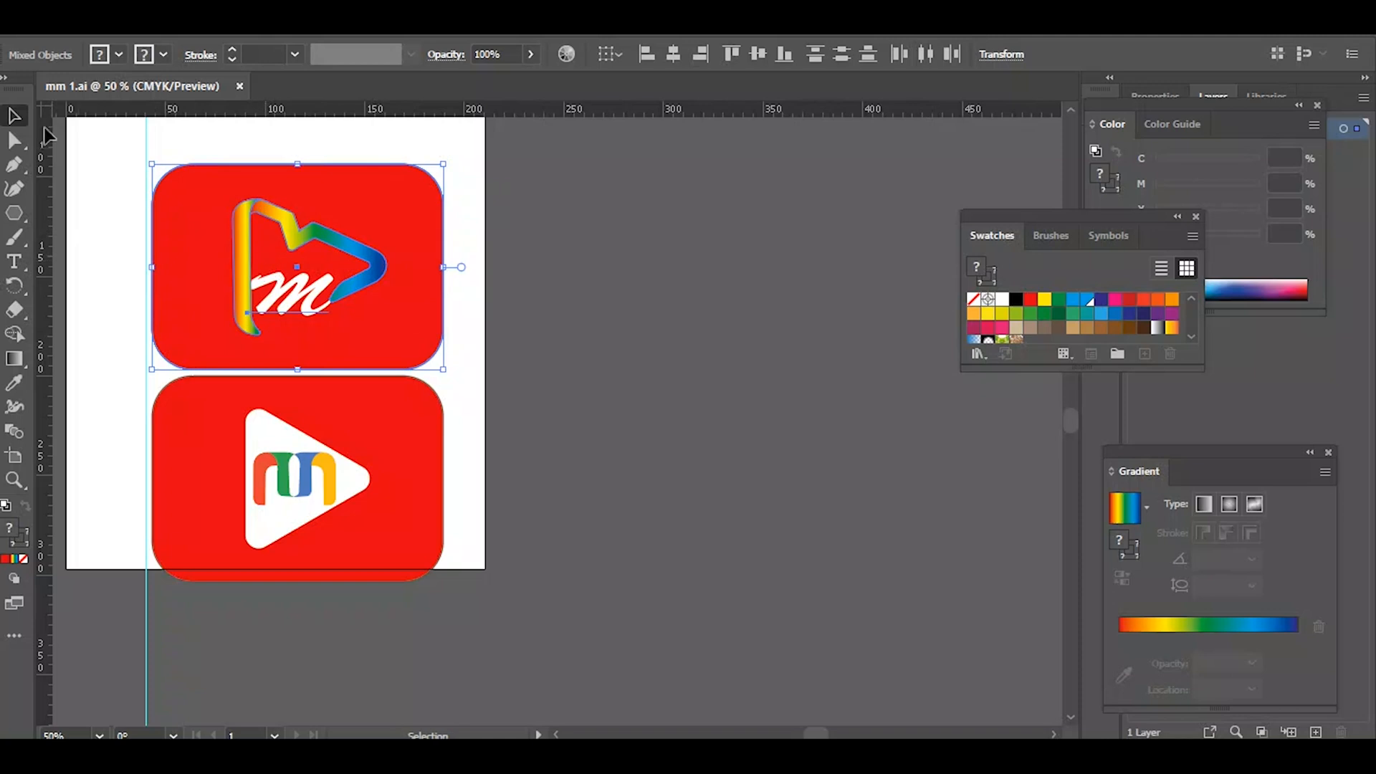
pyautogui.click(92, 21)
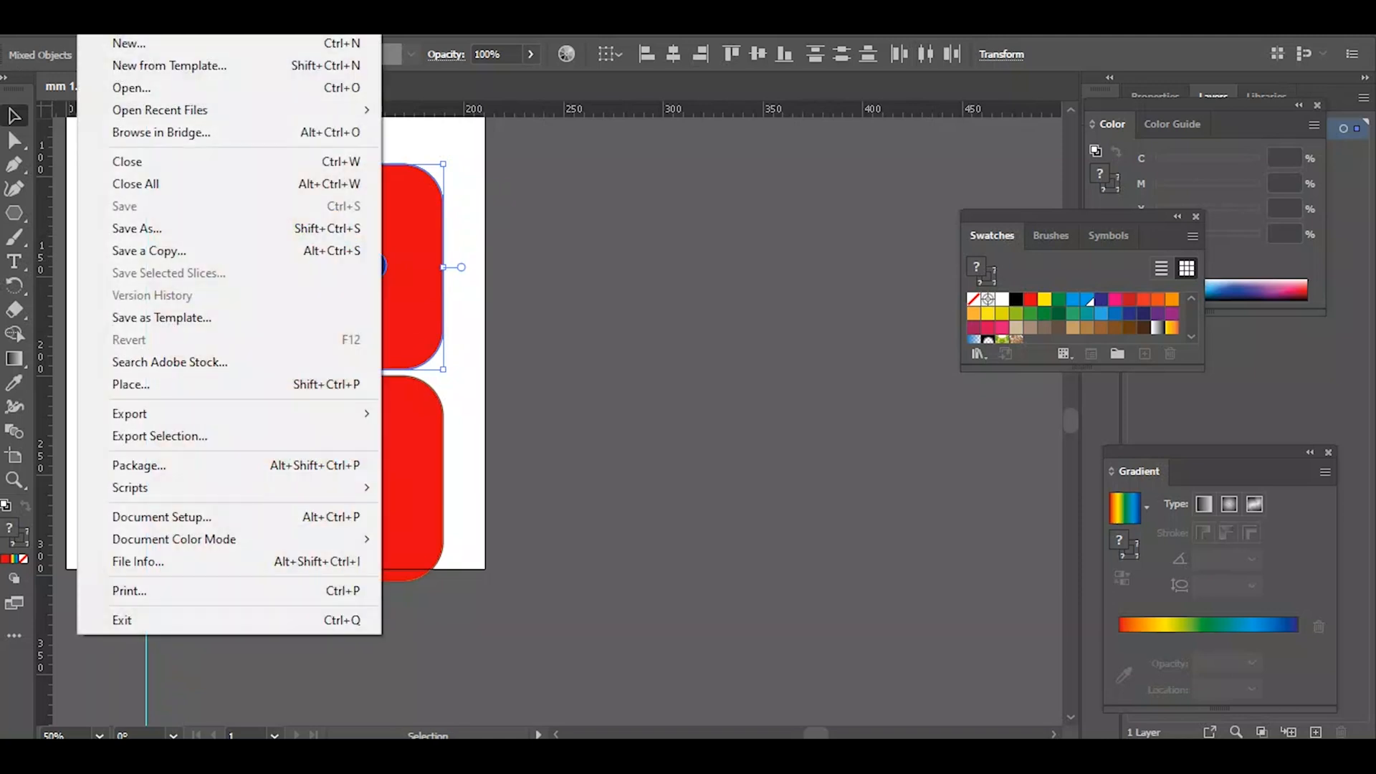
pyautogui.click(118, 44)
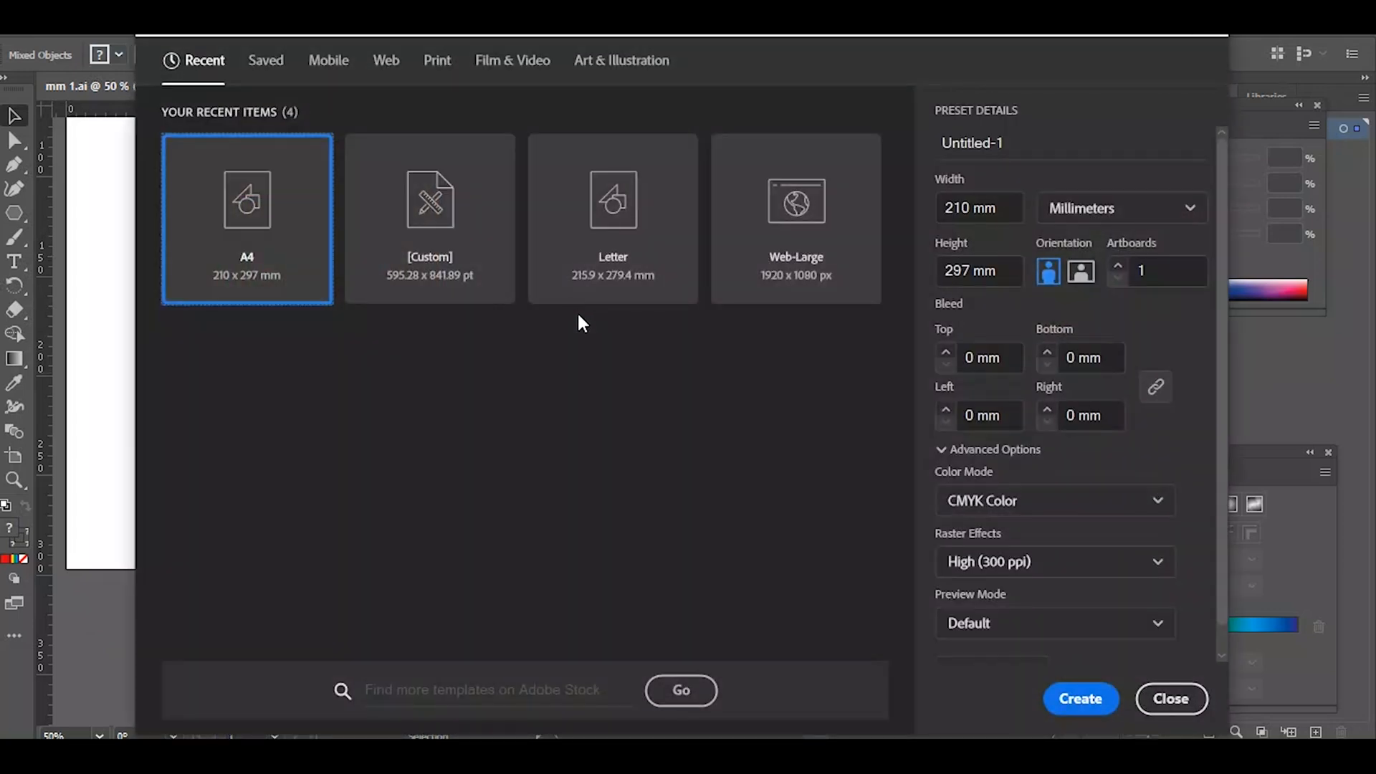
pyautogui.click(1076, 699)
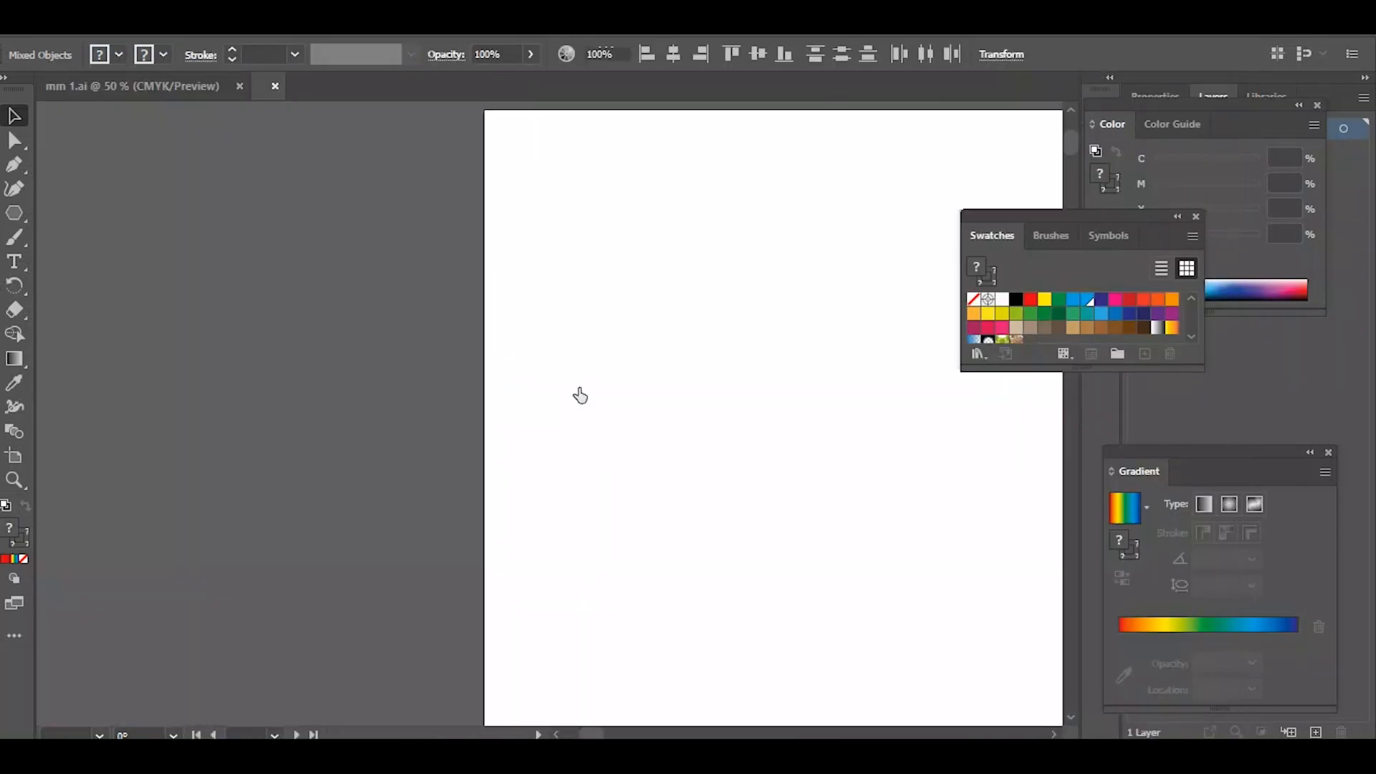
# Step: Paste the copied red logo with the gradient play outline and script m into the new document
pyautogui.press('a')
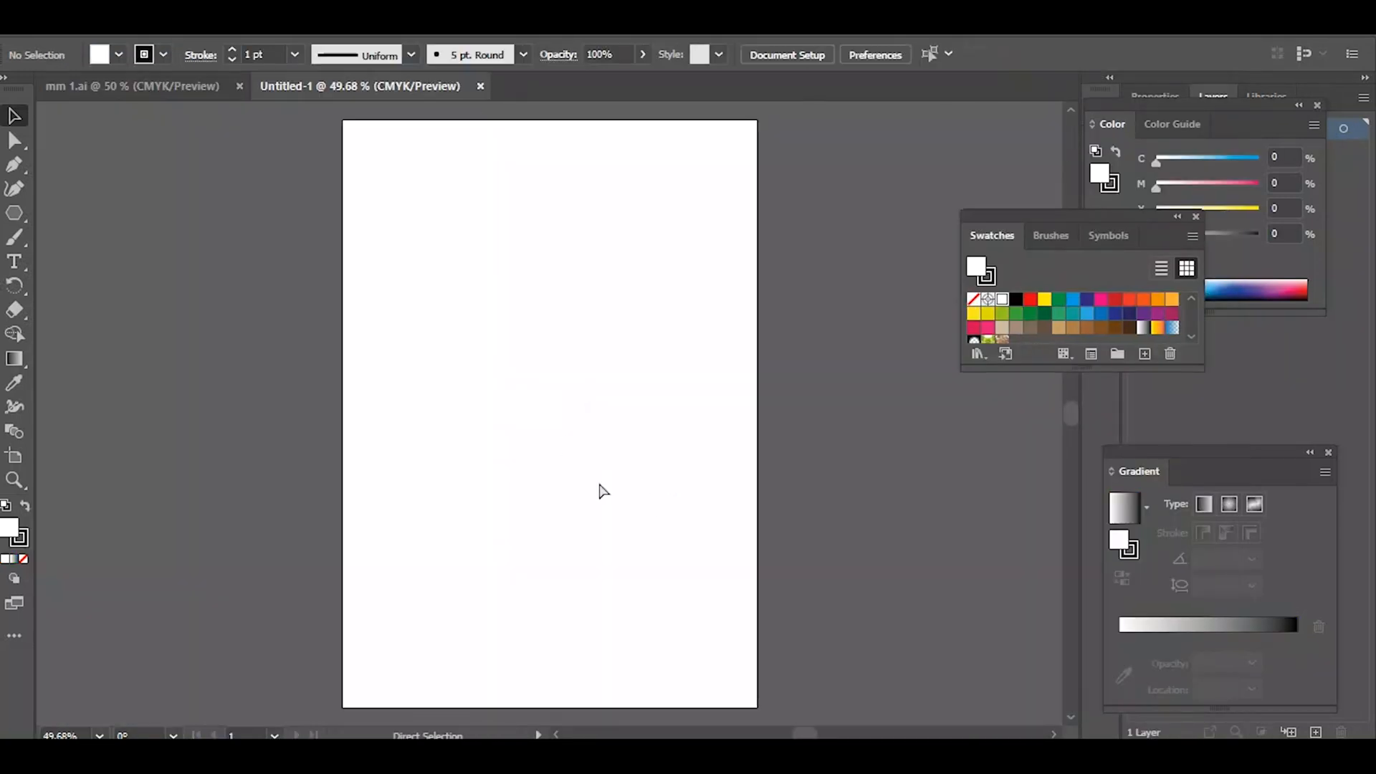
pyautogui.press('v')
pyautogui.hotkey('ctrl', 'v')
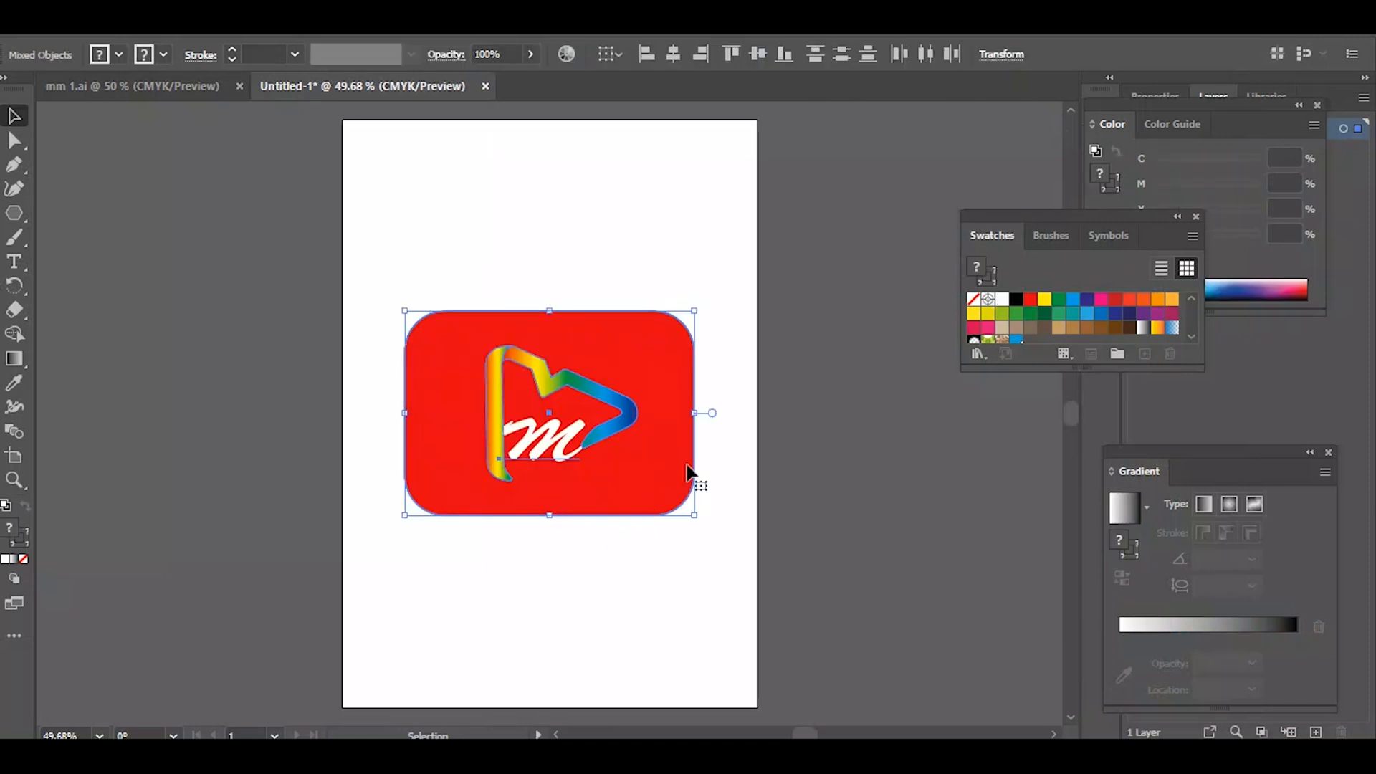
# Step: Delete the white script m and both gradient outline paths, keeping only the red rounded rectangle
pyautogui.click(823, 313)
pyautogui.click(568, 439)
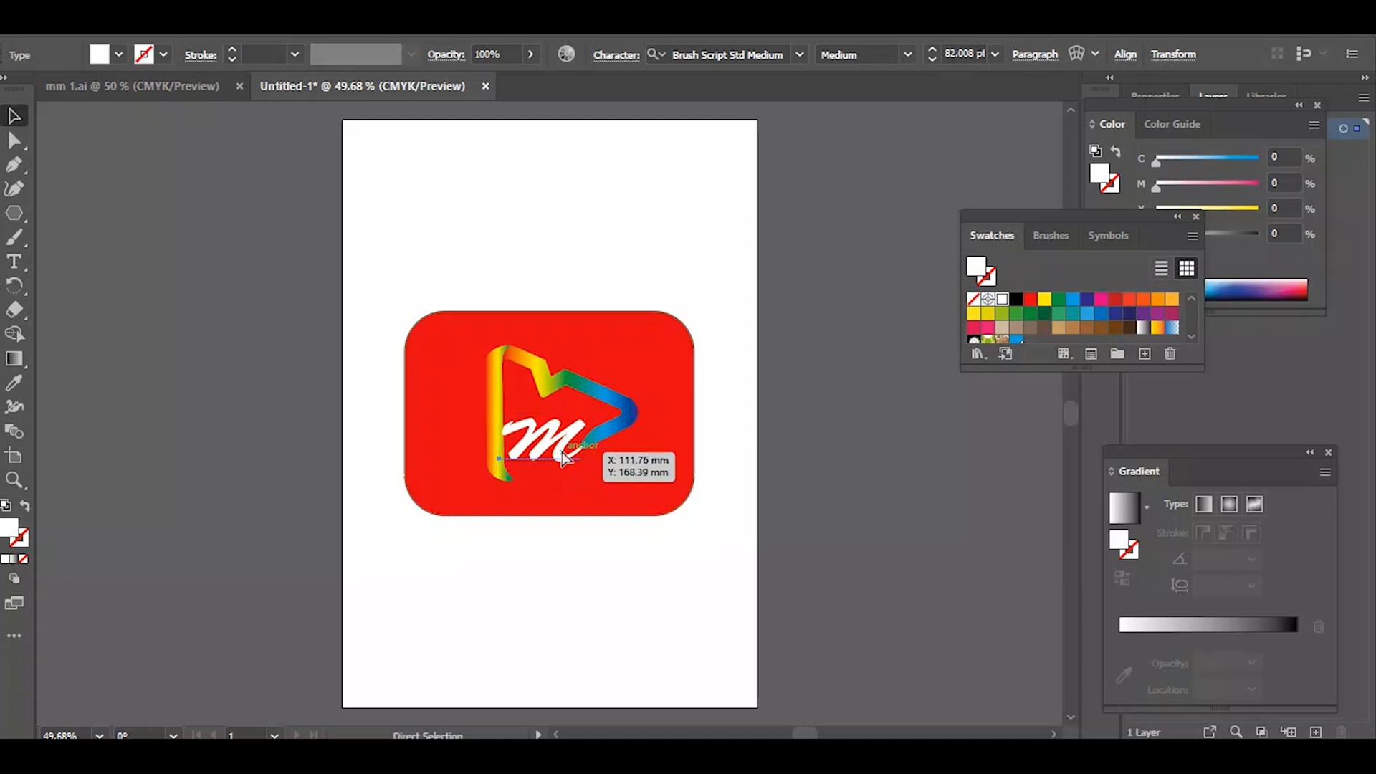
pyautogui.press('Delete')
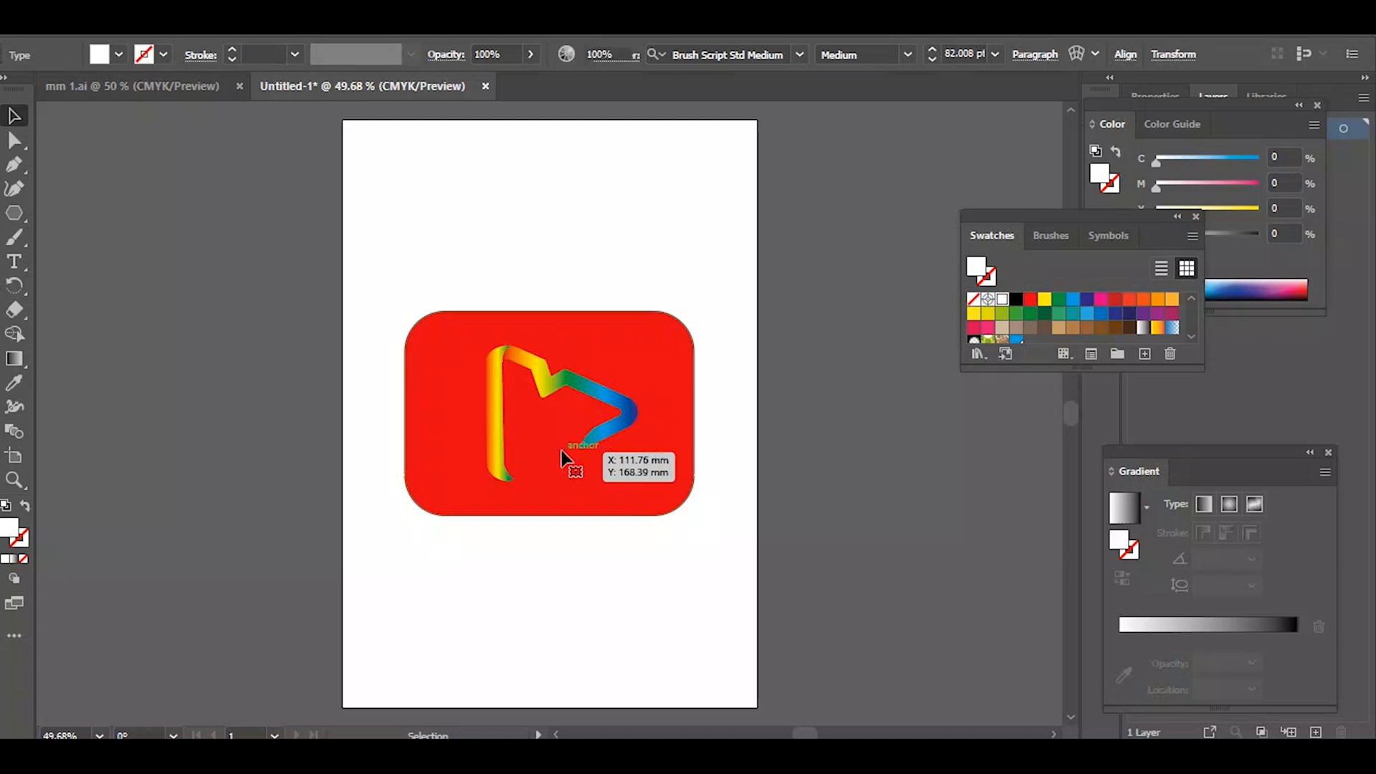
pyautogui.click(587, 396)
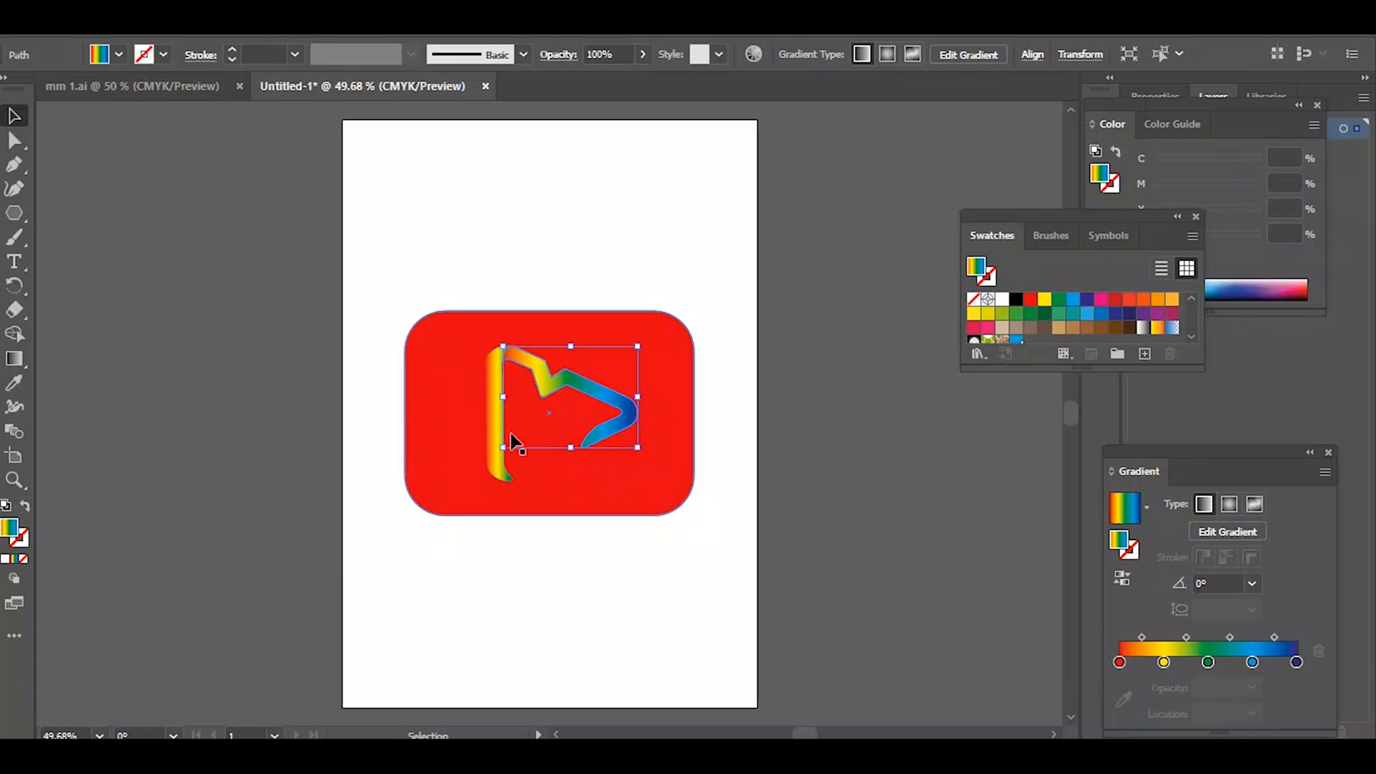
pyautogui.press('Delete')
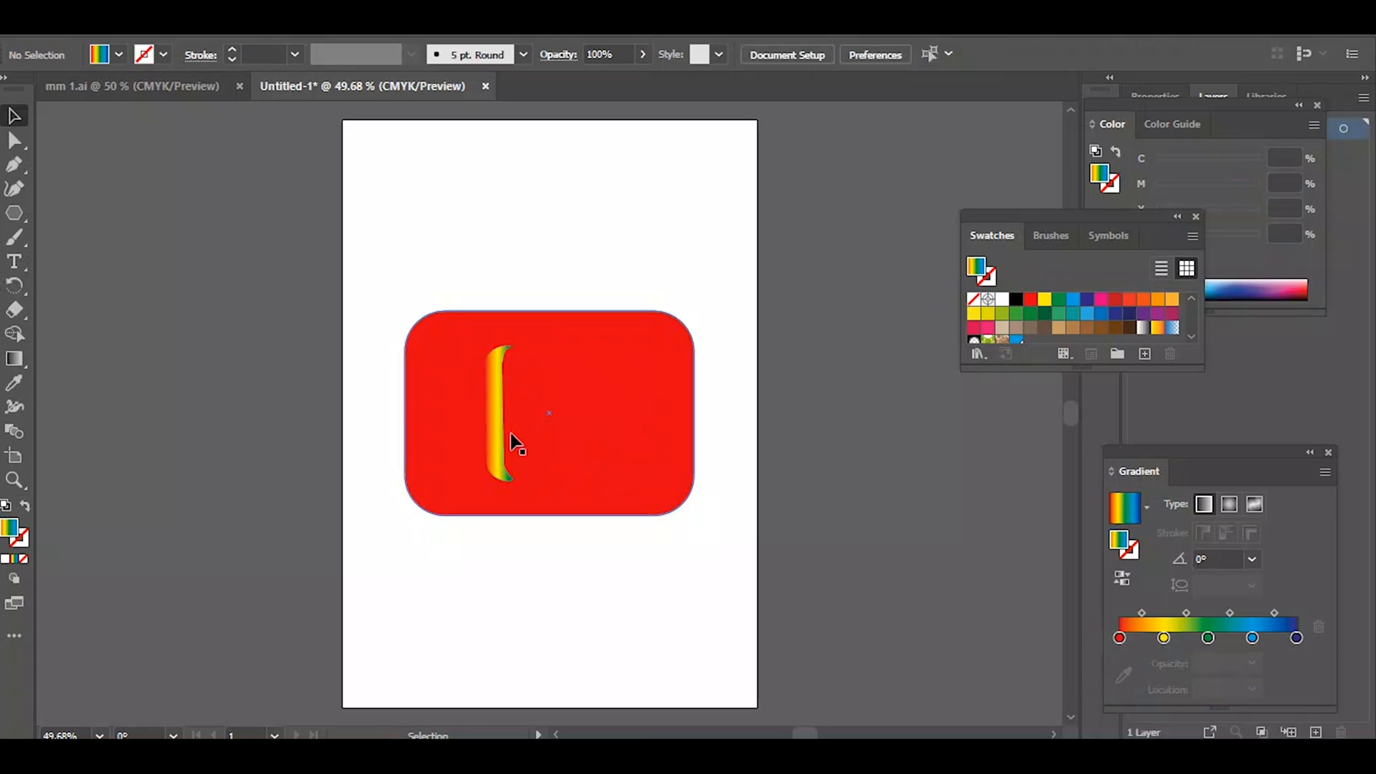
pyautogui.click(502, 430)
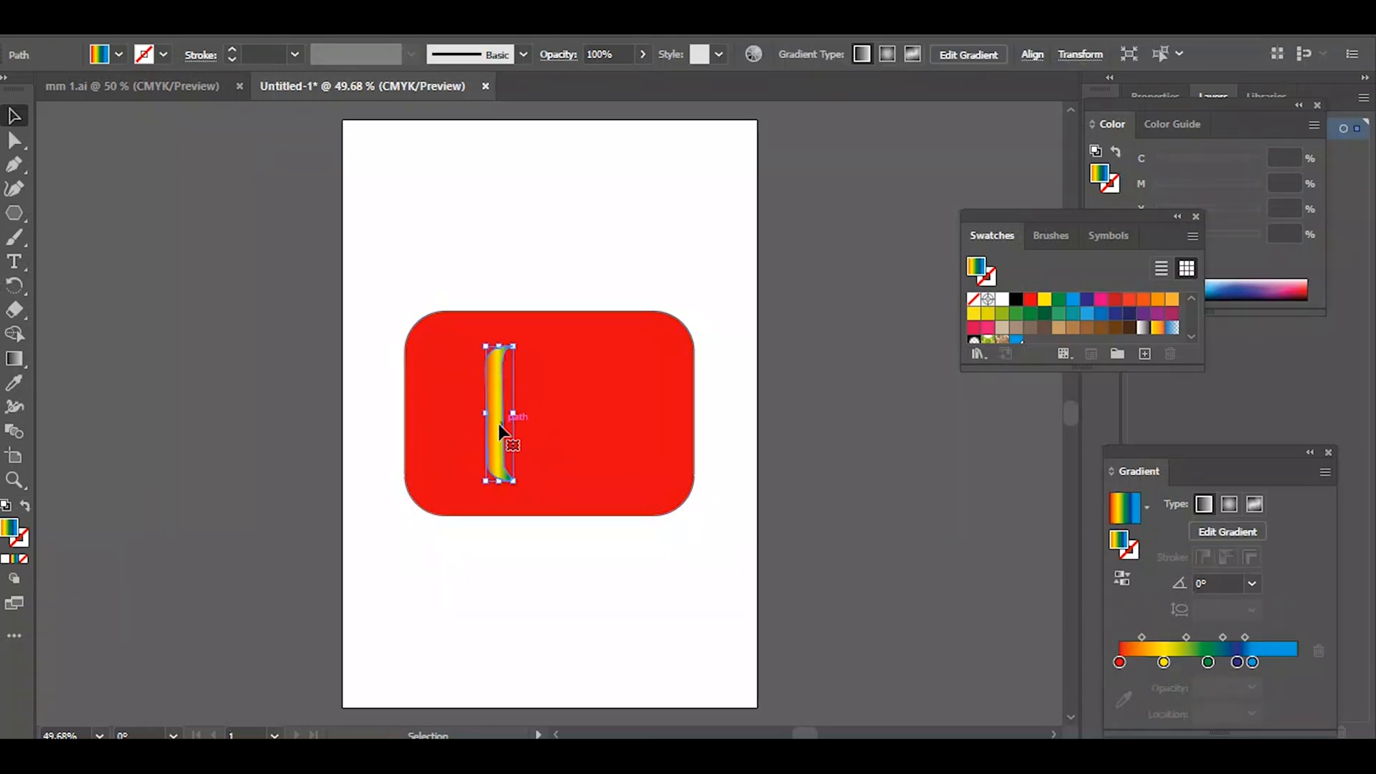
pyautogui.press('Delete')
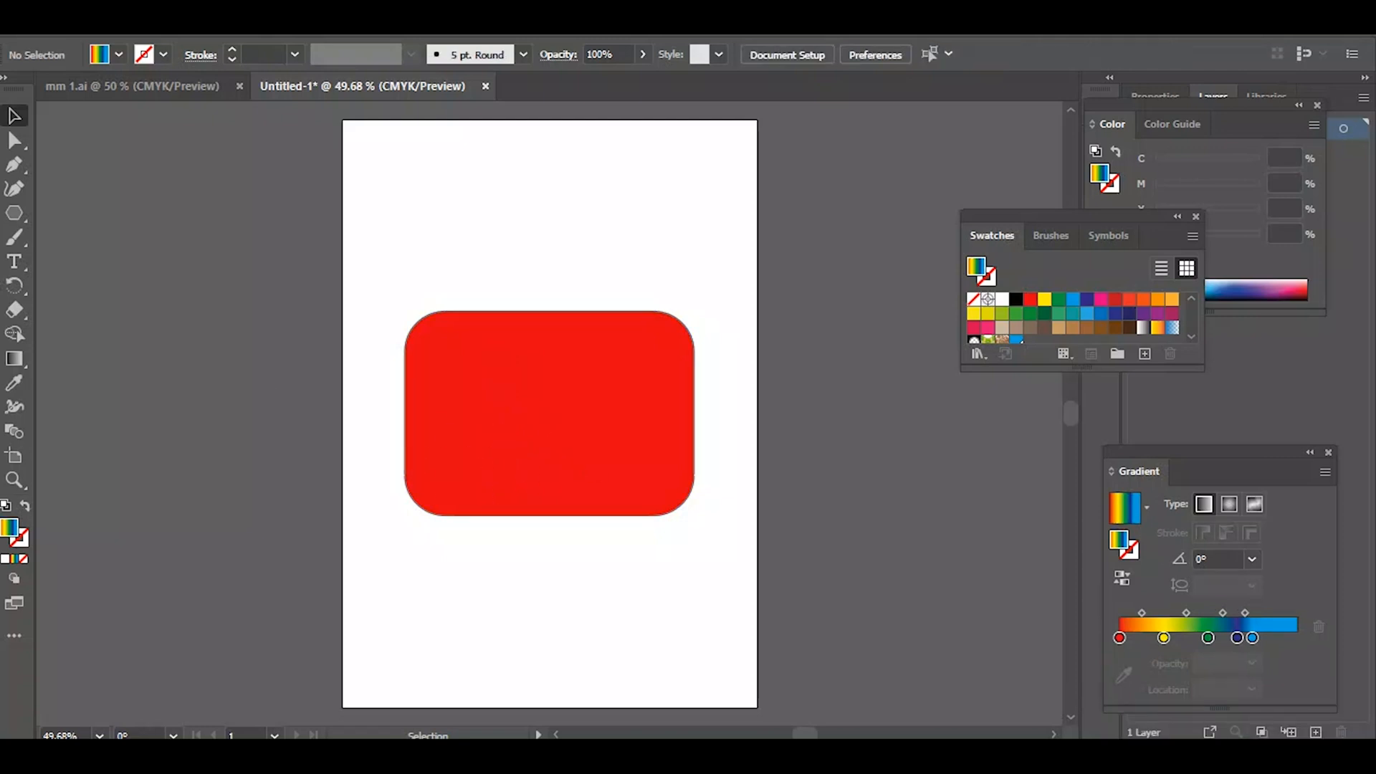
# Step: Start a file export of the artwork and create and open a new folder inside the mm logo folder
pyautogui.click(92, 23)
pyautogui.moveTo(167, 417)
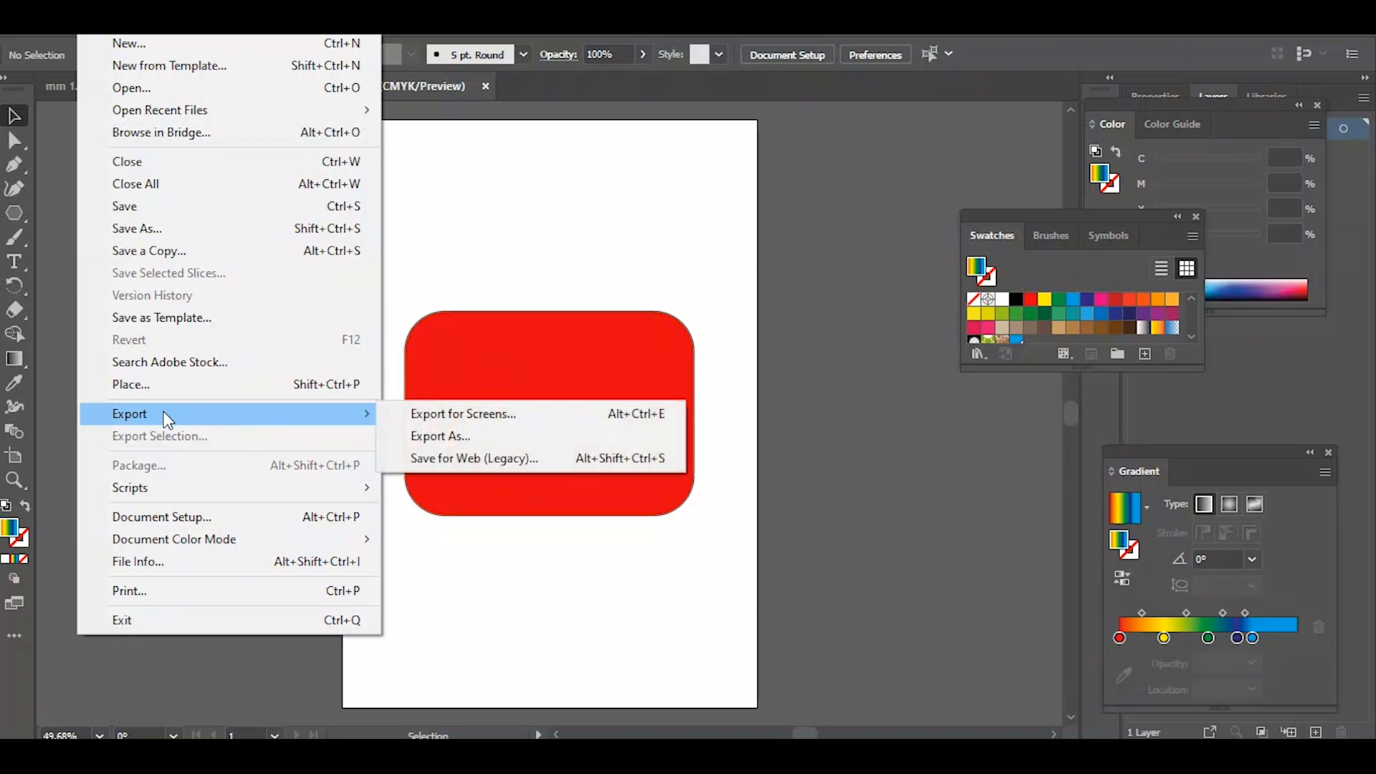
pyautogui.click(476, 437)
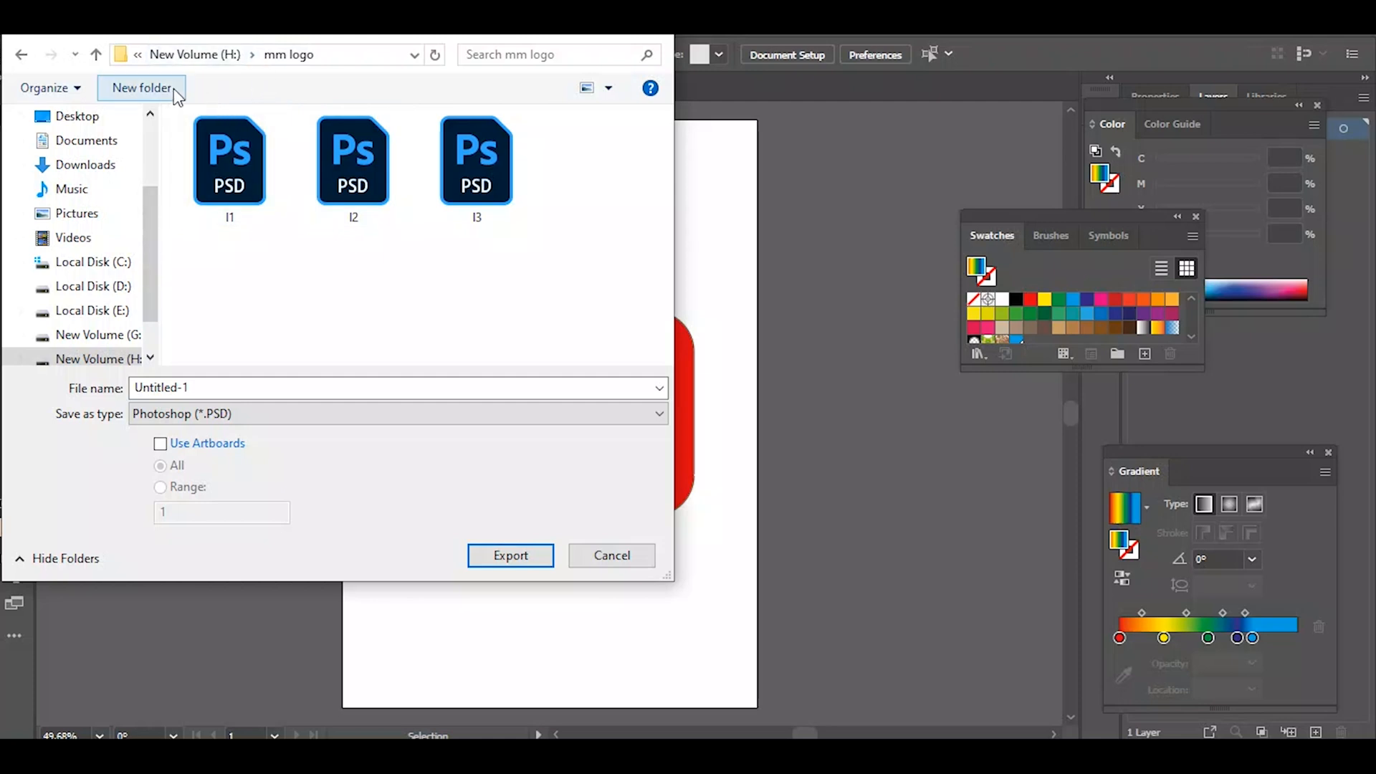
pyautogui.click(142, 87)
pyautogui.press('Return')
pyautogui.press('Return')
# Step: Export the red rectangle as a Photoshop file named l1, as a CMYK flat image at Medium (150 ppi)
pyautogui.press('BackSpace')
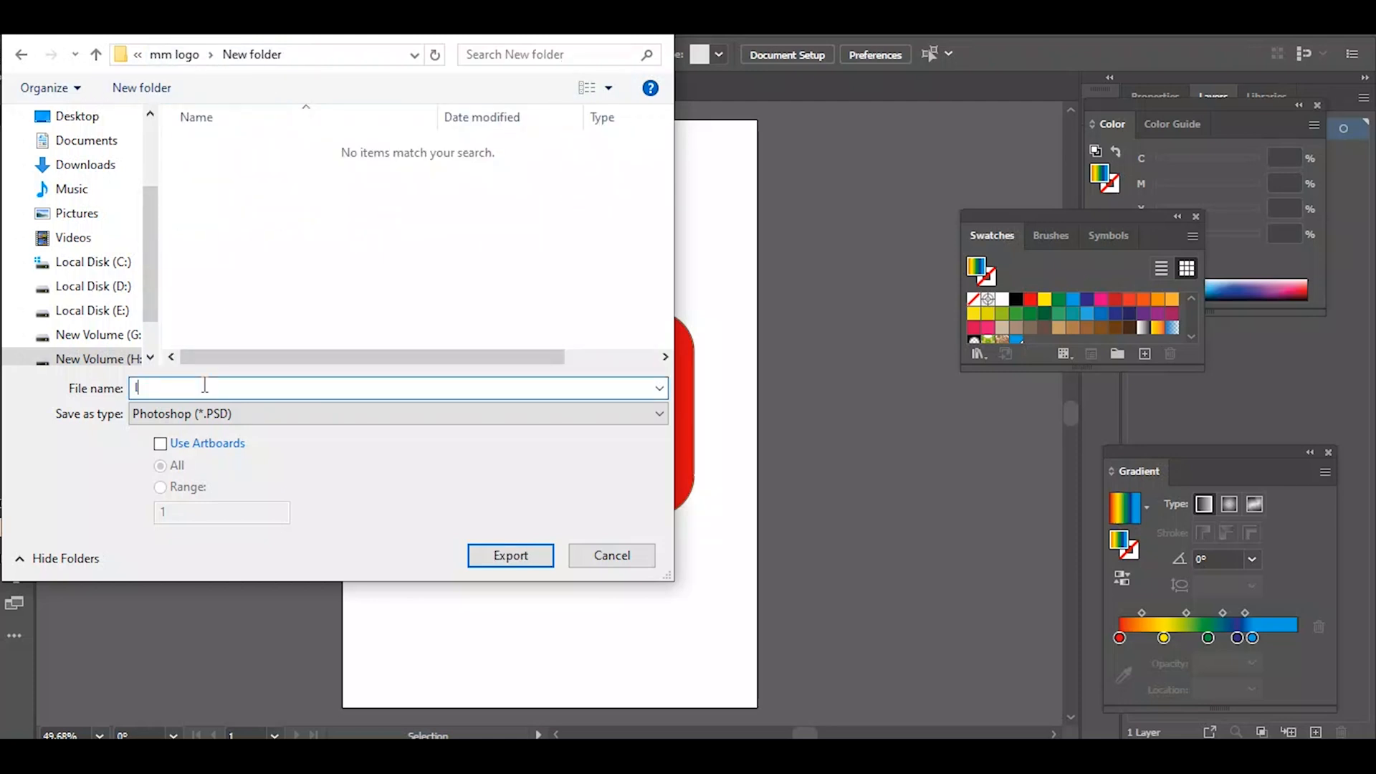
pyautogui.write('l1')
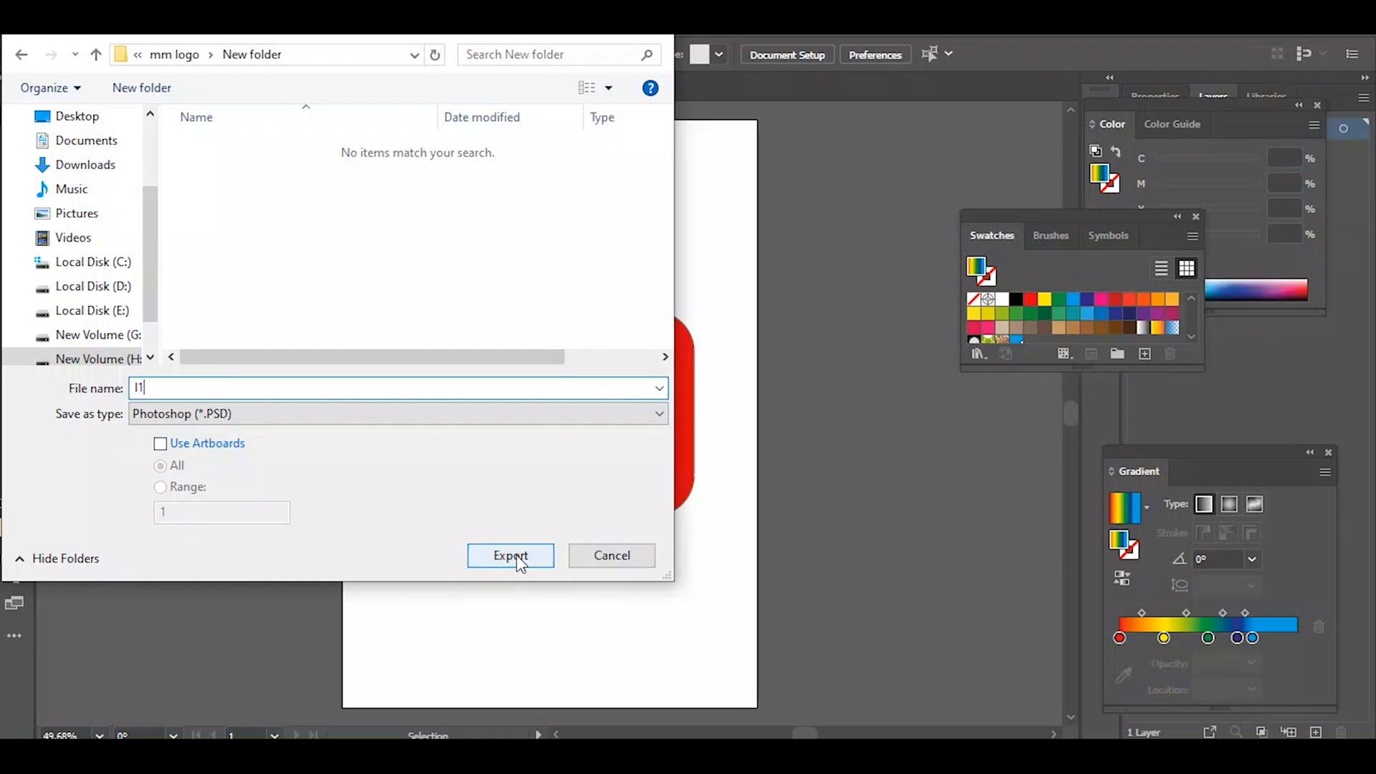
pyautogui.click(519, 557)
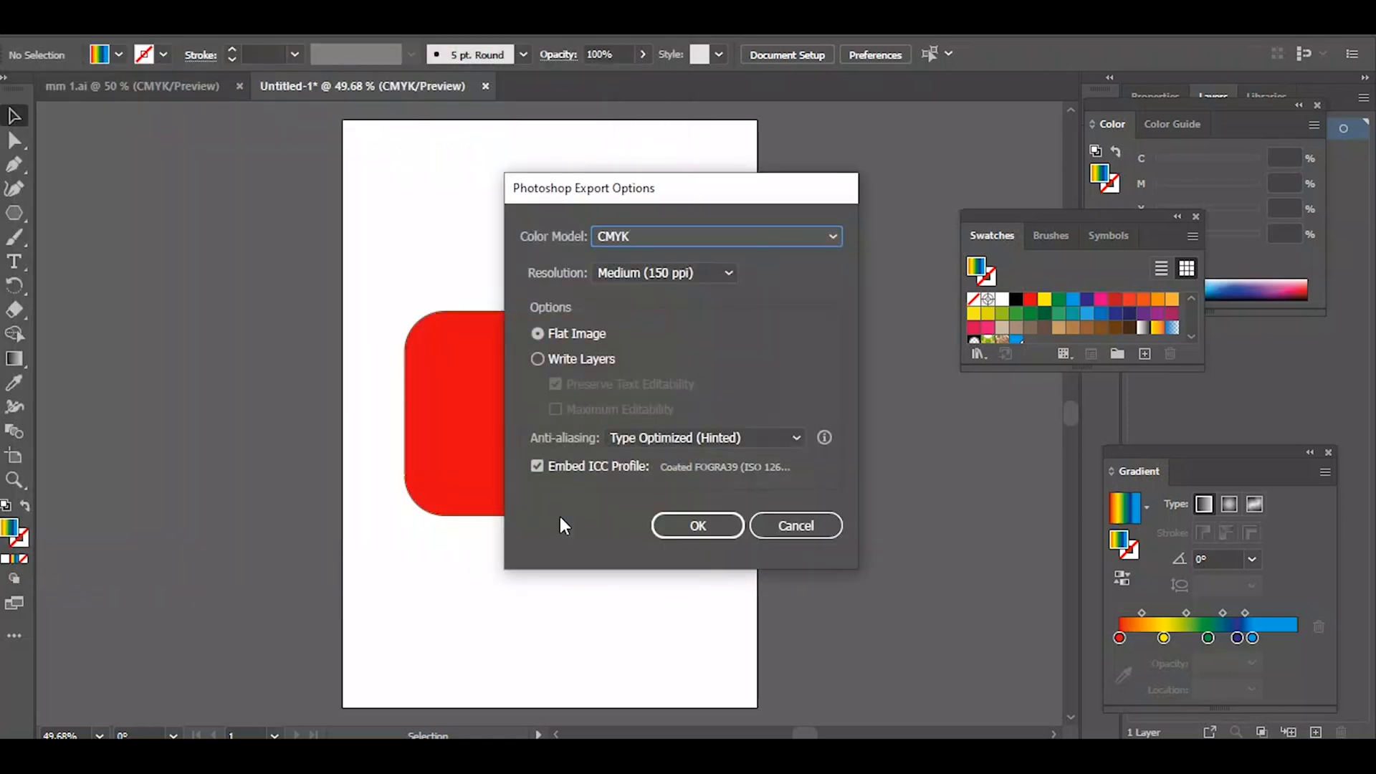
pyautogui.click(724, 528)
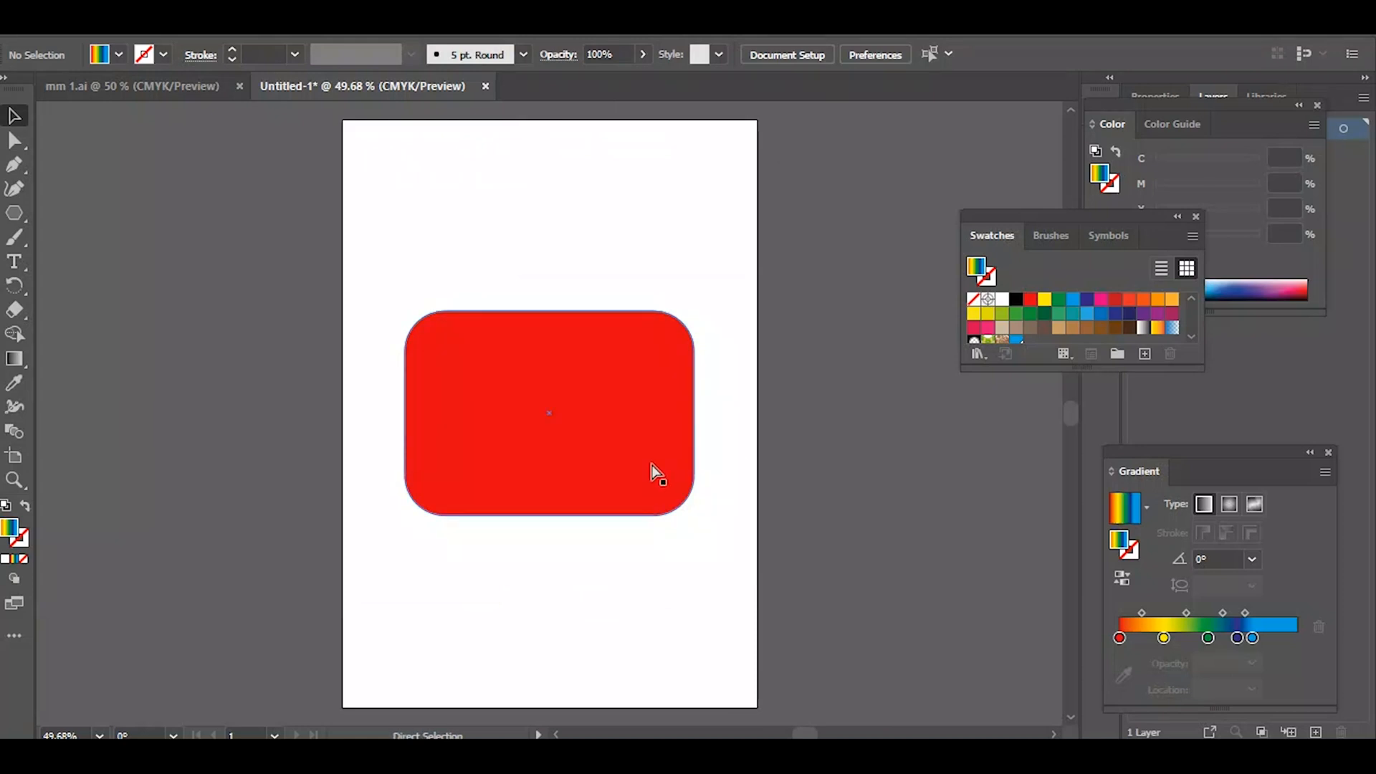
# Step: Undo the deletion of the two gradient outline paths and delete the red rounded rectangle behind them
pyautogui.hotkey('ctrl', 'z')
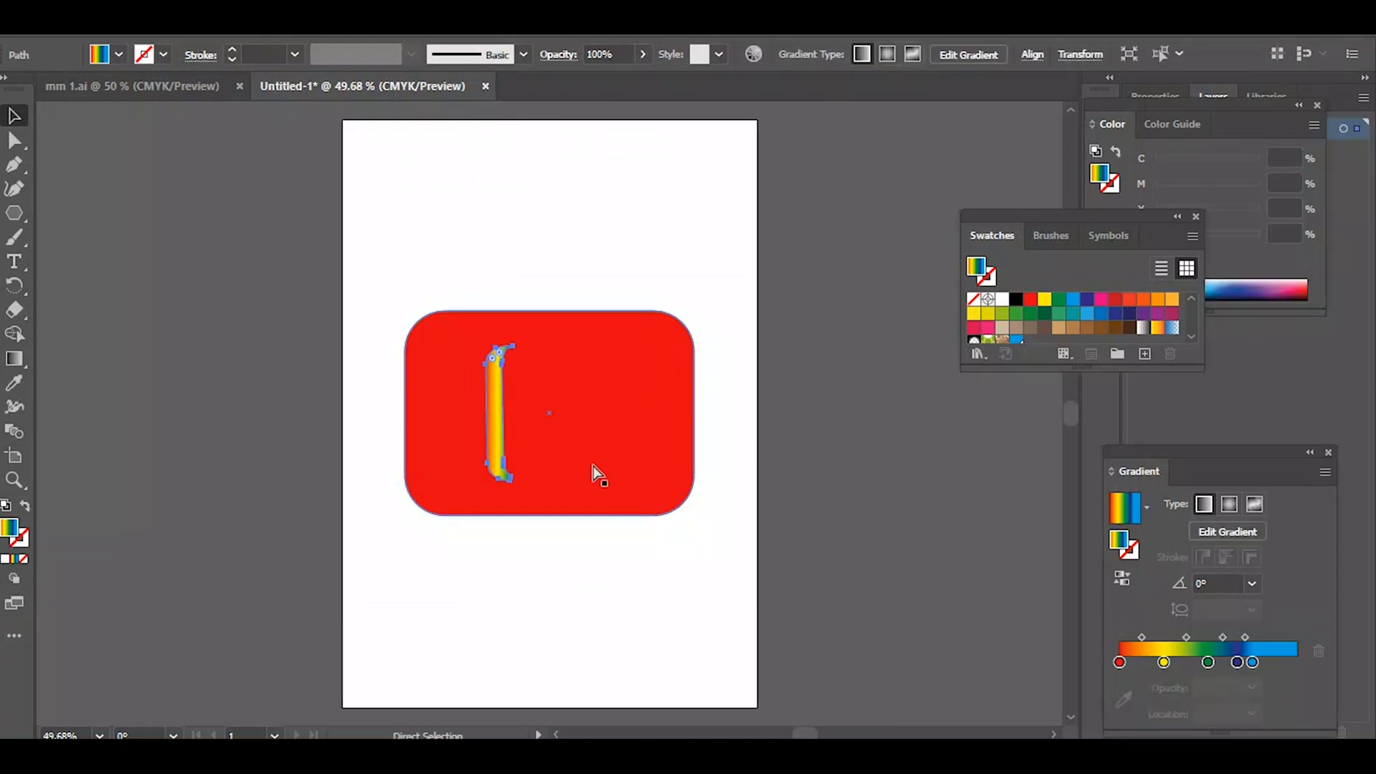
pyautogui.hotkey('ctrl', 'z')
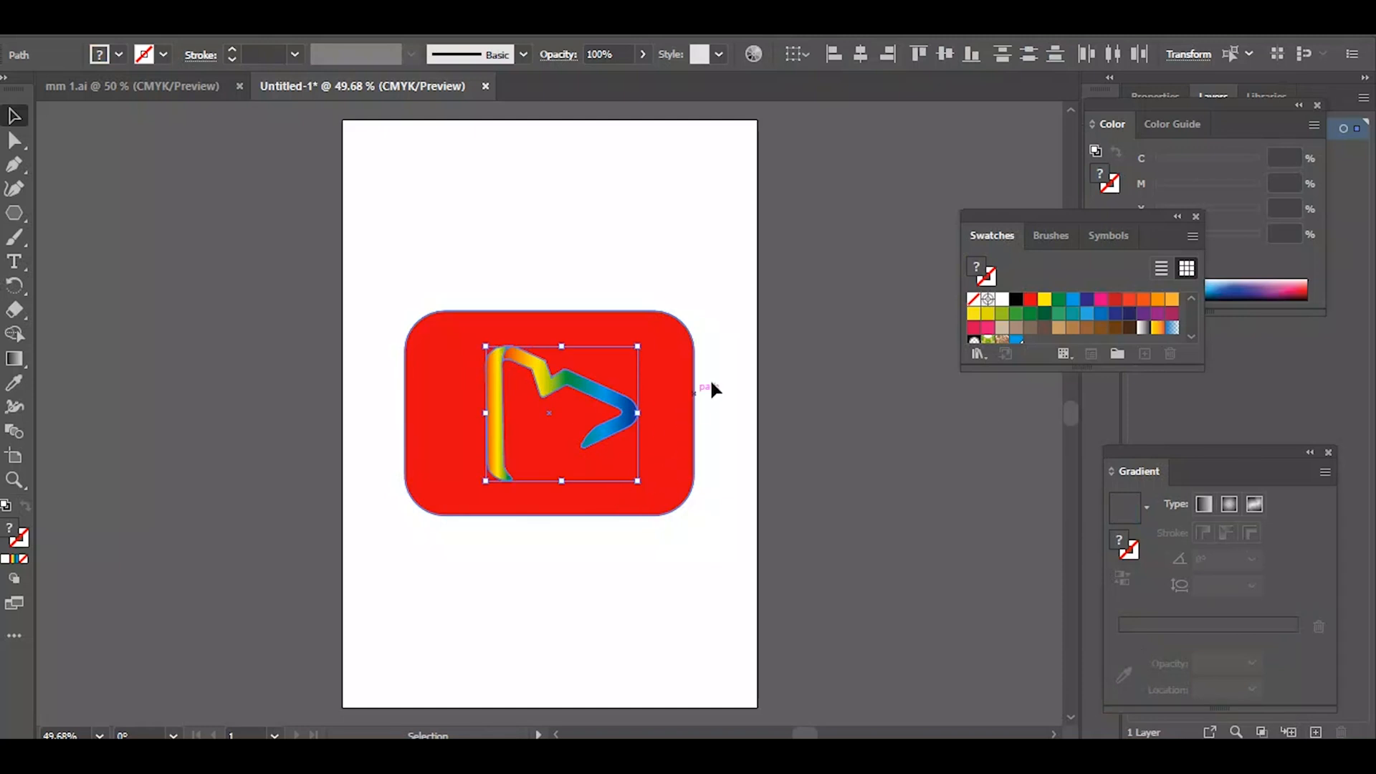
pyautogui.click(690, 378)
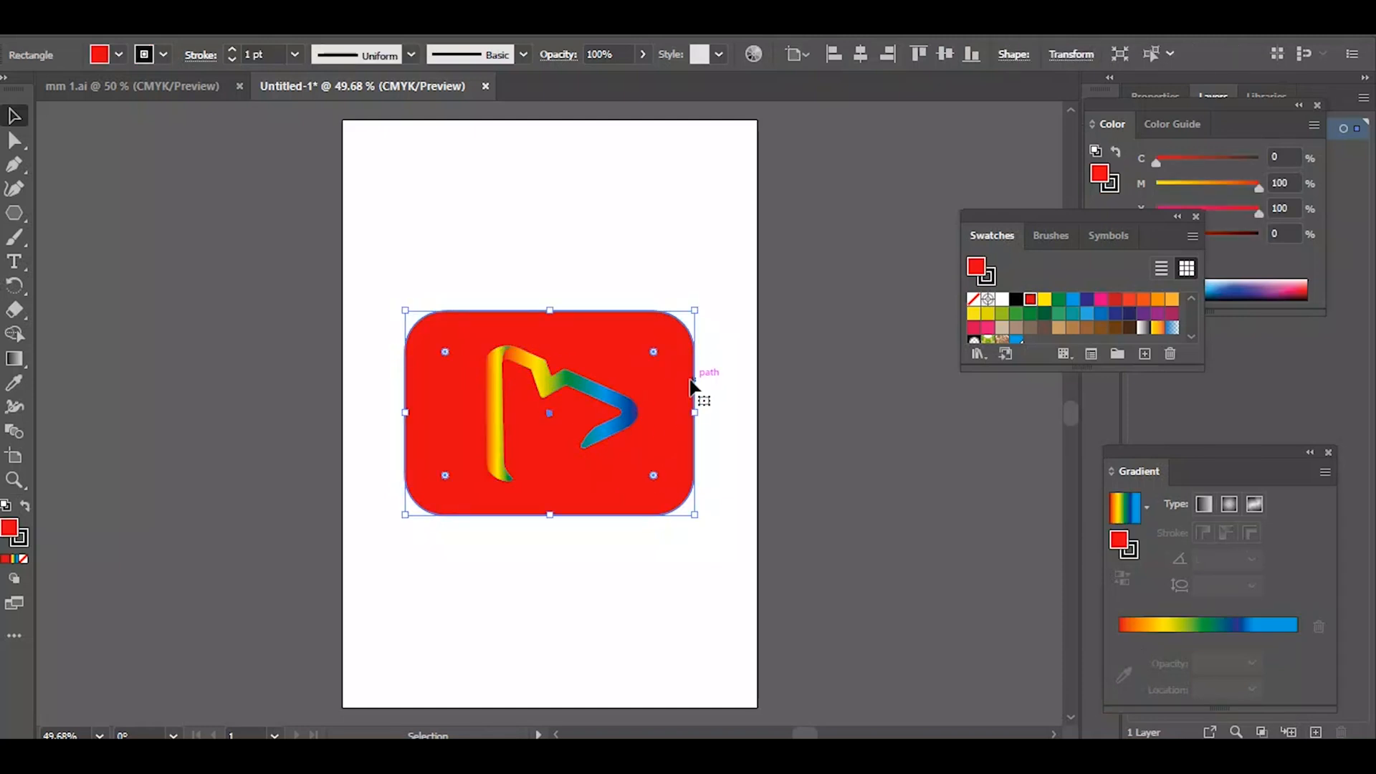
pyautogui.press('Delete')
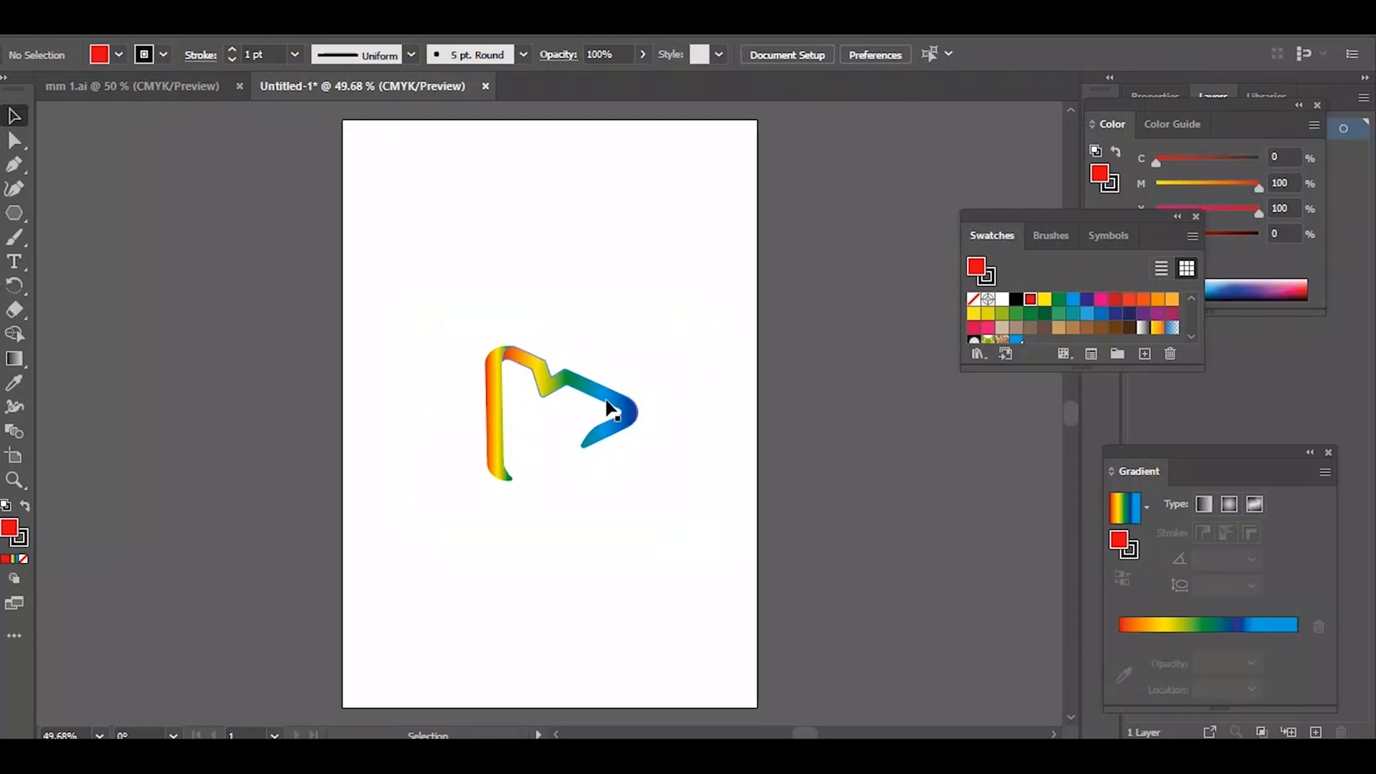
# Step: Select both gradient outline paths and start exporting them with PNG as the file format
pyautogui.moveTo(758, 430); pyautogui.dragTo(439, 485)
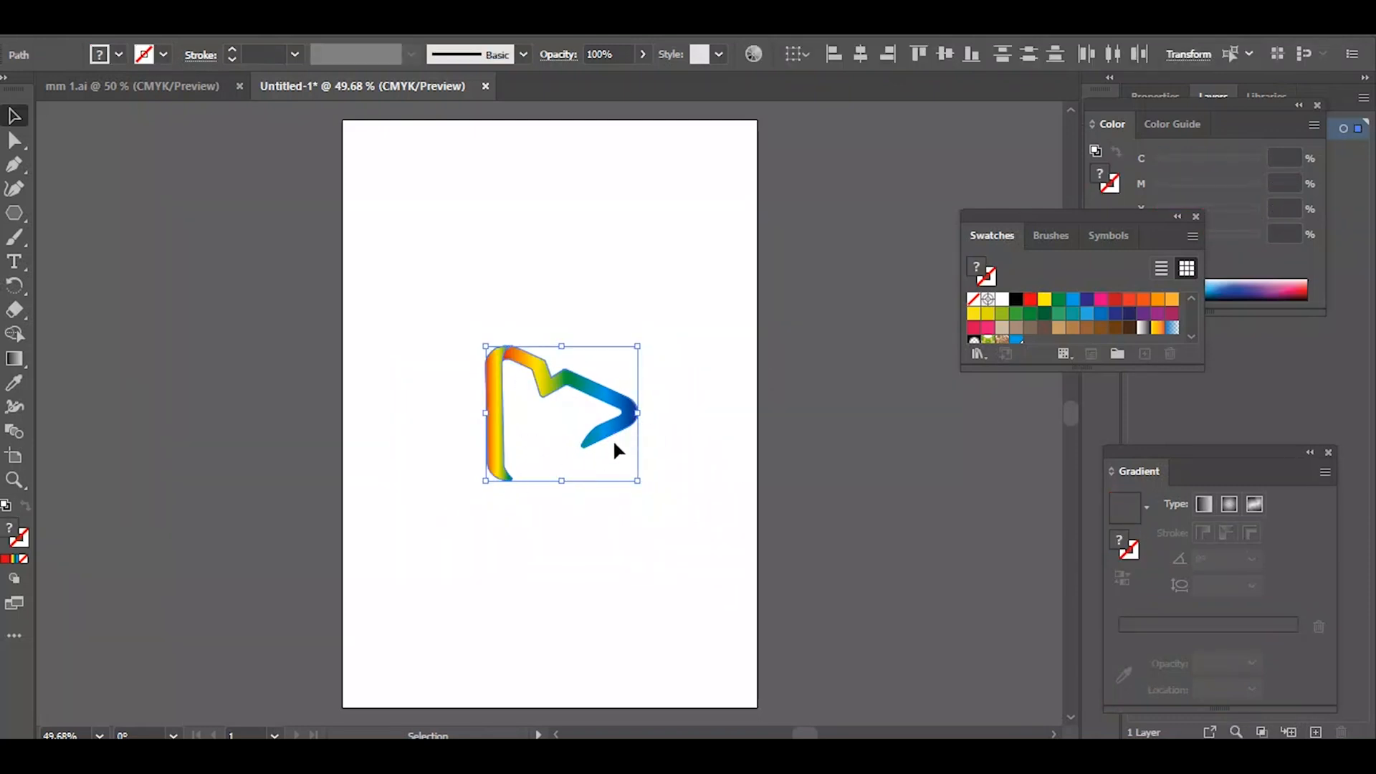
pyautogui.press('ctrl')
pyautogui.click(91, 23)
pyautogui.moveTo(191, 416)
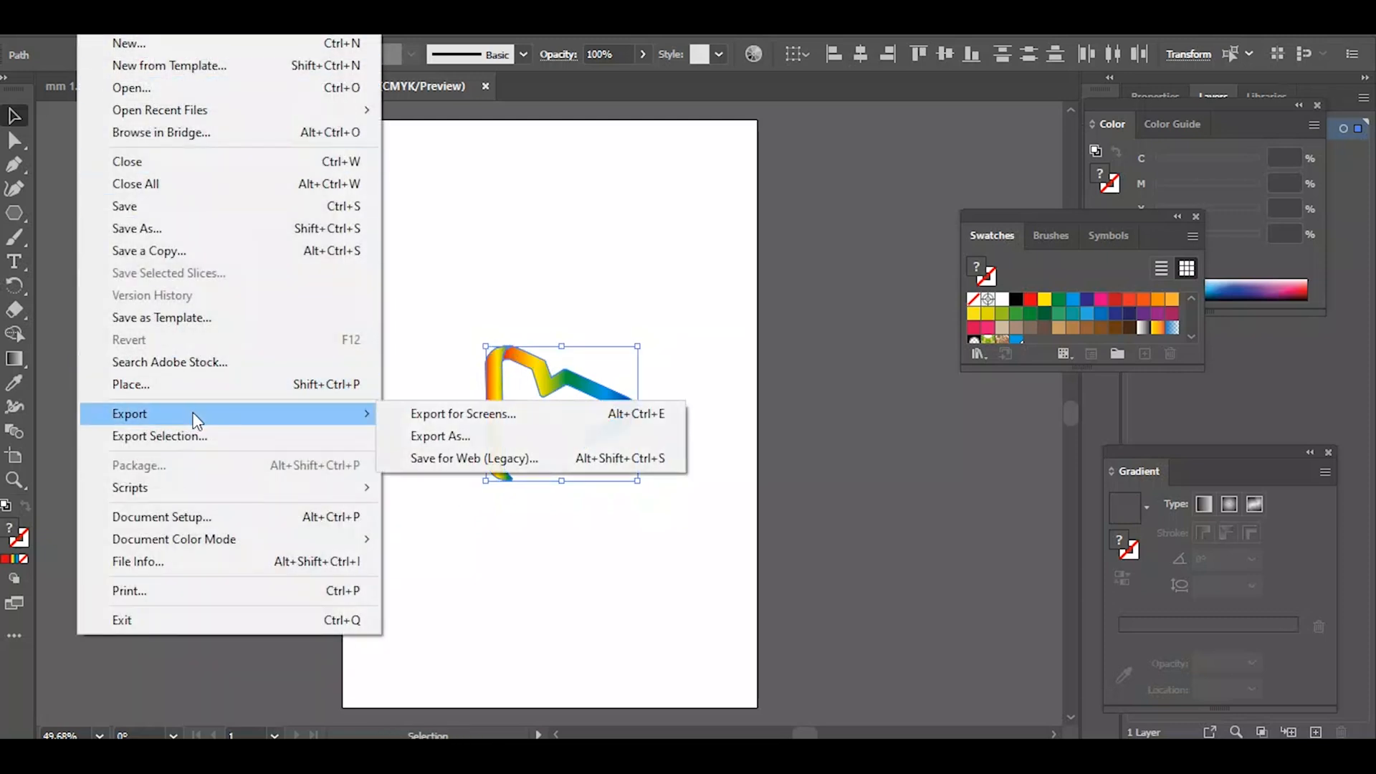
pyautogui.click(510, 443)
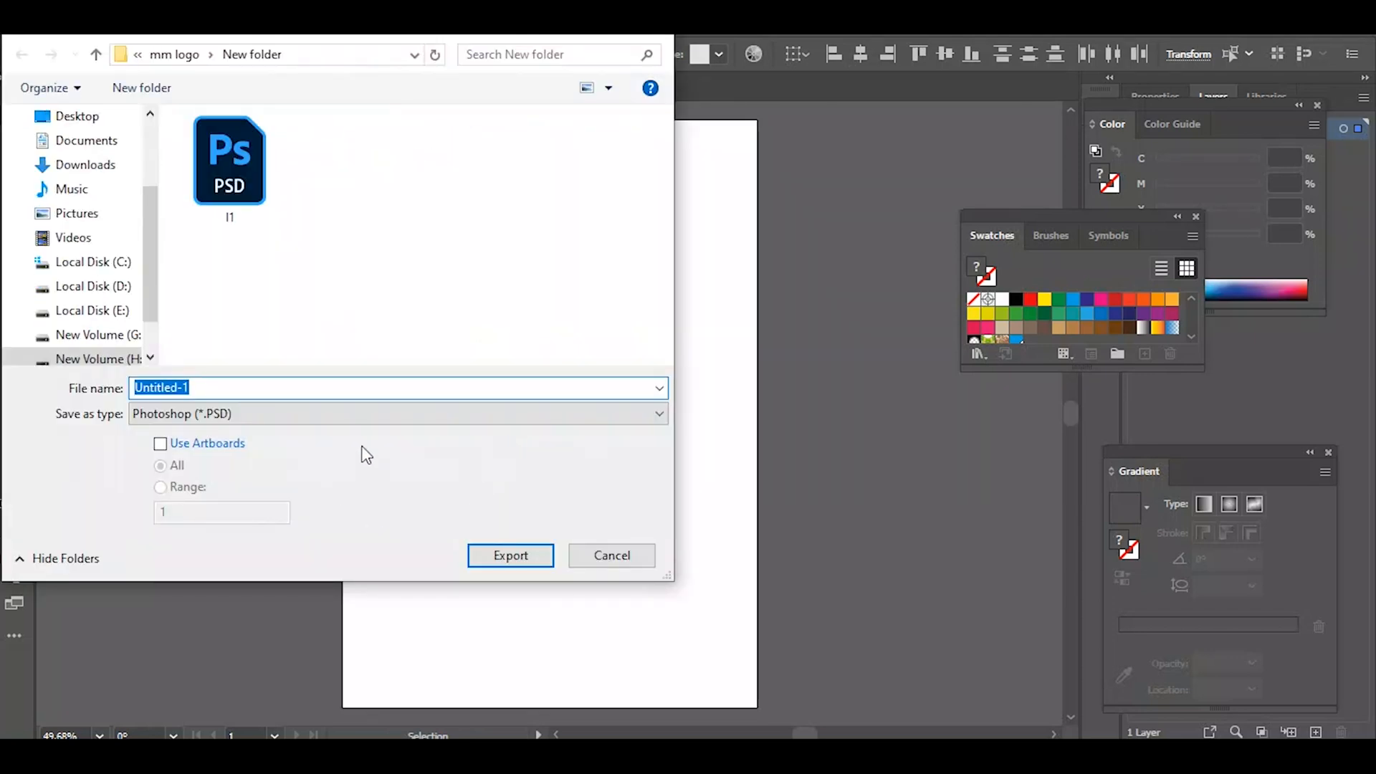
pyautogui.click(427, 414)
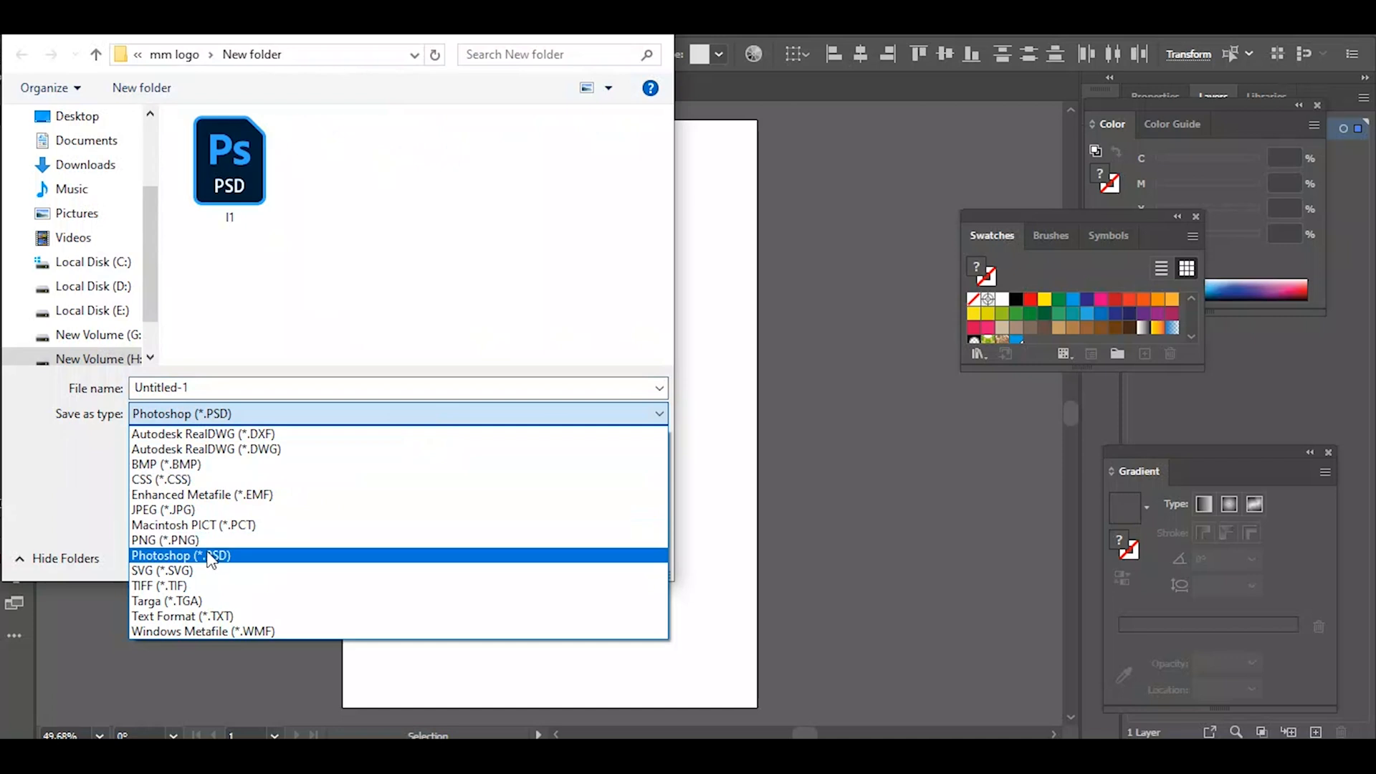
pyautogui.click(172, 541)
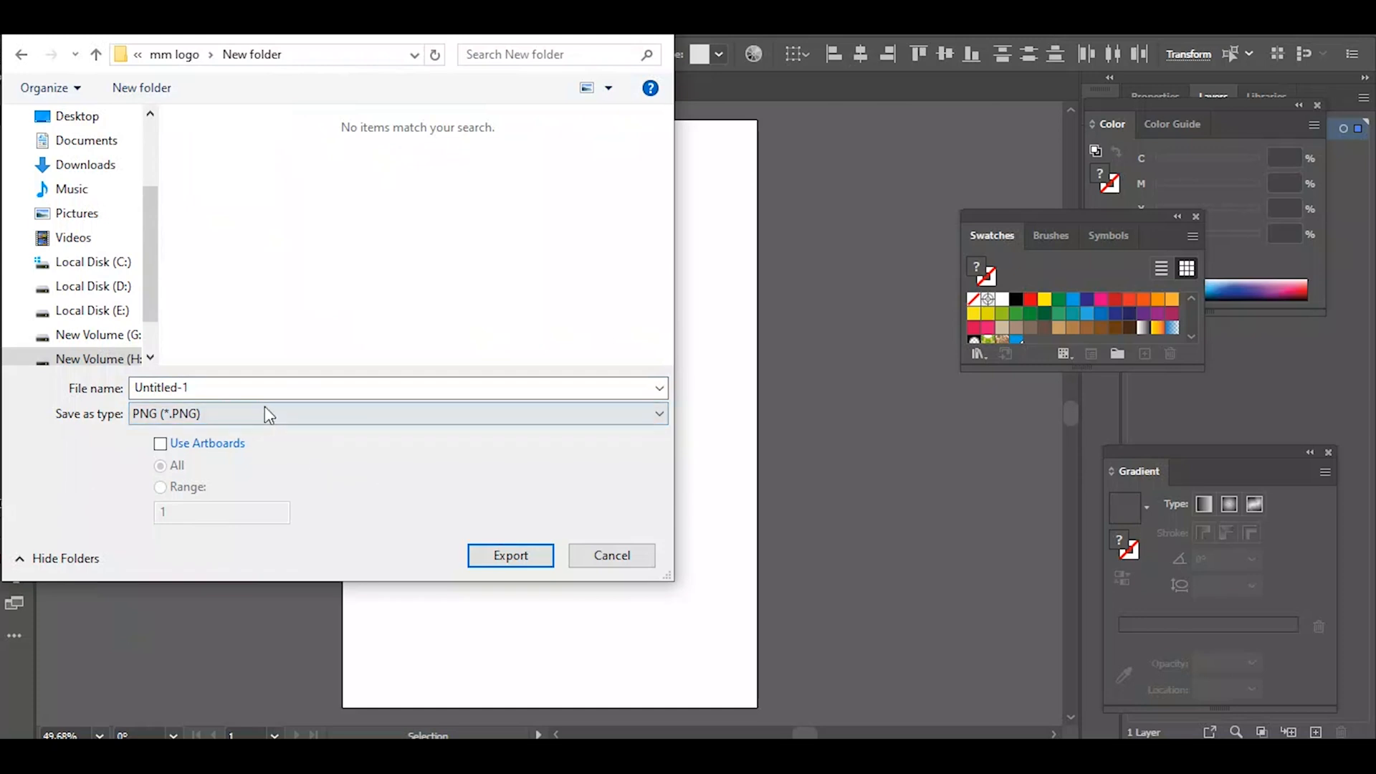
# Step: Name the PNG file l2 and export it at Screen (72 ppi) with a transparent background
pyautogui.click(255, 384)
pyautogui.write('l')
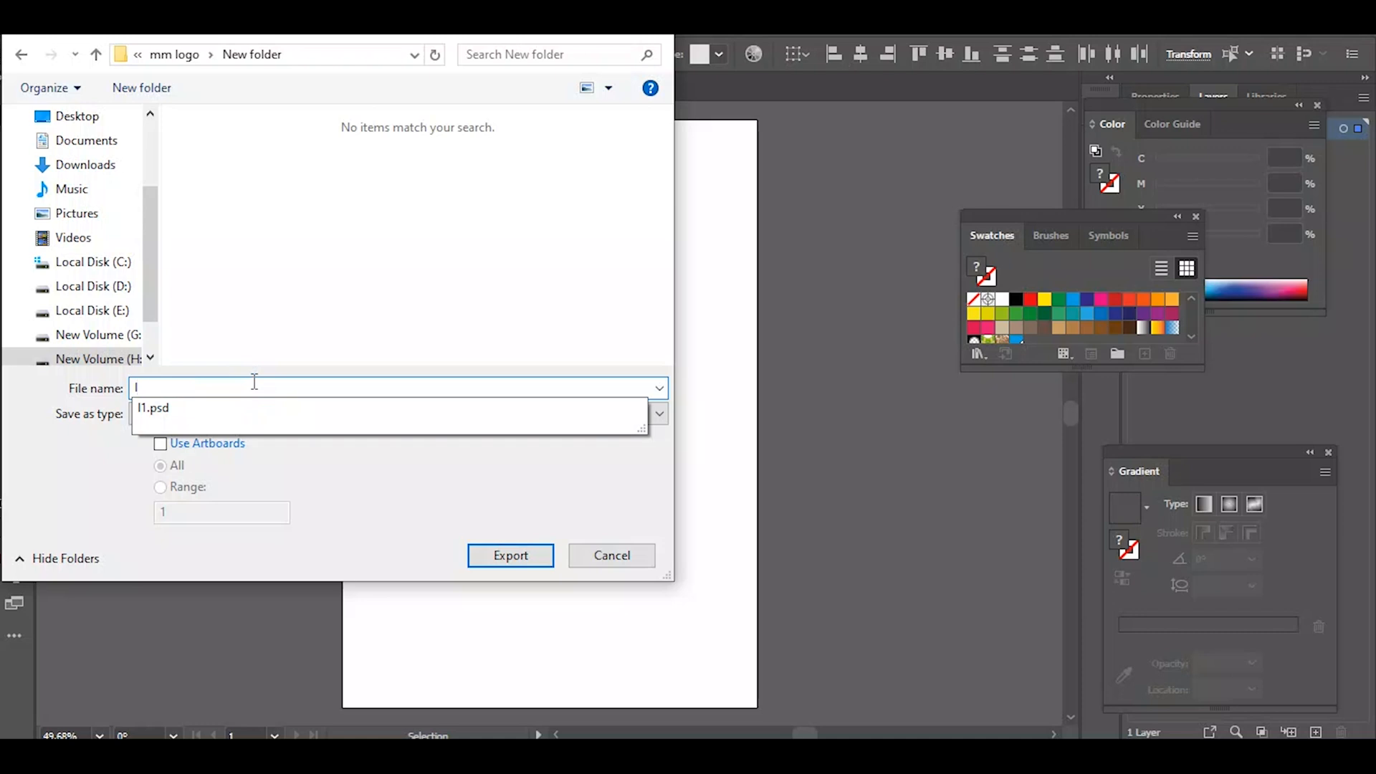
pyautogui.write('2')
pyautogui.click(503, 548)
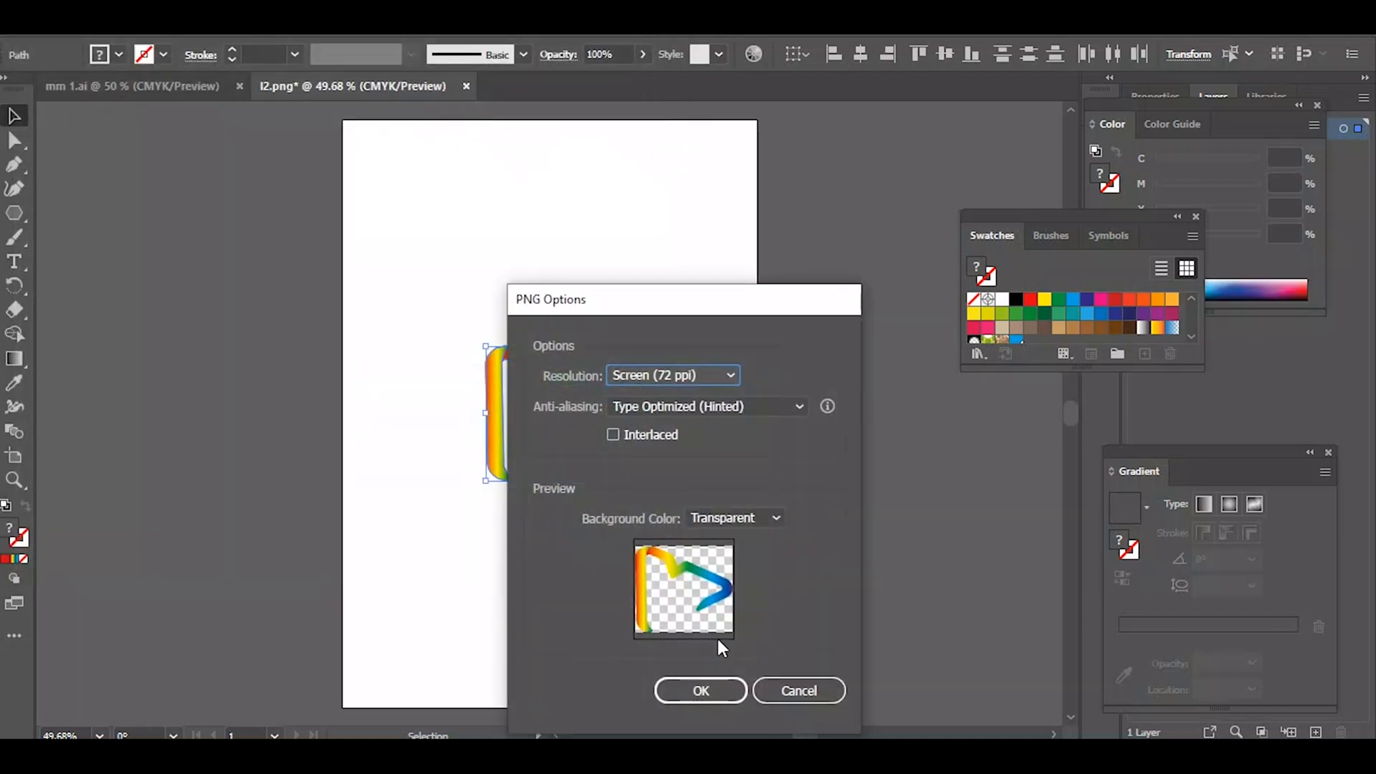
pyautogui.click(721, 691)
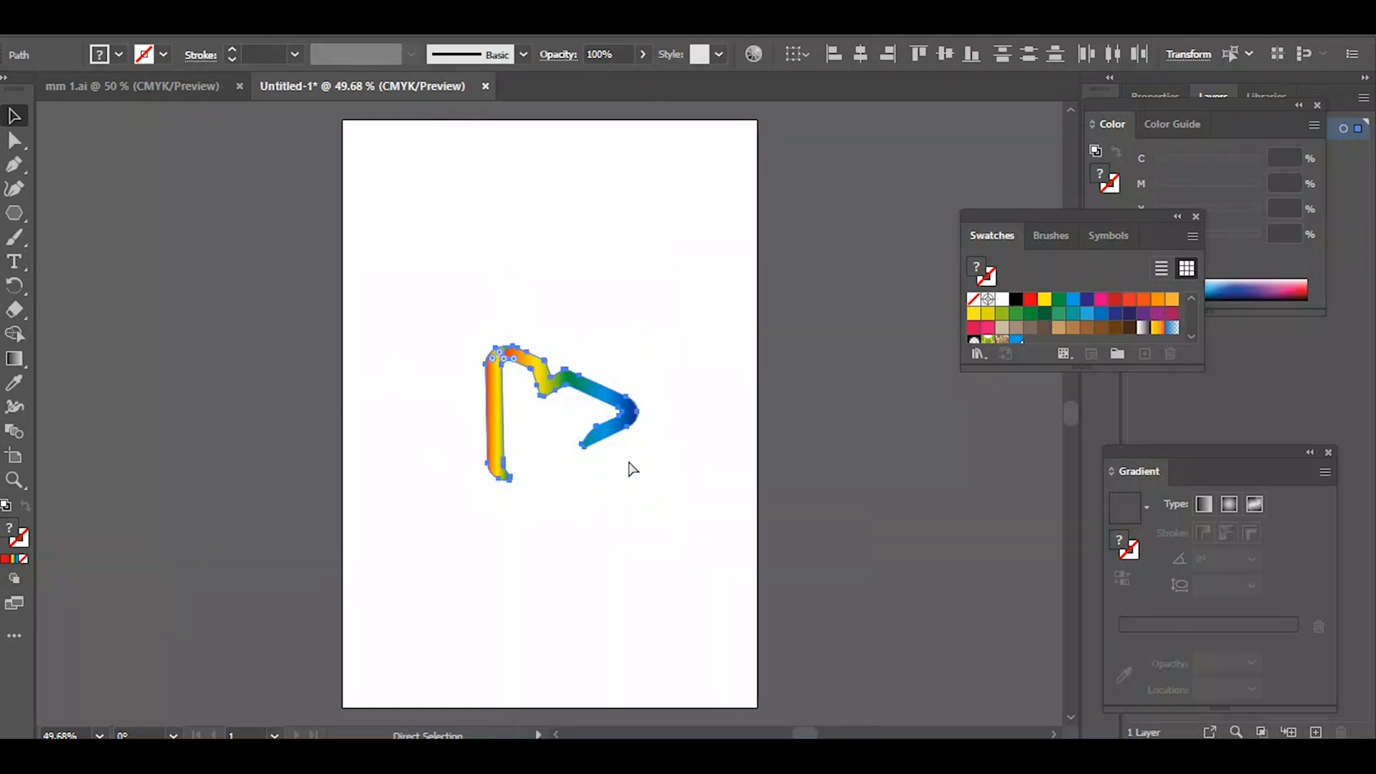
pyautogui.hotkey('ctrl', 'z')
pyautogui.hotkey('ctrl', 'z')
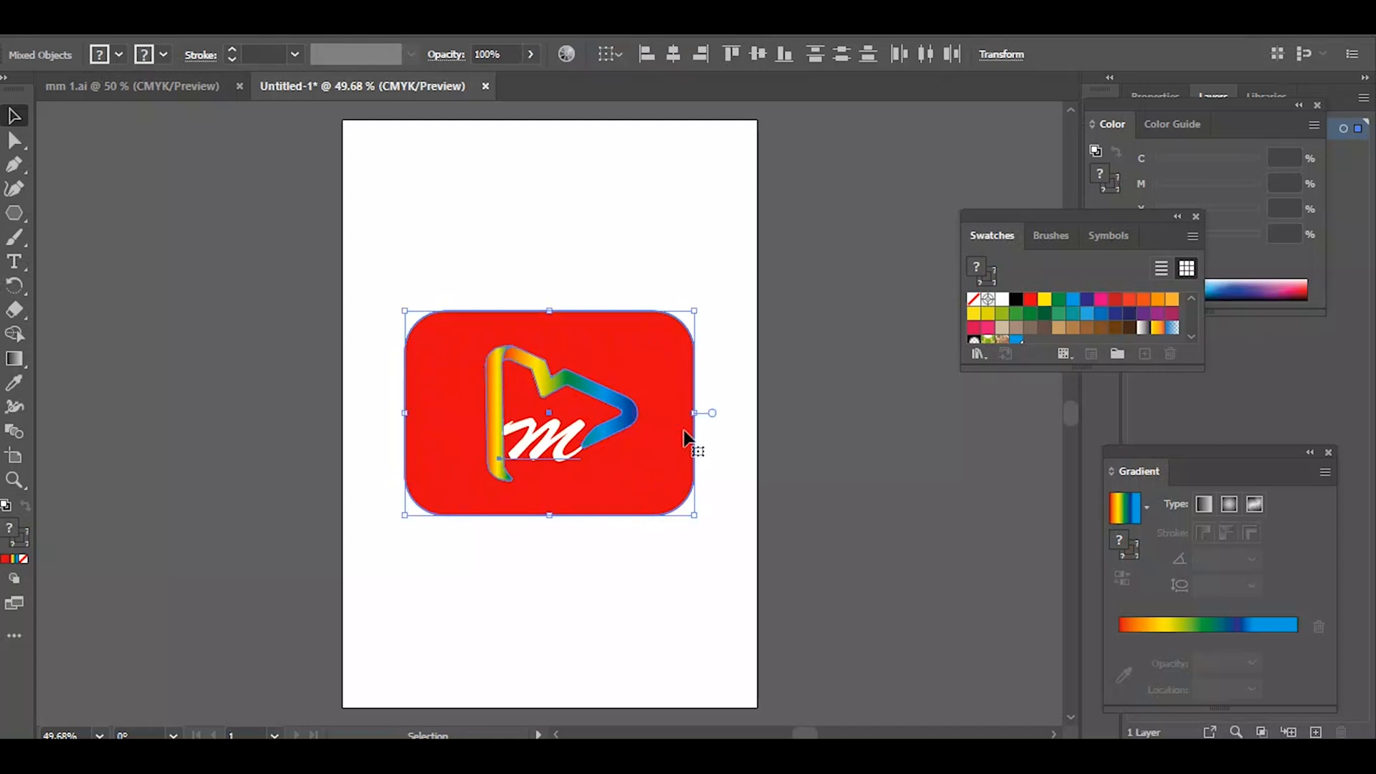
pyautogui.press('Delete')
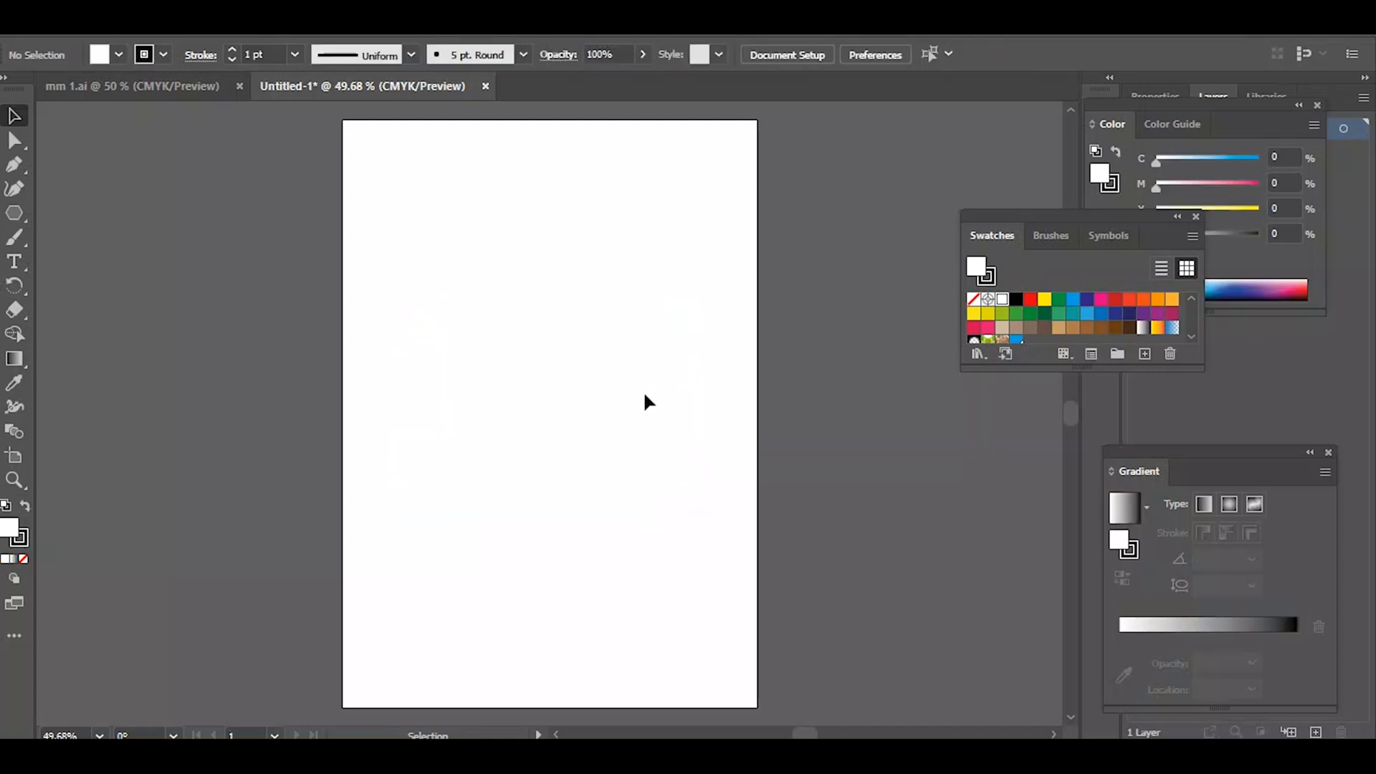
pyautogui.hotkey('ctrl', 'z')
pyautogui.hotkey('ctrl', 'z')
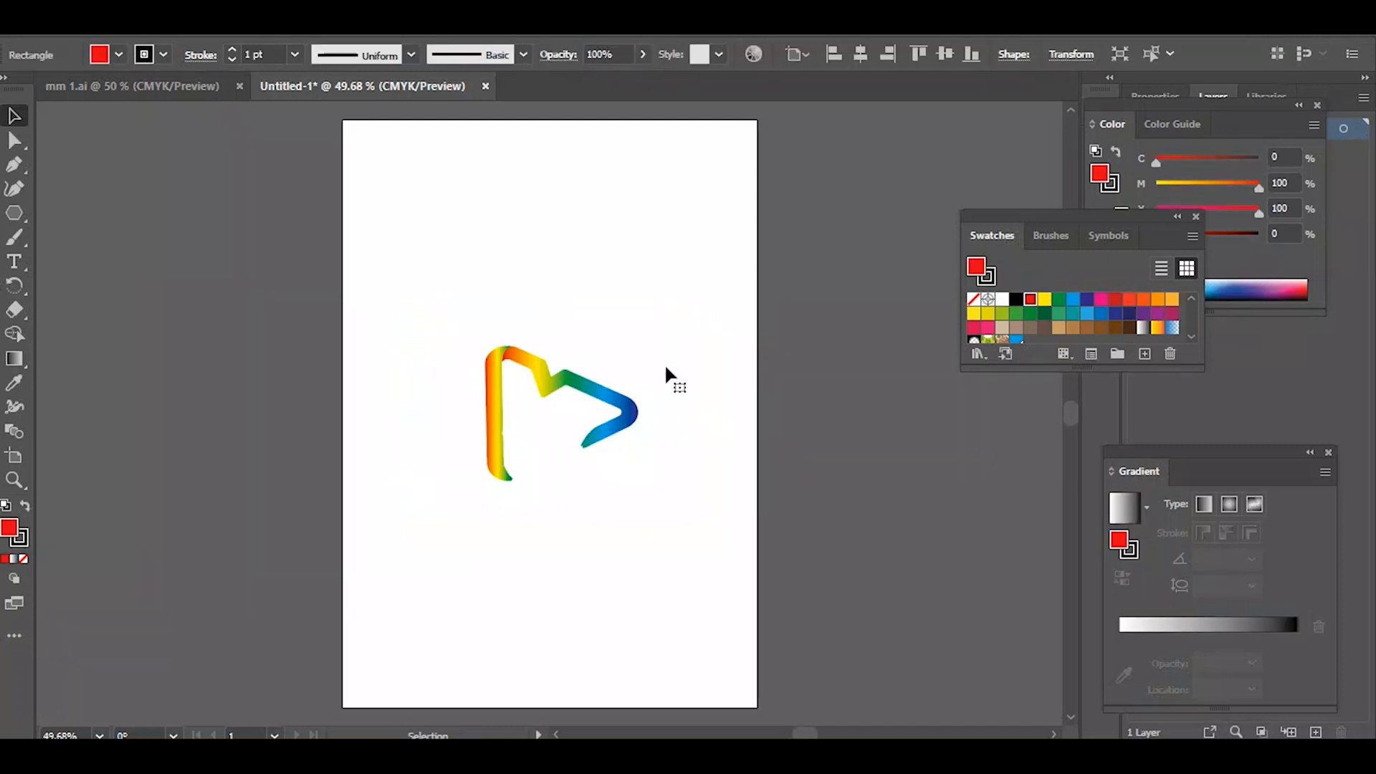
# Step: Select both gradient outline paths and delete them, keeping the white m text
pyautogui.click(607, 402)
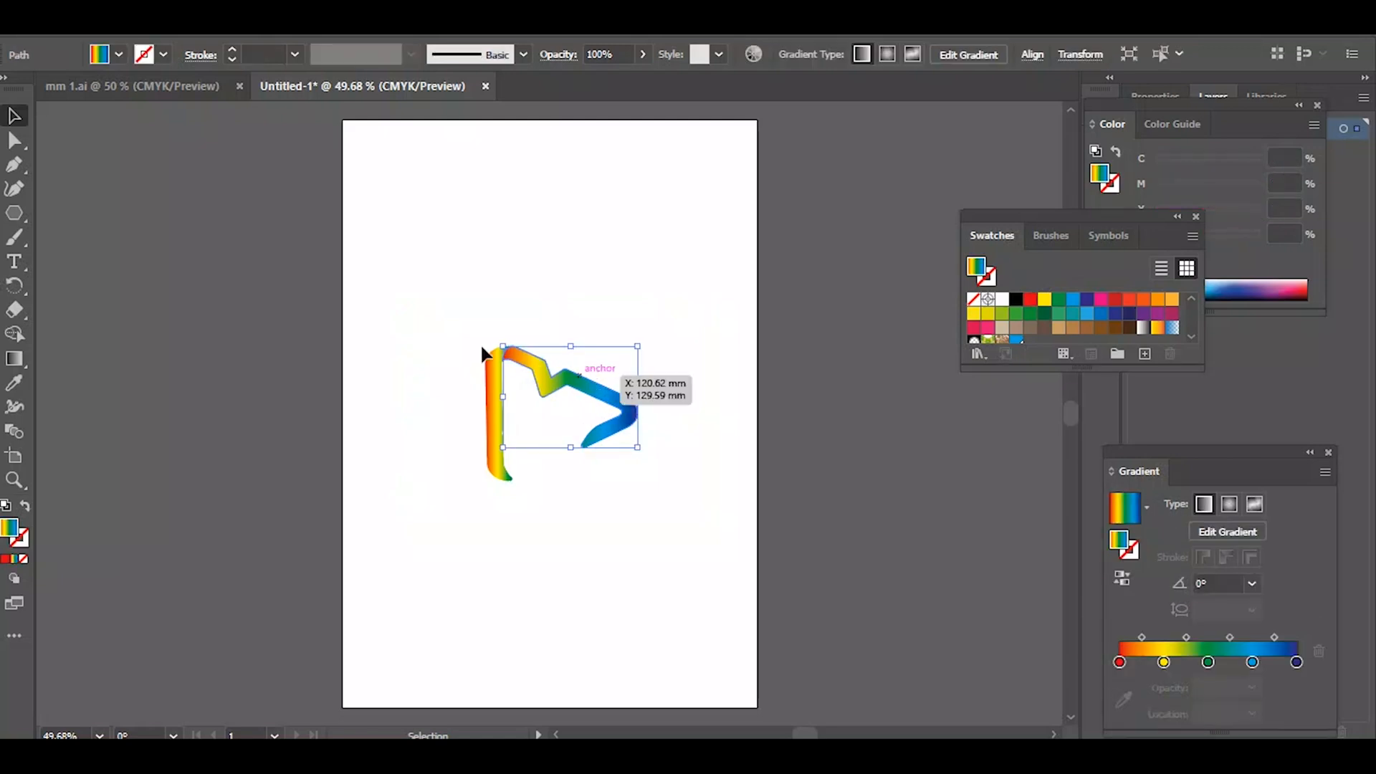
pyautogui.moveTo(460, 316); pyautogui.dragTo(539, 359)
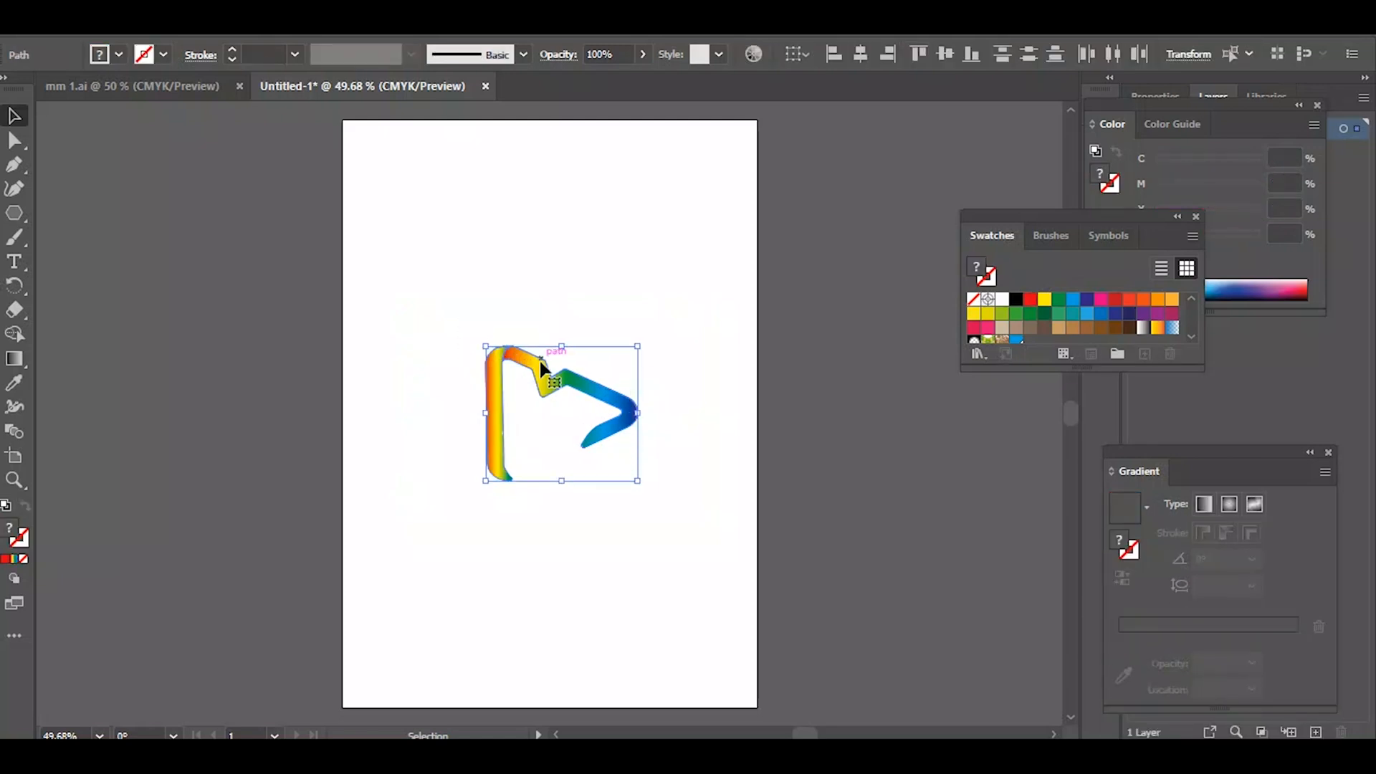
pyautogui.press('Delete')
# Step: Select the white m text and start exporting it with PNG as the file format
pyautogui.click(544, 440)
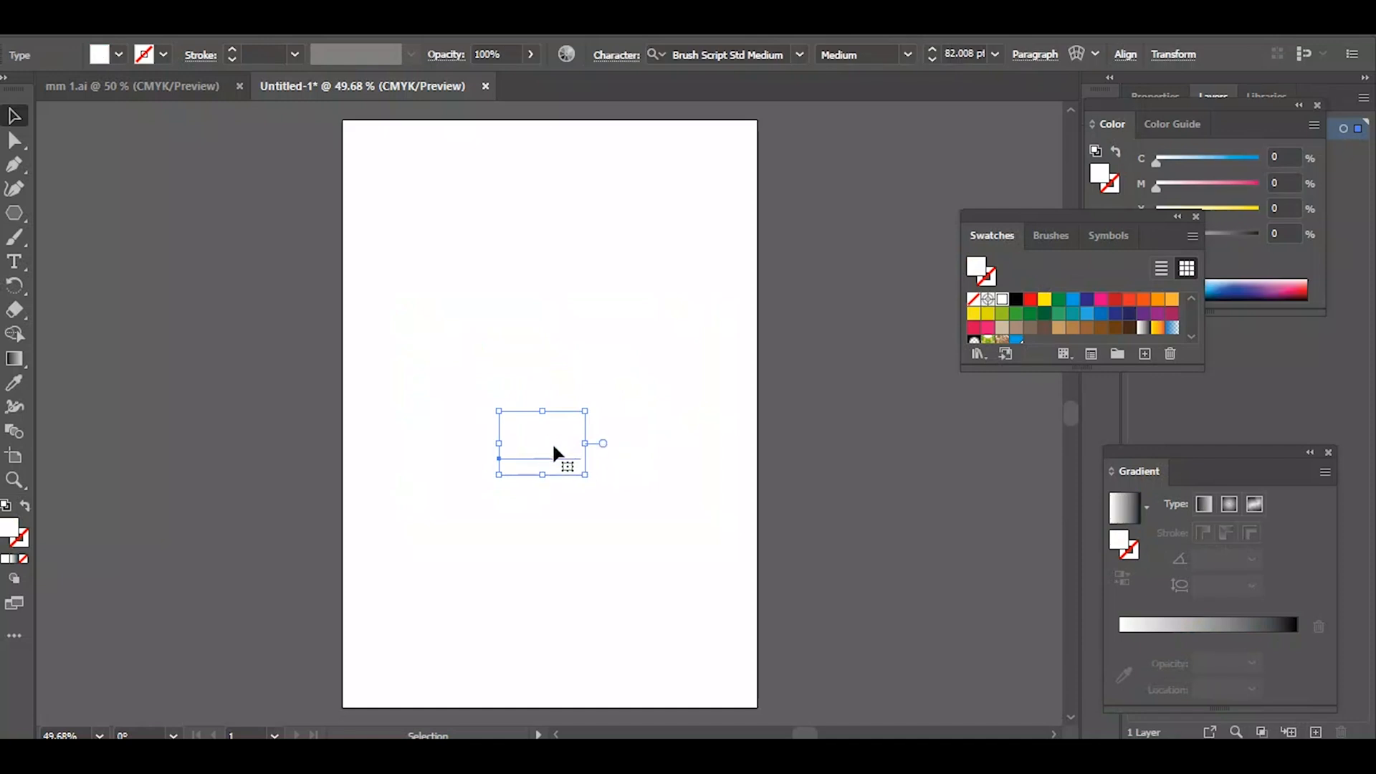
pyautogui.click(91, 23)
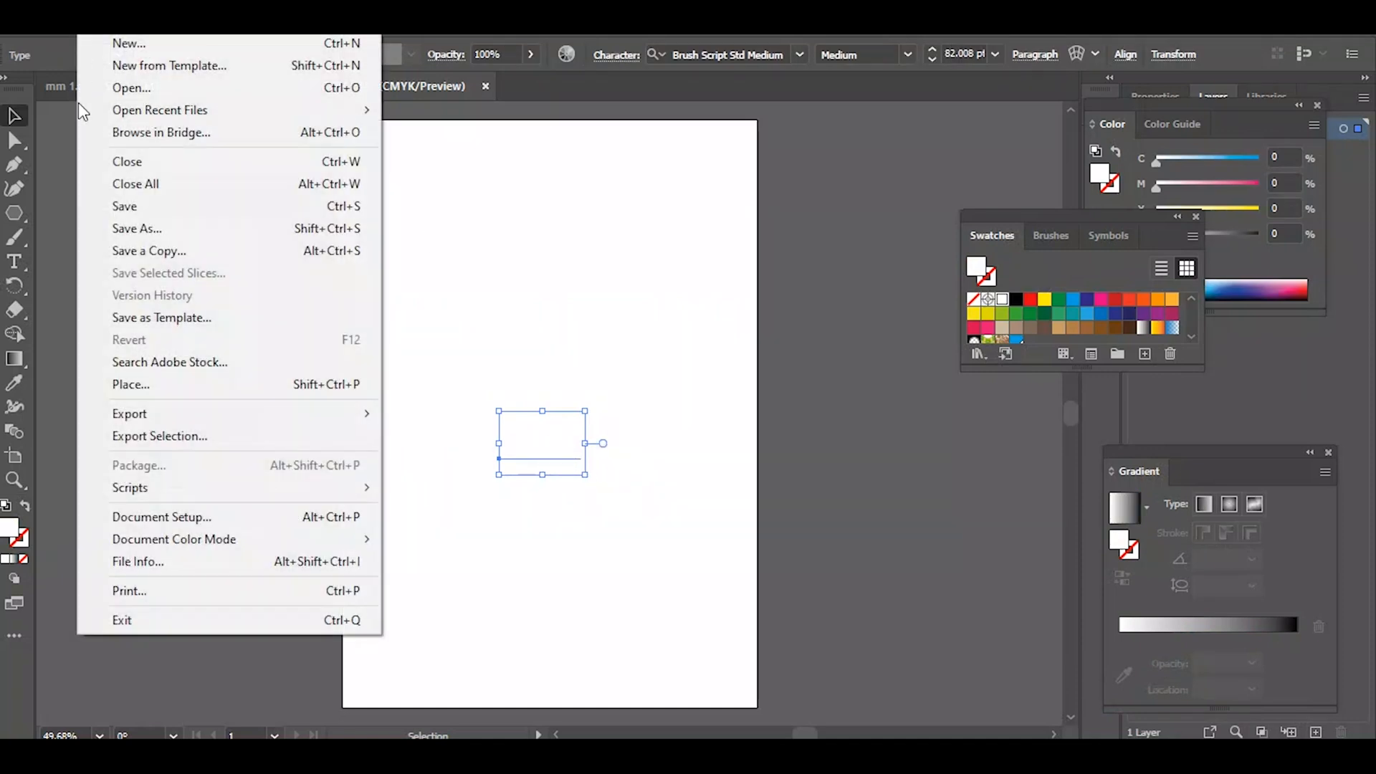
pyautogui.moveTo(145, 418)
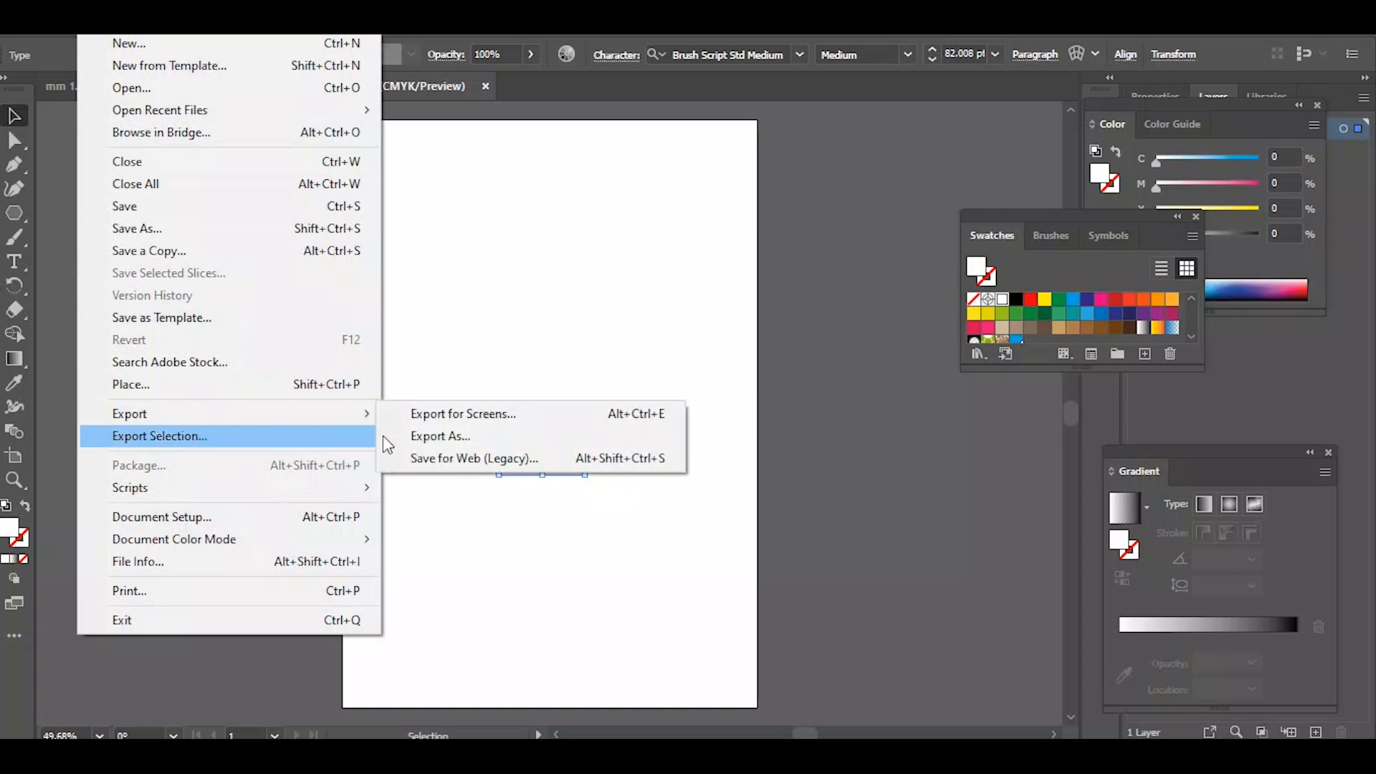
pyautogui.click(494, 438)
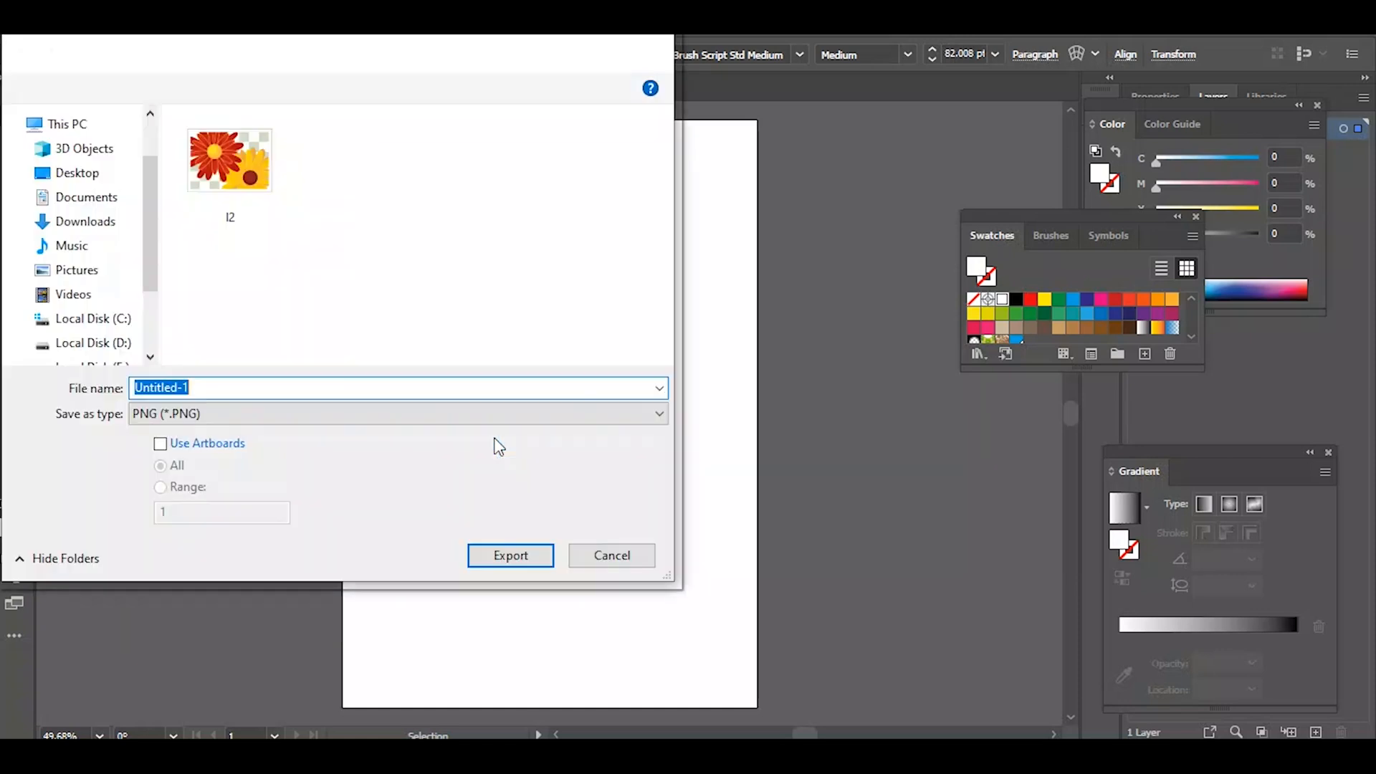
pyautogui.click(341, 423)
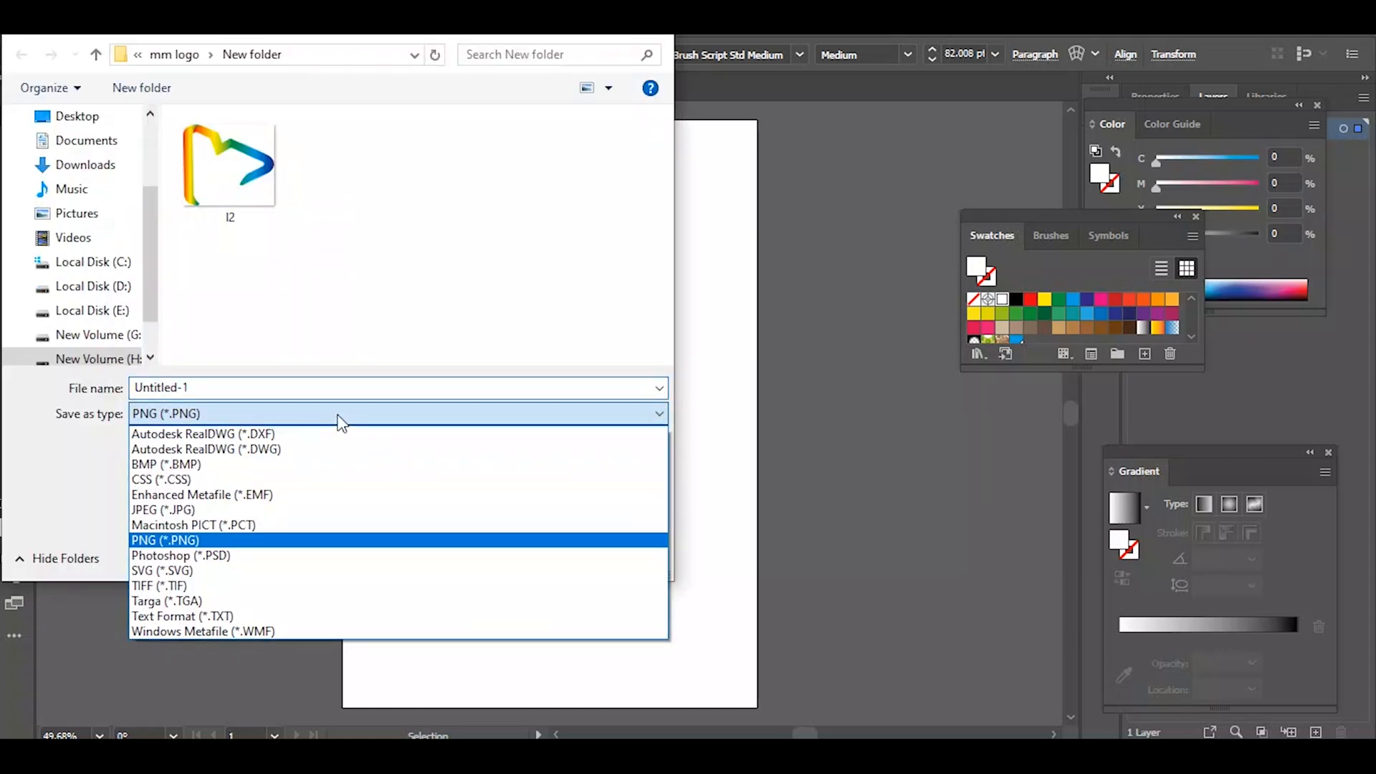
pyautogui.click(287, 539)
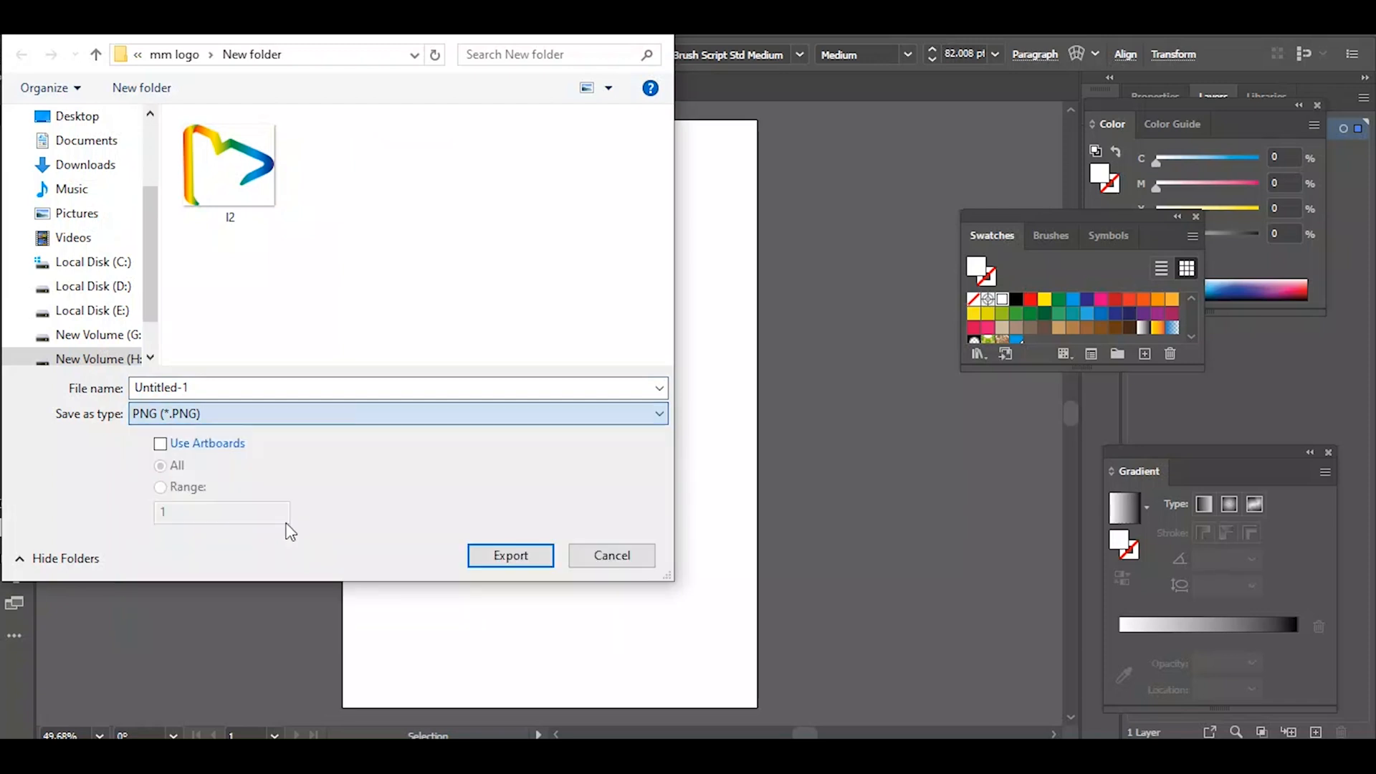
# Step: Name the PNG file l3 and export it at Screen (72 ppi) with a transparent background
pyautogui.click(239, 388)
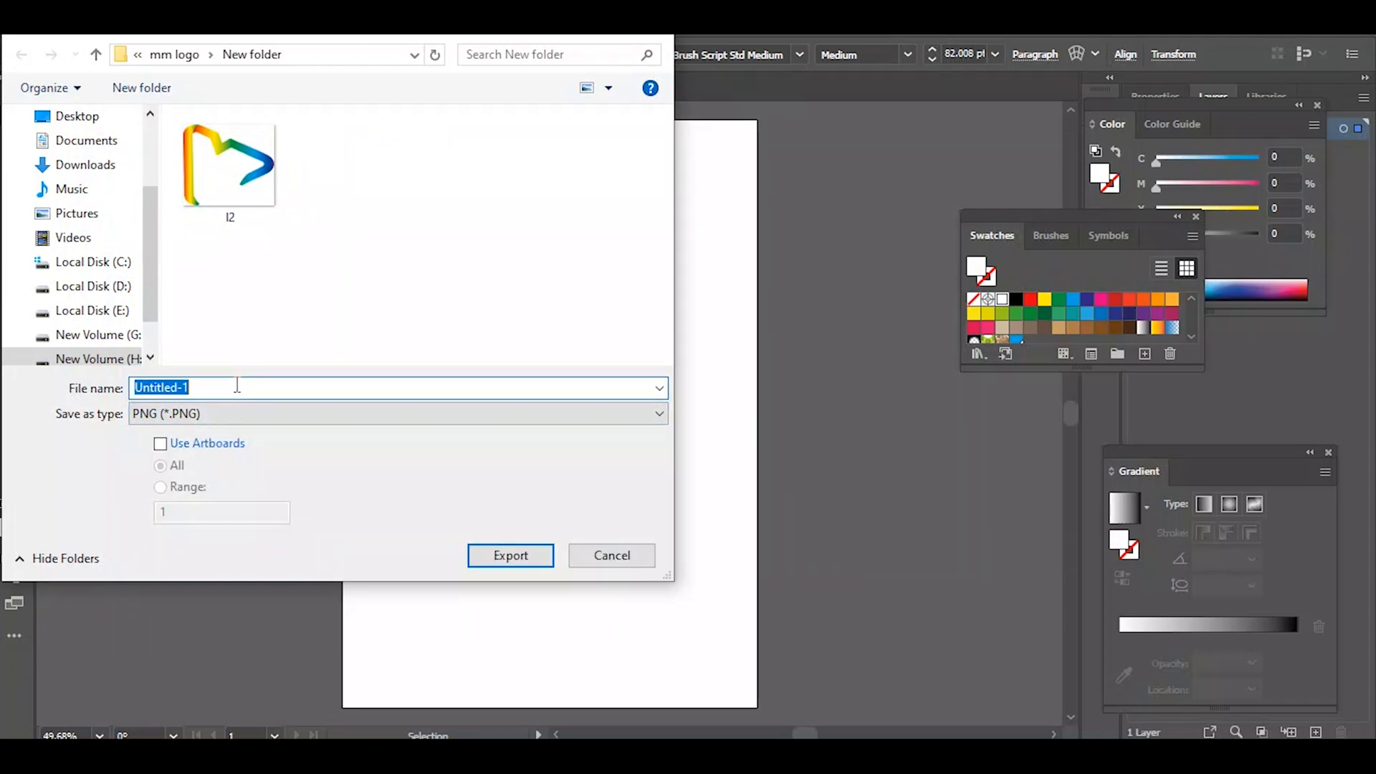
pyautogui.write('l3')
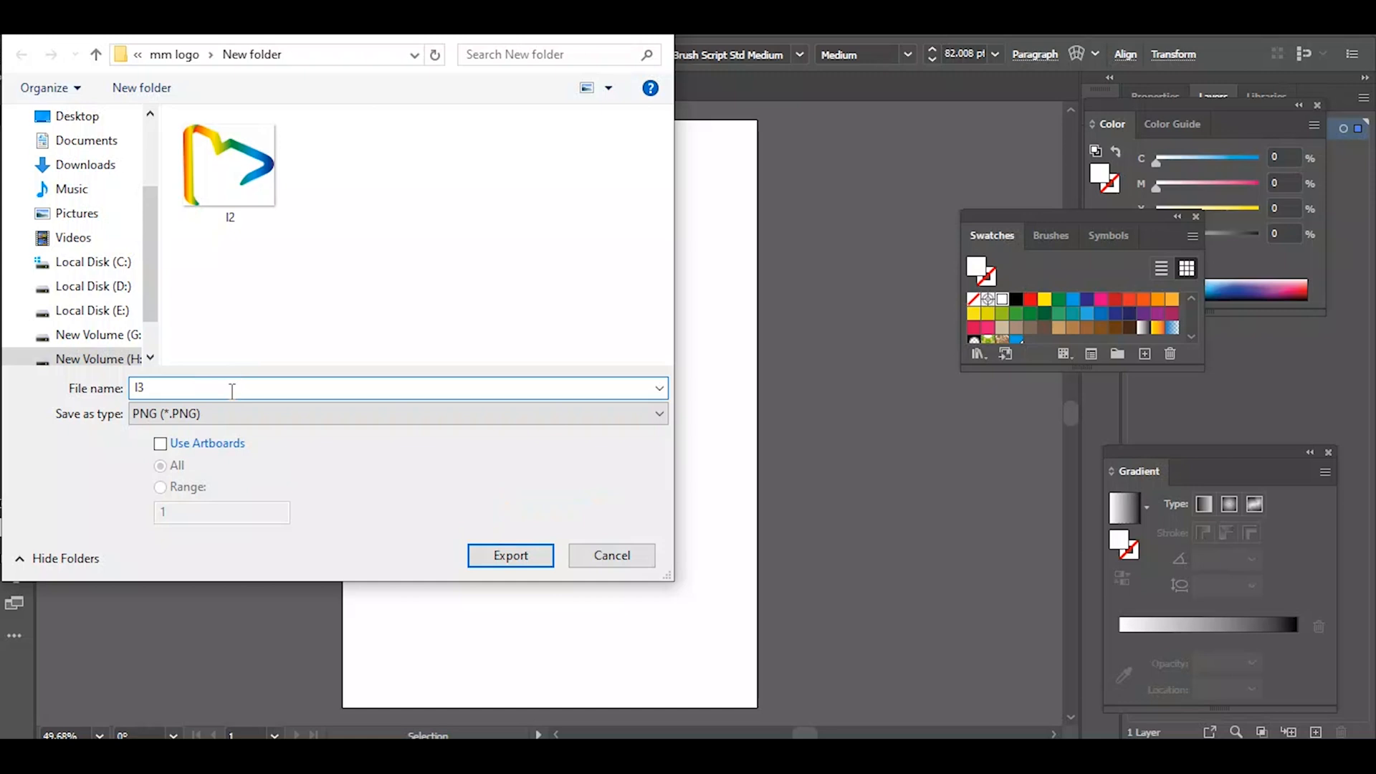
pyautogui.click(498, 556)
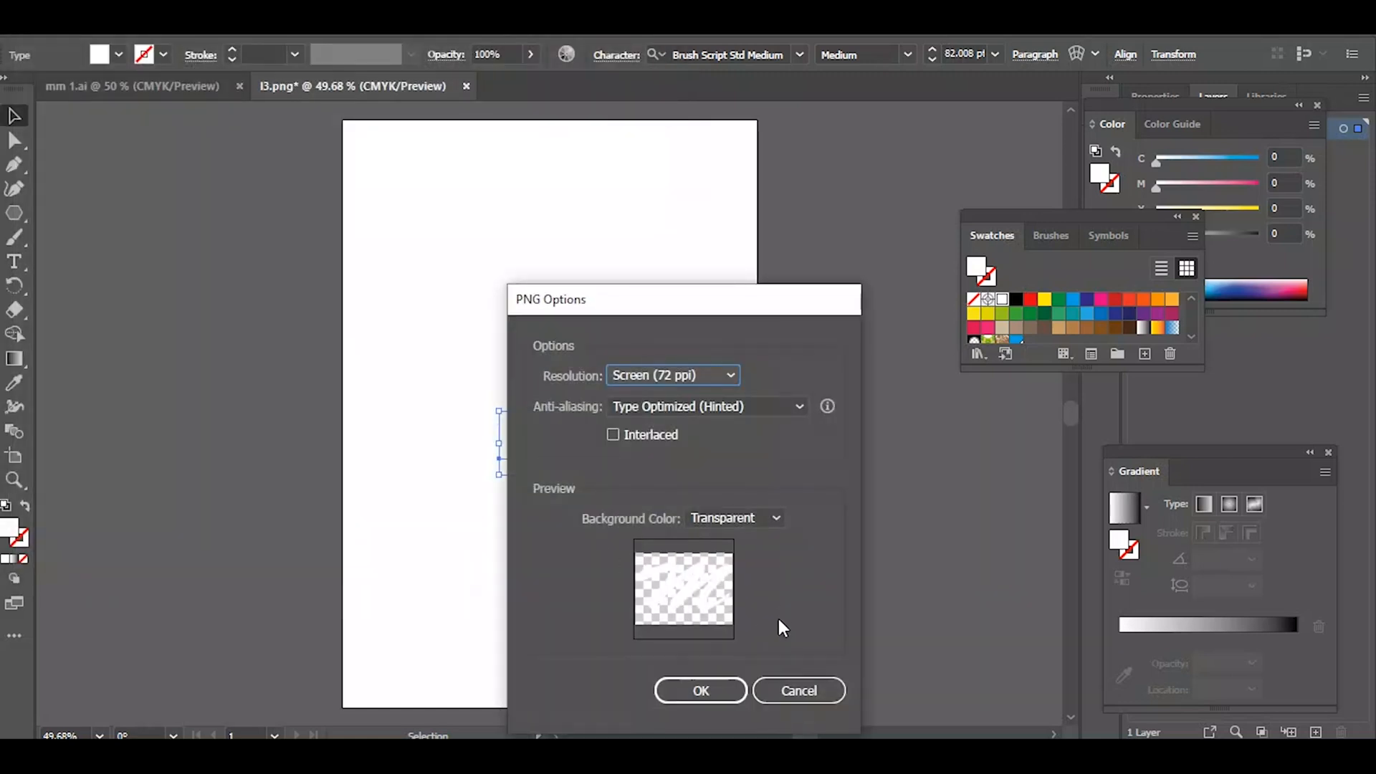
pyautogui.click(700, 690)
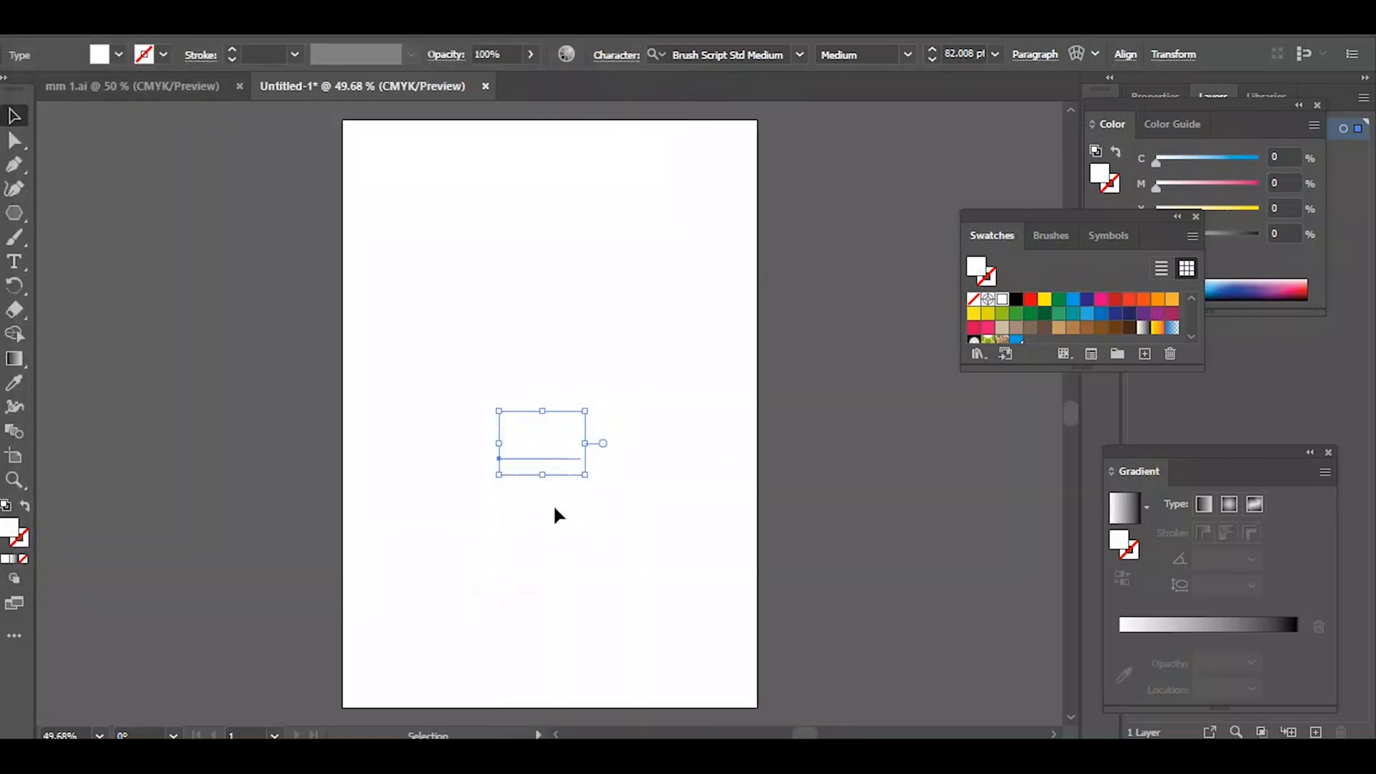
# Step: Restore the deleted red rectangle and gradient outline paths, and delete both gradient paths and the white m
pyautogui.click(551, 514)
pyautogui.hotkey('ctrl', 'v')
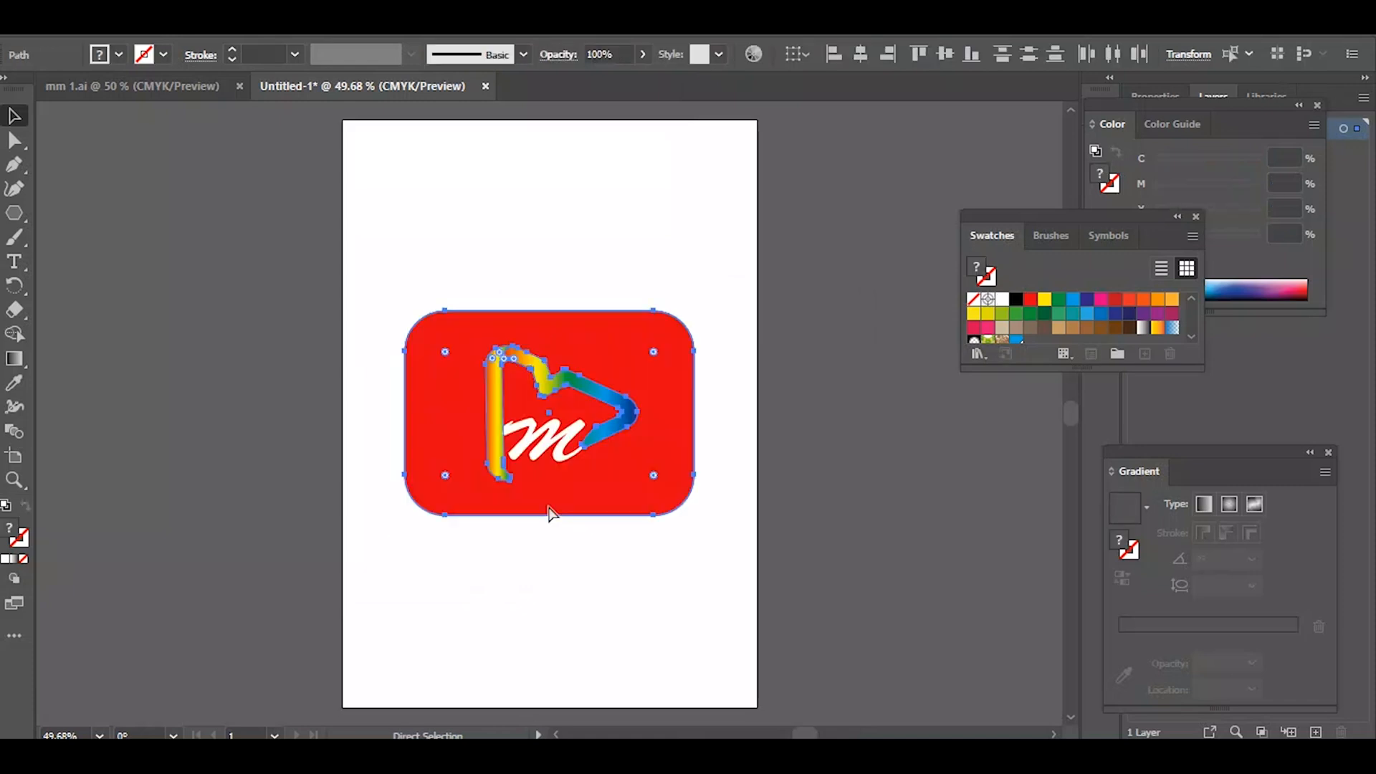
pyautogui.hotkey('ctrl', 'shift', 'a')
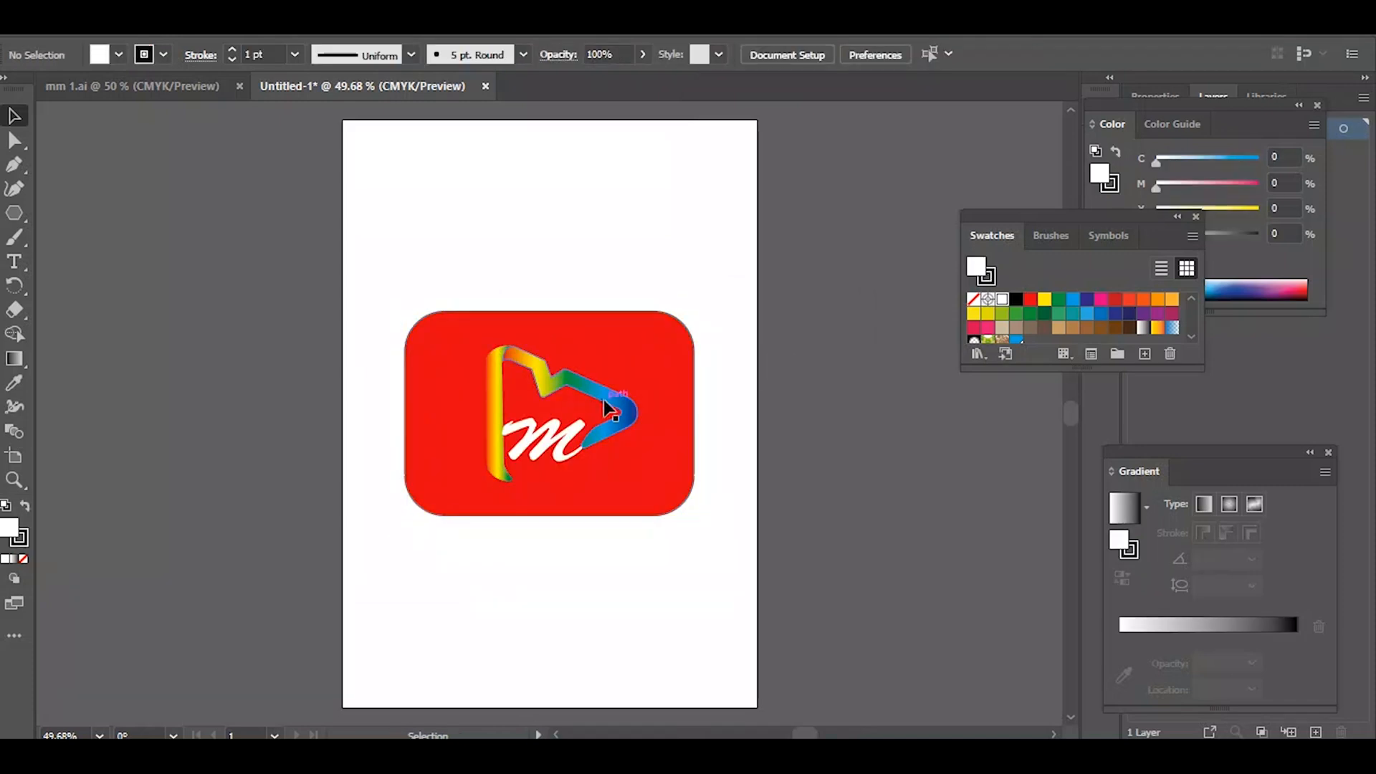
pyautogui.click(603, 401)
pyautogui.press('Delete')
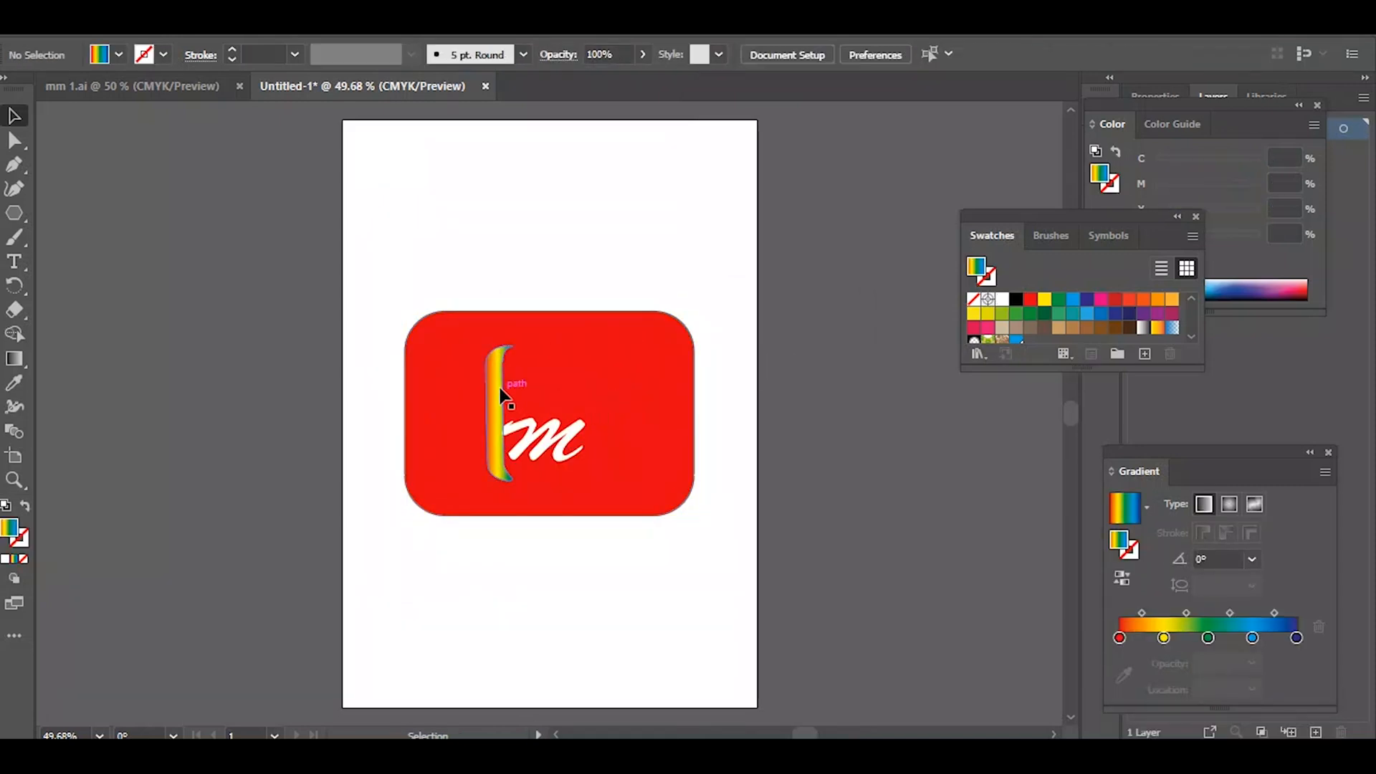
pyautogui.click(498, 422)
pyautogui.press('Delete')
pyautogui.click(534, 437)
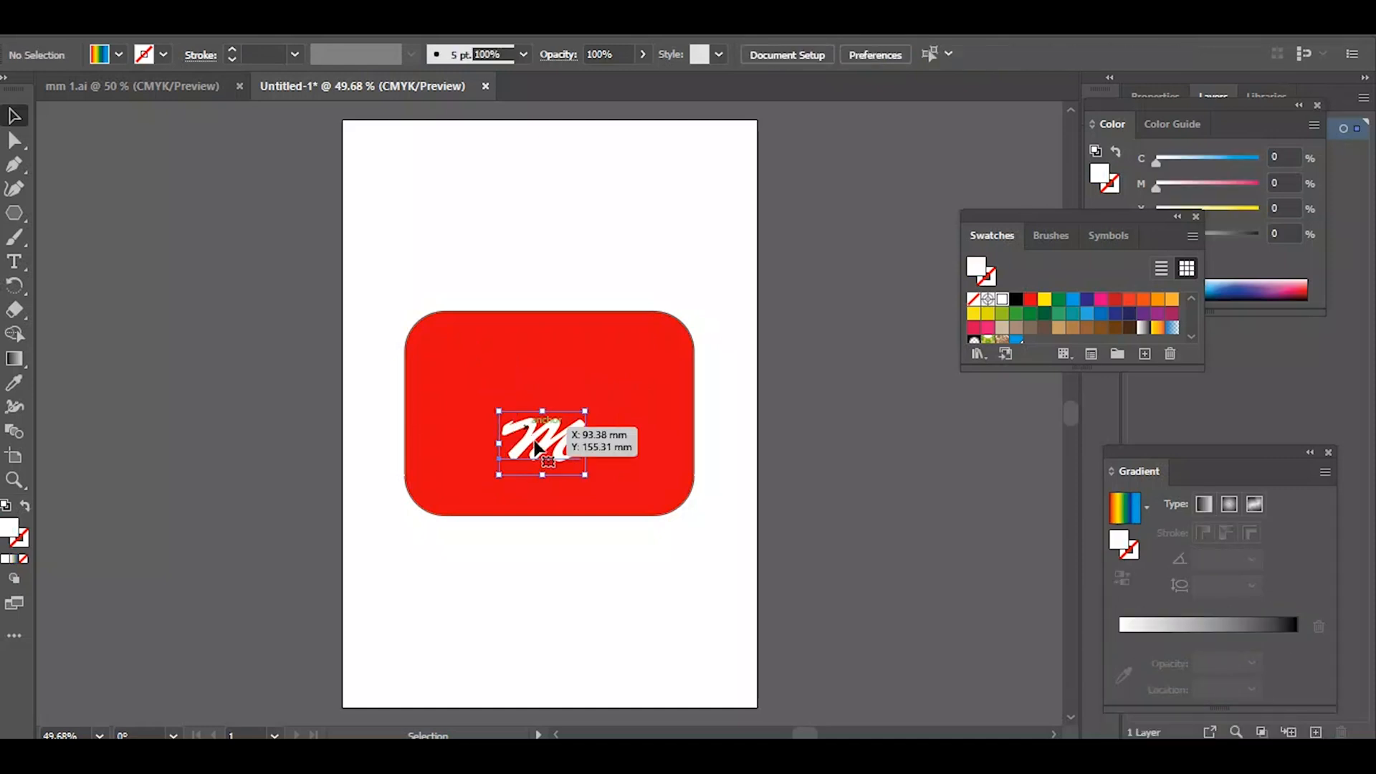
pyautogui.press('Delete')
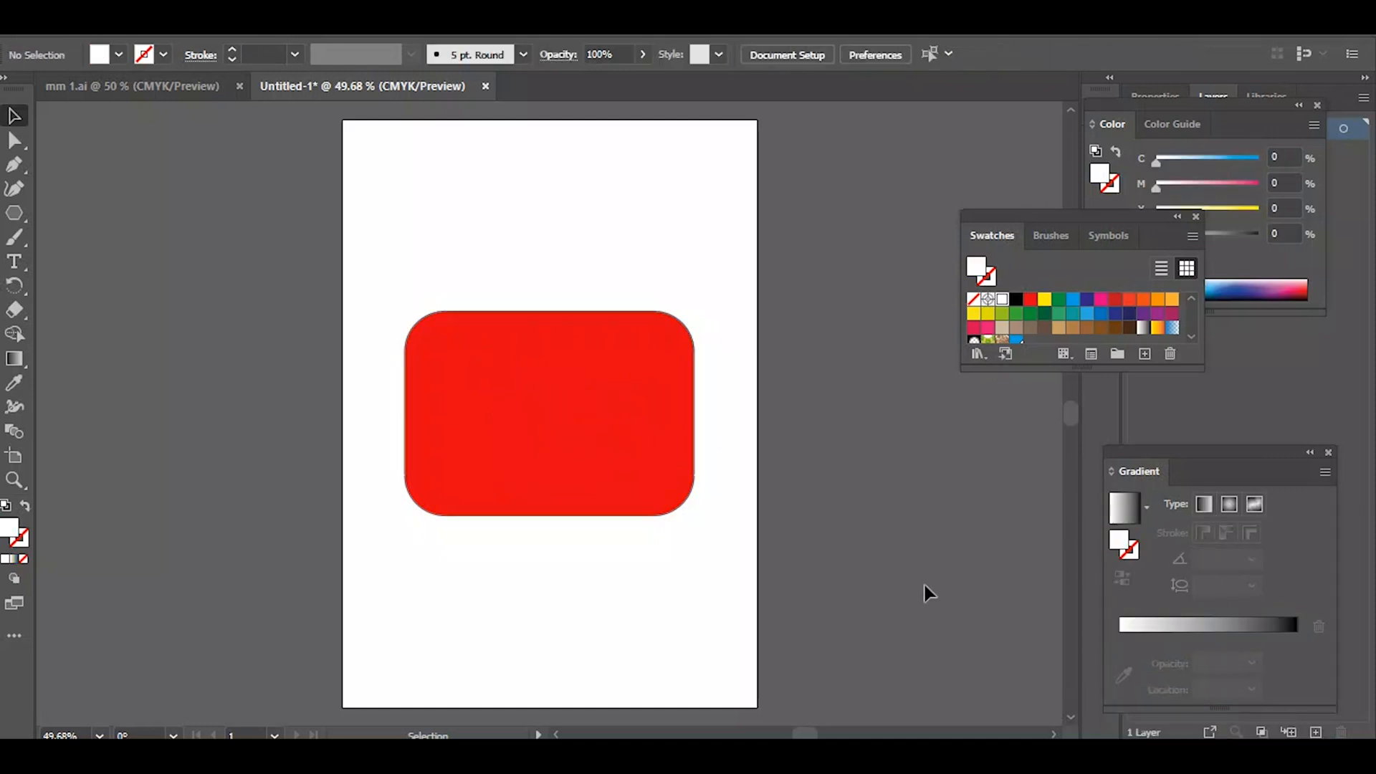
# Step: Select the red rounded rectangle and export it as a PNG file named l1
pyautogui.click(586, 453)
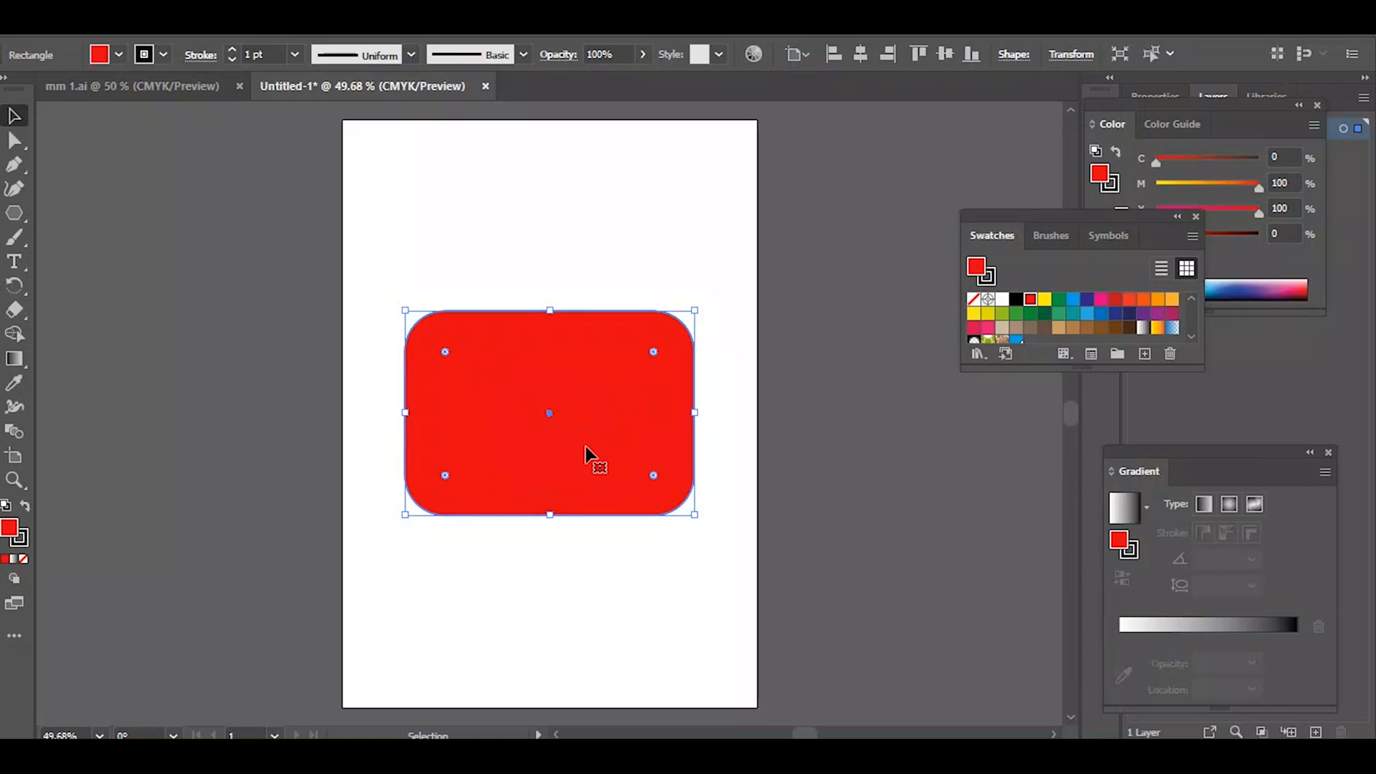
pyautogui.hotkey('alt', 'f')
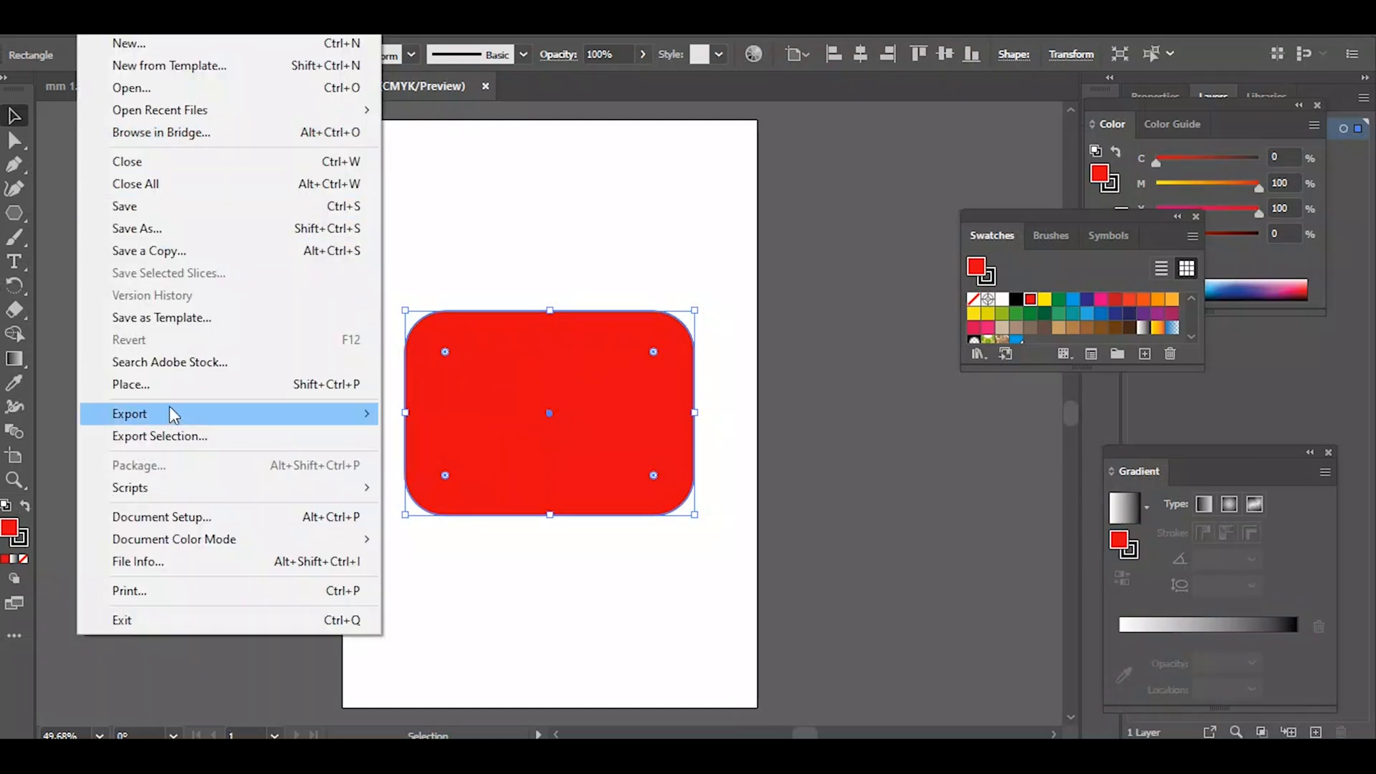
pyautogui.moveTo(171, 414)
pyautogui.click(473, 437)
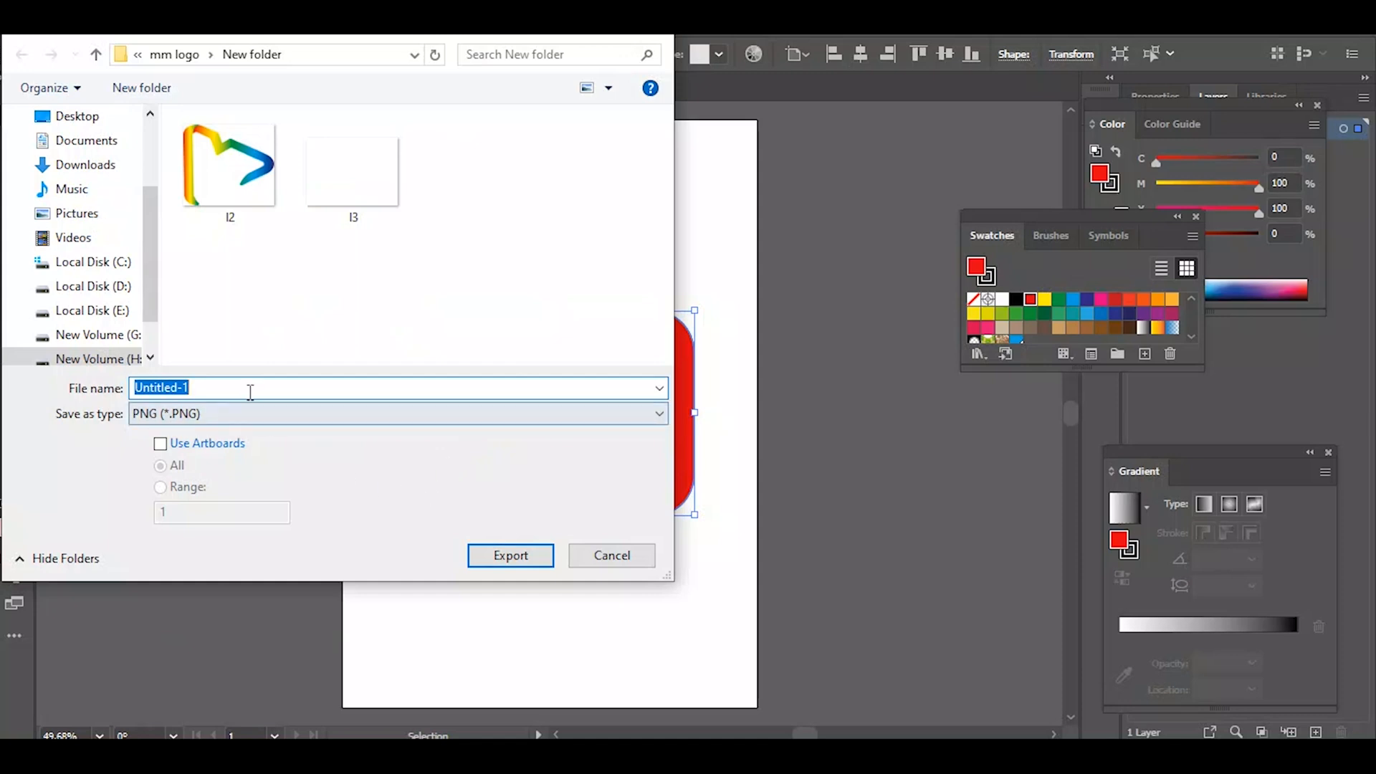
pyautogui.write('l1')
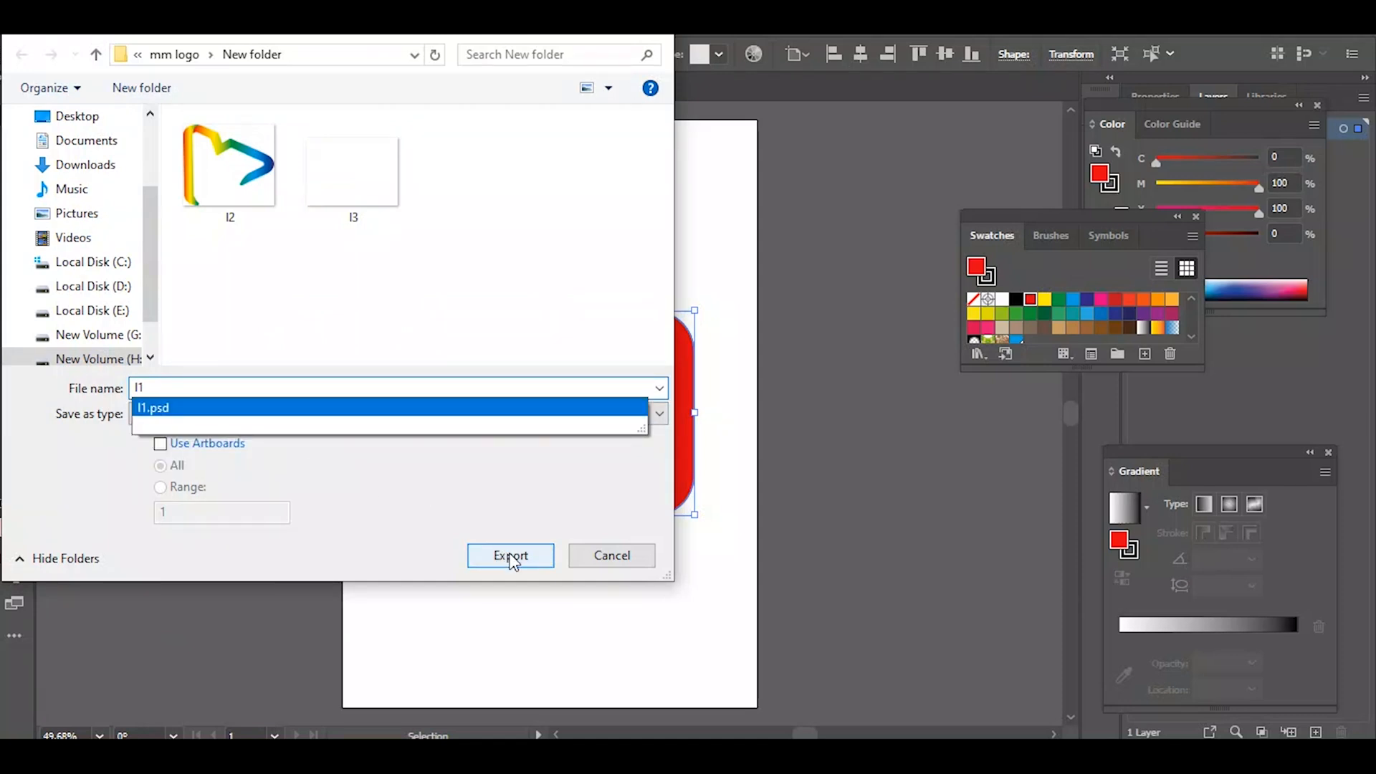
pyautogui.click(511, 560)
pyautogui.click(703, 687)
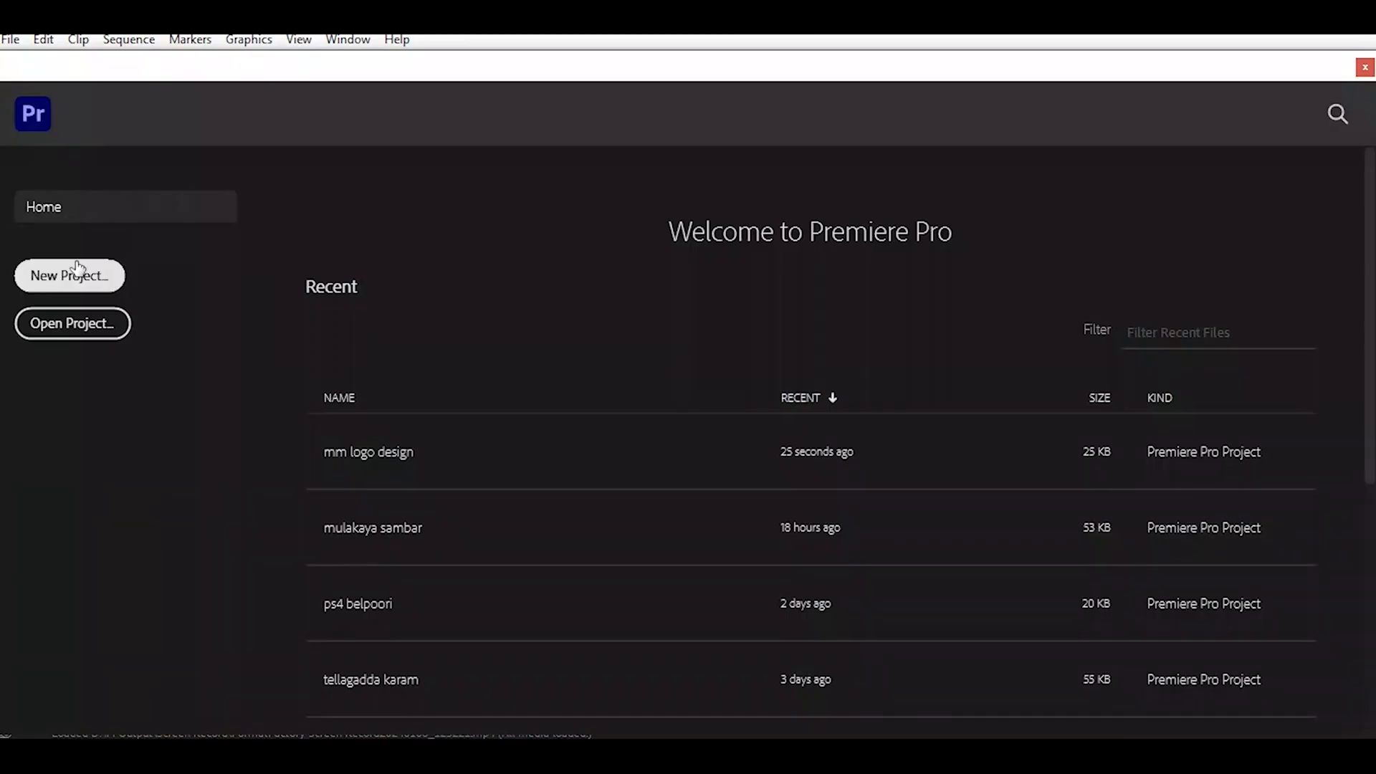
# Step: Switch to Premiere Pro and create a new project named logo in D:\premiere
pyautogui.click(78, 277)
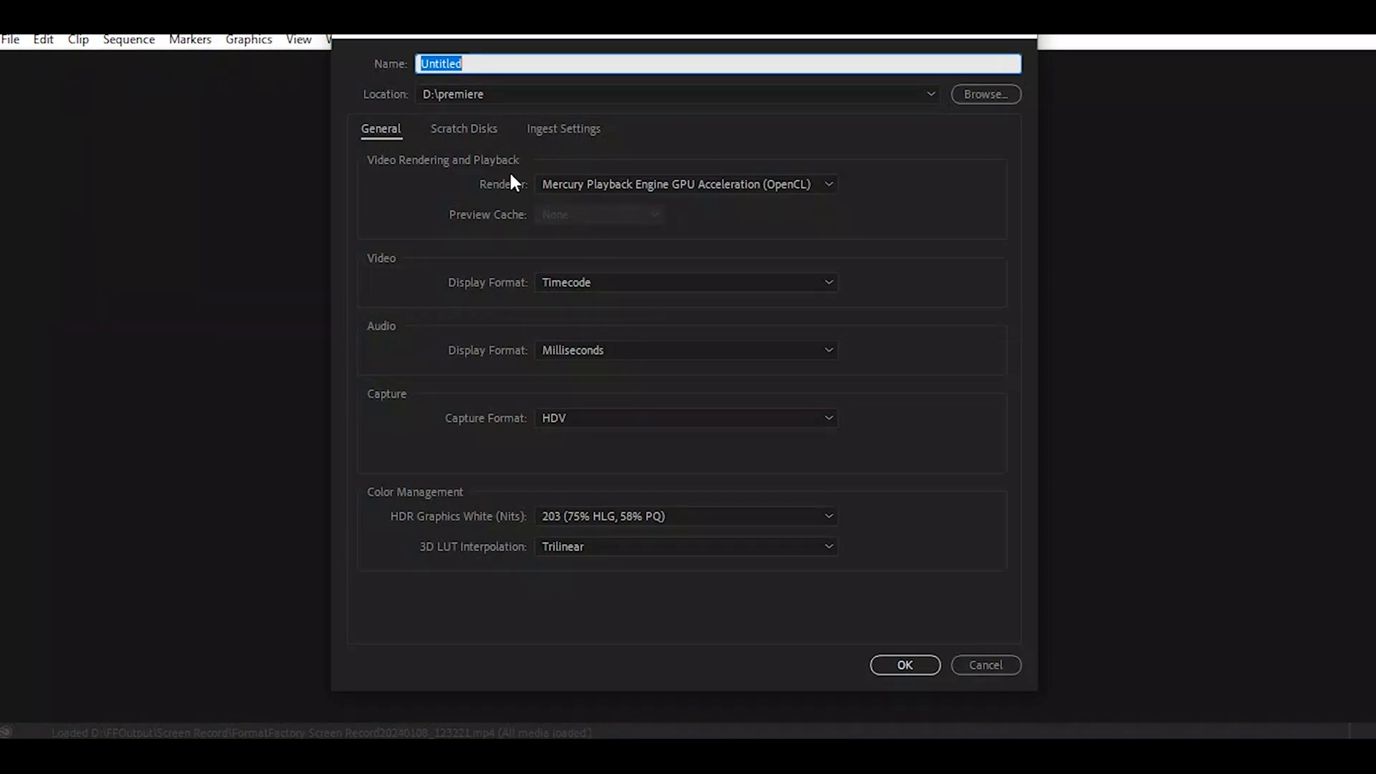
pyautogui.write('lo')
pyautogui.press('Return')
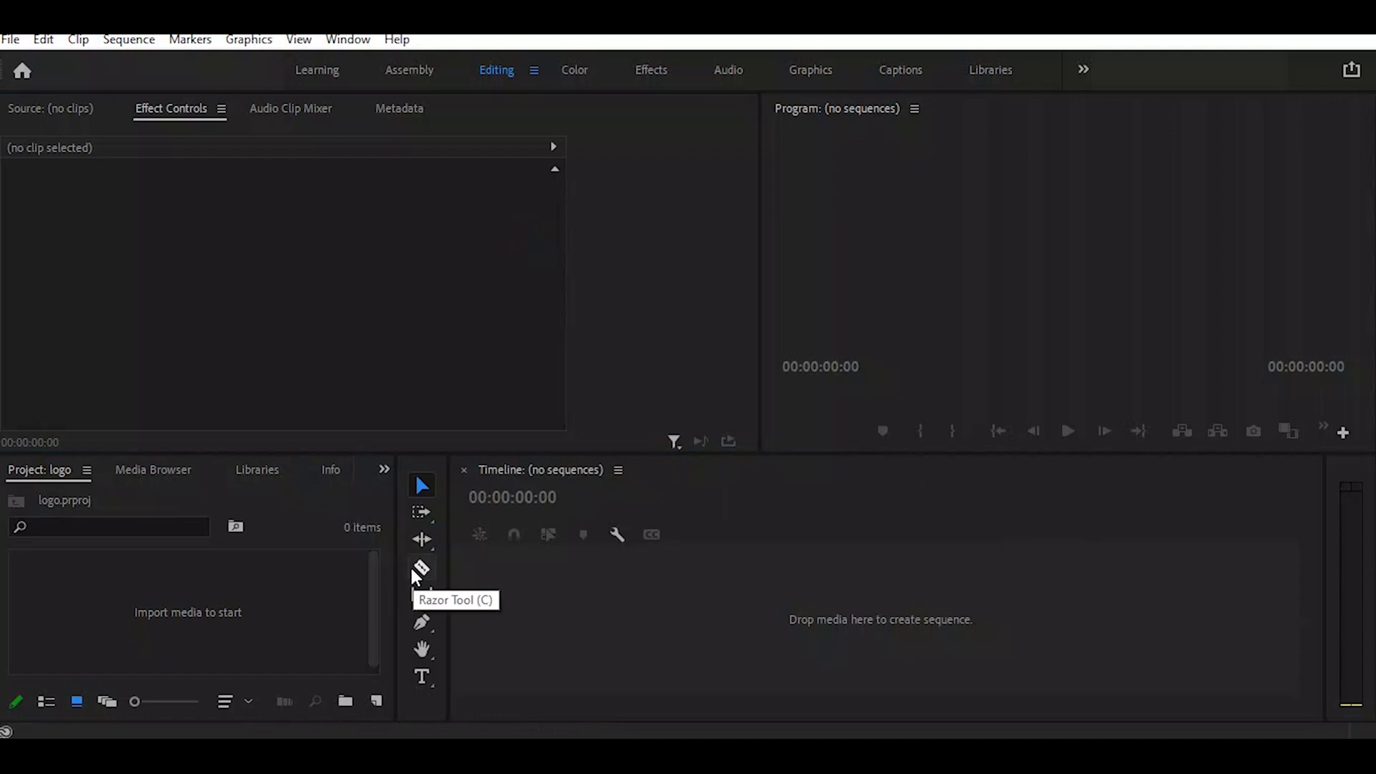
# Step: Create a new sequence named Sequence 01 from the ARRI 1080p 23.976 preset
pyautogui.click(393, 587)
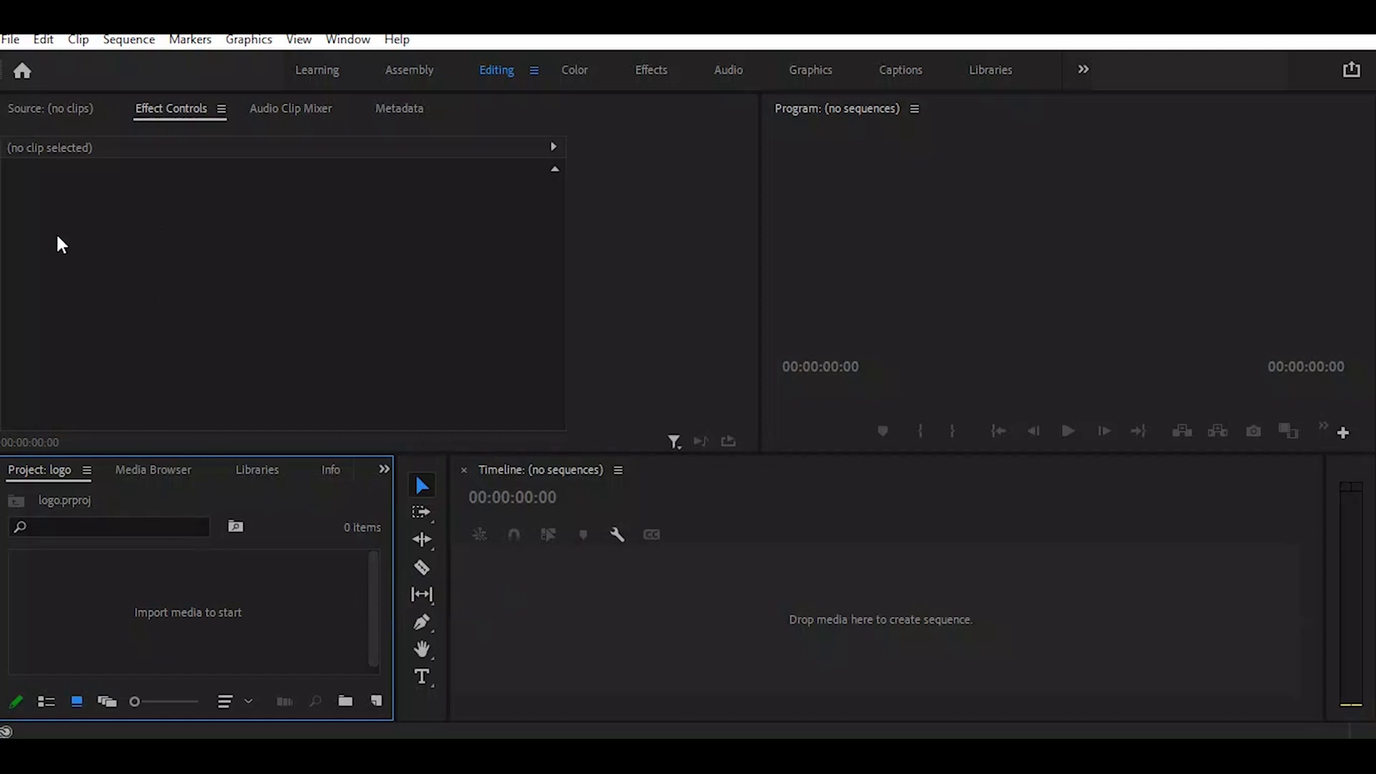
pyautogui.hotkey('ctrl', 'n')
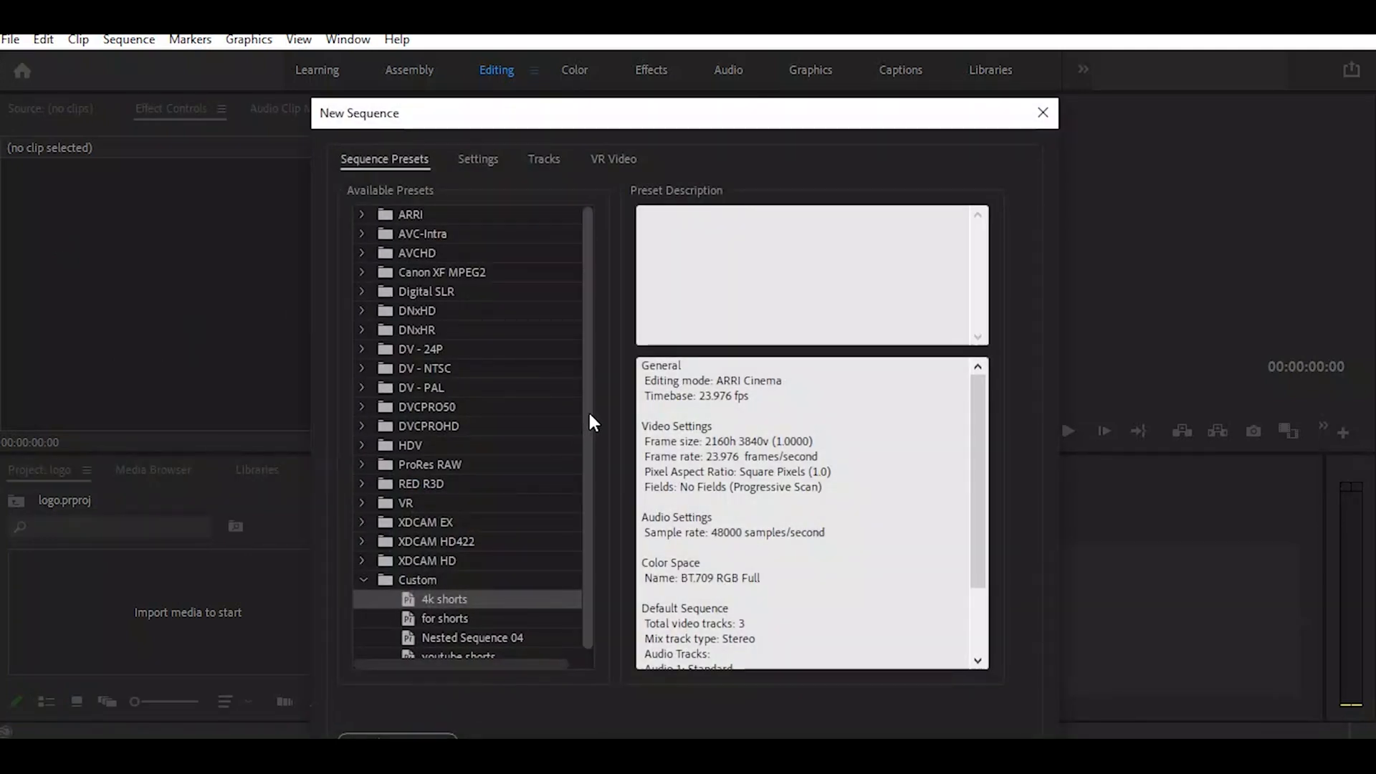
pyautogui.click(362, 214)
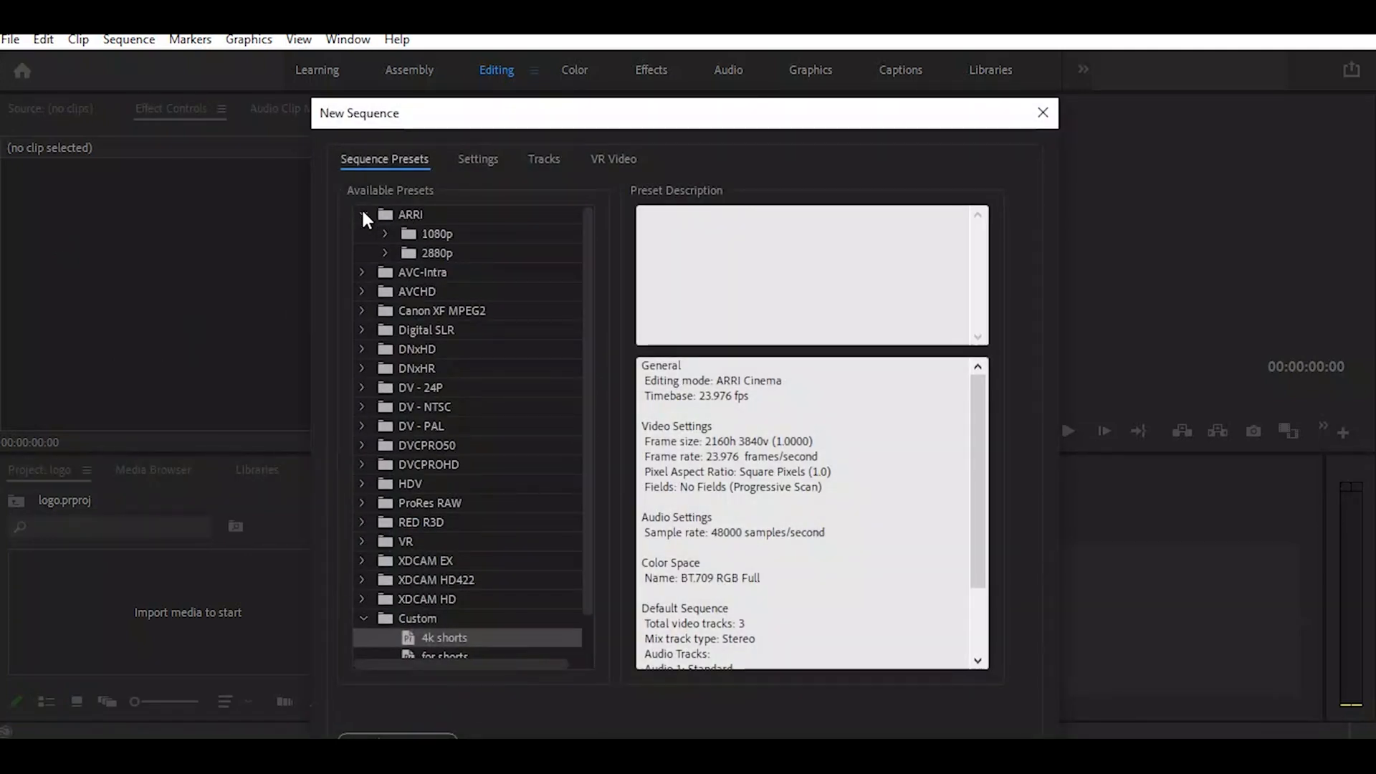
pyautogui.click(387, 233)
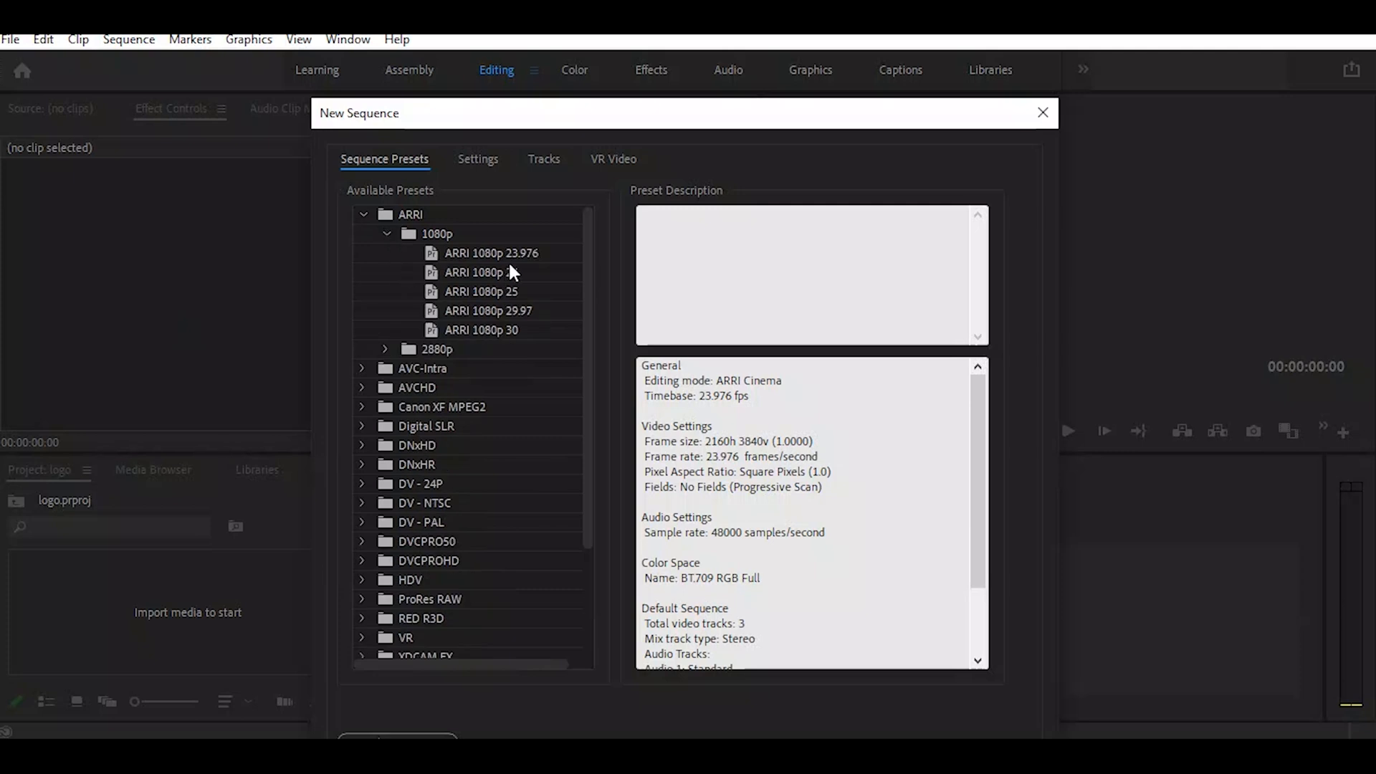
pyautogui.click(480, 251)
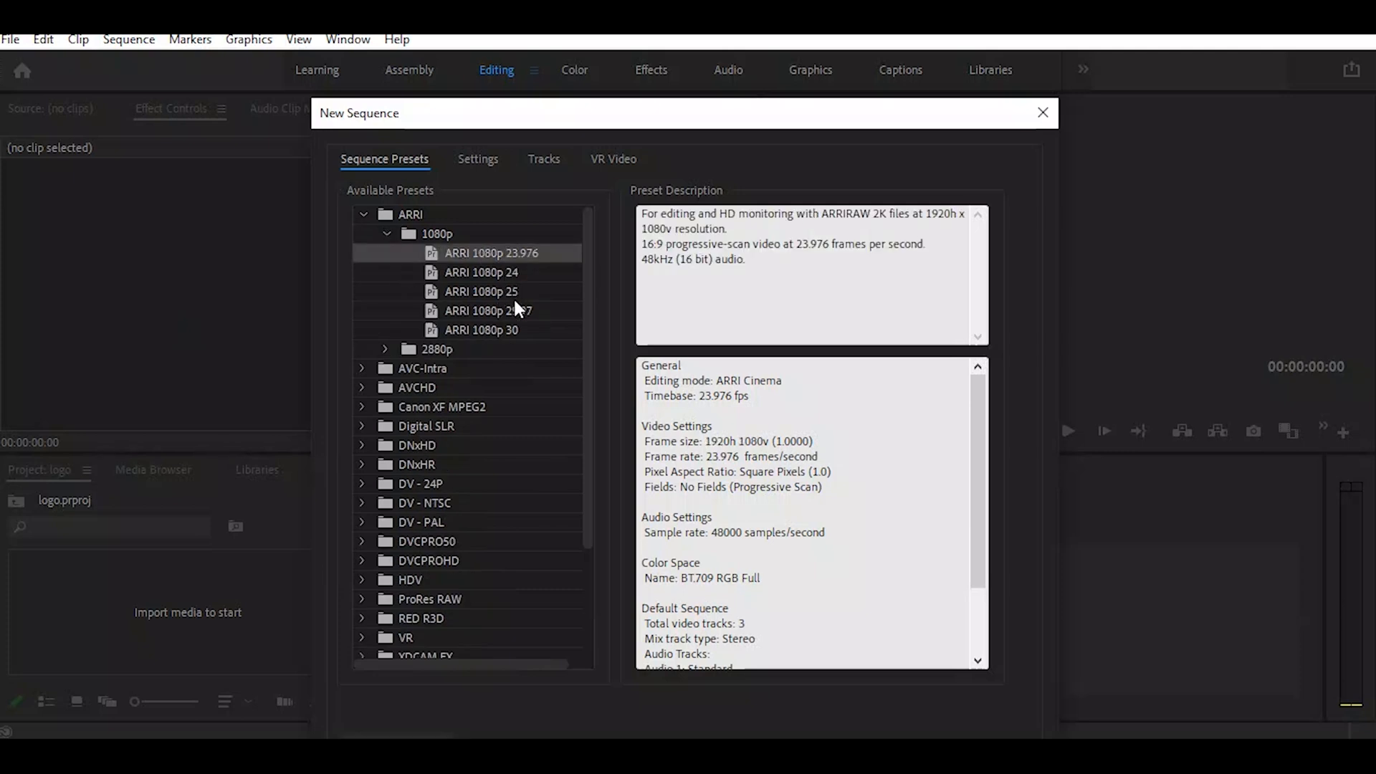
pyautogui.moveTo(682, 127); pyautogui.dragTo(692, 37)
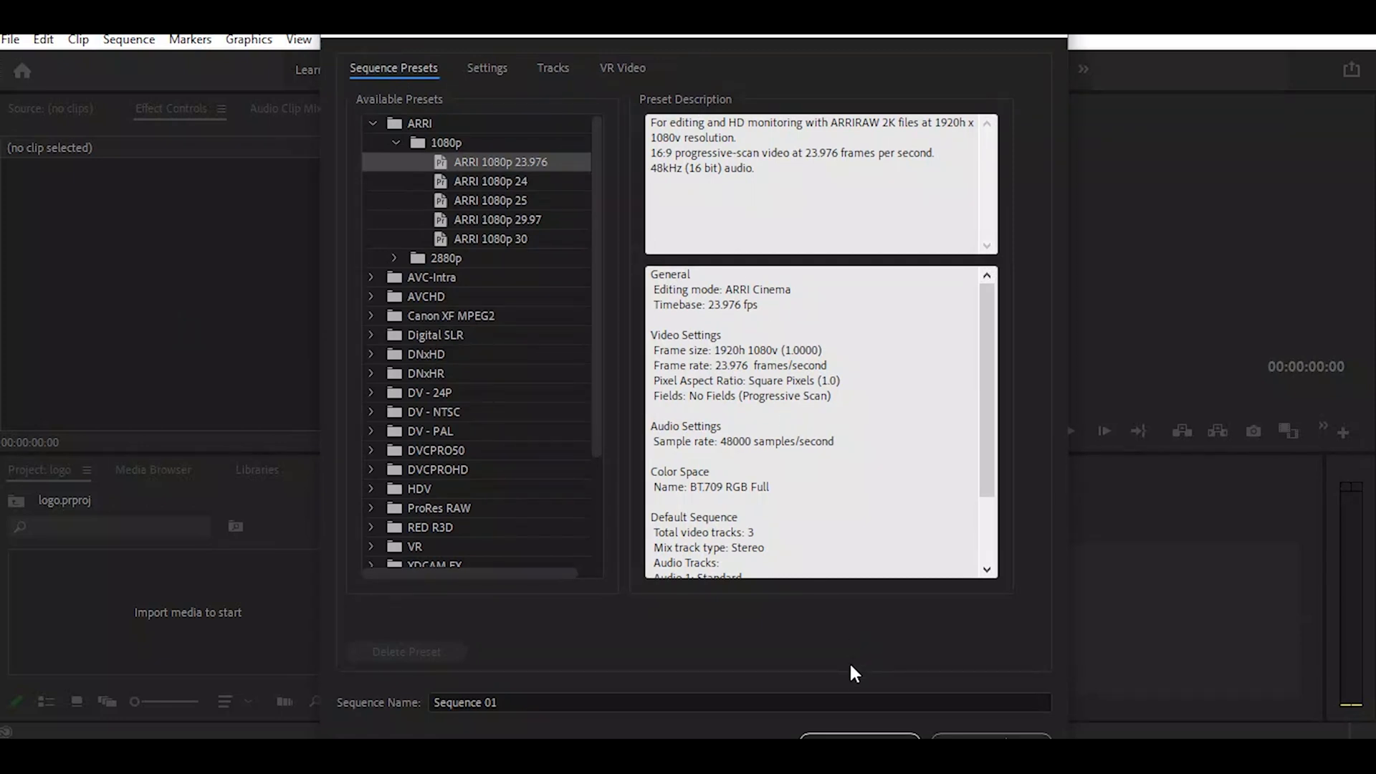
pyautogui.click(860, 736)
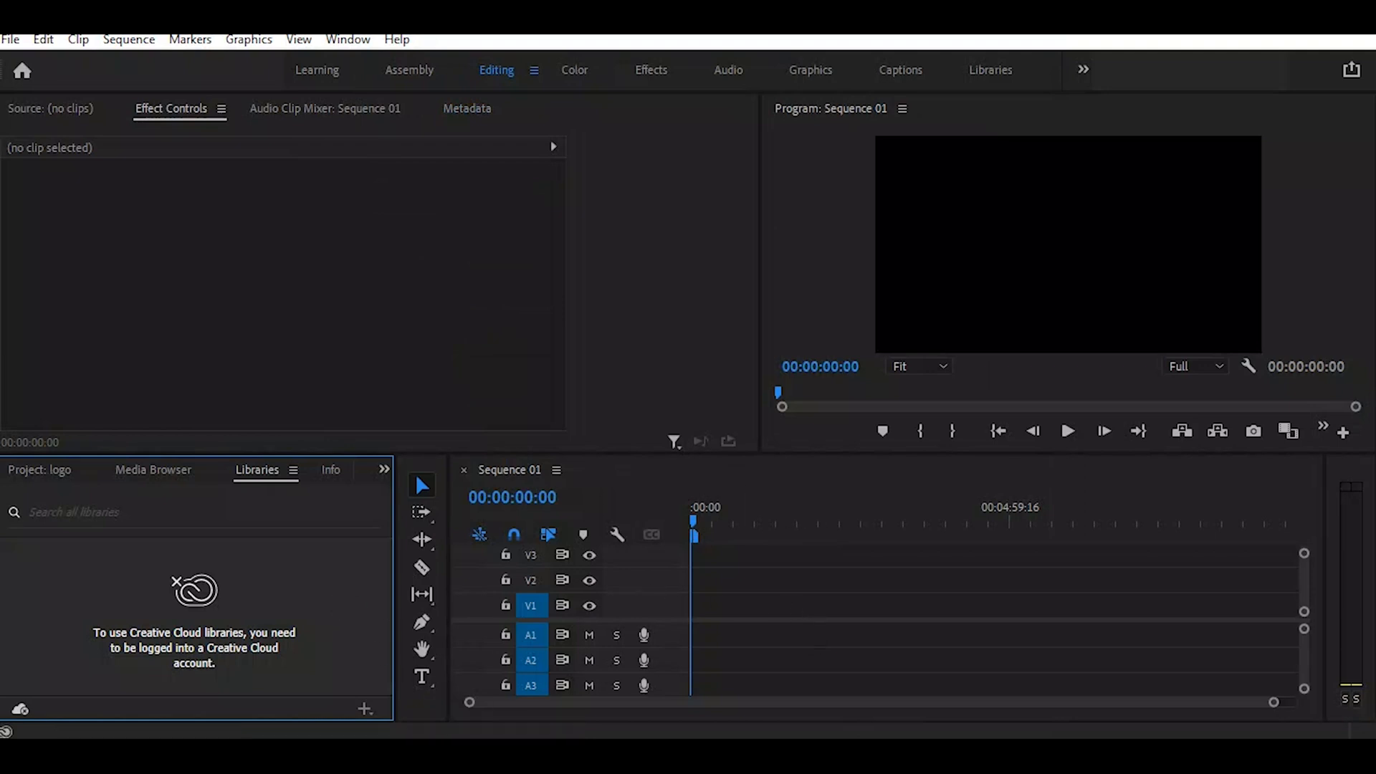
# Step: Open the mm logo folder in File Explorer and import its New folder of PNG parts into the Premiere Pro project
pyautogui.press('super+e')
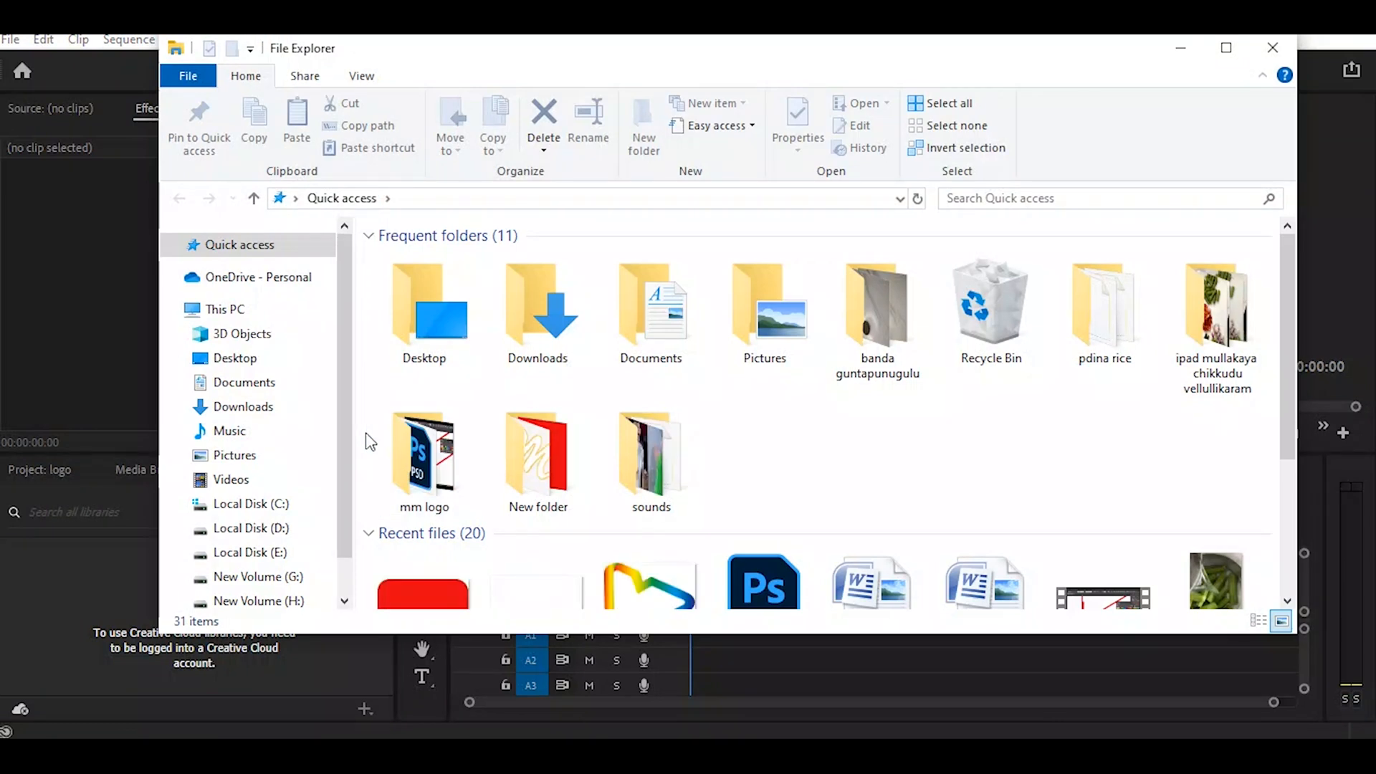
pyautogui.doubleClick(432, 460)
pyautogui.click(421, 312)
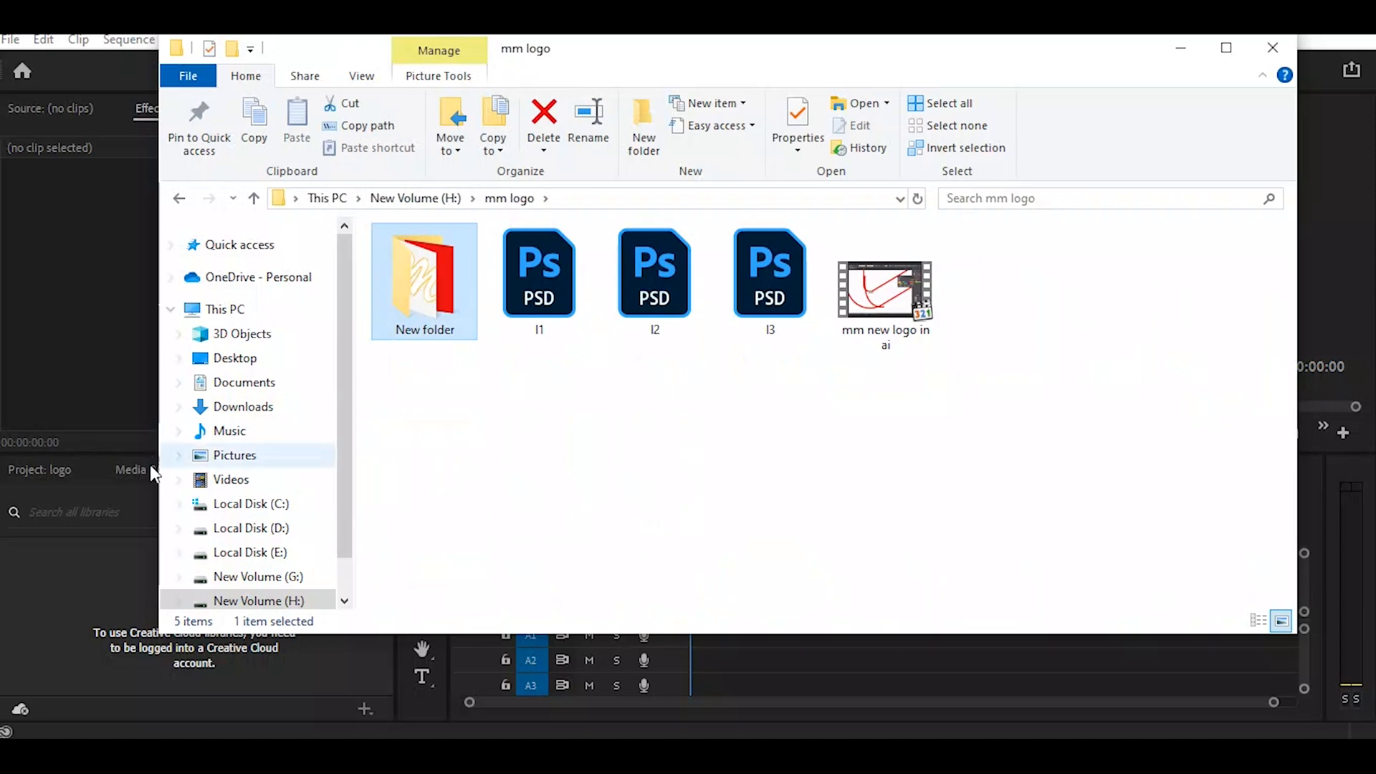
pyautogui.click(52, 473)
pyautogui.hotkey('alt', 'Tab')
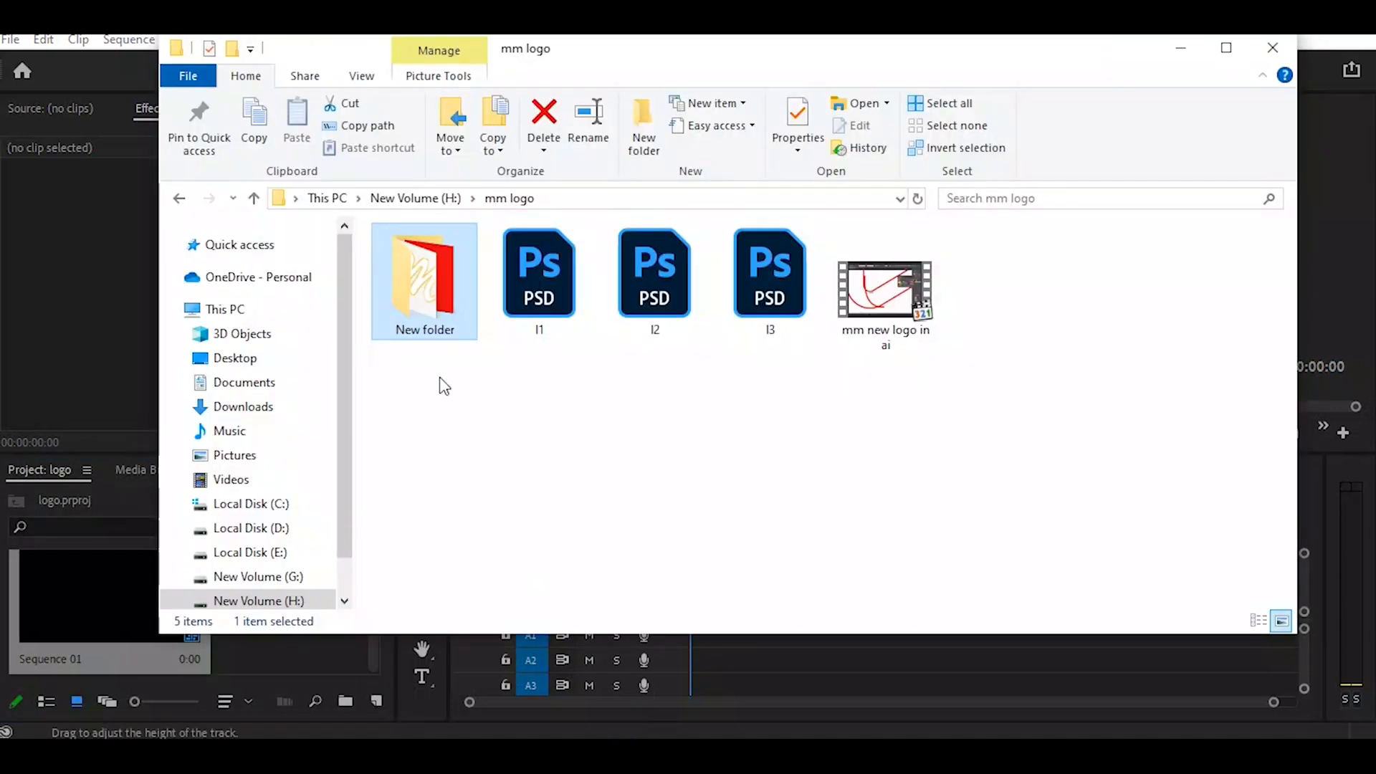
pyautogui.moveTo(427, 298); pyautogui.dragTo(275, 650)
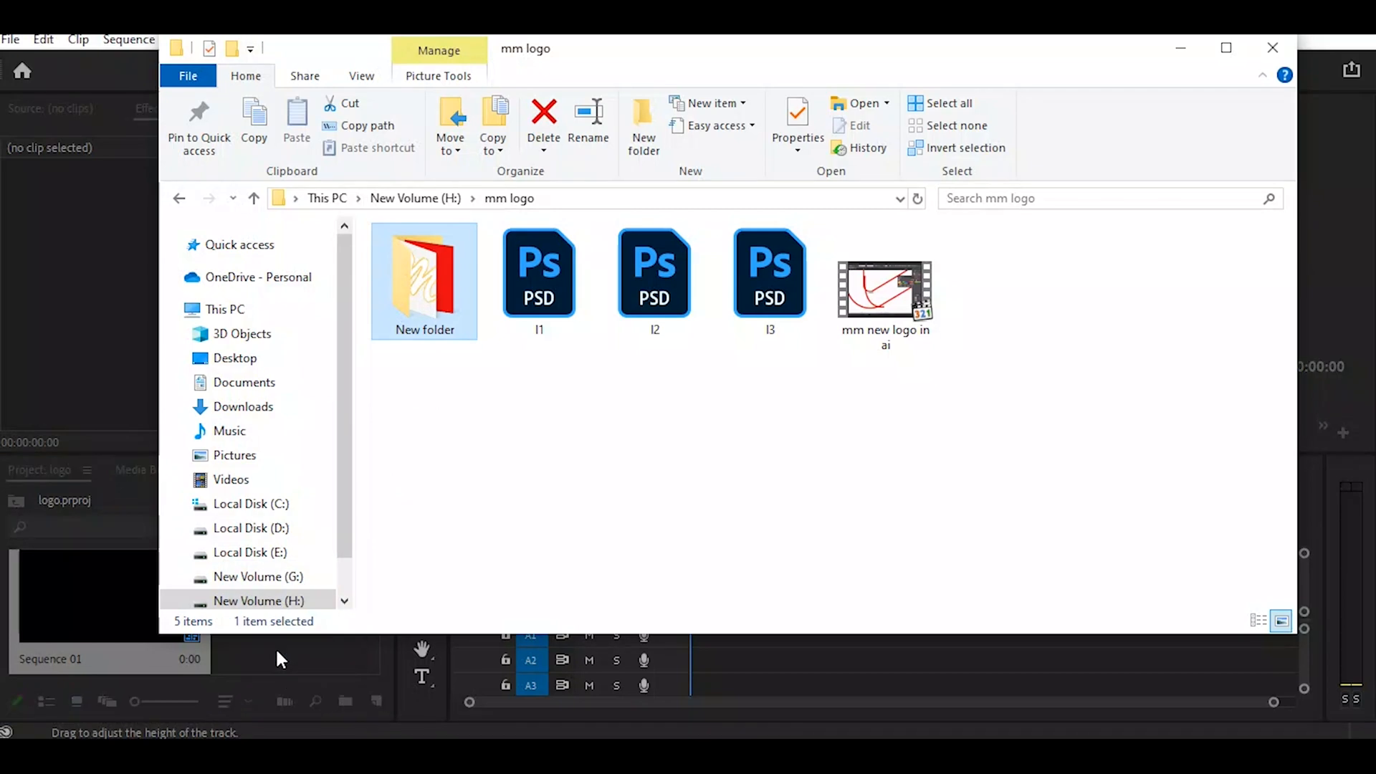
# Step: Dismiss the file import failure and open the imported New folder bin to view its three PNG images
pyautogui.click(1181, 48)
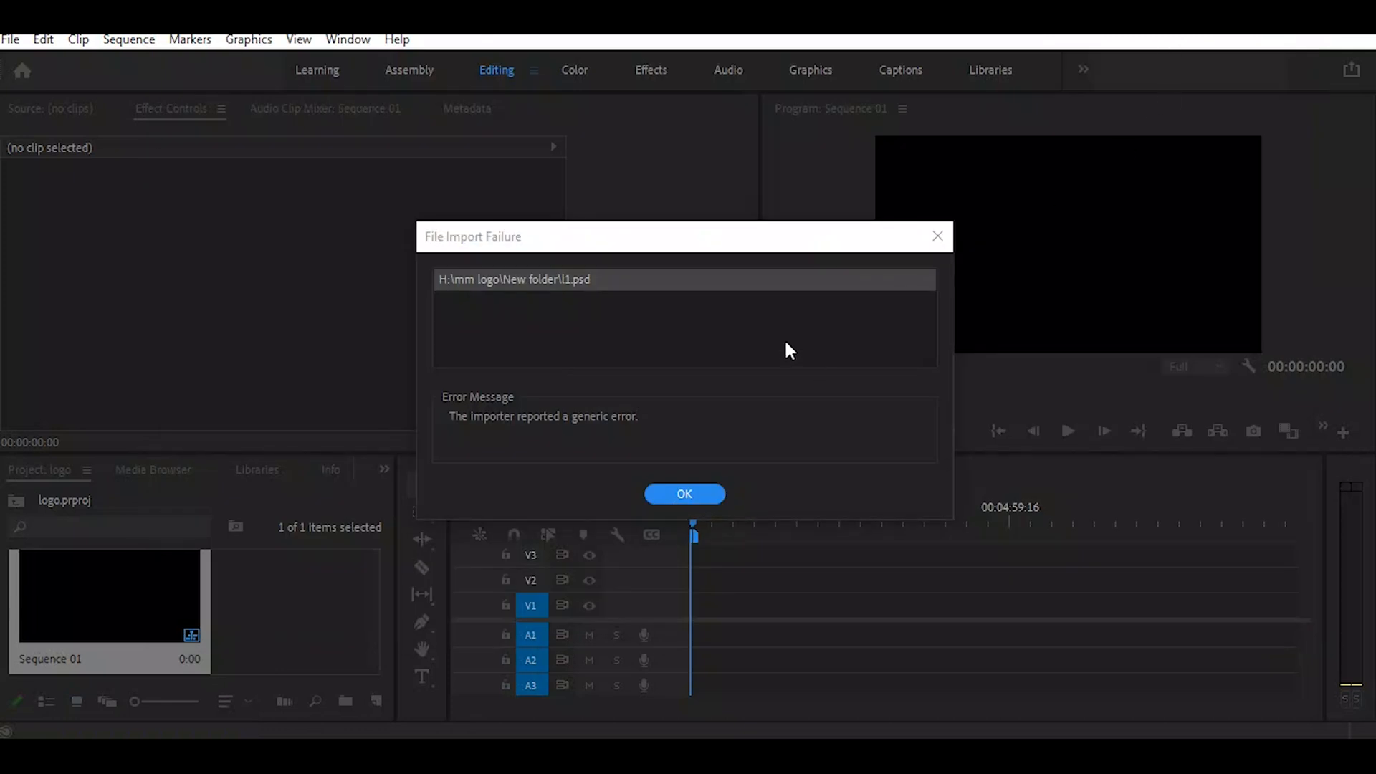
pyautogui.click(685, 494)
pyautogui.doubleClick(275, 611)
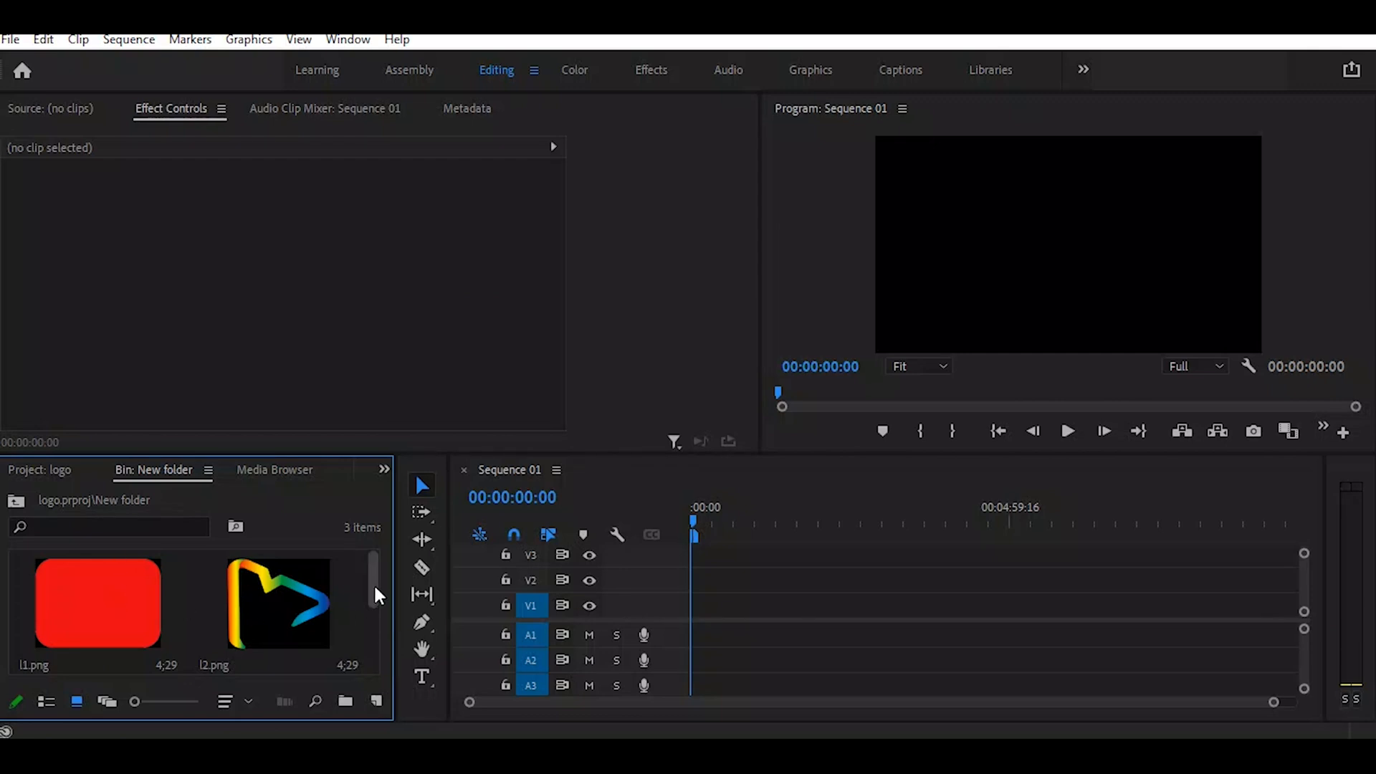
pyautogui.scroll(-1, 291, 584)
pyautogui.scroll(-2, 286, 602)
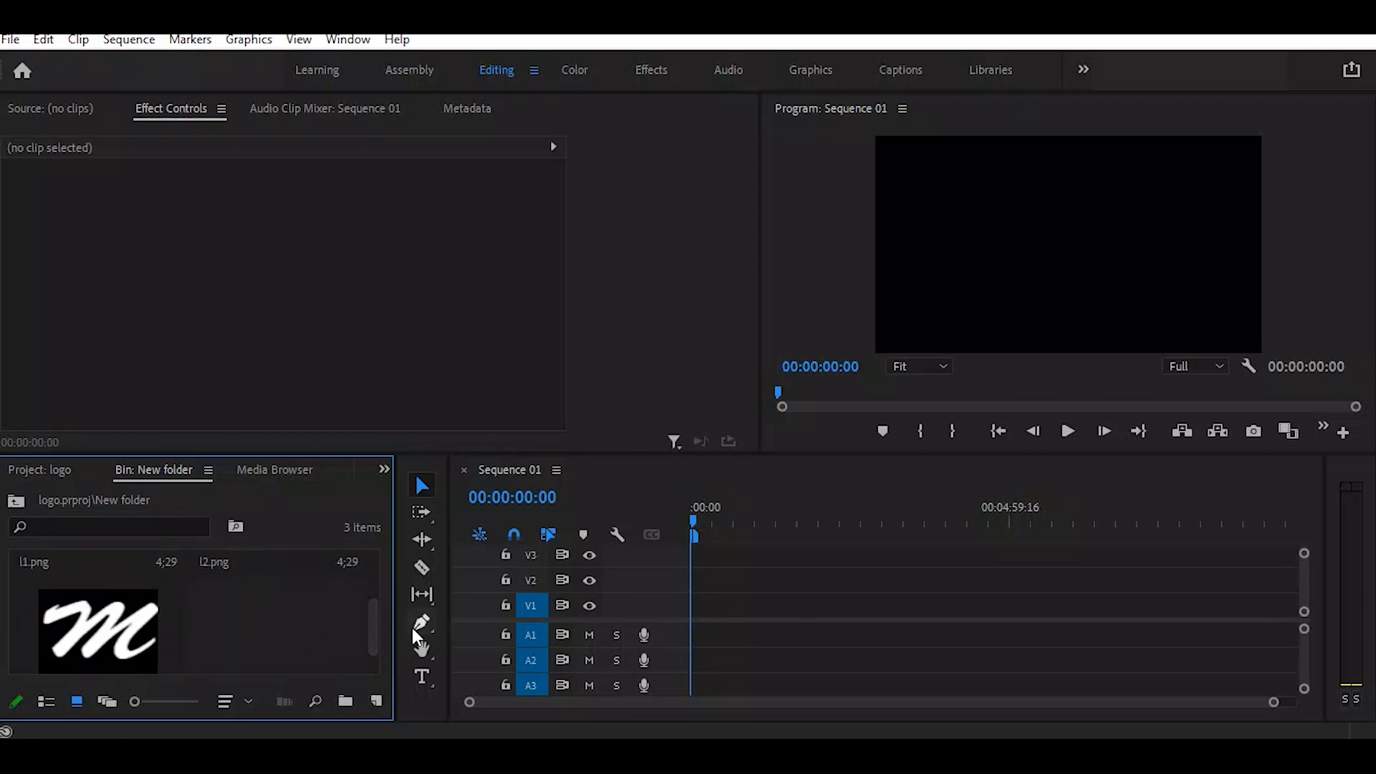
pyautogui.moveTo(375, 633); pyautogui.dragTo(378, 595)
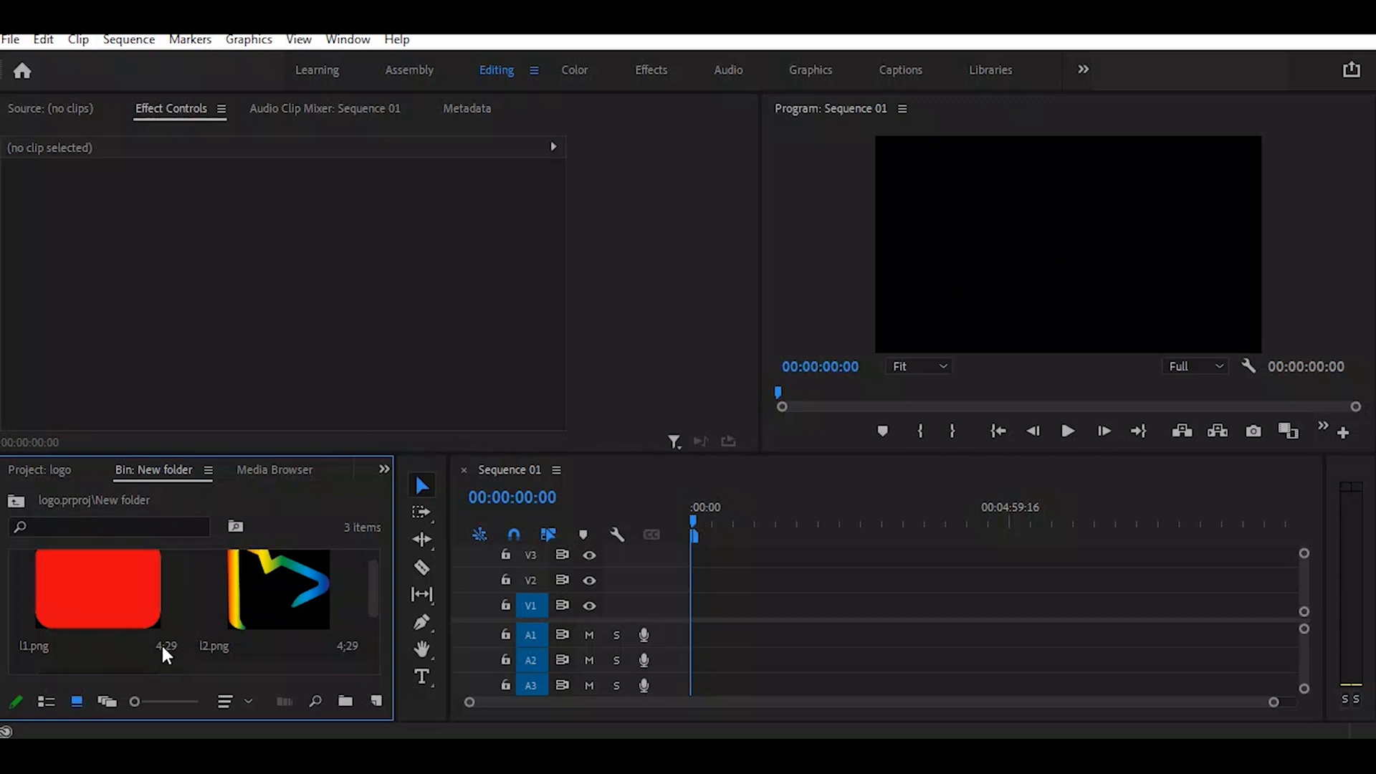
# Step: Place l1.png on video track V1 at the start of Sequence 01
pyautogui.moveTo(88, 605); pyautogui.dragTo(696, 616)
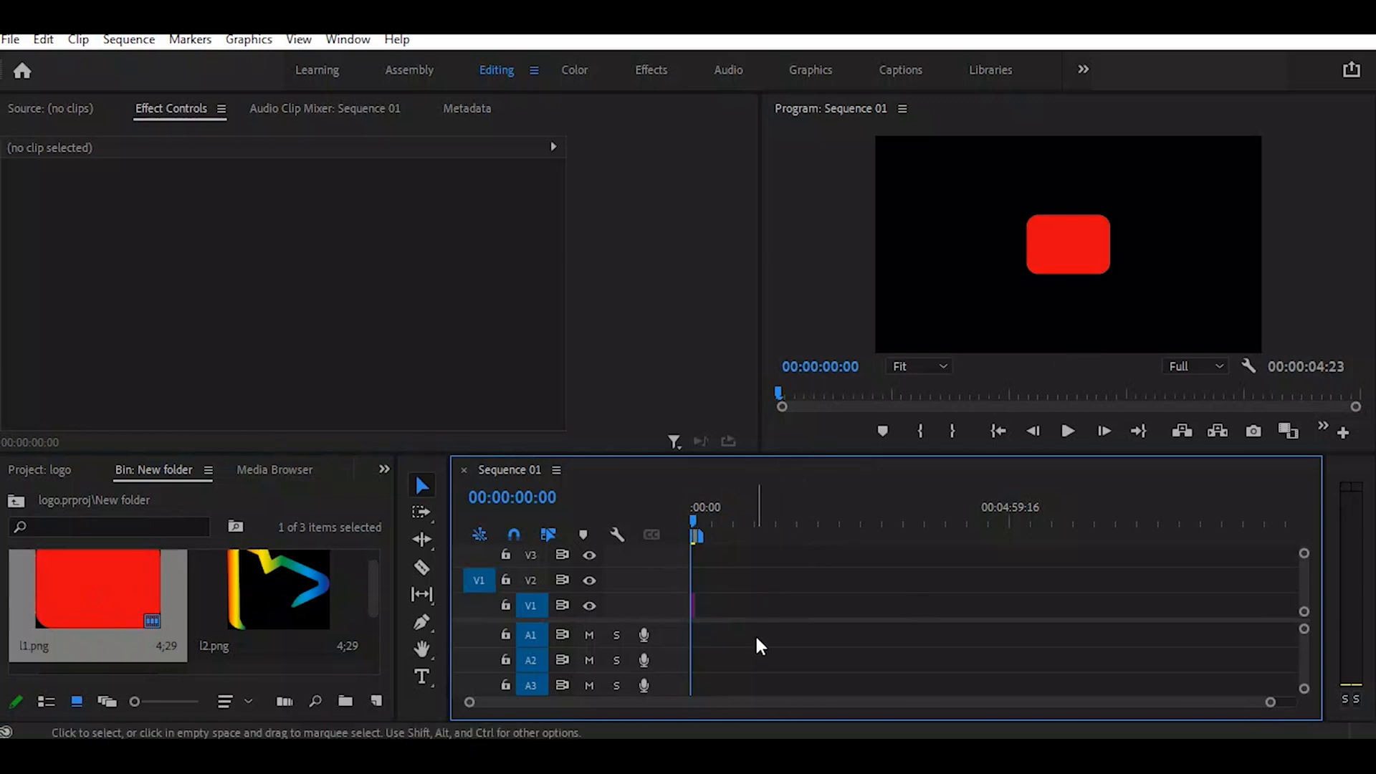
pyautogui.press('=')
pyautogui.press('=')
pyautogui.press('=')
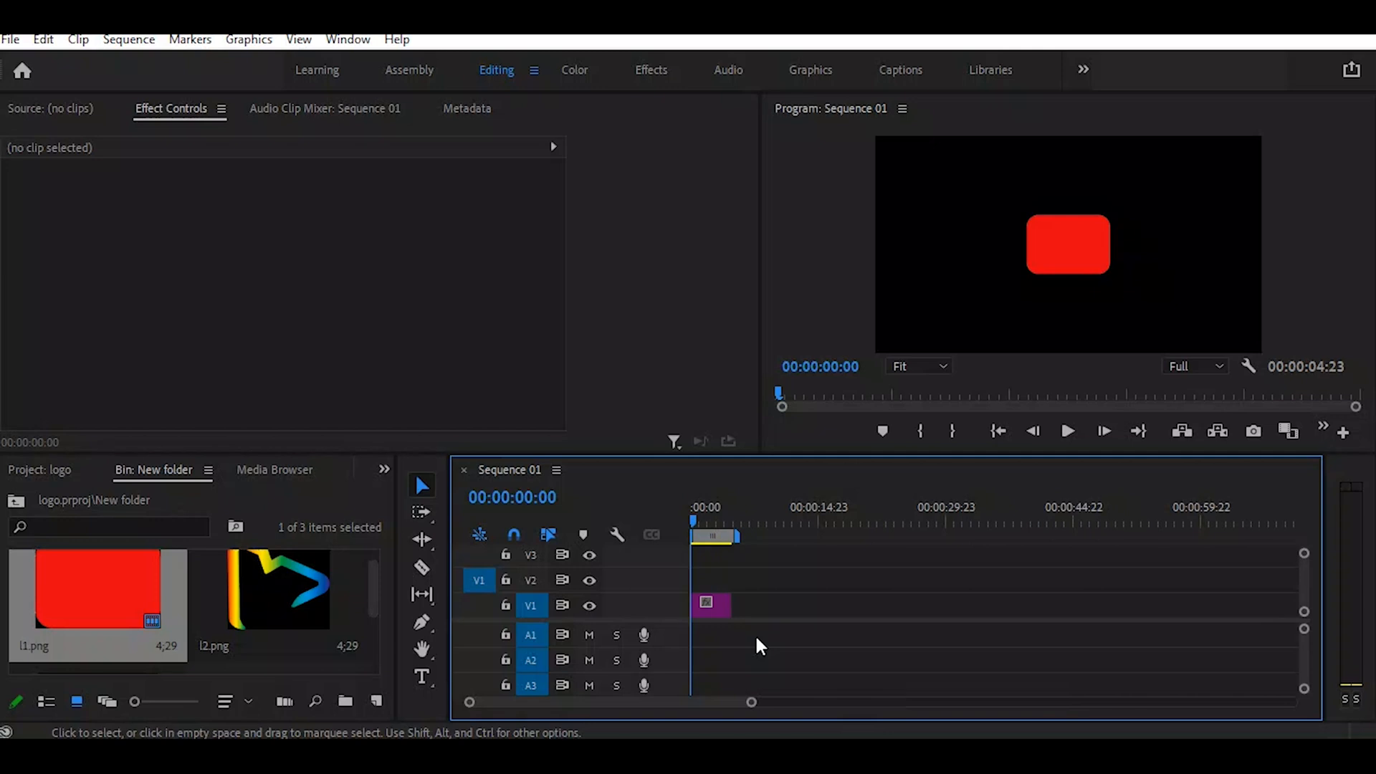
pyautogui.press('=')
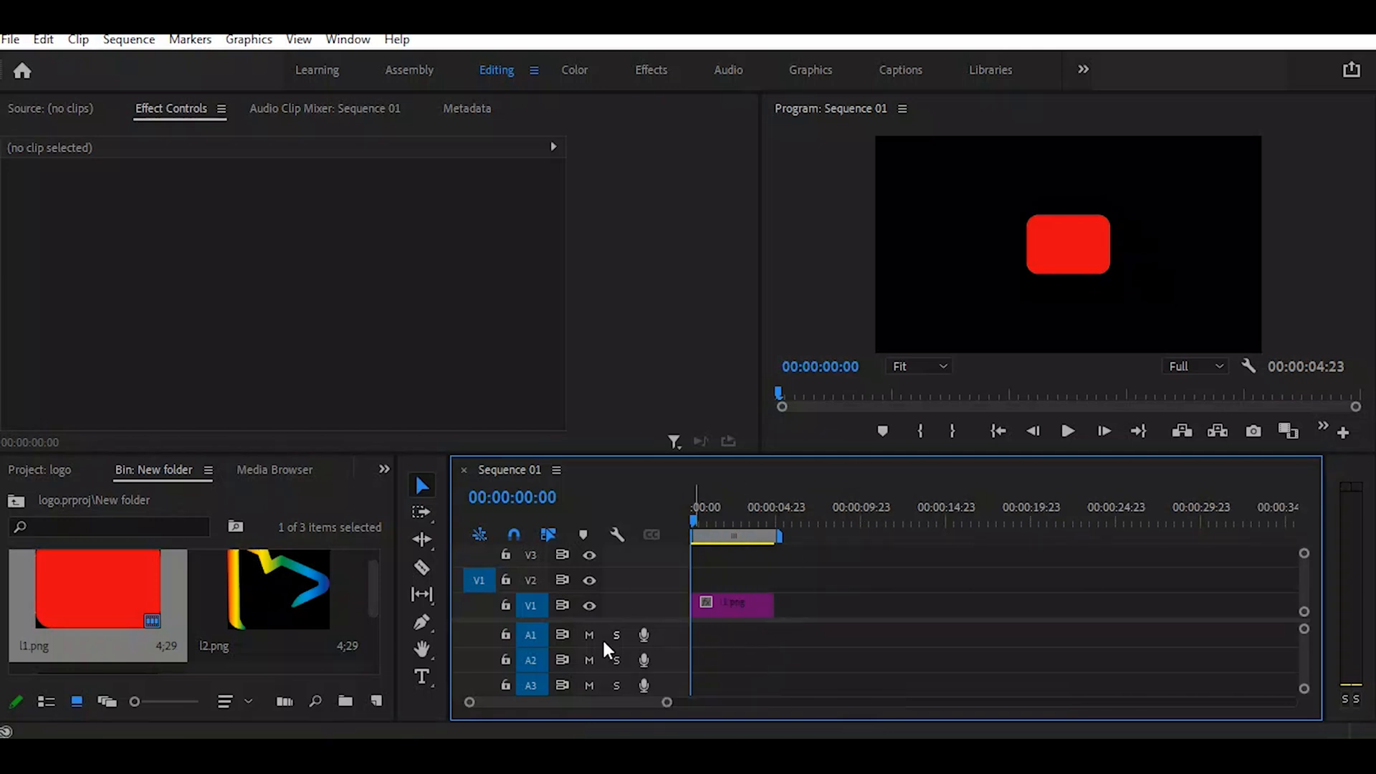
# Step: Place l2.png on track V2 and the white m image l3.png on track V3, both at the sequence start
pyautogui.click(313, 582)
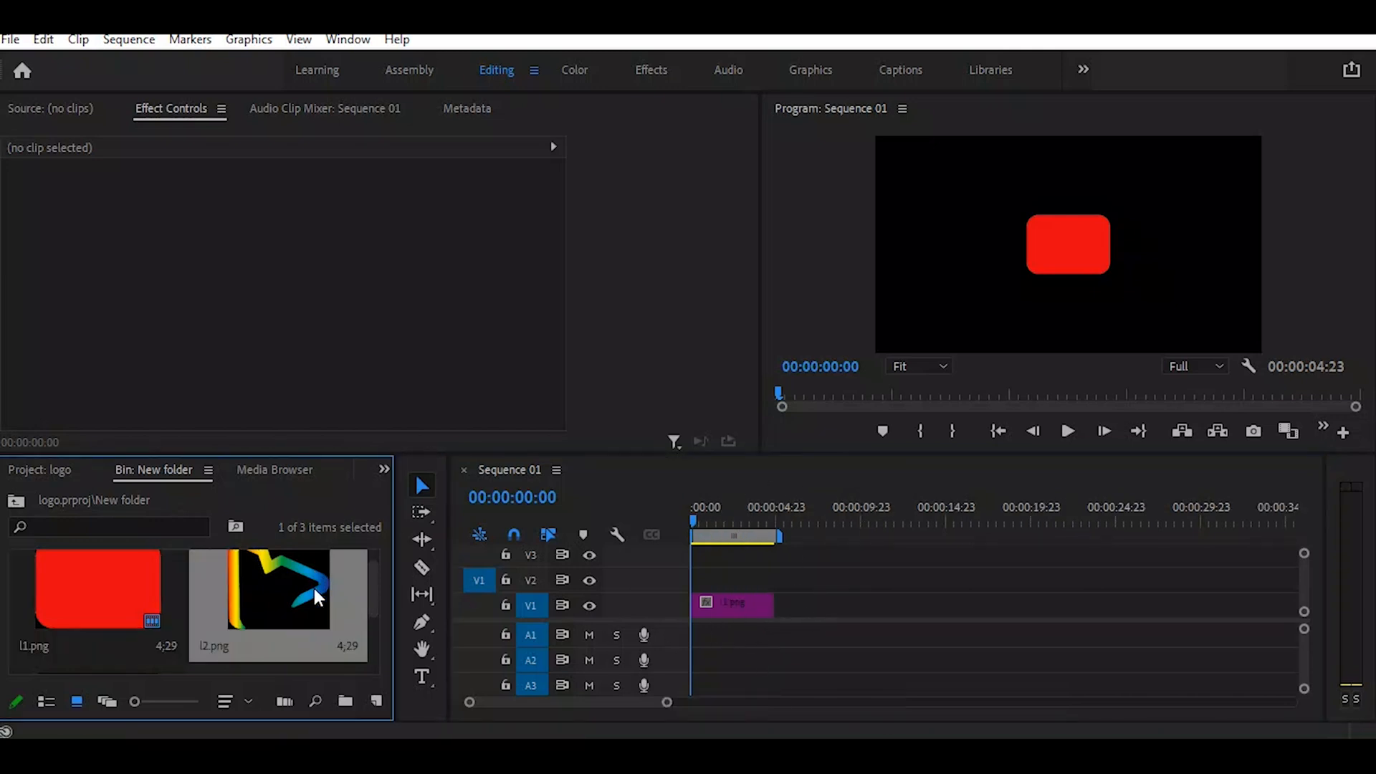
pyautogui.moveTo(308, 580); pyautogui.dragTo(684, 581)
pyautogui.moveTo(373, 595); pyautogui.dragTo(374, 633)
pyautogui.click(141, 609)
pyautogui.moveTo(132, 621); pyautogui.dragTo(690, 572)
# Step: Set the scale of the l1.png clip on V1 to 200
pyautogui.click(745, 610)
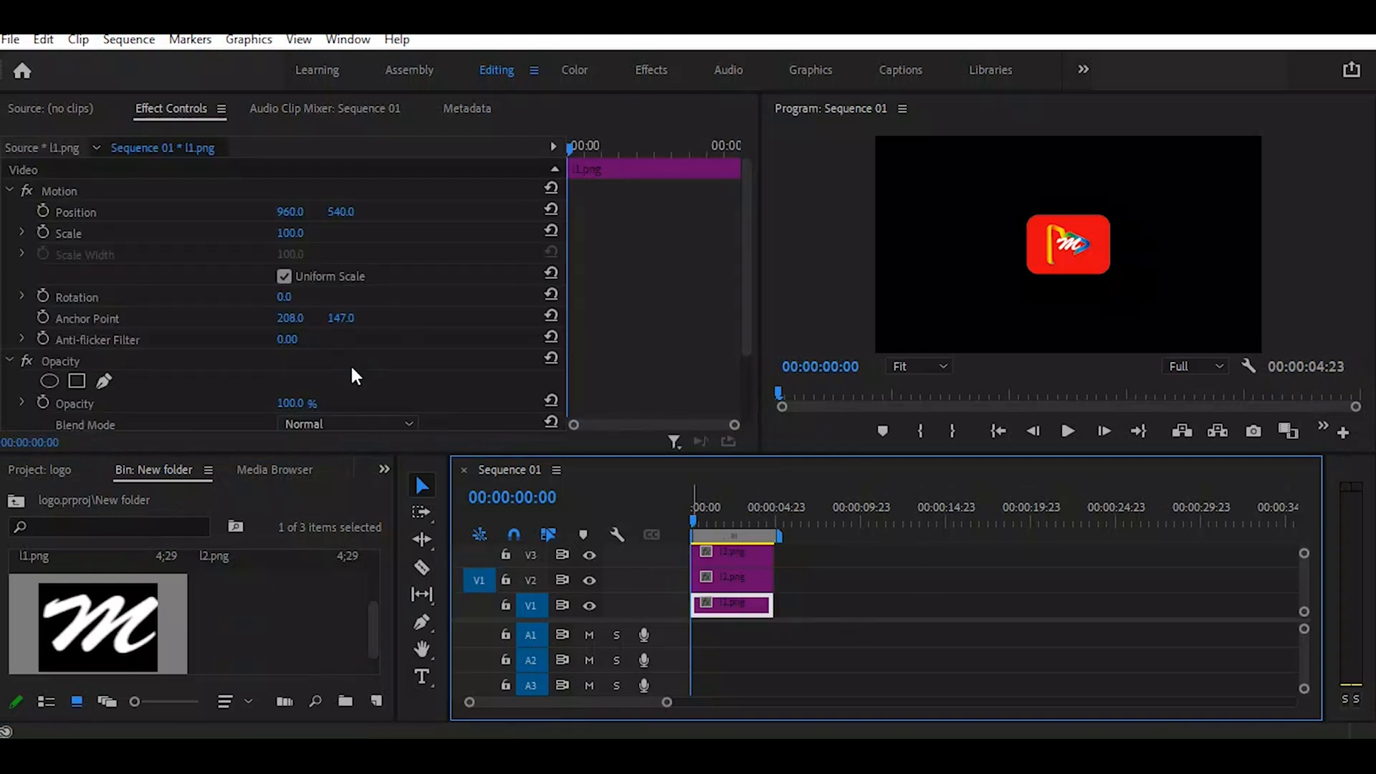
pyautogui.click(290, 233)
pyautogui.write('200')
pyautogui.press('Return')
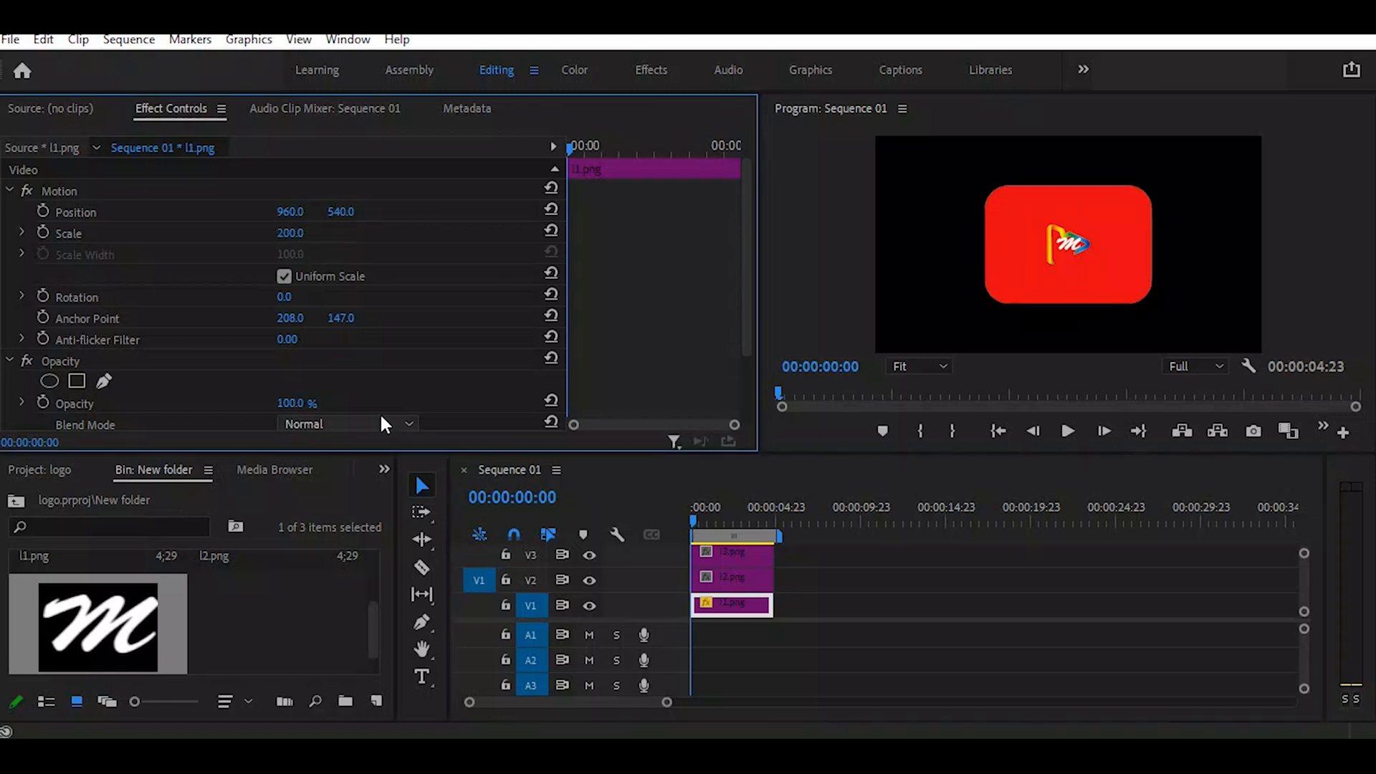
# Step: Set the scale of the l2.png clip on V2 to 200
pyautogui.click(732, 576)
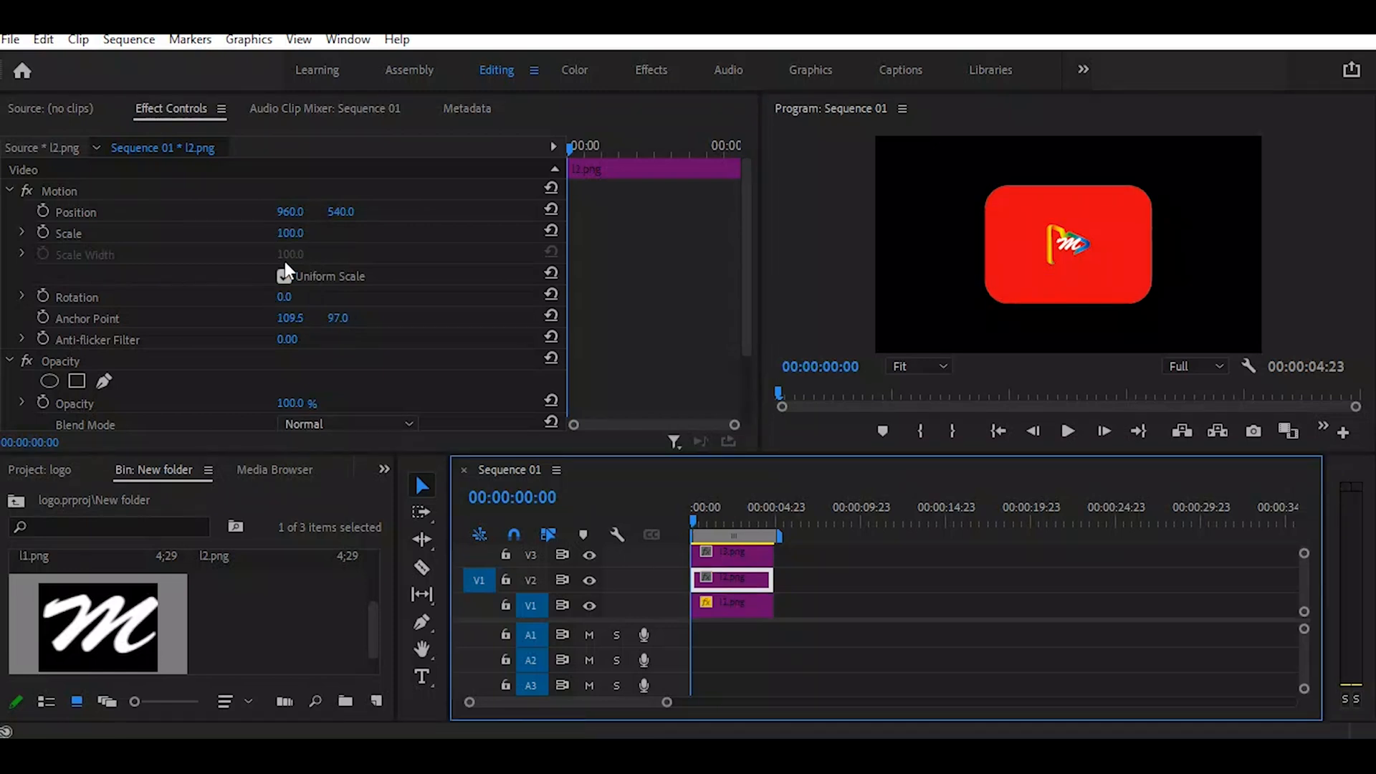
pyautogui.click(290, 233)
pyautogui.write('200')
pyautogui.press('Return')
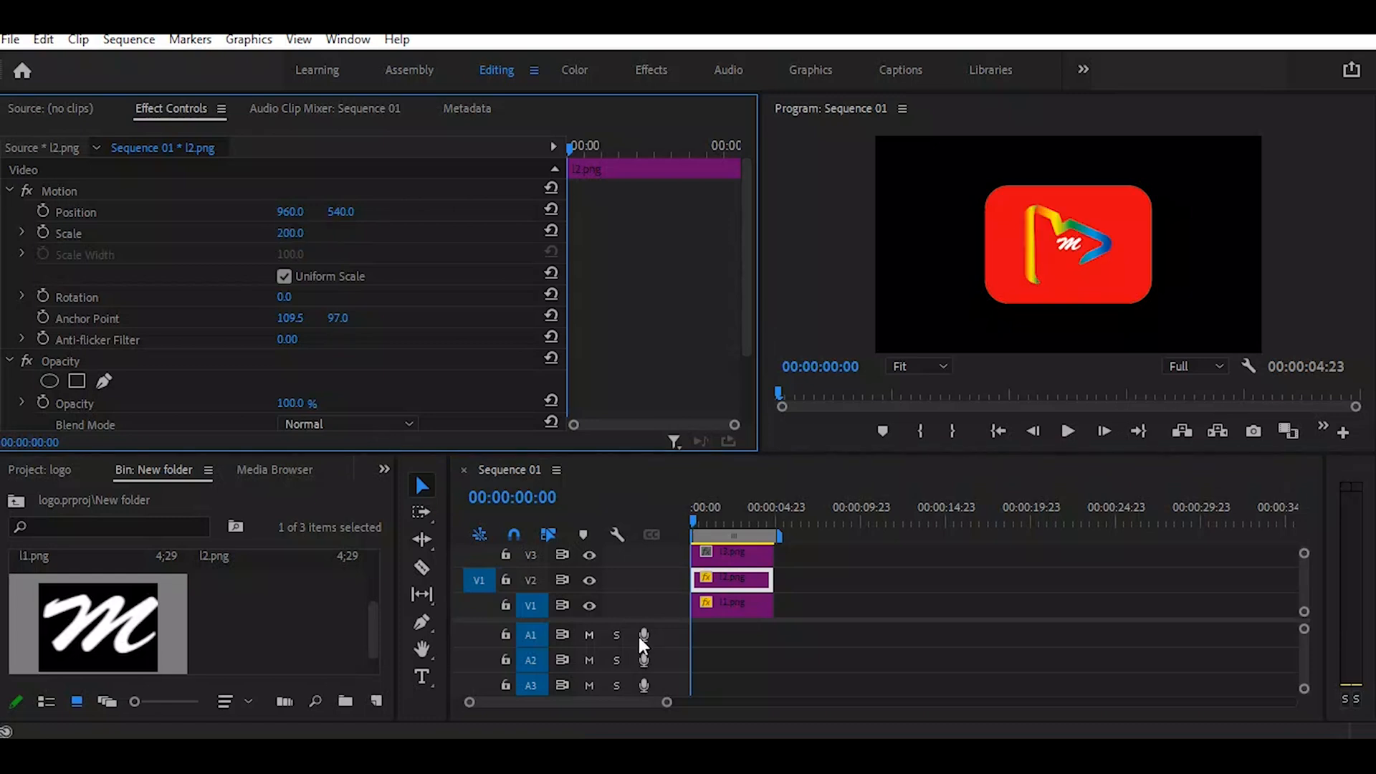
# Step: Set the scale of the l3.png clip on V3 to 200
pyautogui.click(737, 553)
pyautogui.click(303, 229)
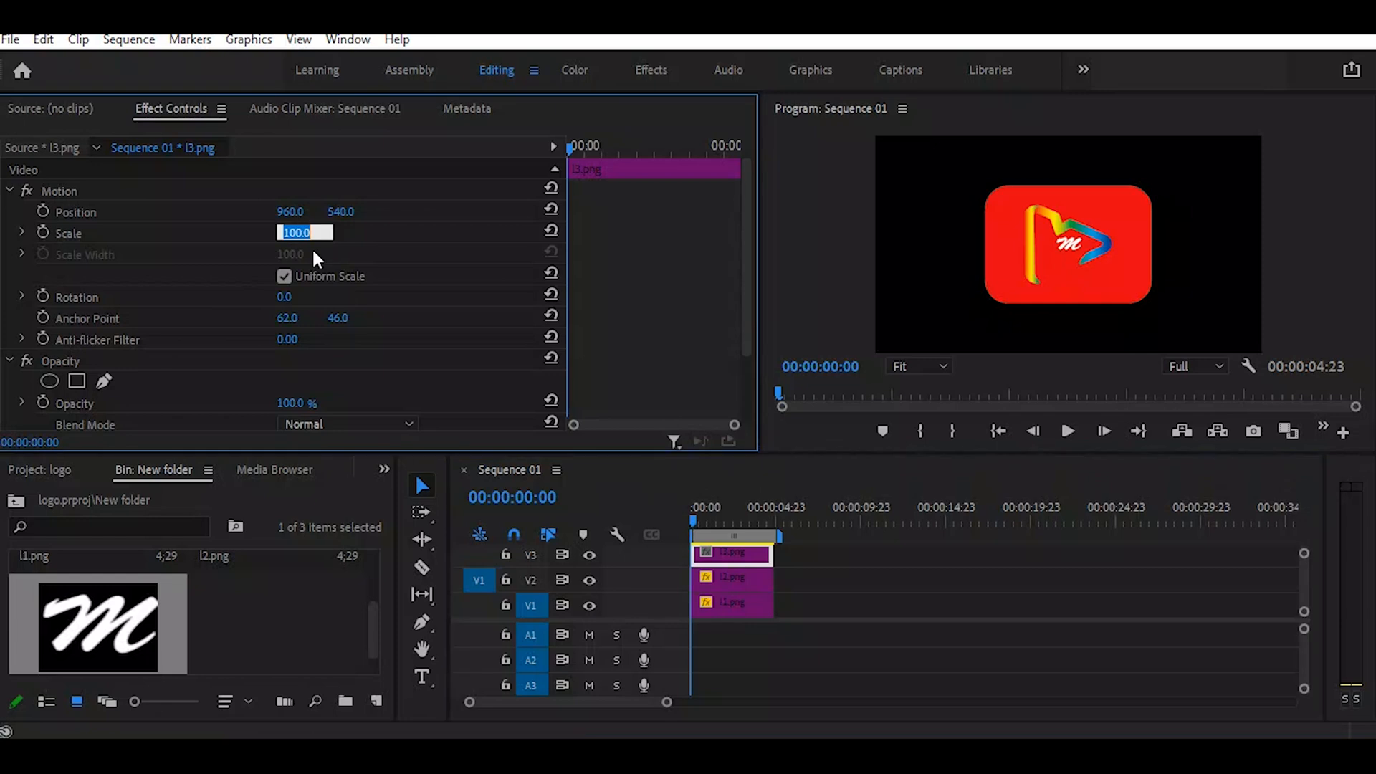
pyautogui.write('200')
pyautogui.press('Return')
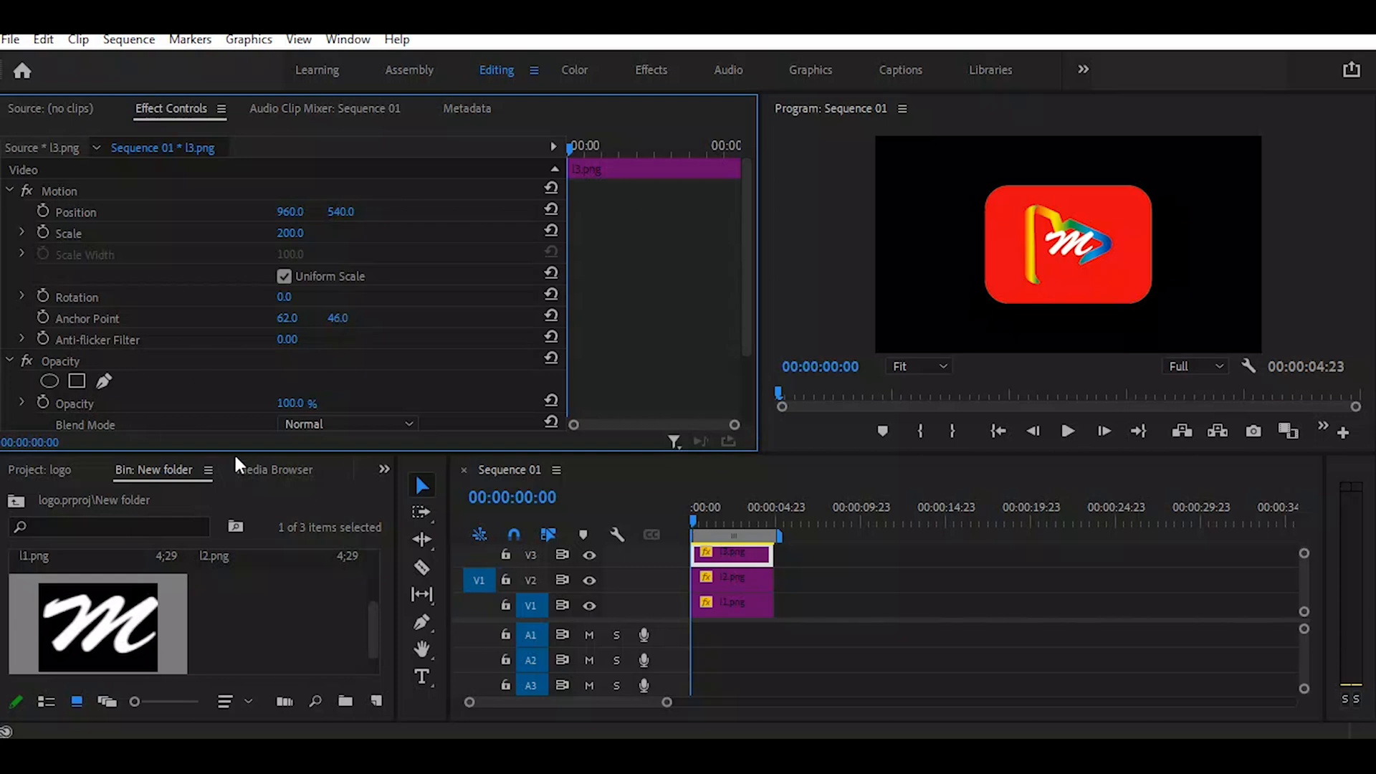
# Step: Reposition the white m in the frame to about 909.7, 612.8, inside the lower part of the coloured shape
pyautogui.click(1074, 248)
pyautogui.click(1073, 247)
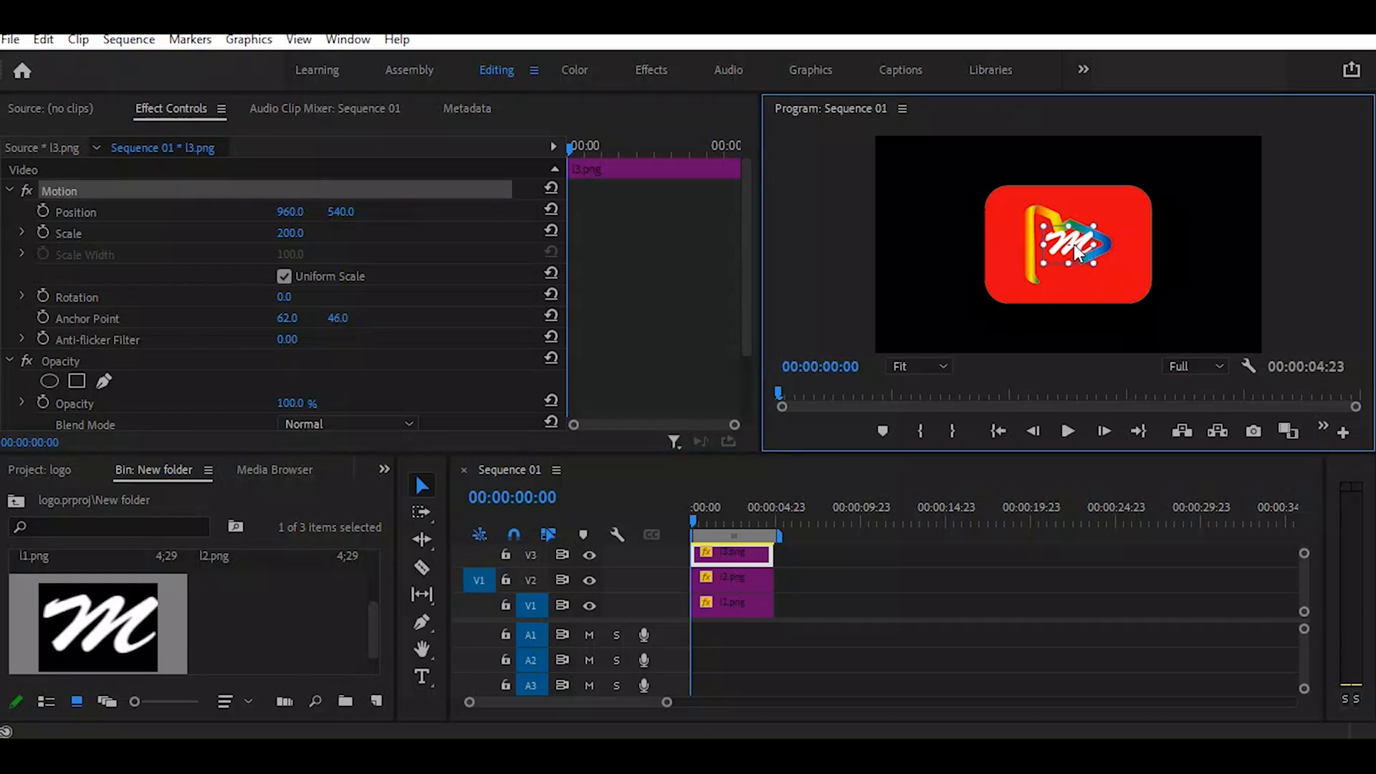
pyautogui.moveTo(1070, 262); pyautogui.dragTo(1061, 271)
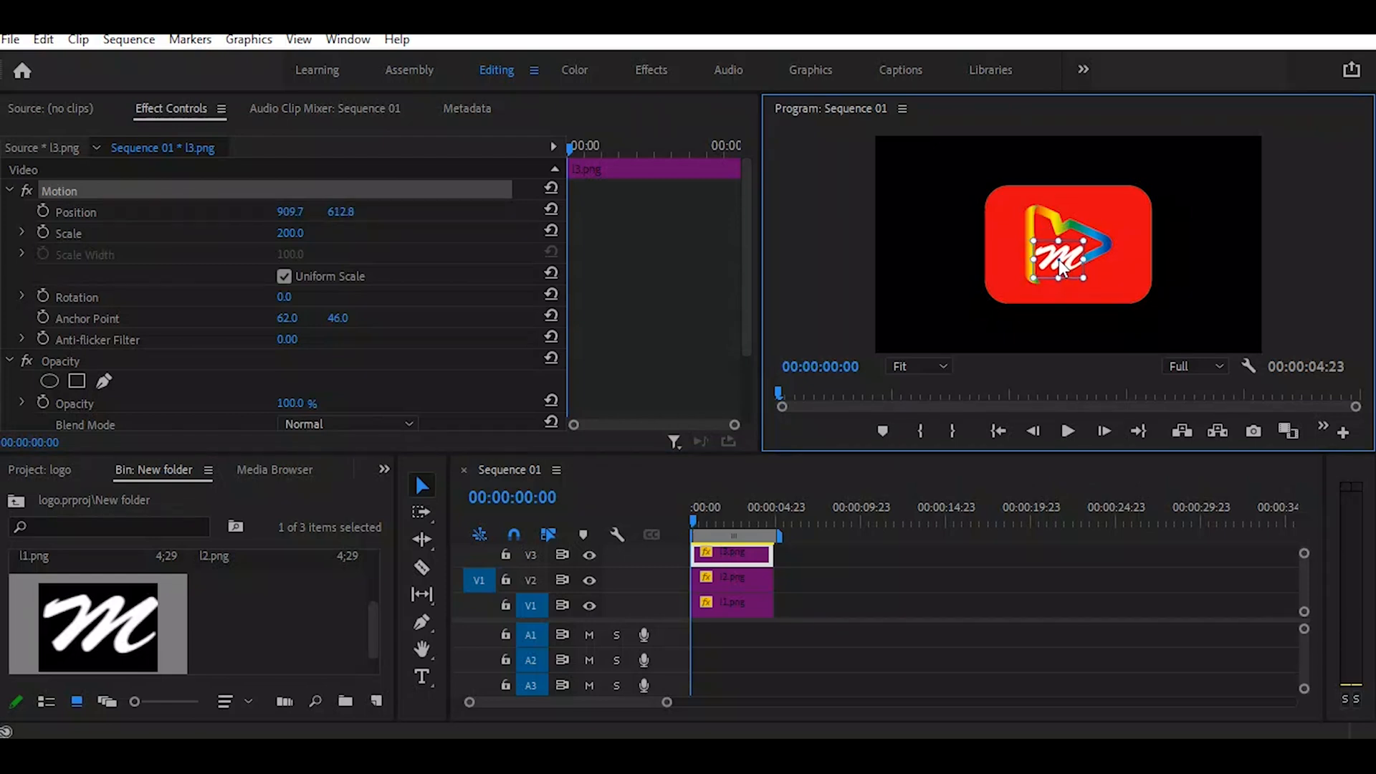
pyautogui.click(1221, 228)
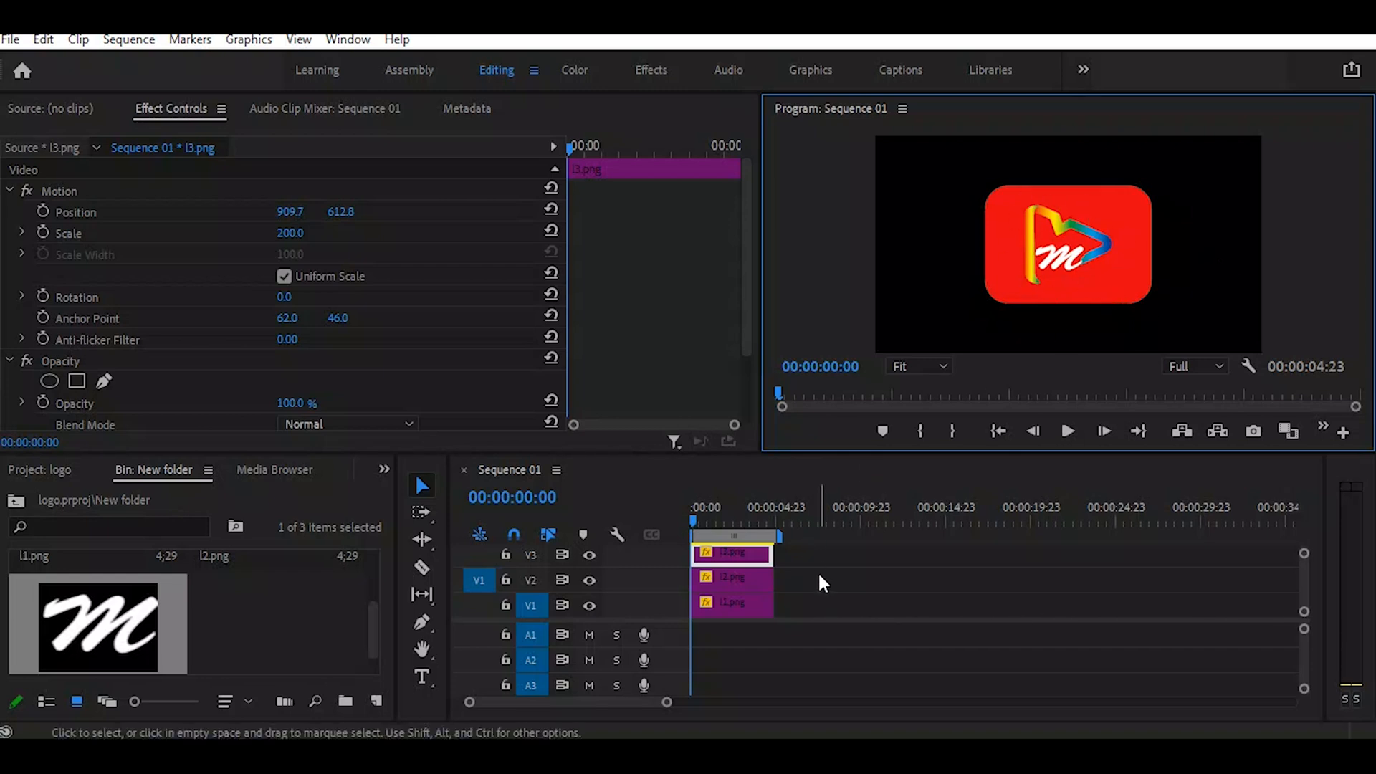
# Step: Select the l2.png and l3.png clips together and shift them about 9 frames after the start of l1.png
pyautogui.click(729, 507)
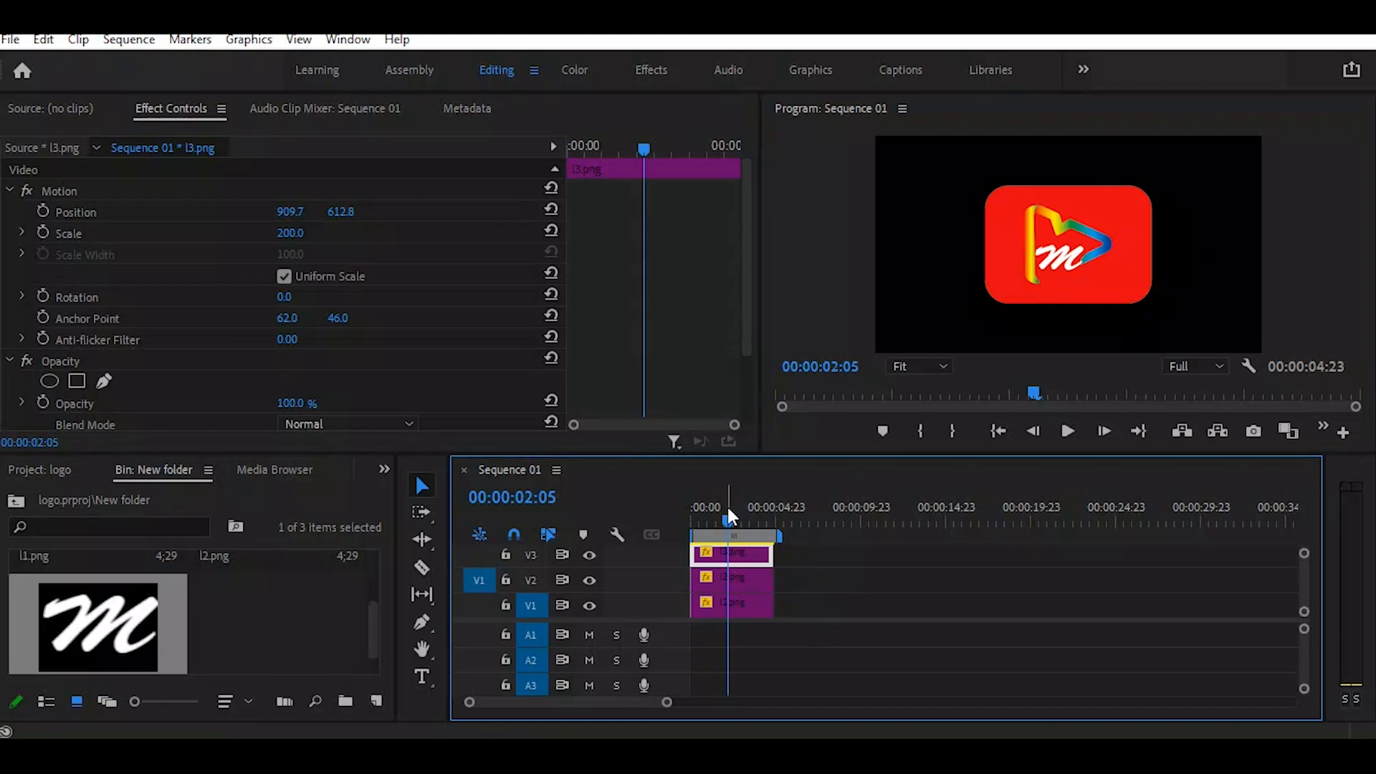
pyautogui.press('=')
pyautogui.press('=')
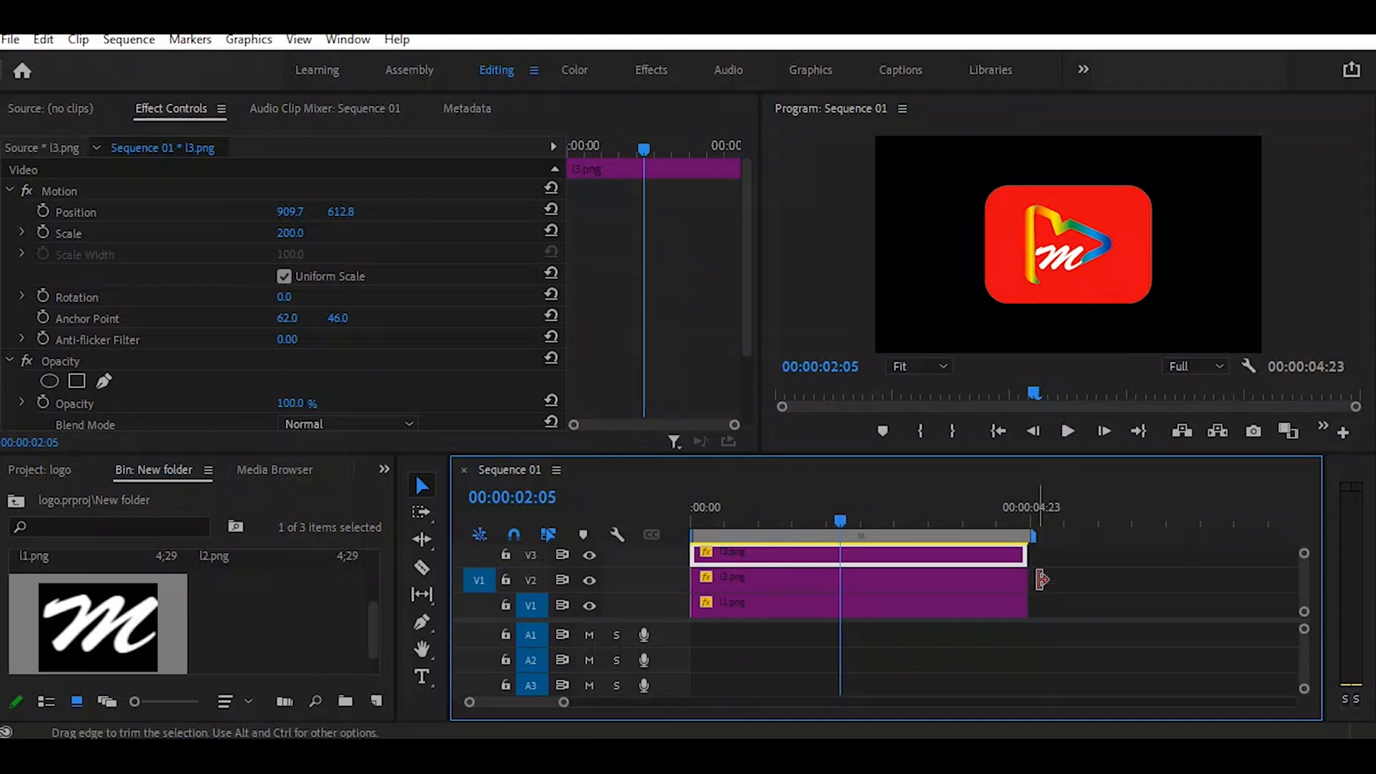
pyautogui.moveTo(1053, 552); pyautogui.dragTo(941, 573)
pyautogui.hotkey('ctrl', 'z')
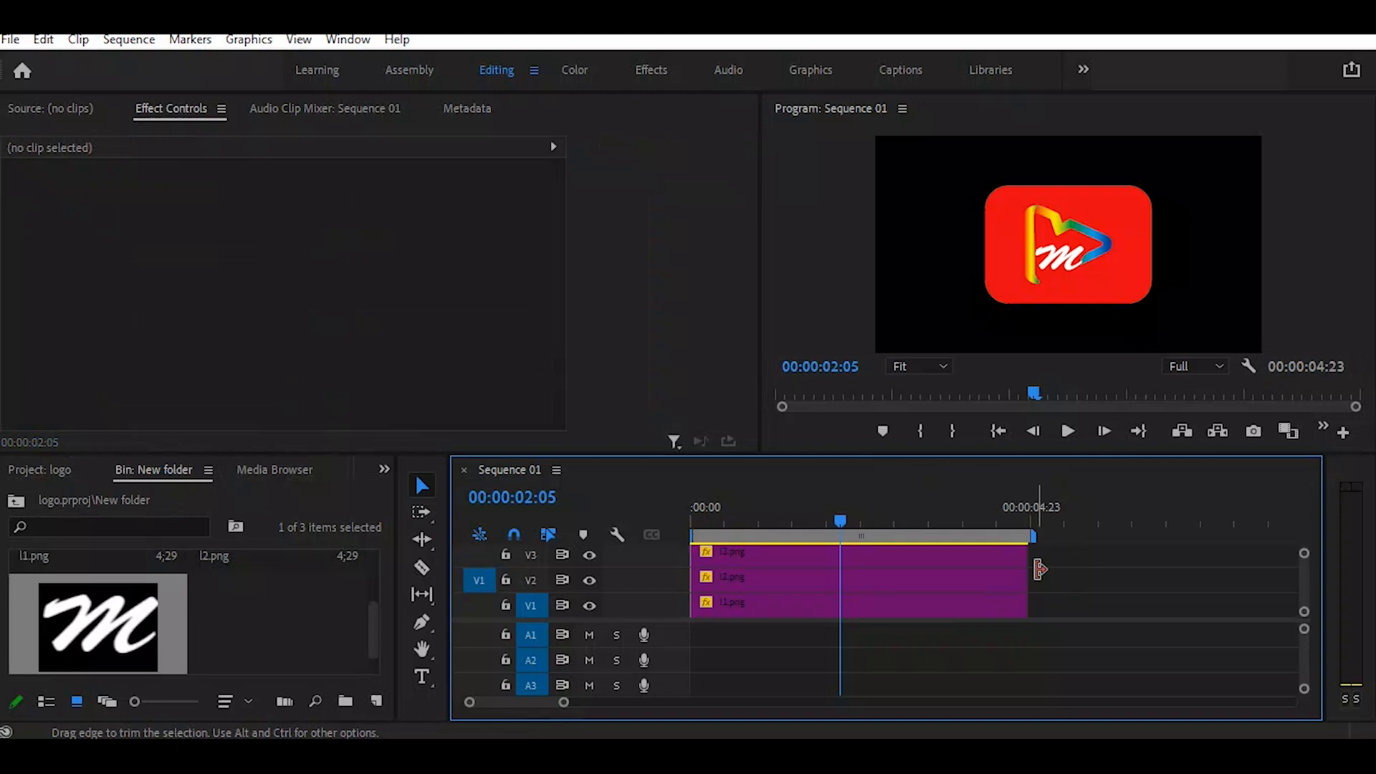
pyautogui.moveTo(1060, 551); pyautogui.dragTo(883, 584)
pyautogui.moveTo(766, 578); pyautogui.dragTo(791, 580)
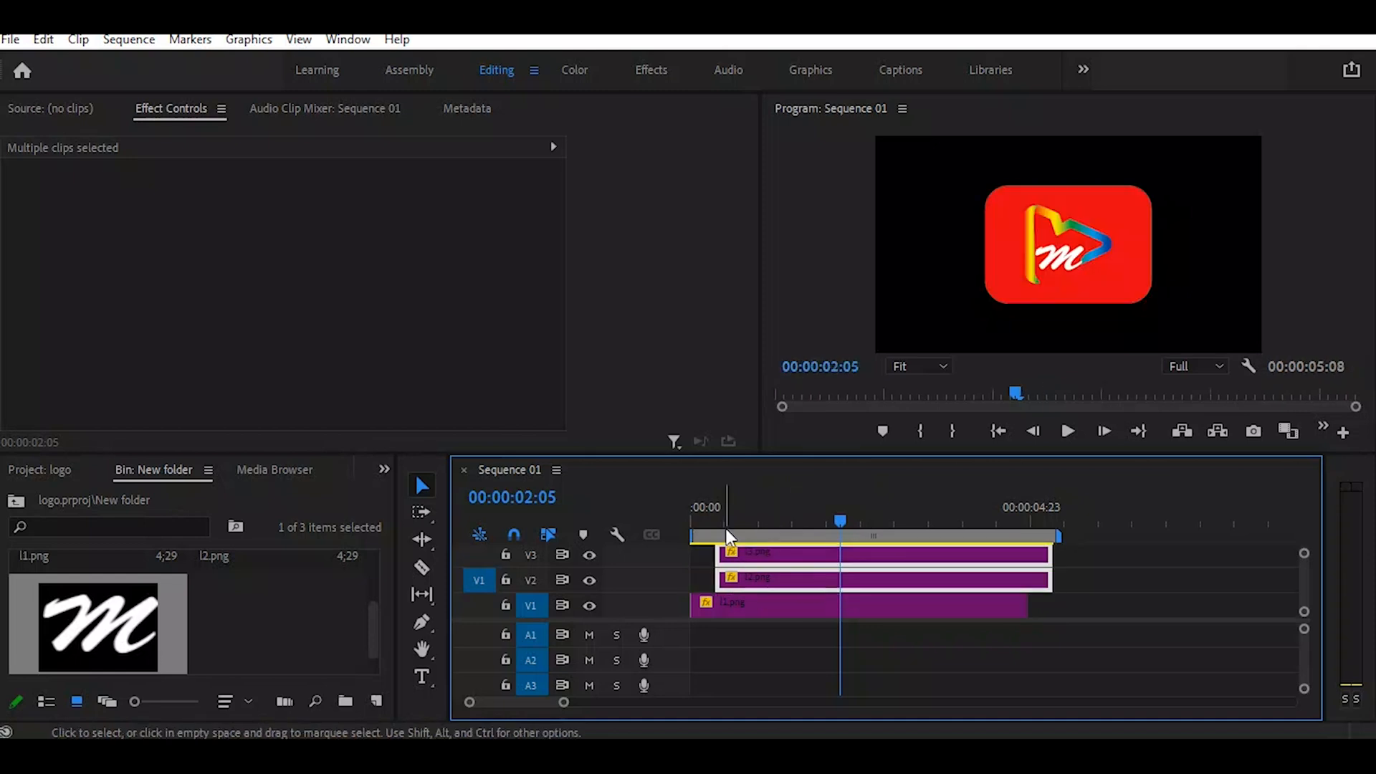
# Step: Move the playhead to 00:00:00:10 and align the start of the l2.png and l3.png clips to it
pyautogui.click(700, 495)
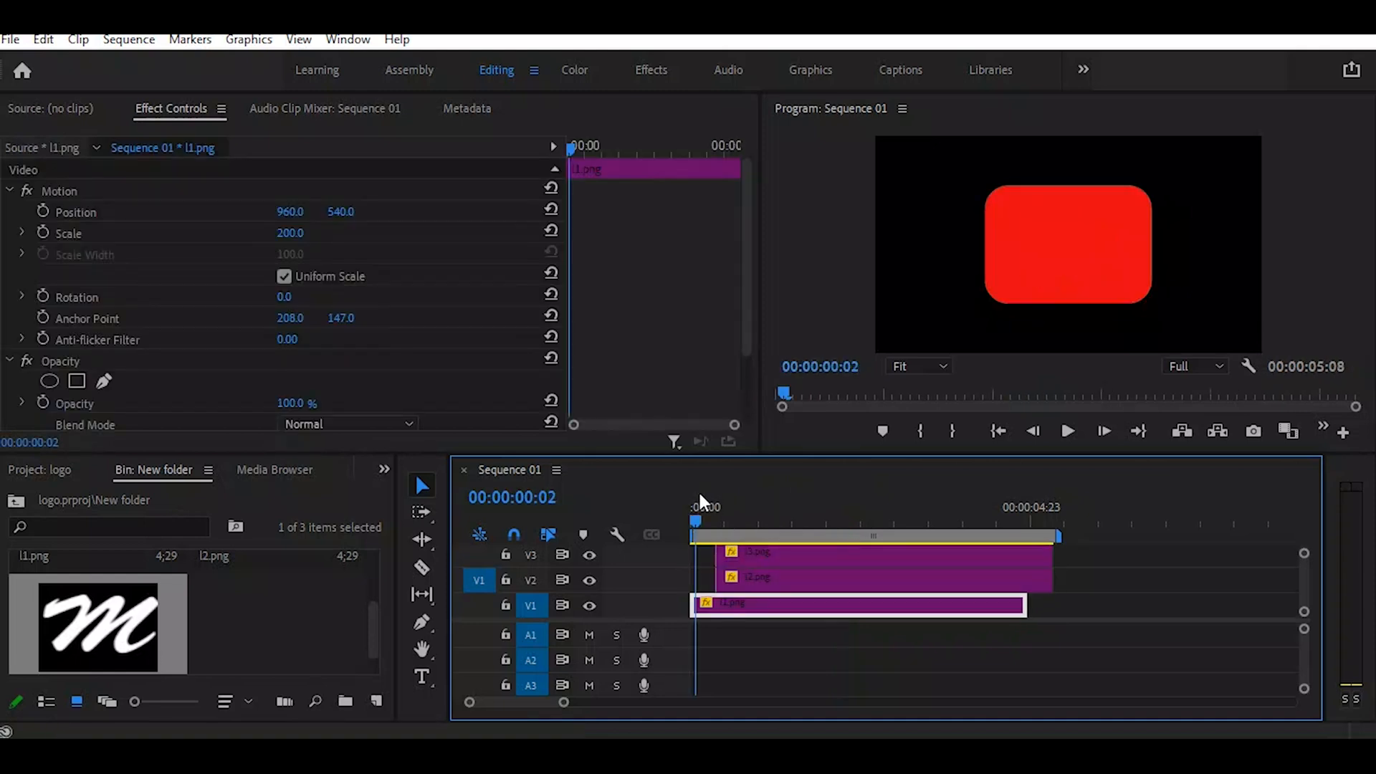
pyautogui.press('=')
pyautogui.press('=')
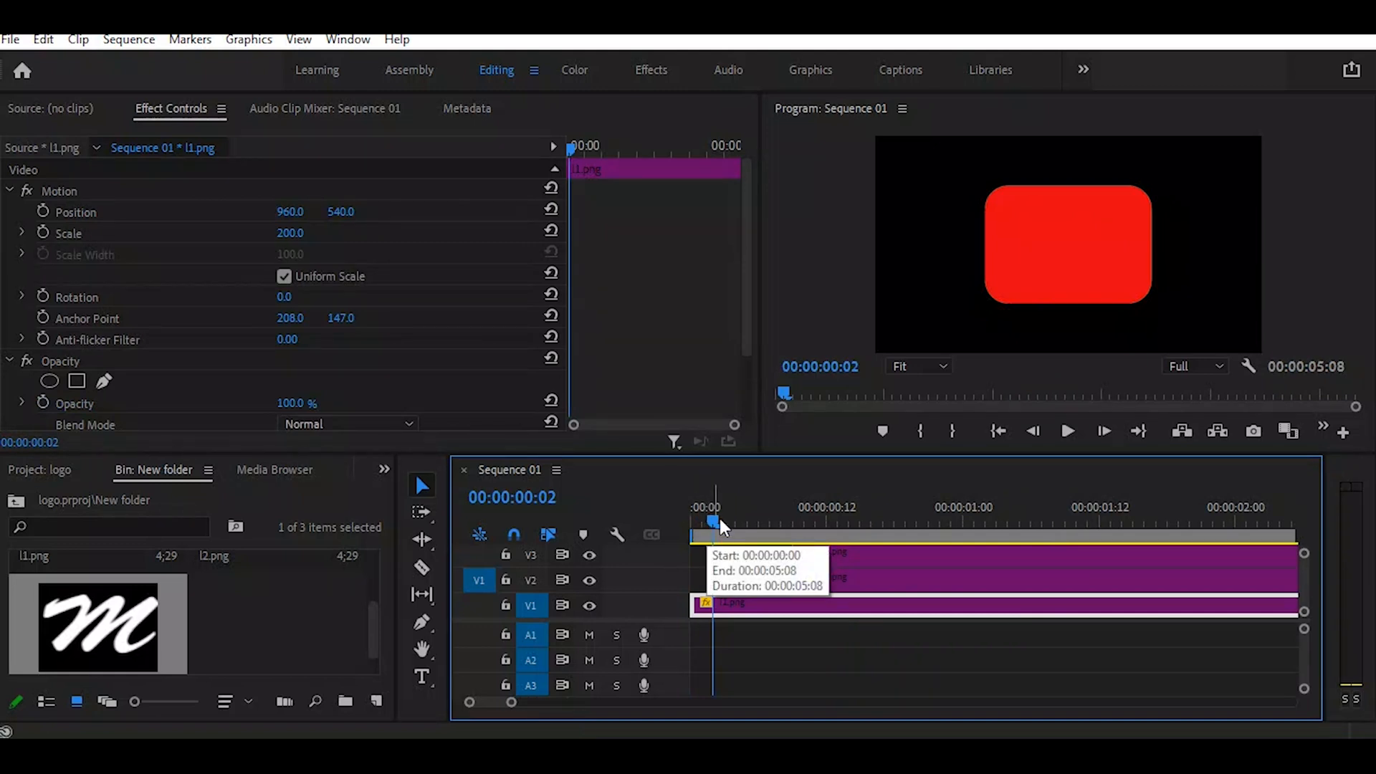
pyautogui.moveTo(712, 513); pyautogui.dragTo(638, 526)
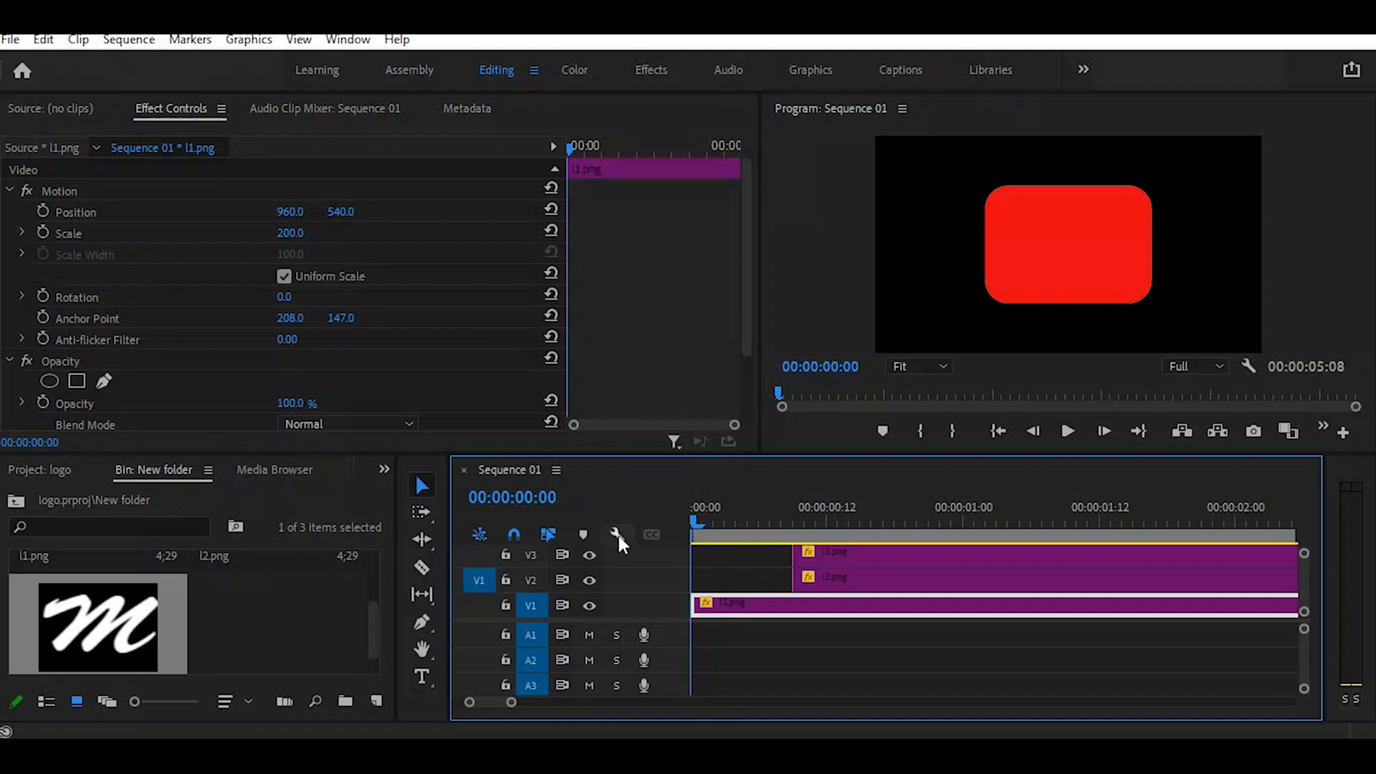
pyautogui.press('space')
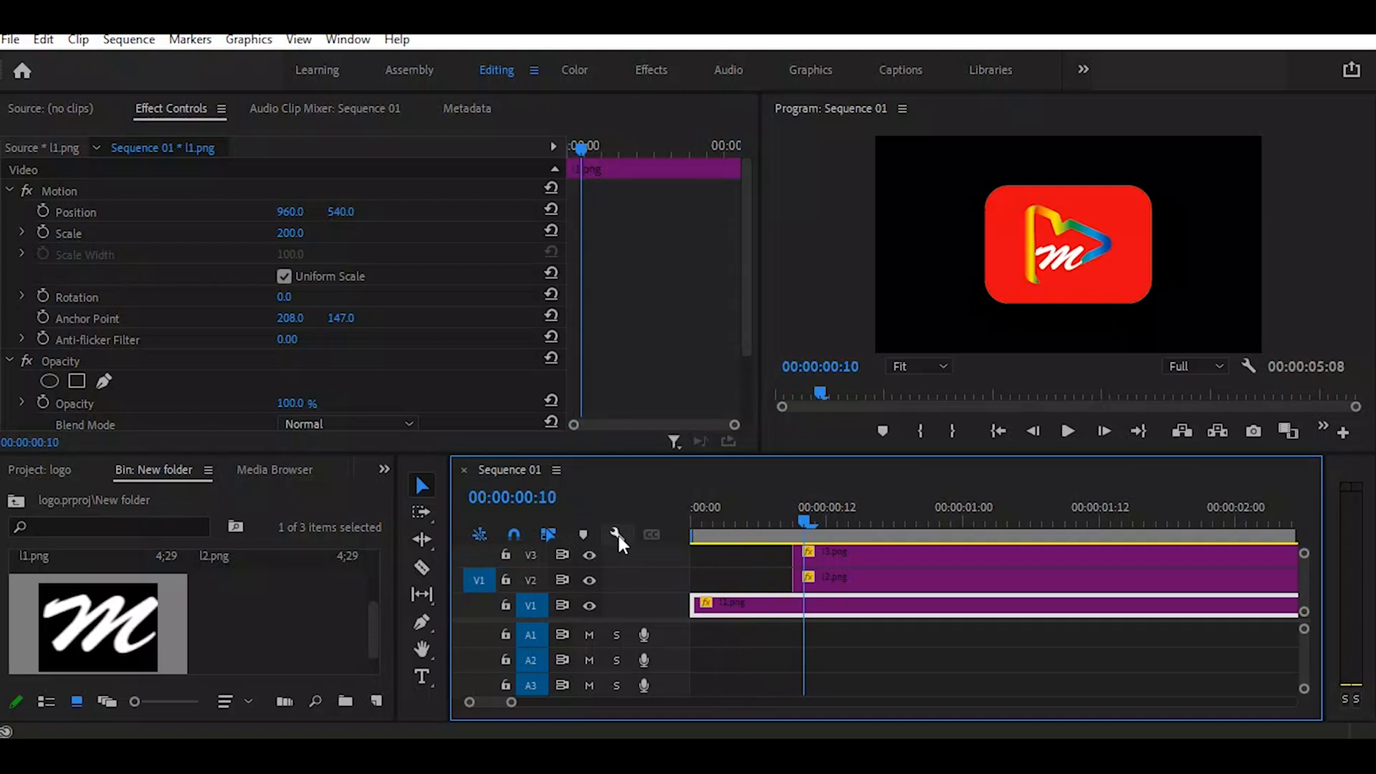
pyautogui.scroll(-3, 710, 542)
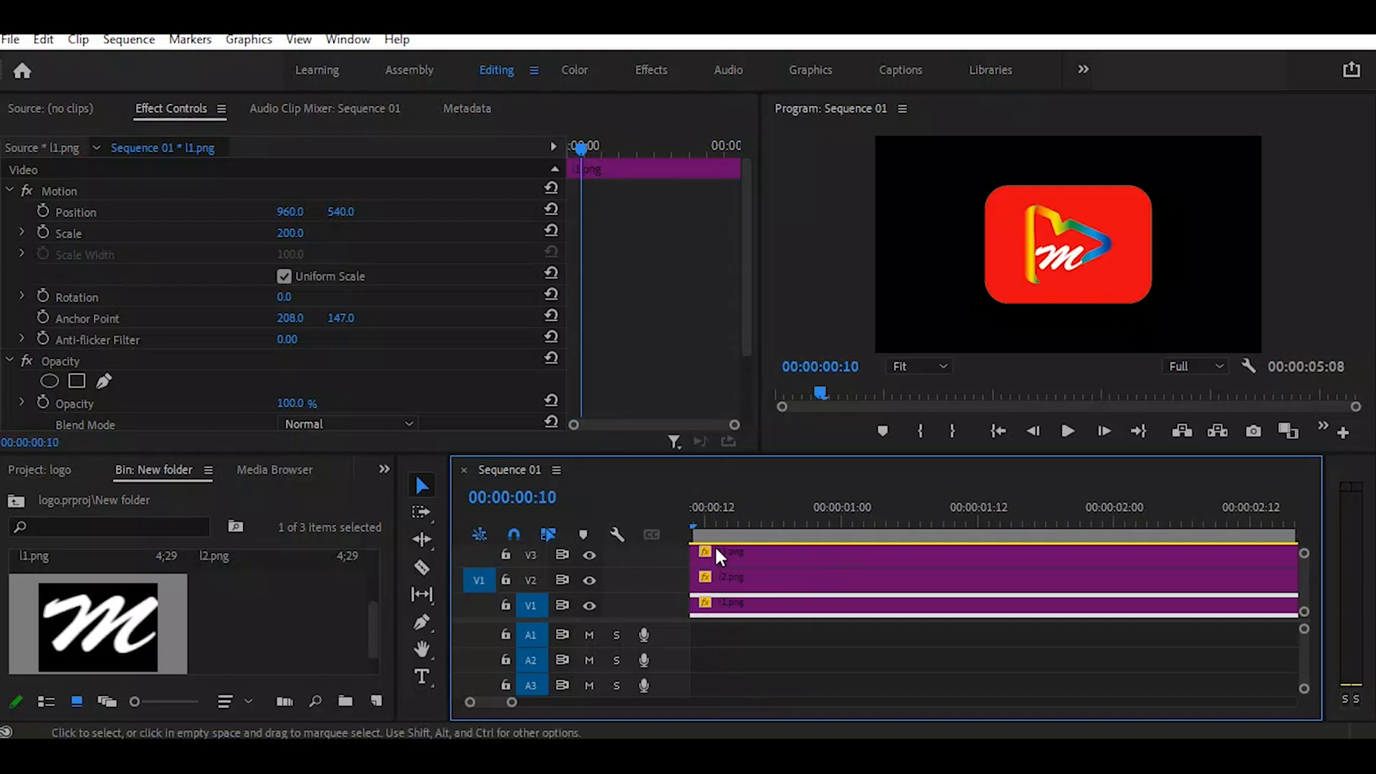
pyautogui.scroll(1, 717, 548)
pyautogui.scroll(2, 749, 566)
pyautogui.moveTo(774, 549)
pyautogui.mouseDown()
pyautogui.moveTo(822, 586)
pyautogui.moveTo(857, 566)
pyautogui.mouseUp()
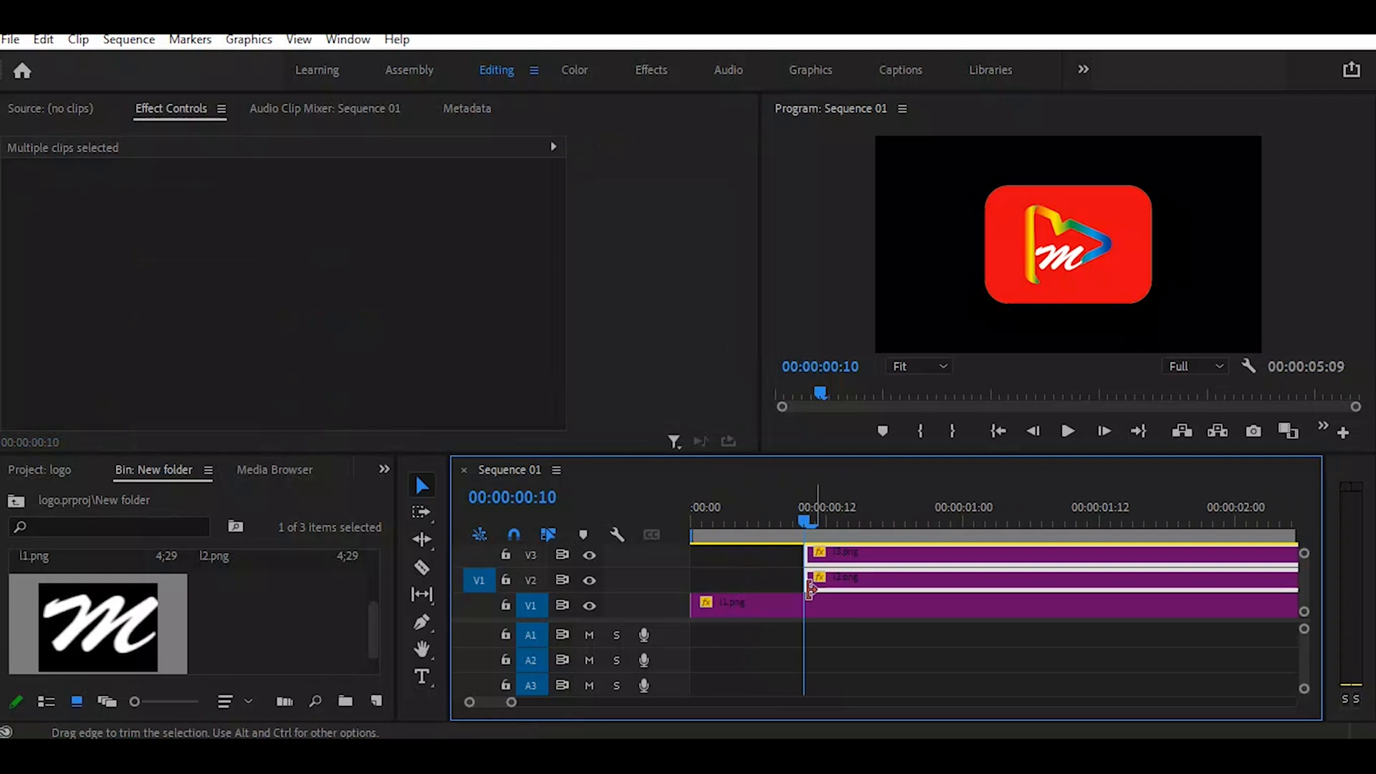
# Step: Move the playhead to 00:00:00:20 and shift only the l3.png clip to start there
pyautogui.scroll(-4, 798, 588)
pyautogui.scroll(3, 798, 588)
pyautogui.hotkey('shift', 'Right')
pyautogui.hotkey('shift', 'Right')
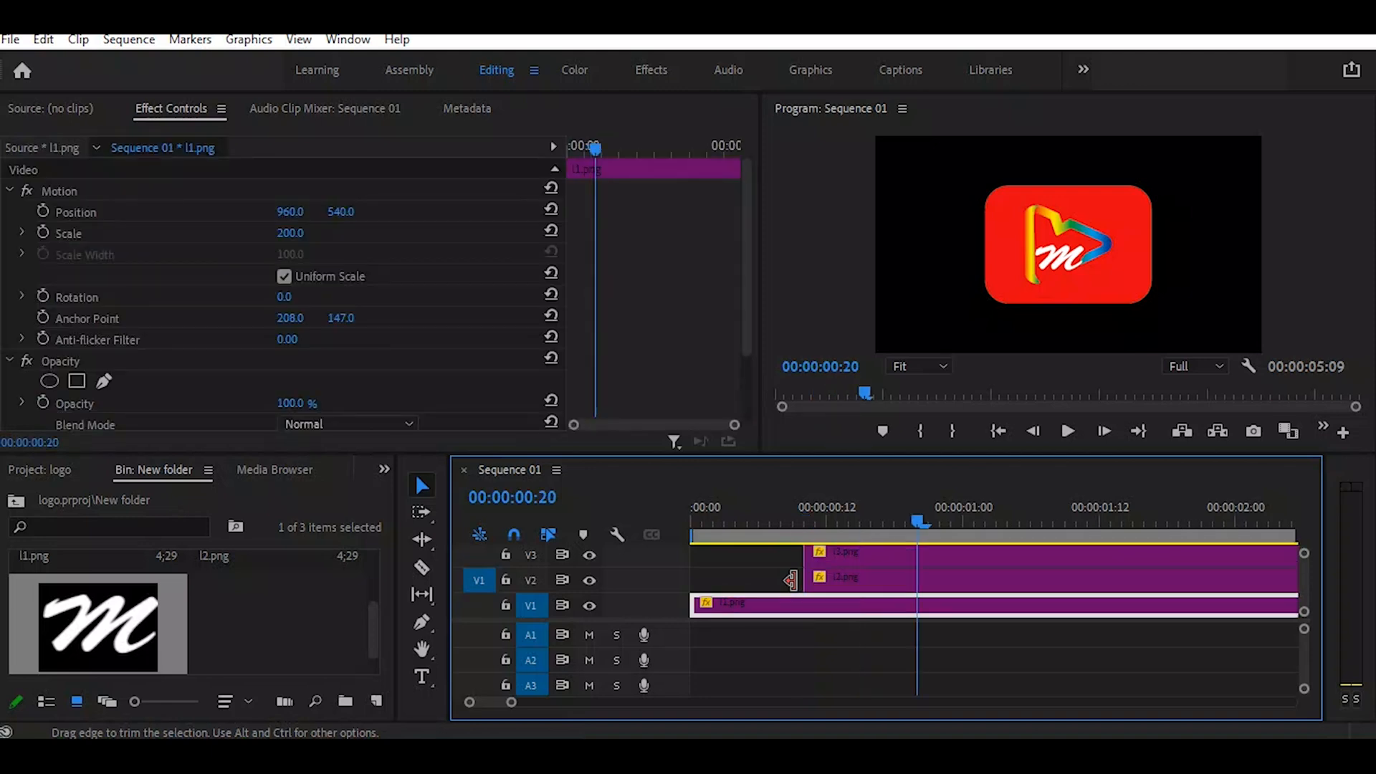
pyautogui.click(932, 552)
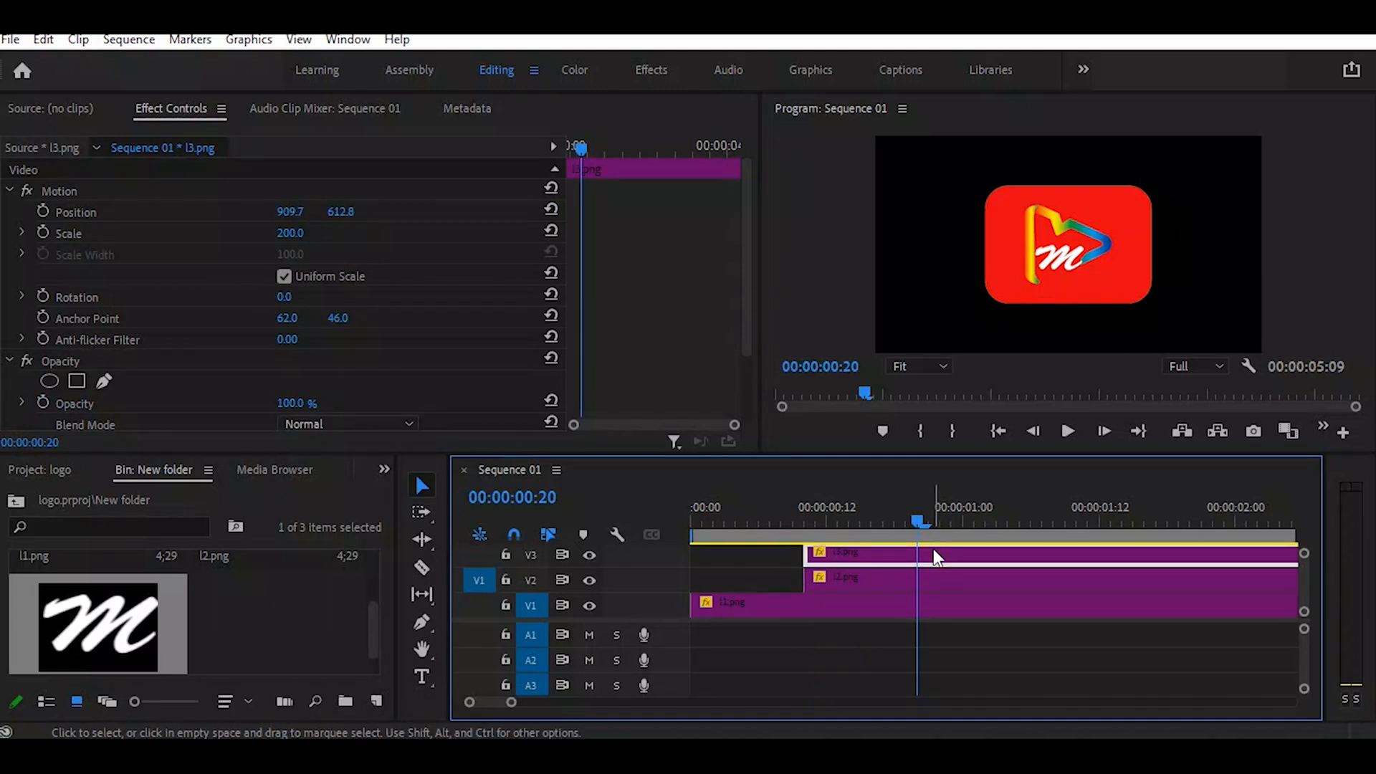
pyautogui.moveTo(933, 556); pyautogui.dragTo(1039, 557)
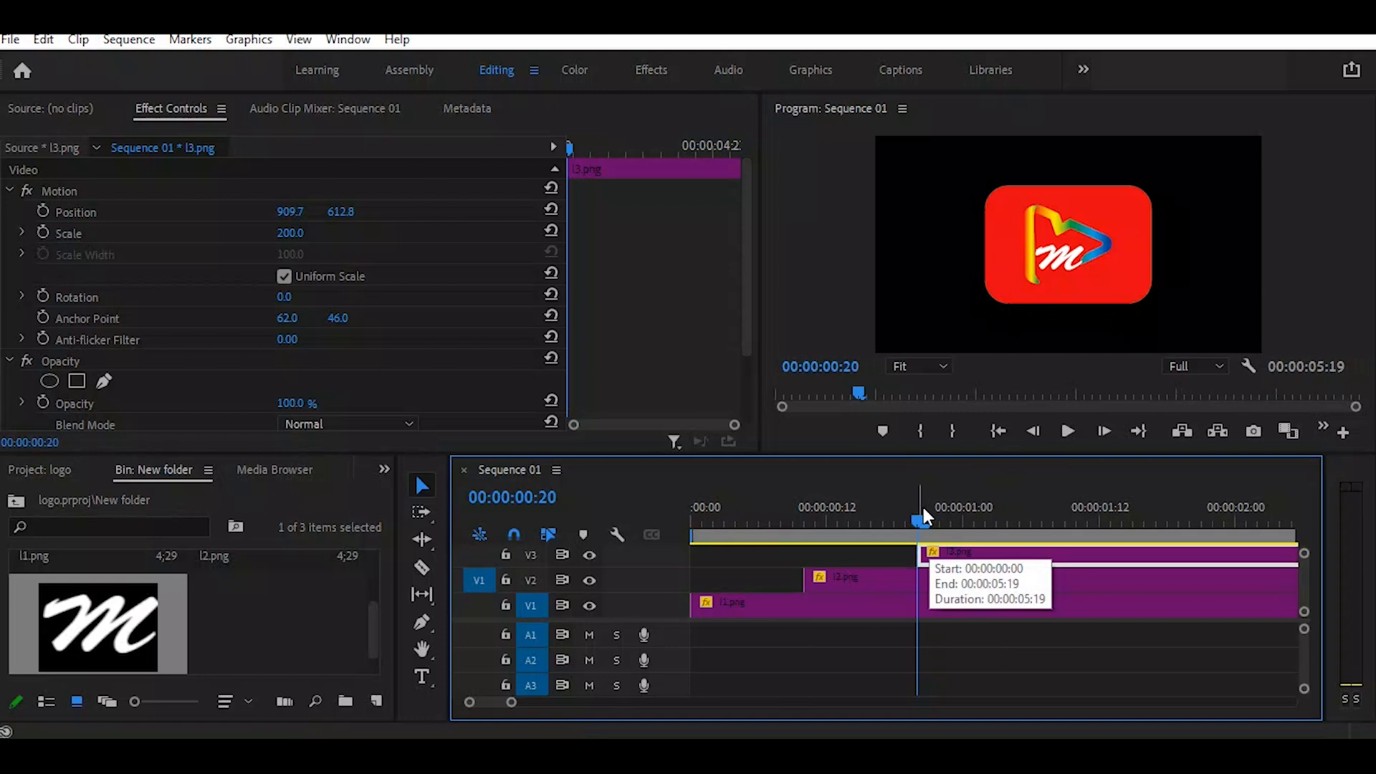
# Step: At 00:00:00:00, add a four-point opacity mask to the l1.png clip and enlarge it to enclose the whole red rectangle
pyautogui.moveTo(917, 515); pyautogui.dragTo(719, 571)
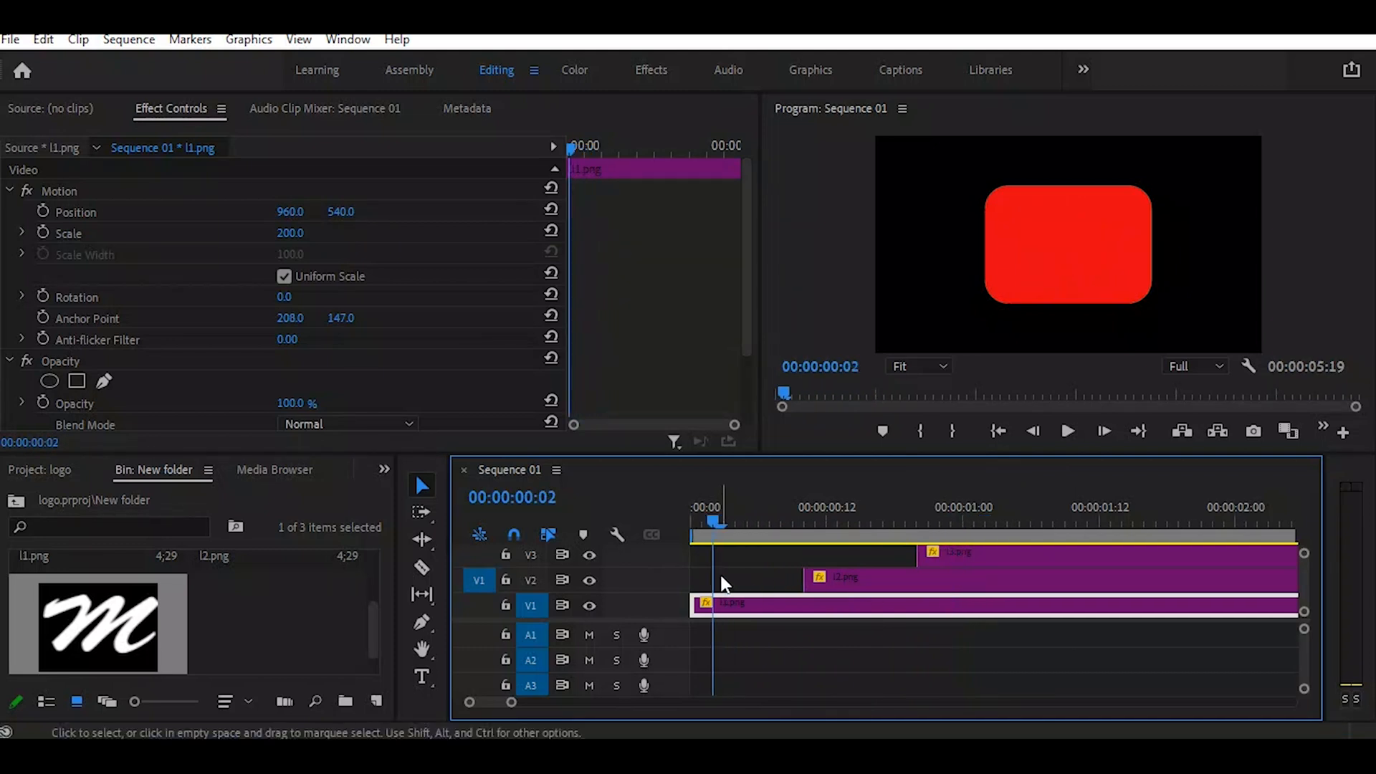
pyautogui.moveTo(715, 517); pyautogui.dragTo(677, 545)
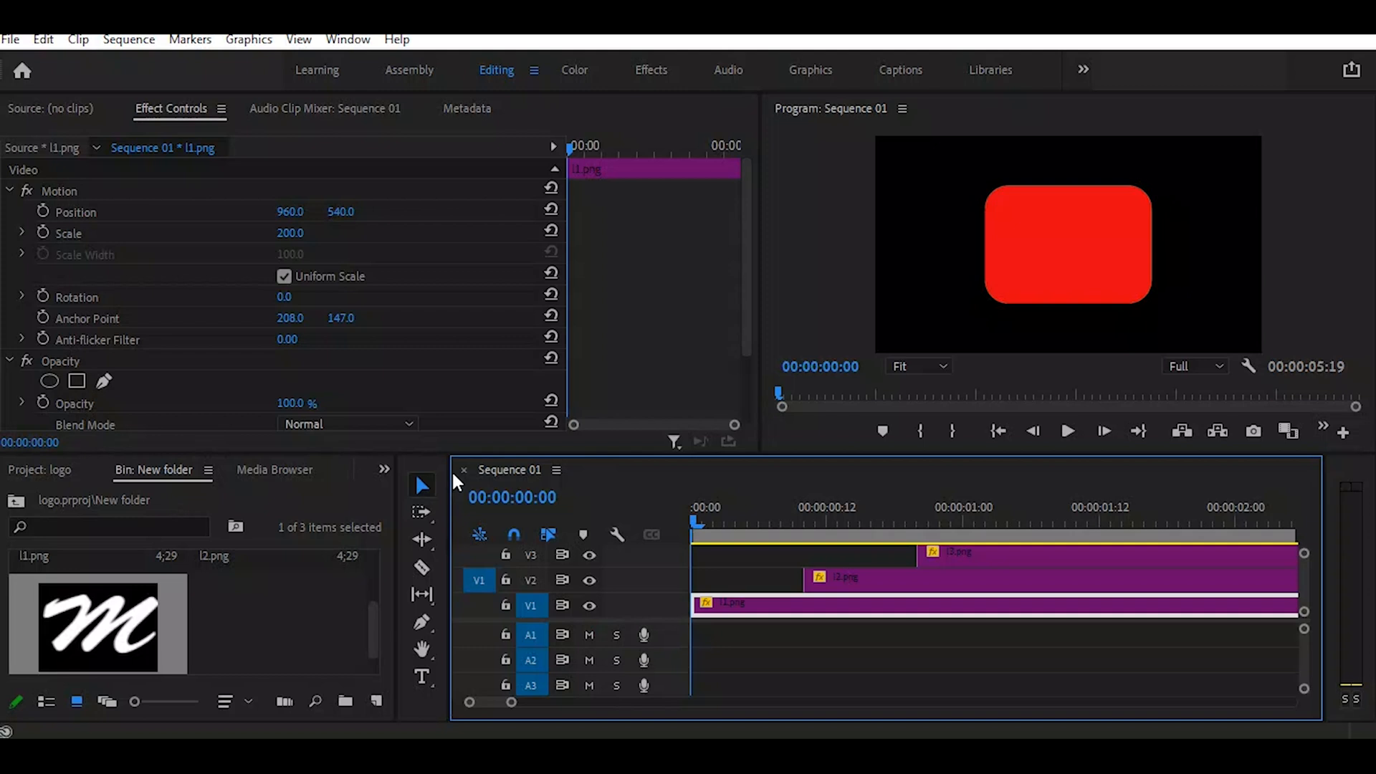
pyautogui.click(77, 381)
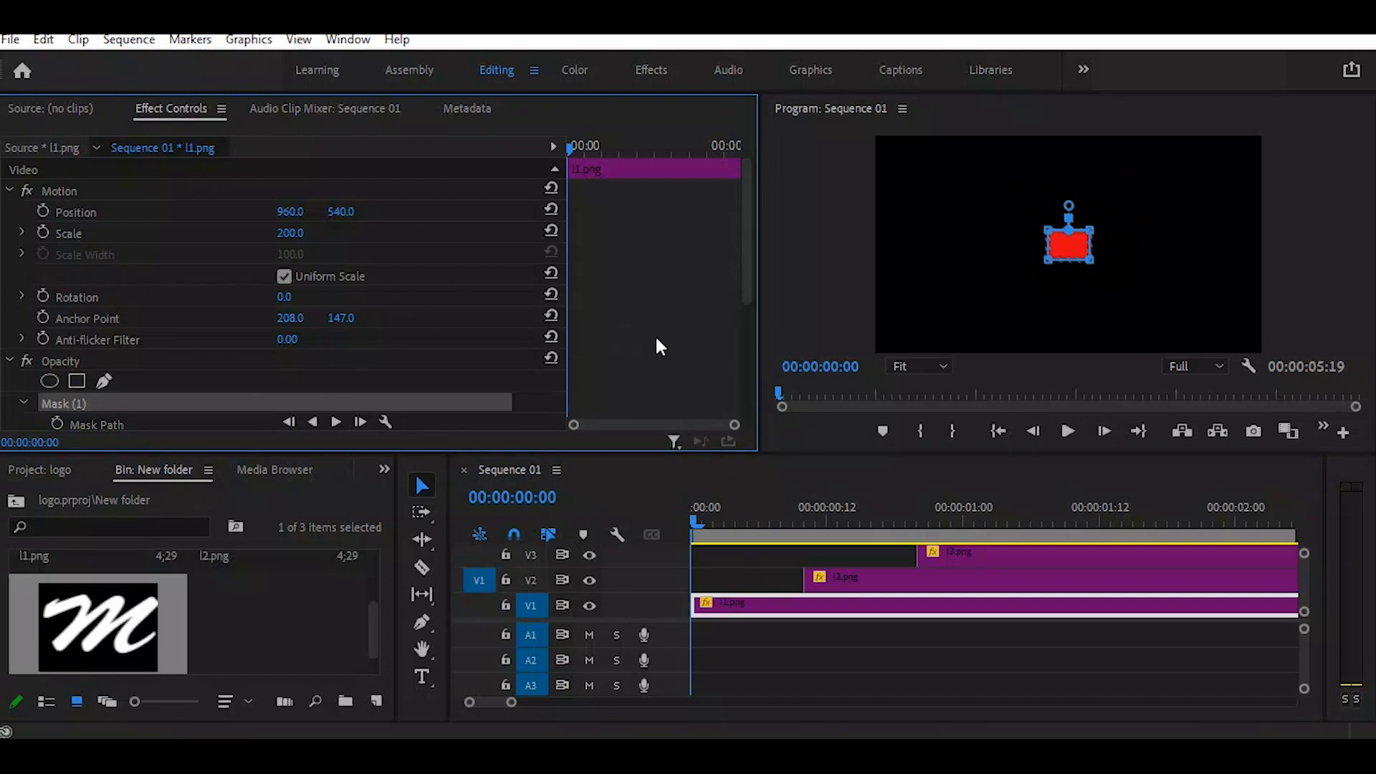
pyautogui.moveTo(750, 286); pyautogui.dragTo(754, 359)
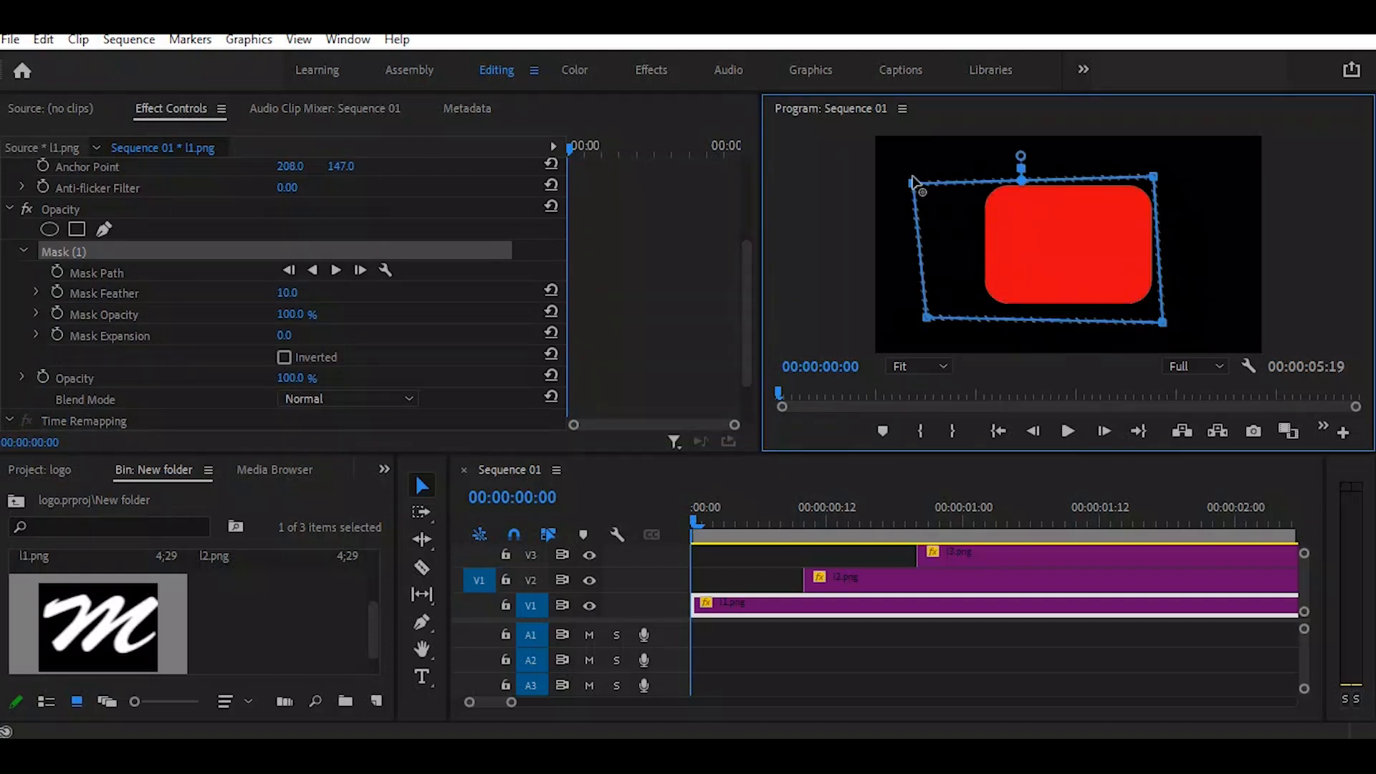
pyautogui.moveTo(915, 183); pyautogui.dragTo(919, 166)
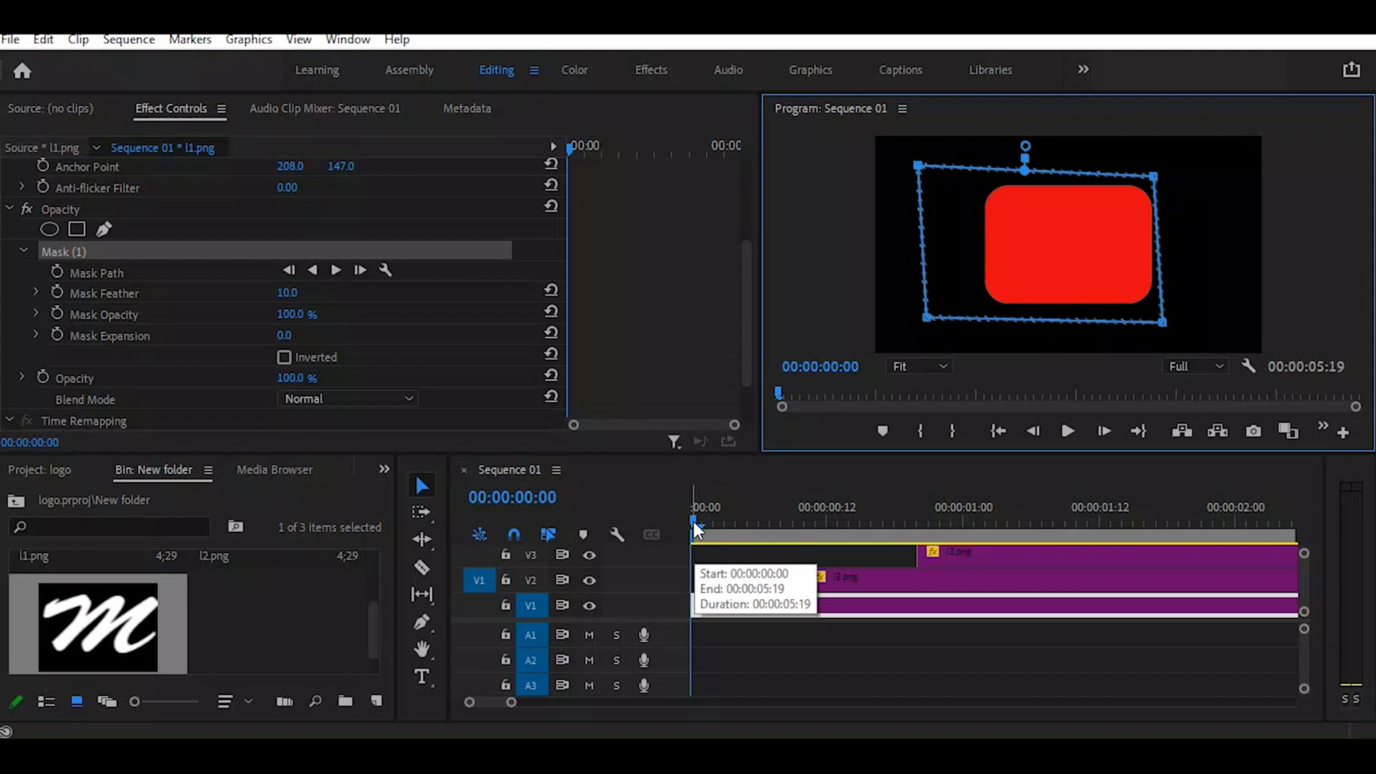
# Step: Pull the right edge of the l1.png mask left until it clears the red rectangle and start Mask Path keyframing at 00:00:00:00
pyautogui.moveTo(1222, 153); pyautogui.dragTo(1122, 347)
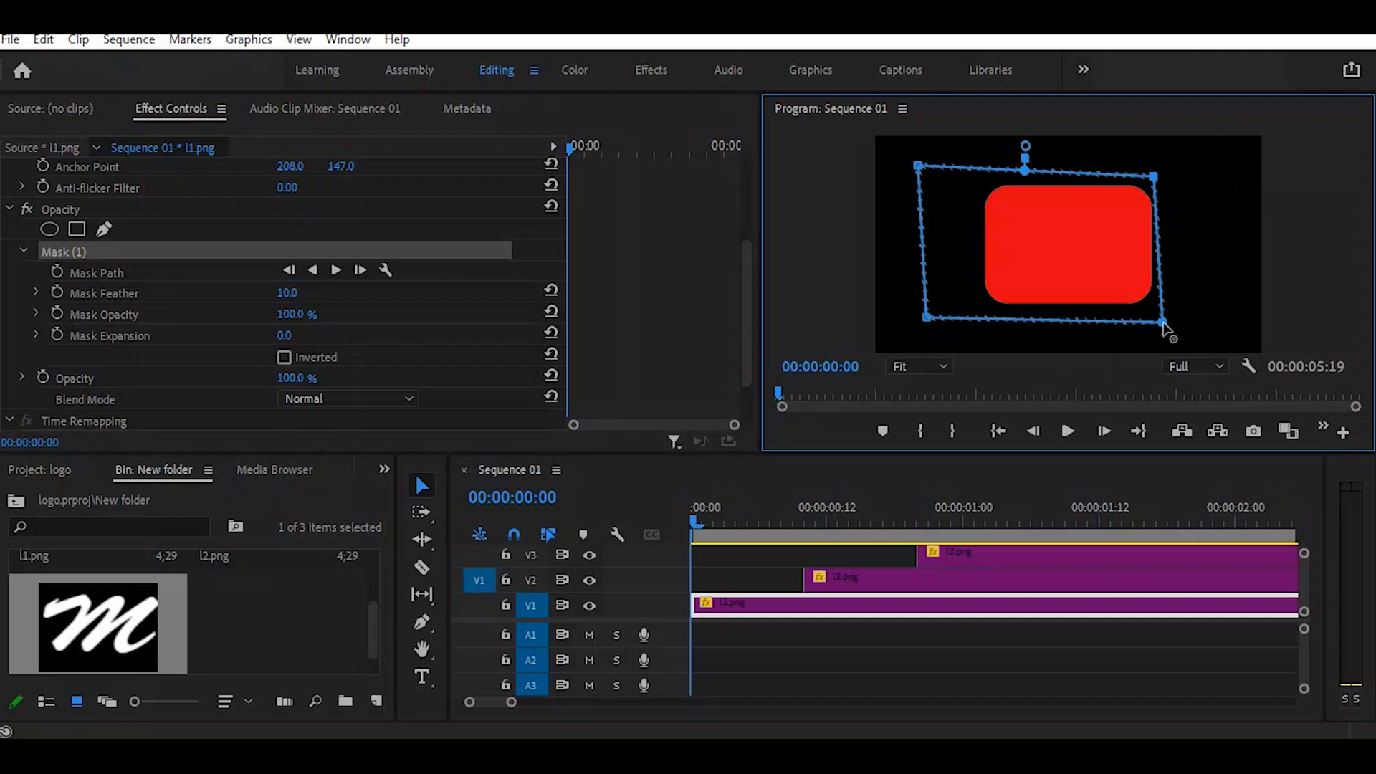
pyautogui.moveTo(1165, 327); pyautogui.dragTo(983, 313)
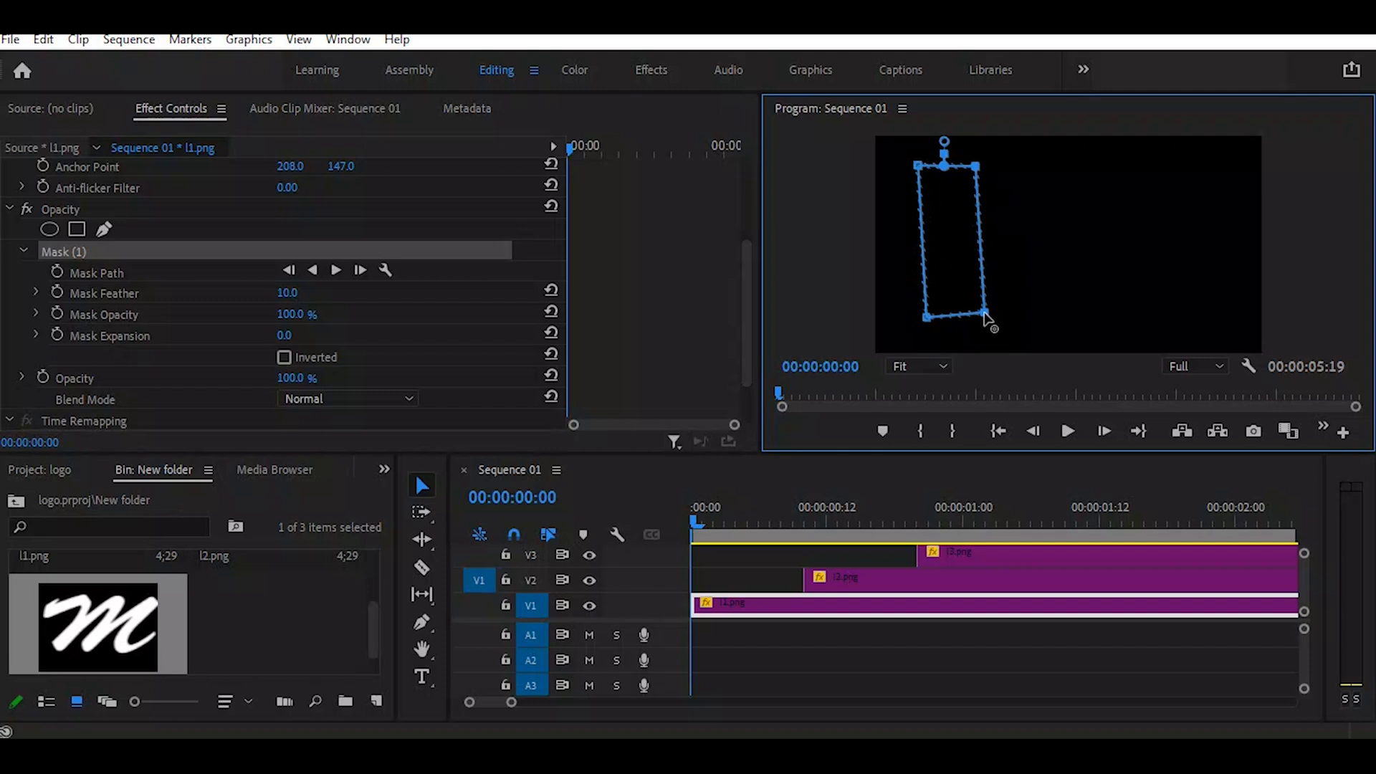
pyautogui.click(58, 271)
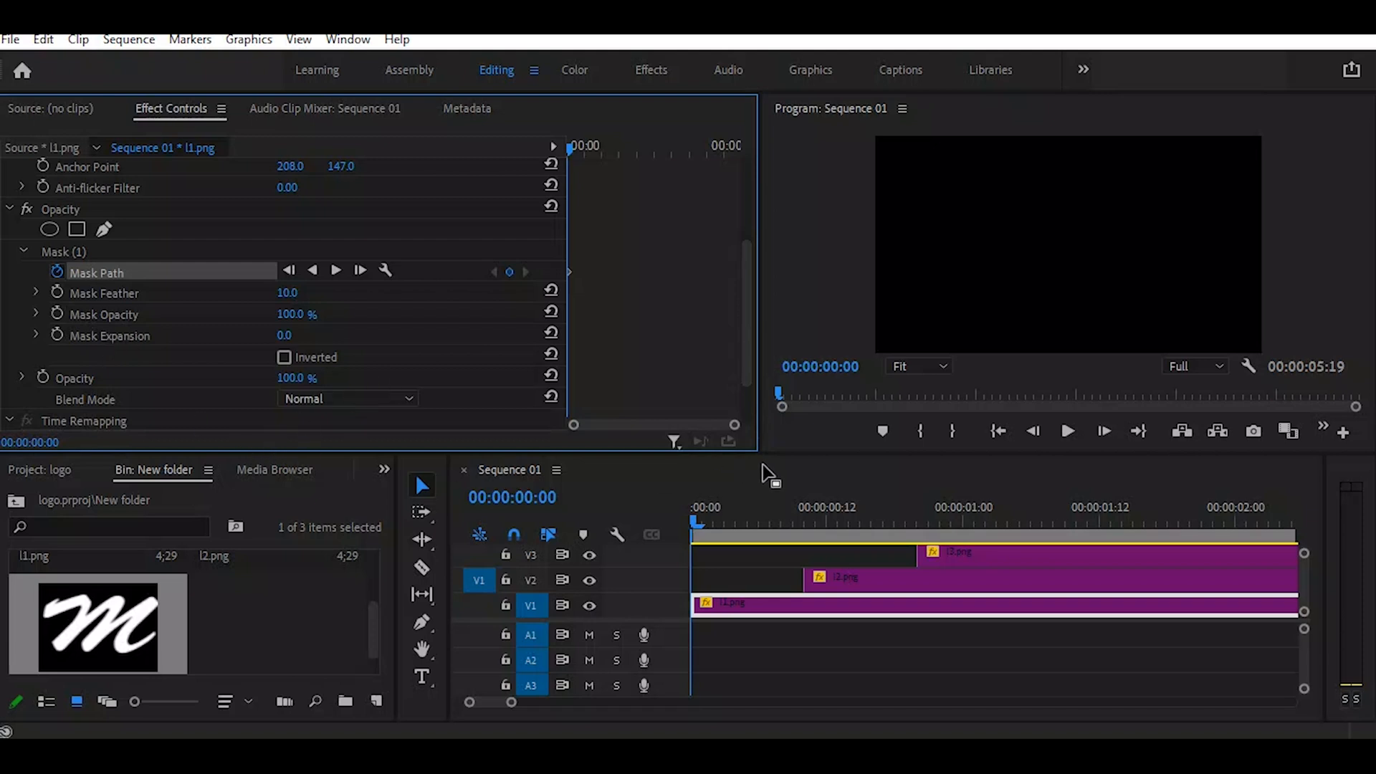
# Step: At 00:00:00:09, widen the l1.png mask rightward to enclose the whole red rectangle
pyautogui.moveTo(694, 517); pyautogui.dragTo(798, 531)
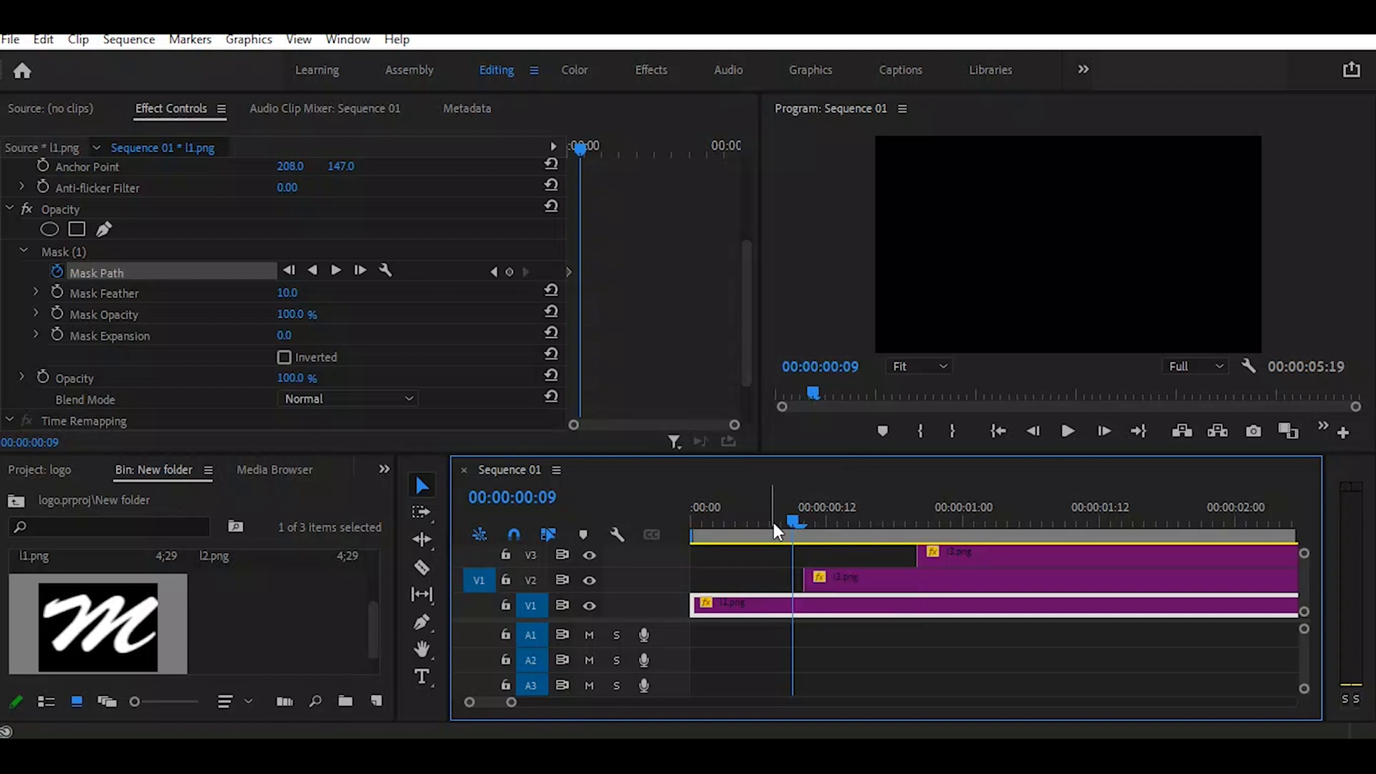
pyautogui.scroll(-1, 66, 242)
pyautogui.click(65, 242)
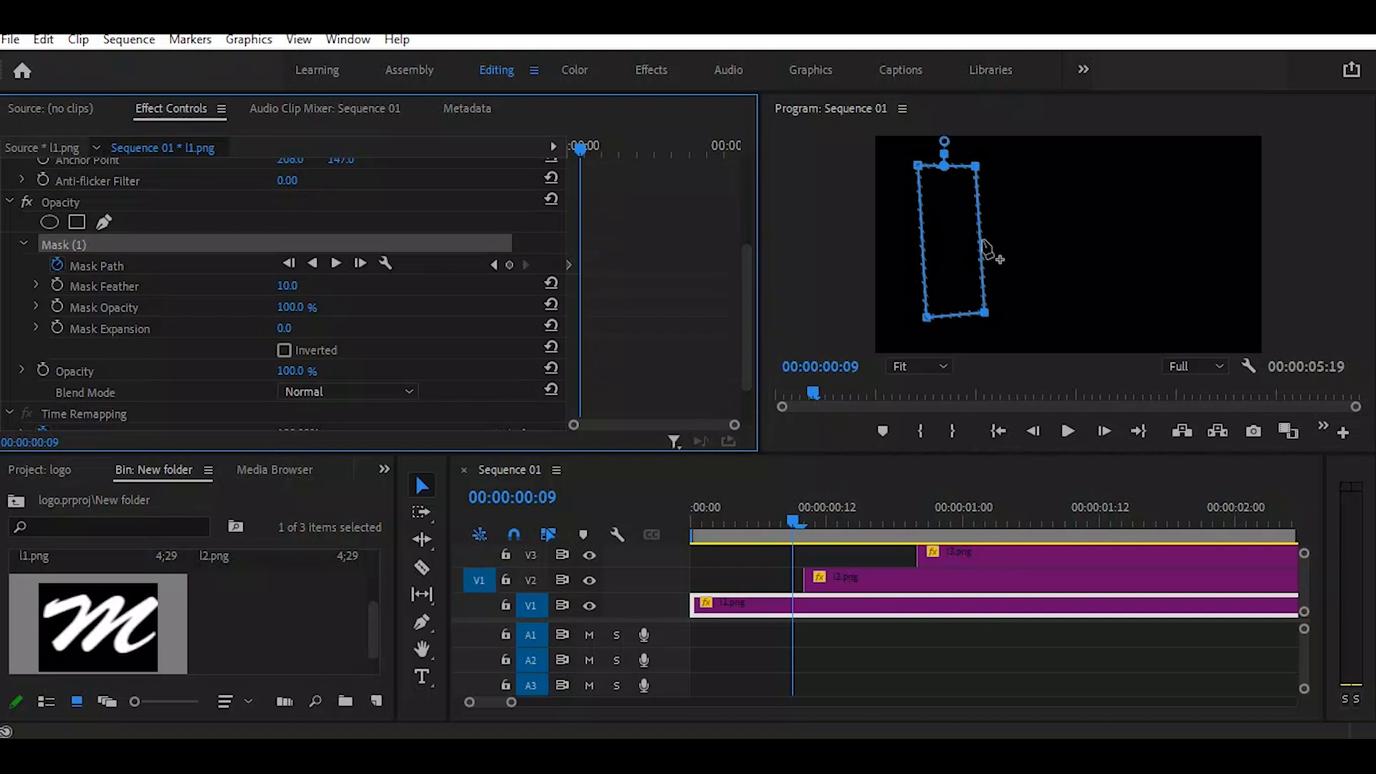
pyautogui.moveTo(983, 245); pyautogui.dragTo(1042, 236)
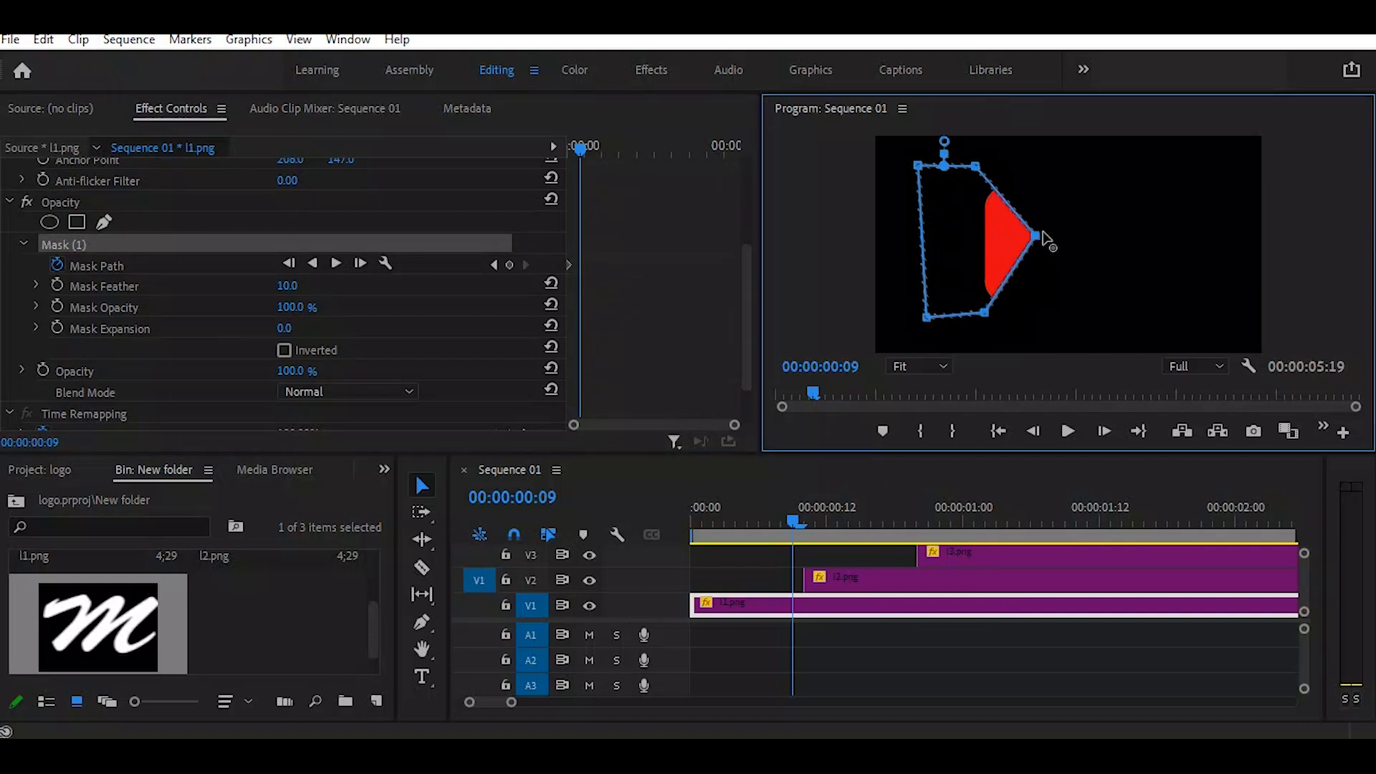
pyautogui.keyDown('ctrl'); pyautogui.click(1039, 234); pyautogui.keyUp('ctrl')
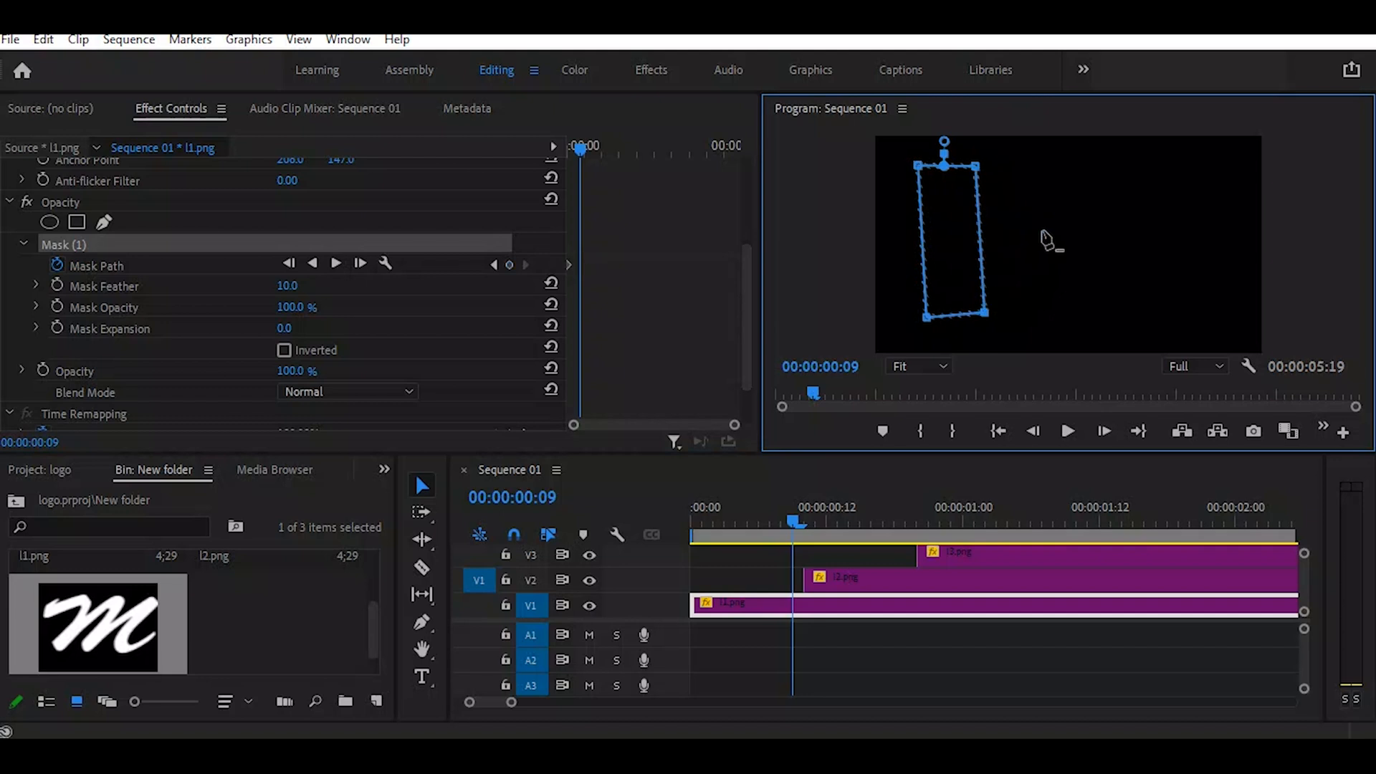
pyautogui.moveTo(983, 320); pyautogui.dragTo(1166, 320)
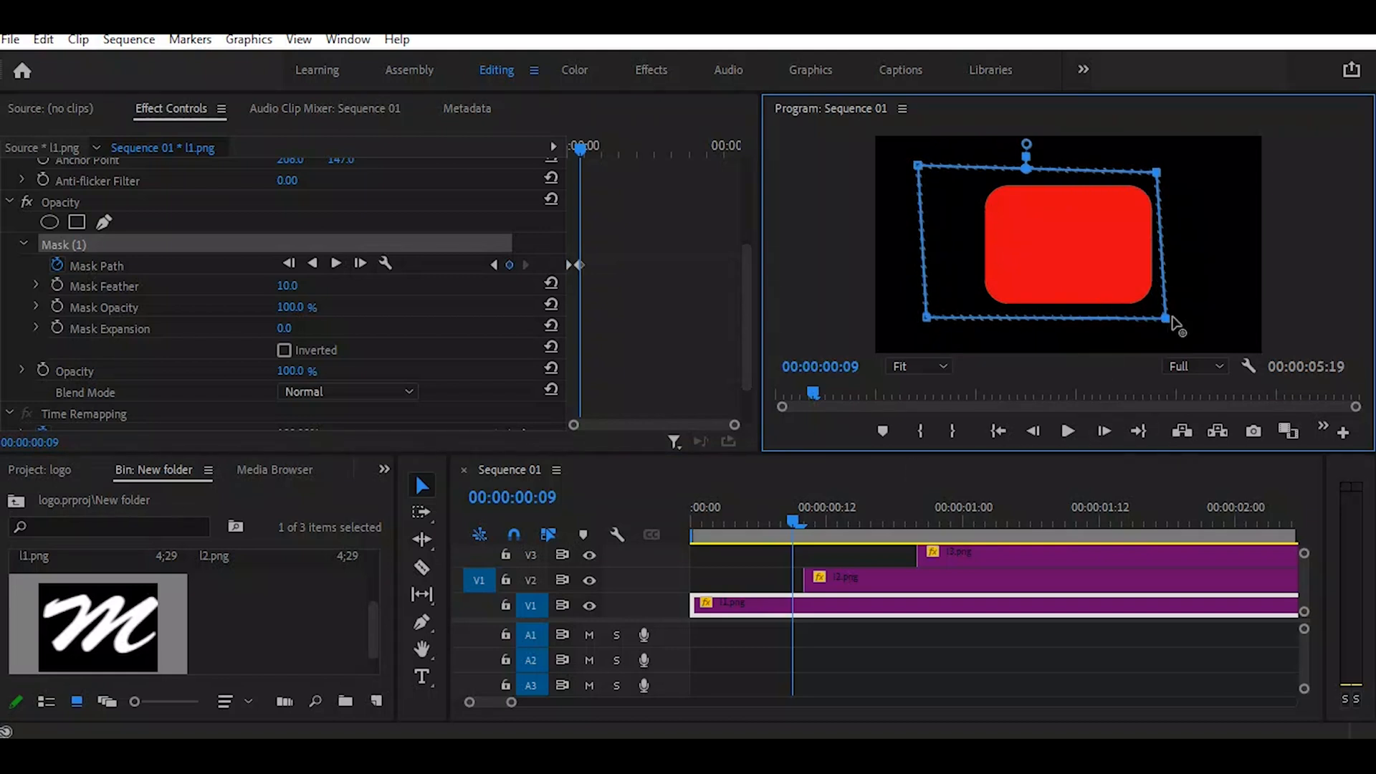
# Step: Play the sequence from the beginning to check the red rectangle's reveal
pyautogui.moveTo(792, 517); pyautogui.dragTo(689, 524)
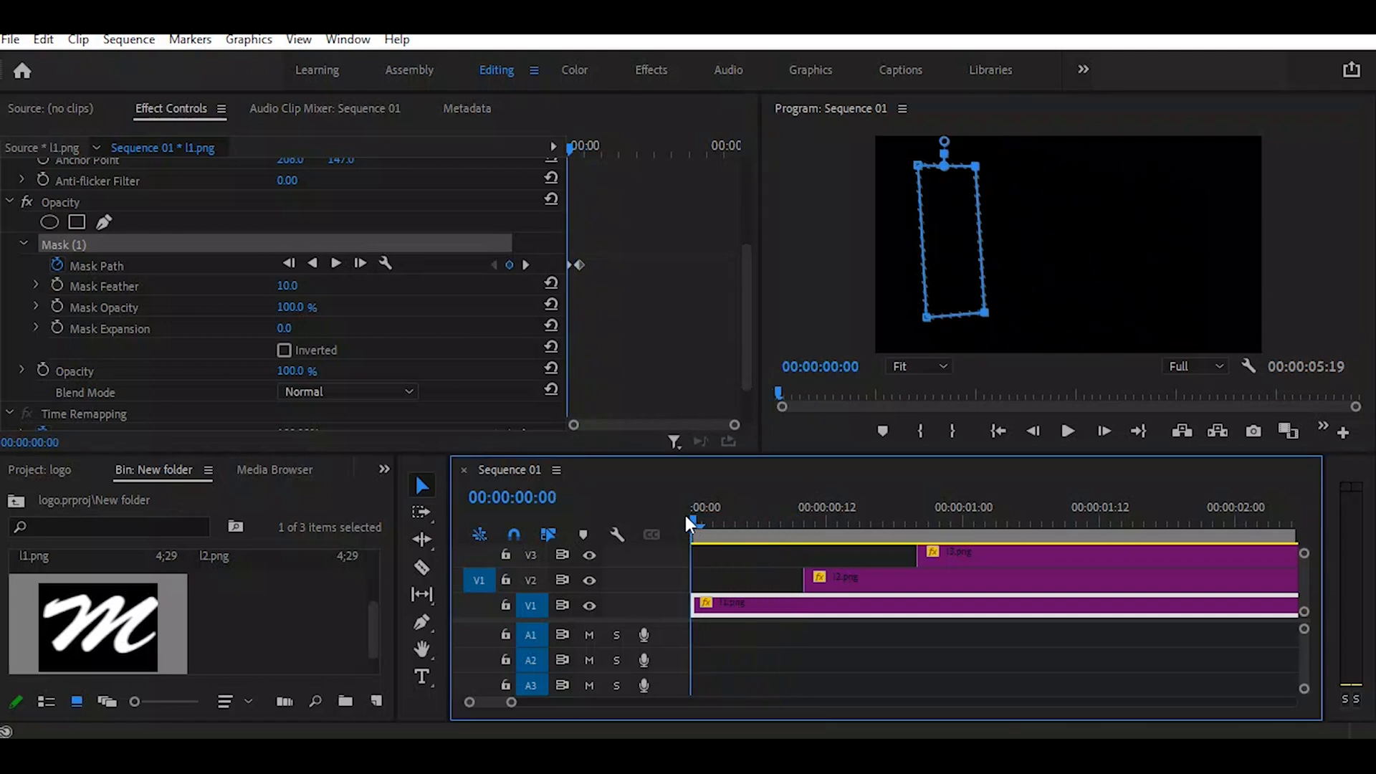
pyautogui.press('space')
pyautogui.press('space')
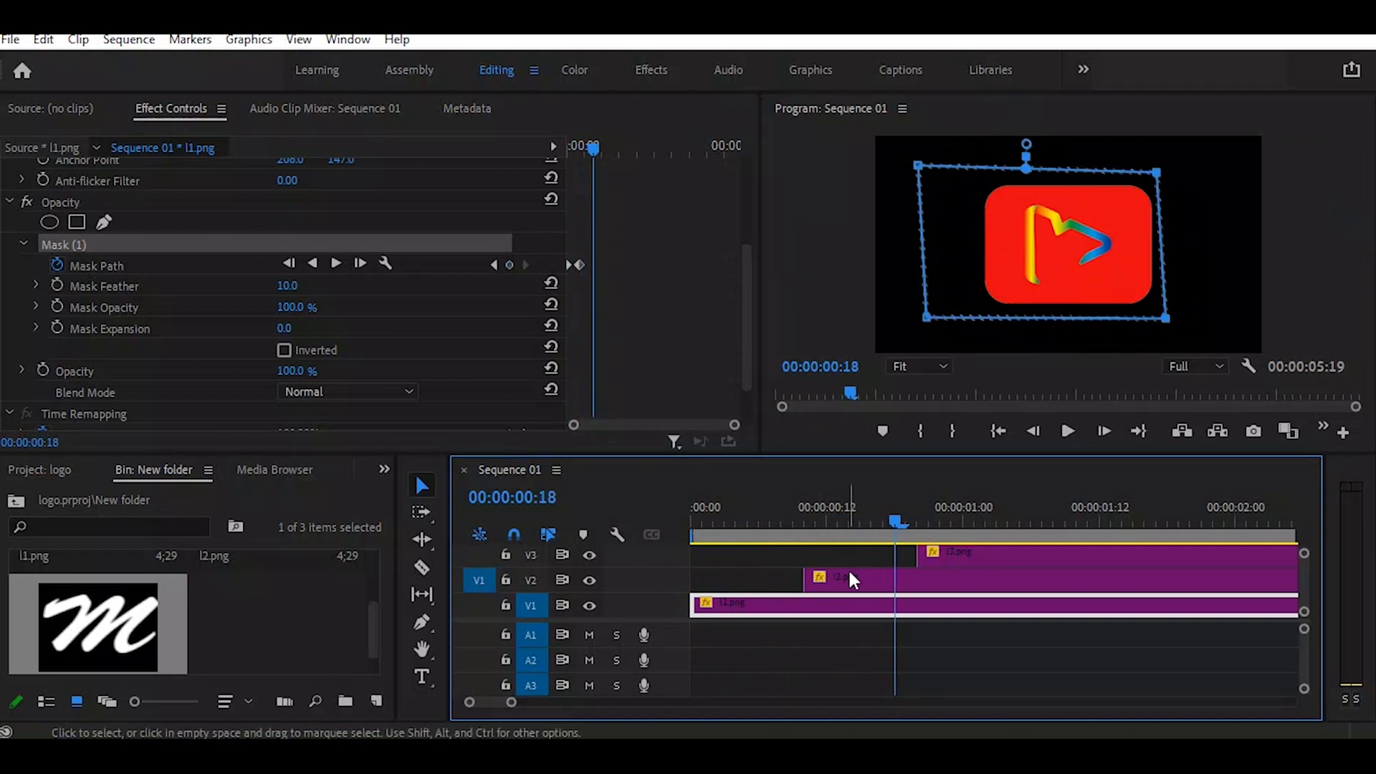
# Step: At 00:00:00:11, add a four-point opacity mask to the l2.png clip and spread its corners outward at 100% preview zoom
pyautogui.moveTo(888, 518); pyautogui.dragTo(808, 531)
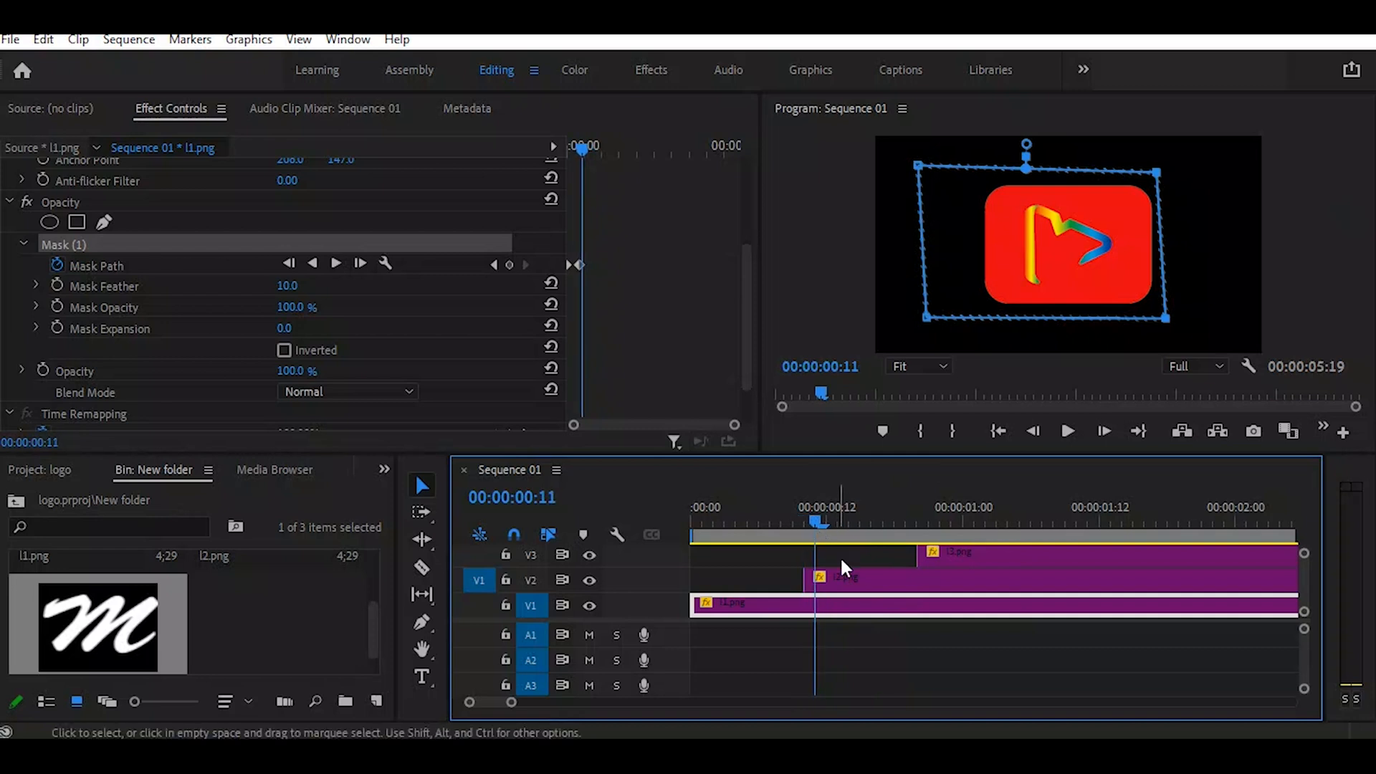
pyautogui.click(874, 563)
pyautogui.click(900, 577)
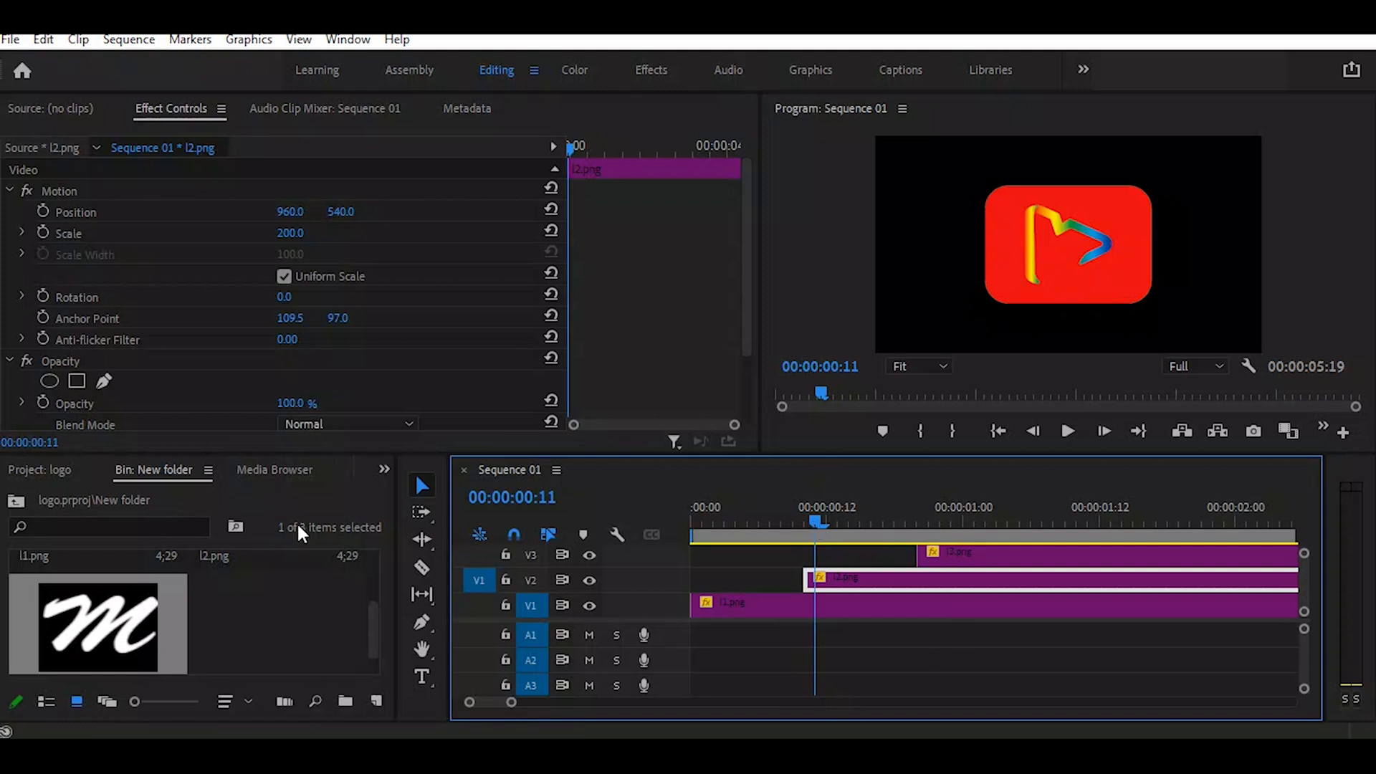
pyautogui.click(77, 380)
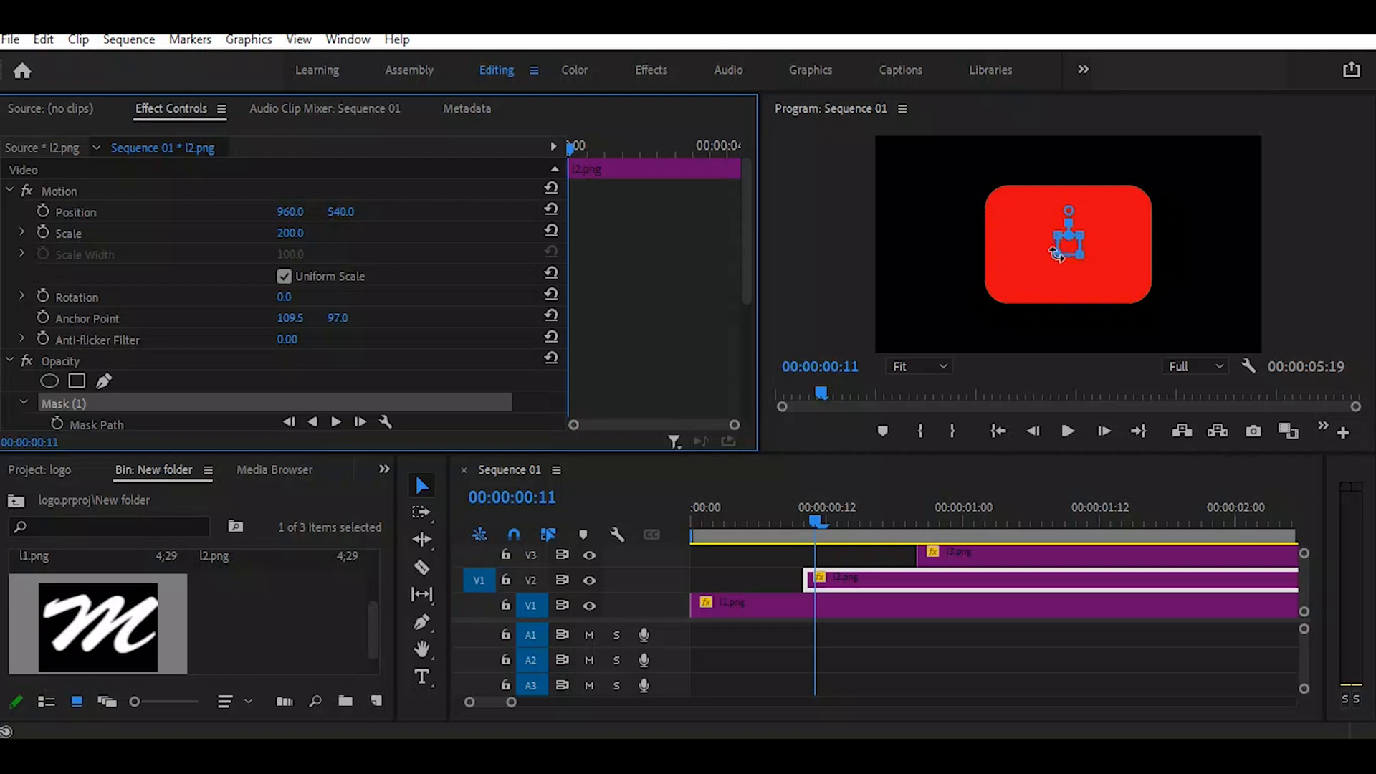
pyautogui.click(942, 367)
pyautogui.click(922, 501)
pyautogui.moveTo(1125, 200); pyautogui.dragTo(1207, 152)
pyautogui.moveTo(1125, 294); pyautogui.dragTo(1225, 332)
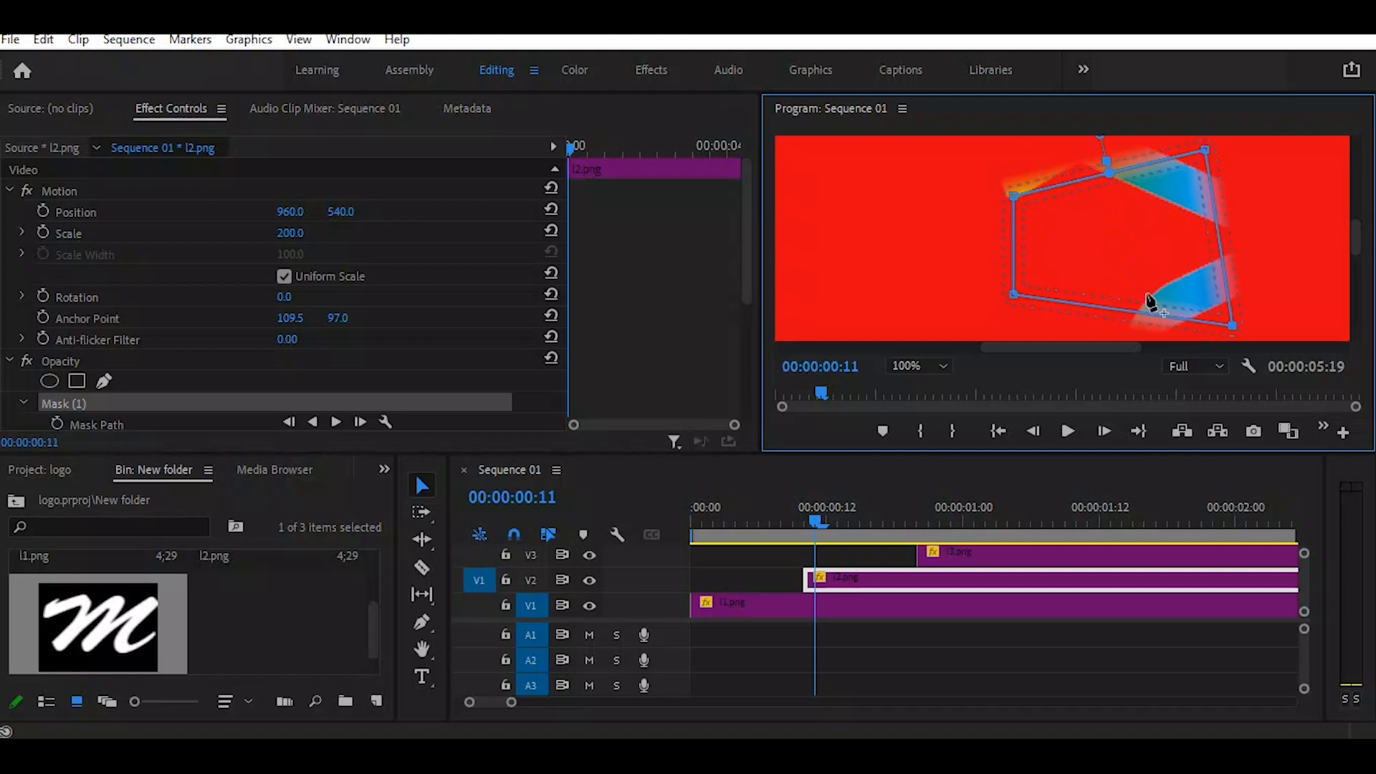
pyautogui.moveTo(1016, 190); pyautogui.dragTo(882, 153)
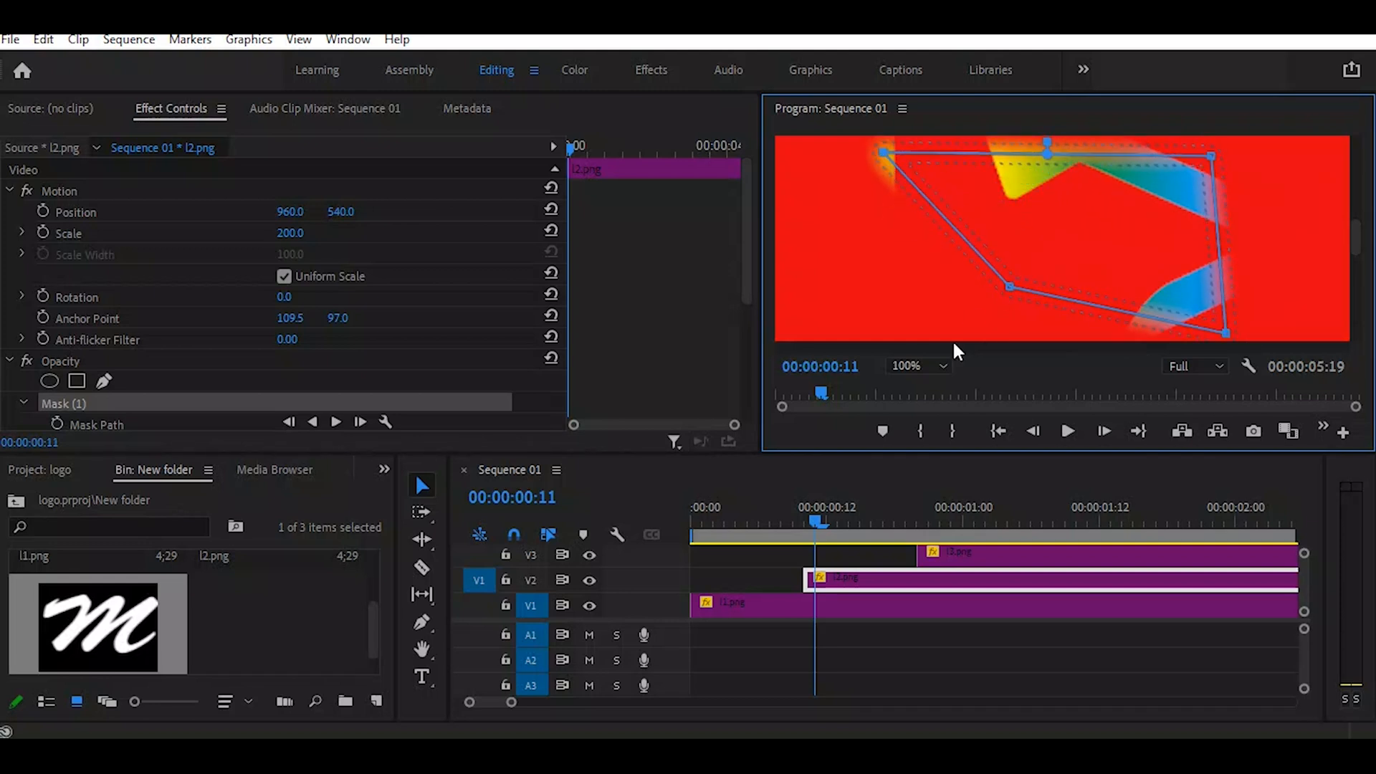
# Step: At 25% preview zoom, shrink the l2.png mask around the yellow stroke's lower end and start Mask Path keyframing at 00:00:00:11
pyautogui.click(941, 366)
pyautogui.click(920, 457)
pyautogui.moveTo(1038, 261); pyautogui.dragTo(955, 364)
pyautogui.moveTo(973, 195); pyautogui.dragTo(939, 120)
pyautogui.moveTo(1144, 286); pyautogui.dragTo(1013, 330)
pyautogui.moveTo(1136, 196); pyautogui.dragTo(1037, 217)
pyautogui.click(920, 366)
pyautogui.click(920, 433)
pyautogui.moveTo(1032, 210); pyautogui.dragTo(1000, 287)
pyautogui.hotkey('ctrl', 'z')
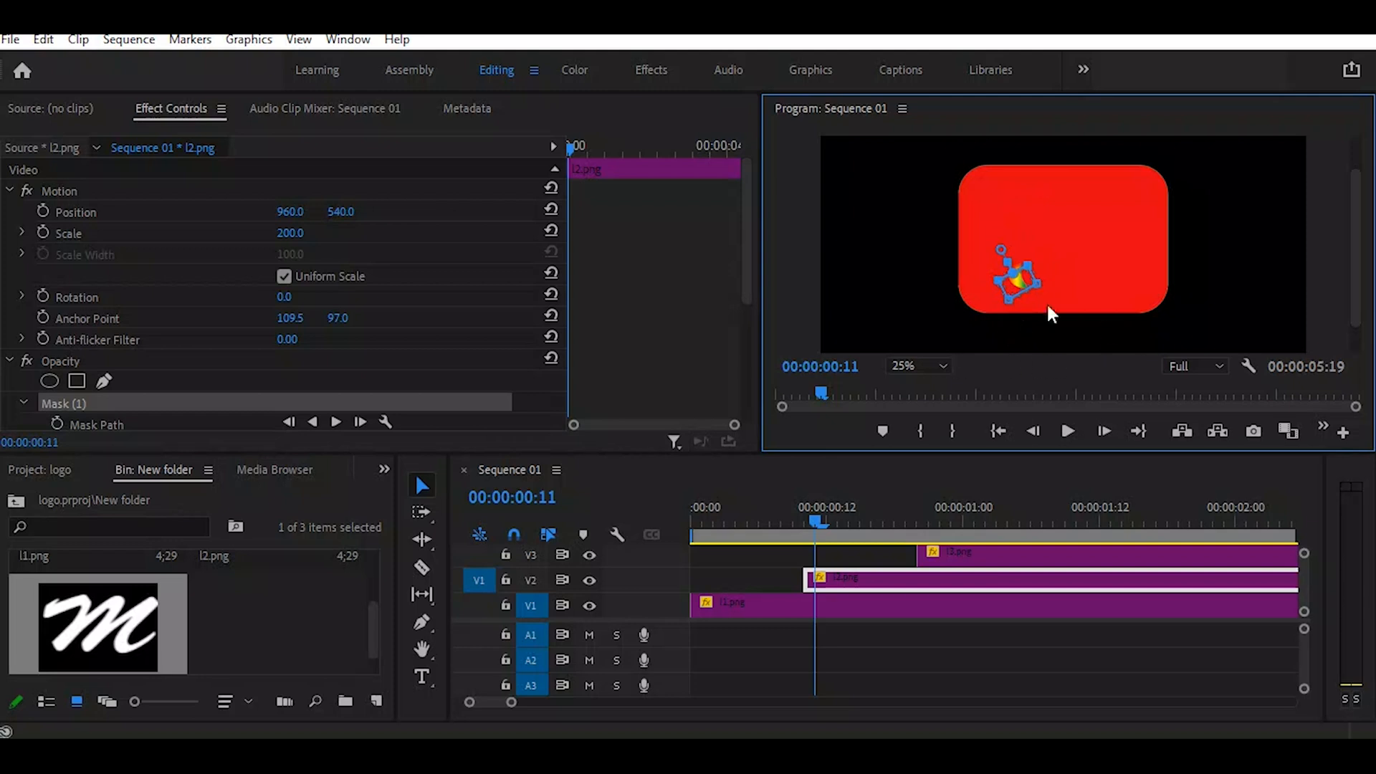
pyautogui.scroll(-3, 215, 322)
pyautogui.click(77, 299)
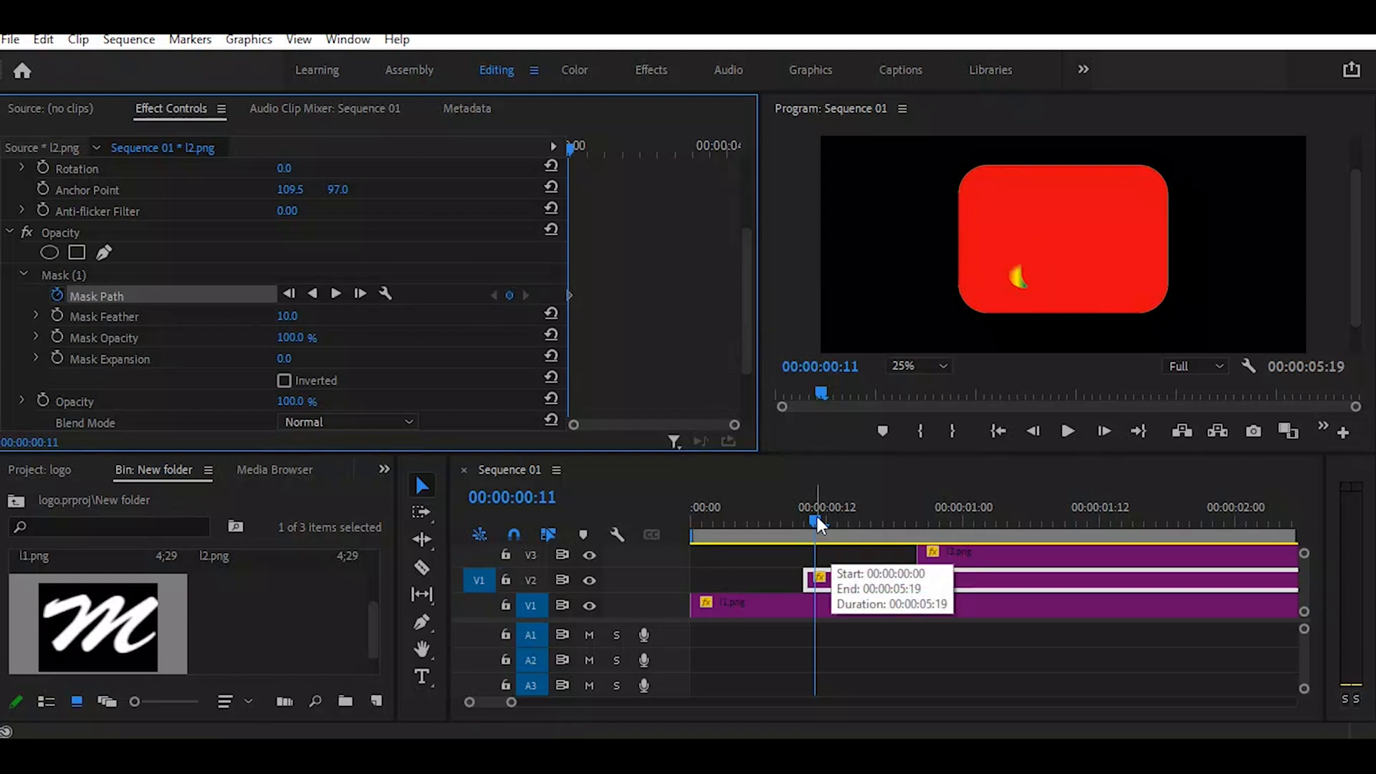
# Step: At 00:00:00:13, extend the l2.png mask upward to uncover about half of the vertical yellow stroke
pyautogui.moveTo(817, 517)
pyautogui.mouseDown()
pyautogui.moveTo(828, 526)
pyautogui.moveTo(806, 523)
pyautogui.moveTo(835, 535)
pyautogui.mouseUp()
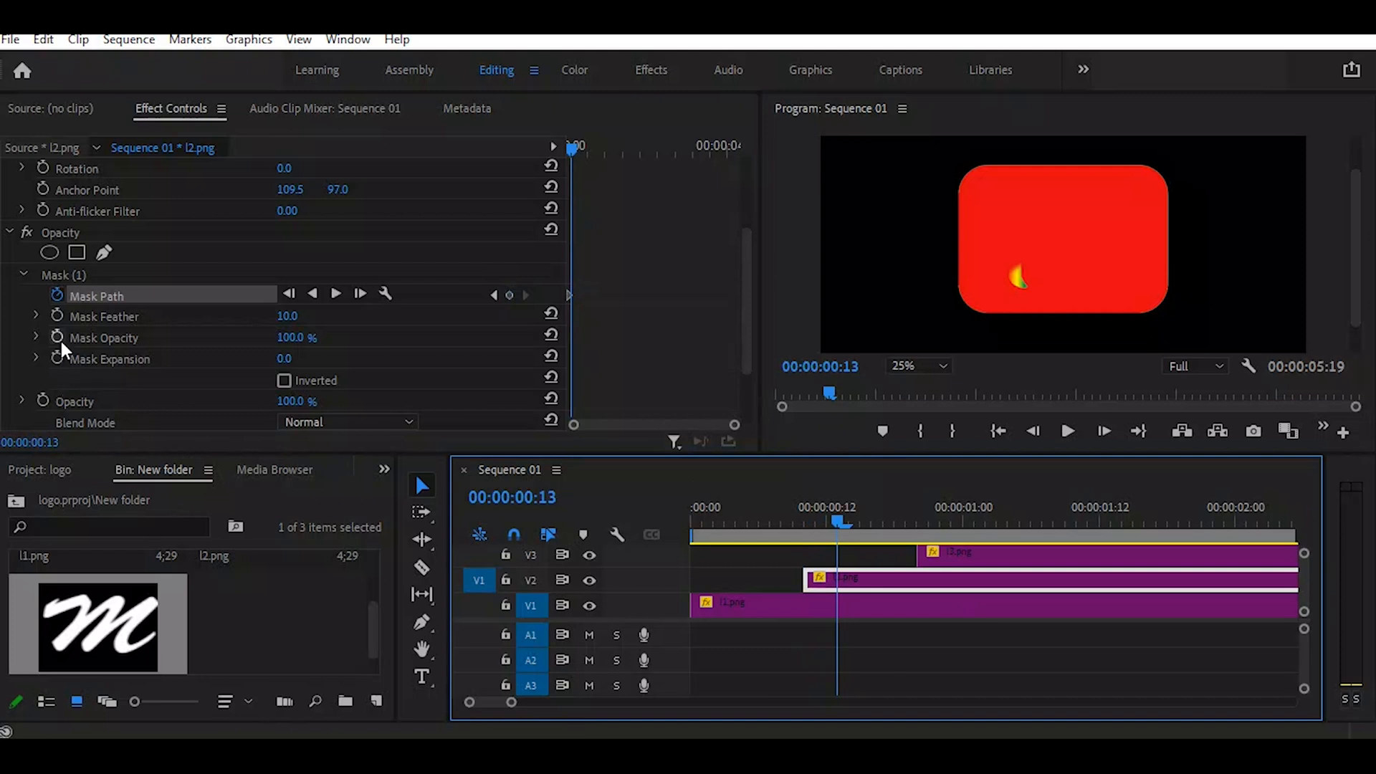
pyautogui.click(63, 275)
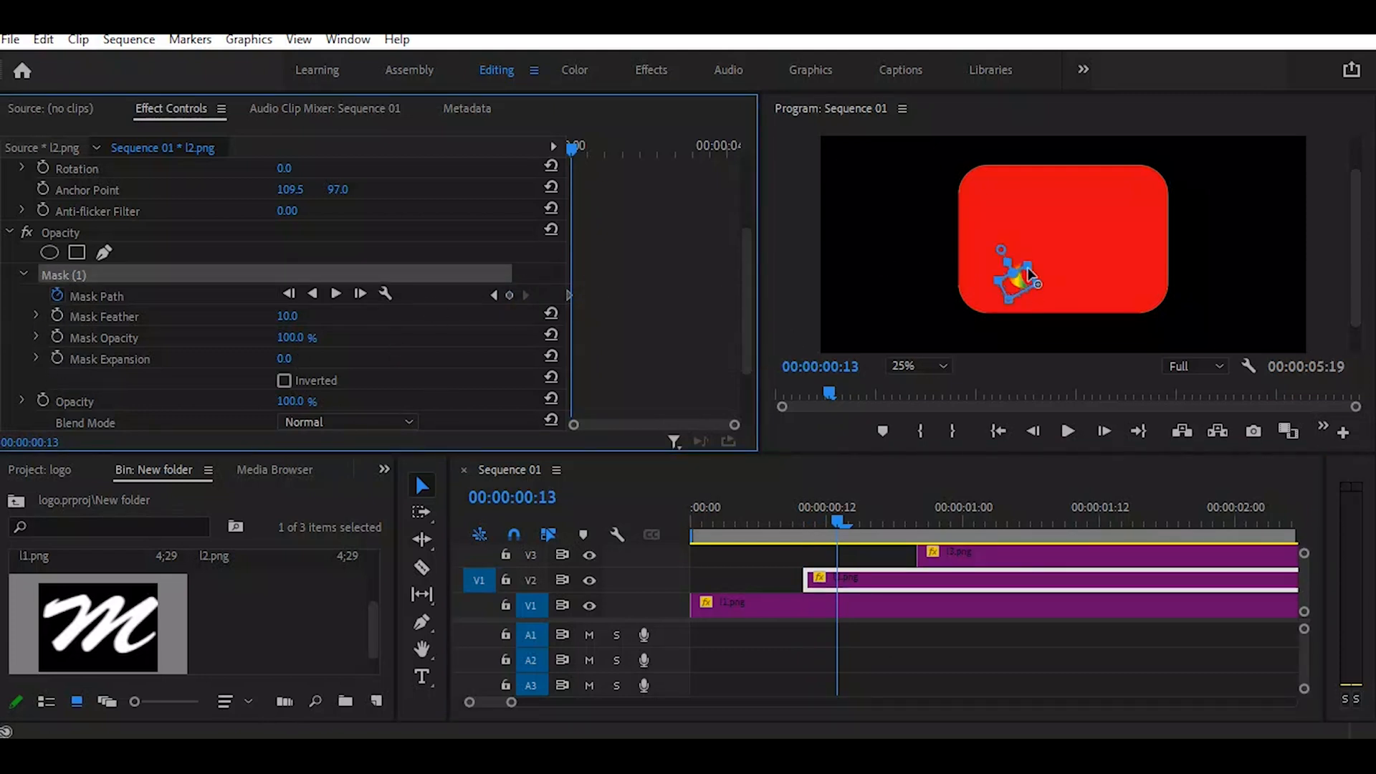
pyautogui.moveTo(1028, 270); pyautogui.dragTo(1028, 233)
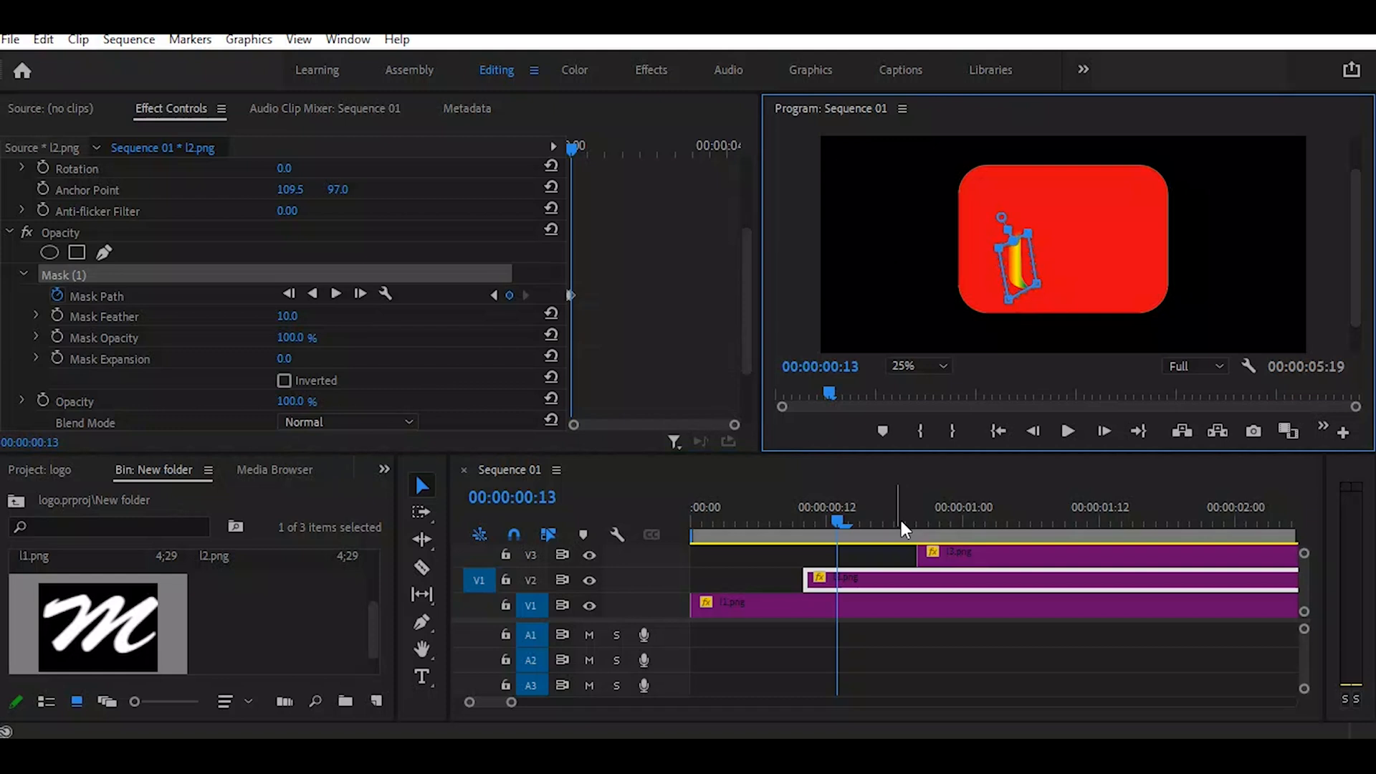
# Step: At 00:00:00:14, raise the l2.png mask's upper edge above the top of the vertical yellow stroke
pyautogui.click(839, 517)
pyautogui.moveTo(840, 520); pyautogui.dragTo(848, 522)
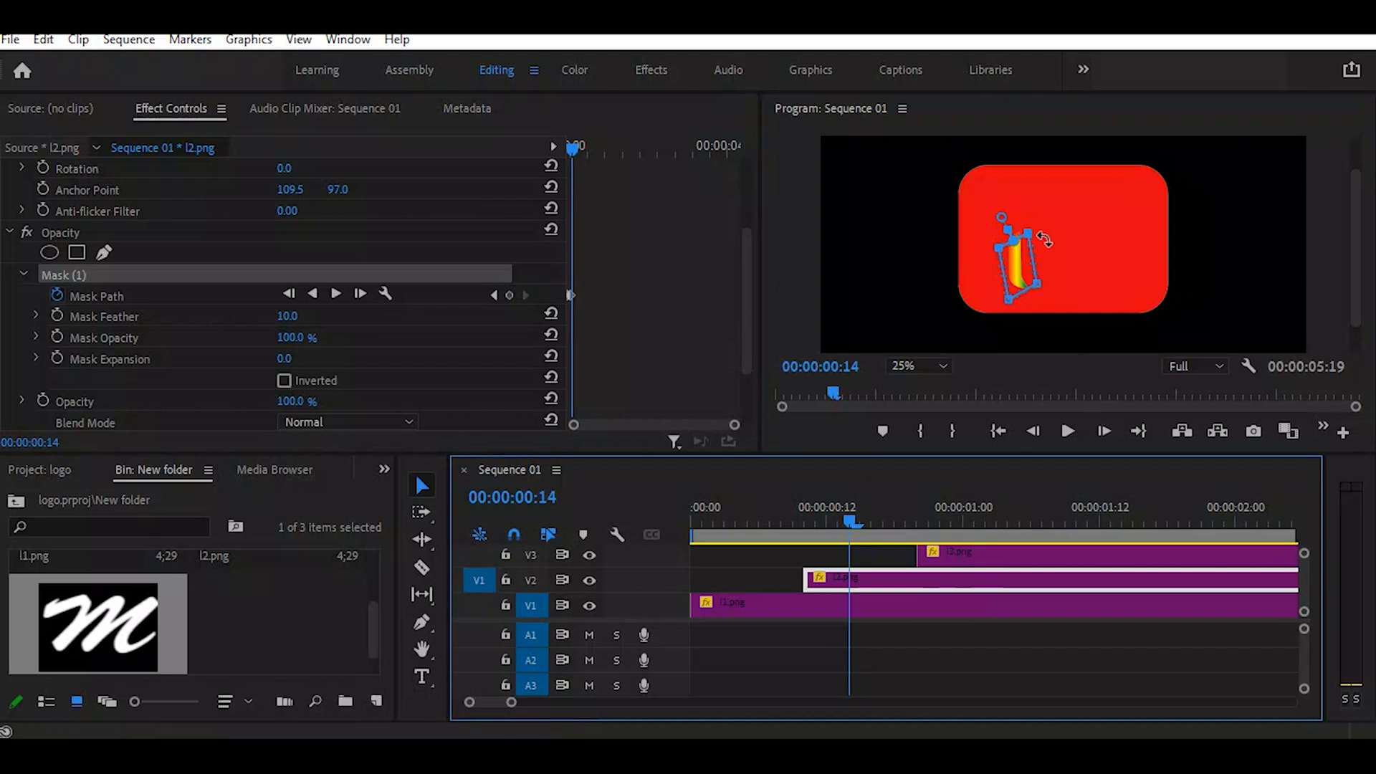
pyautogui.click(1029, 218)
pyautogui.moveTo(1031, 190); pyautogui.dragTo(1026, 176)
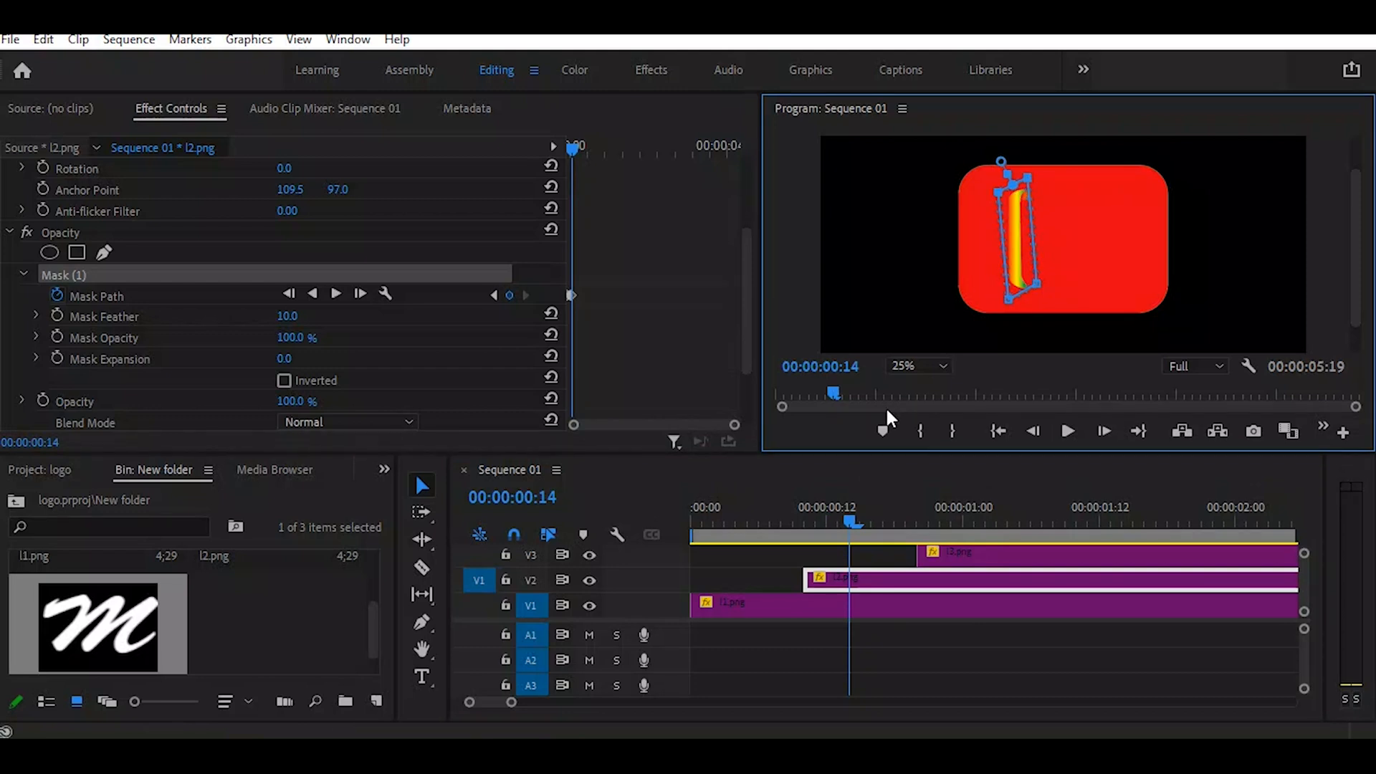
# Step: Widen the l2.png mask rightward to uncover the yellow bend at 00:00:00:15 and the start of the green part at 00:00:00:16
pyautogui.moveTo(849, 523); pyautogui.dragTo(857, 522)
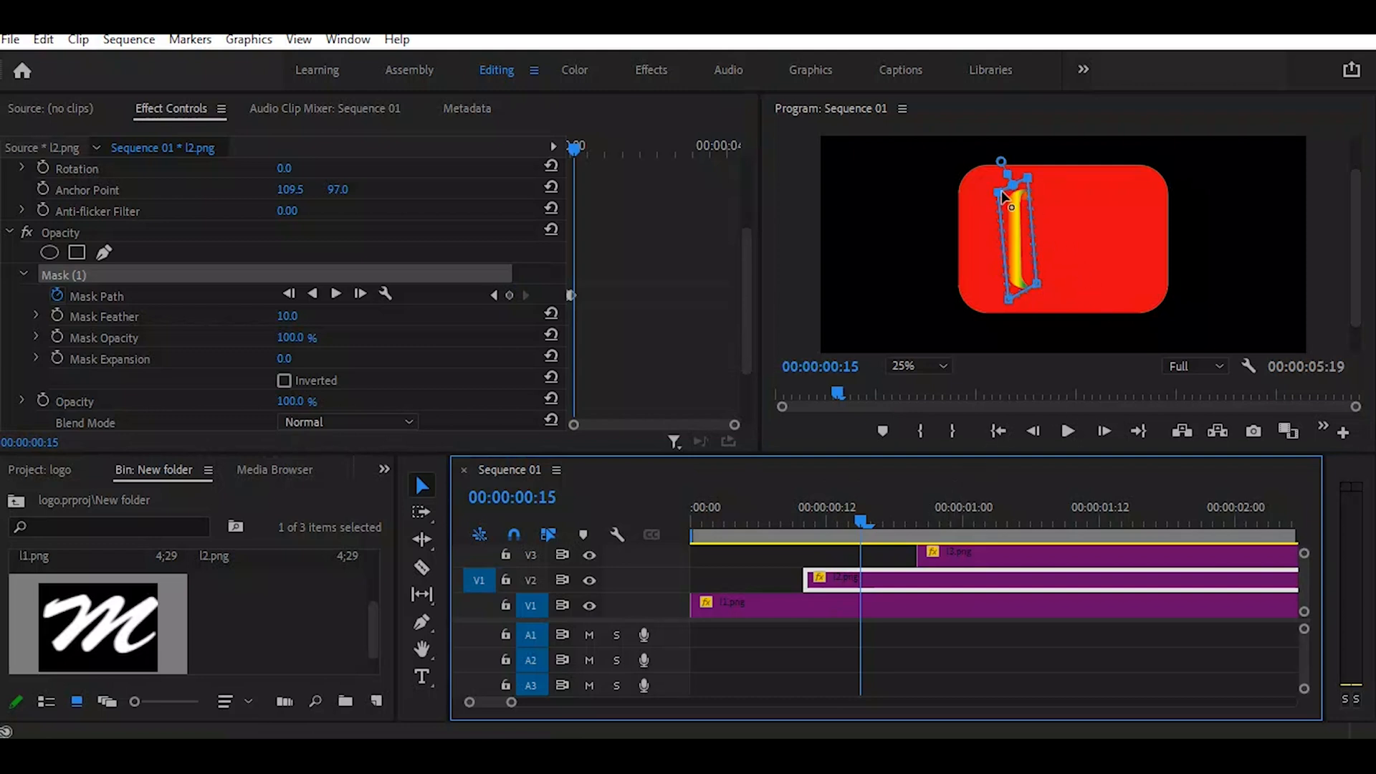
pyautogui.click(1028, 176)
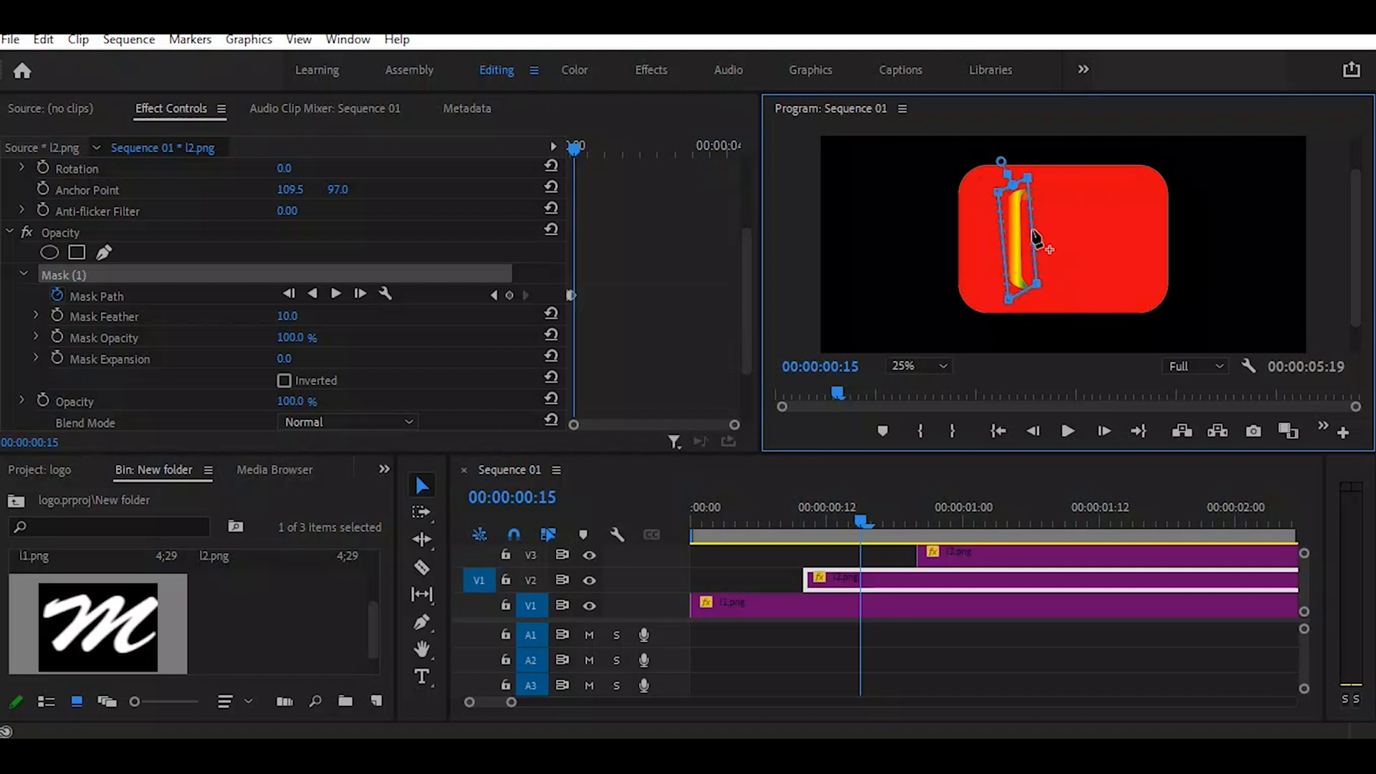
pyautogui.moveTo(1054, 231)
pyautogui.mouseDown()
pyautogui.moveTo(1068, 228)
pyautogui.moveTo(1054, 175)
pyautogui.mouseUp()
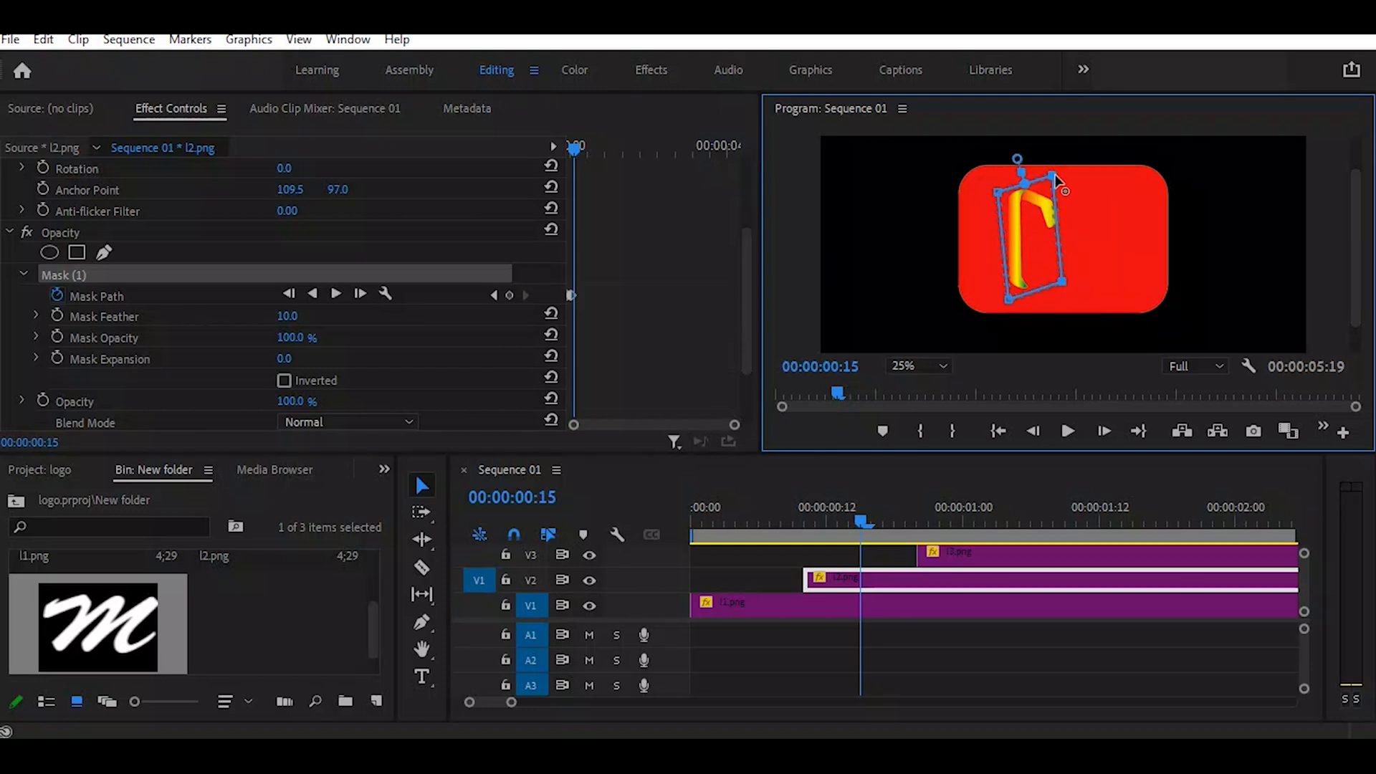
pyautogui.moveTo(862, 518); pyautogui.dragTo(875, 519)
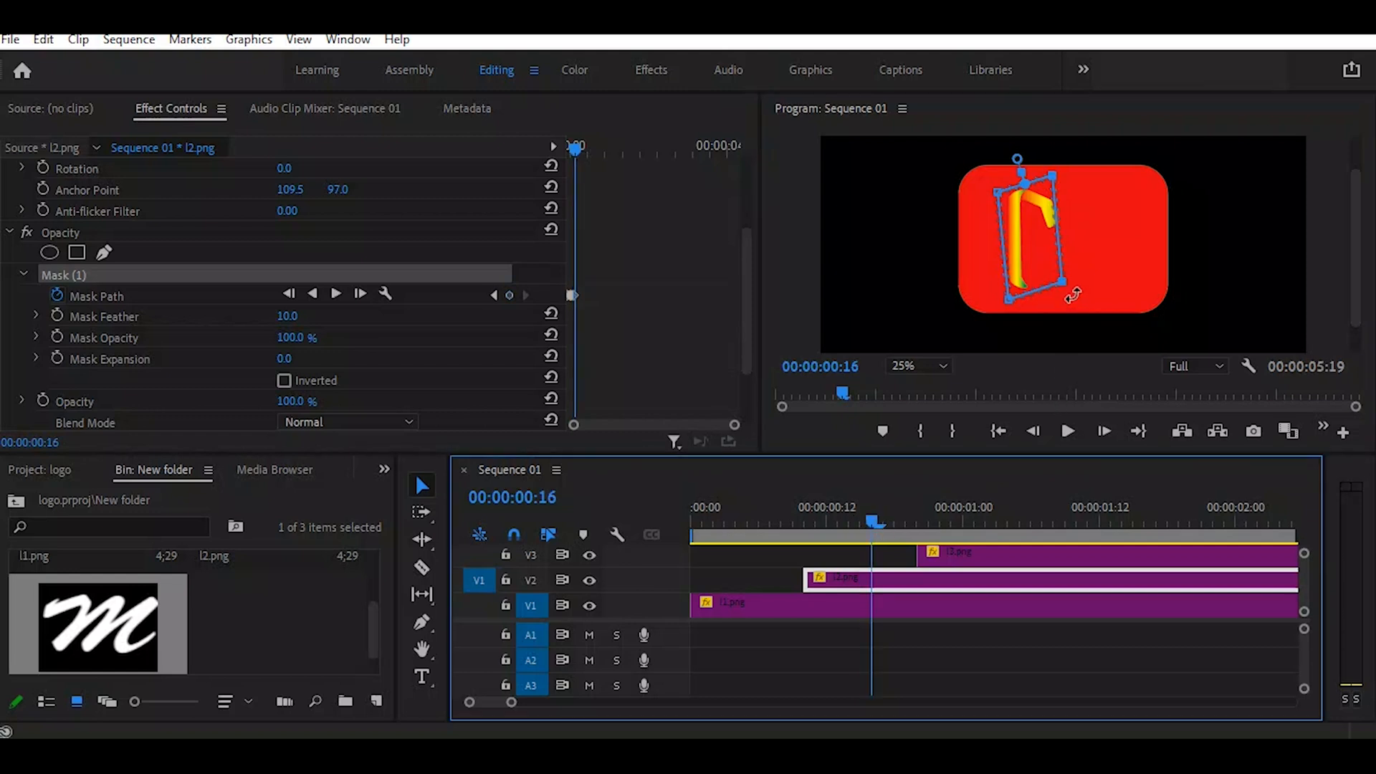
pyautogui.moveTo(1060, 281); pyautogui.dragTo(1080, 277)
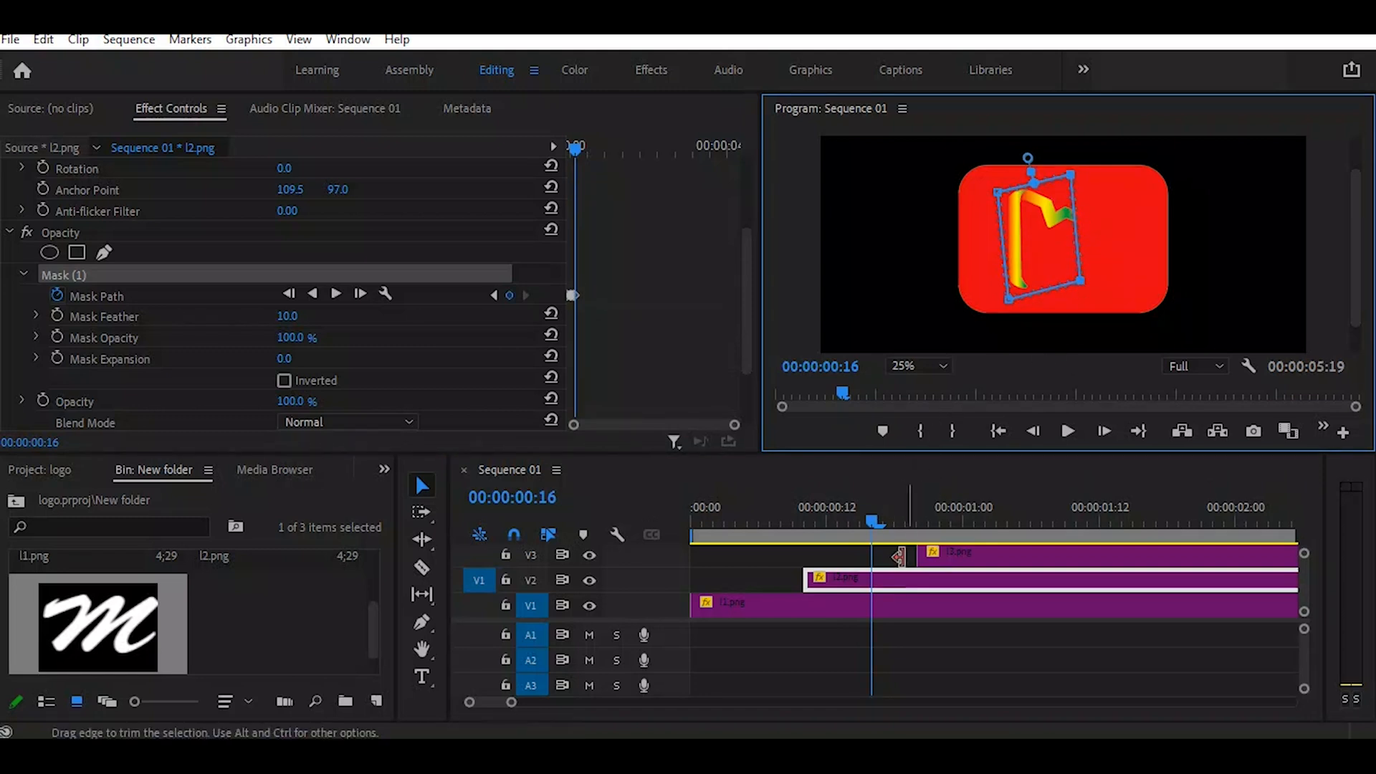
# Step: At 00:00:00:17, slant the l2.png mask's right edge to uncover the green stroke while keeping the blue tip hidden
pyautogui.click(879, 519)
pyautogui.moveTo(879, 519); pyautogui.dragTo(885, 521)
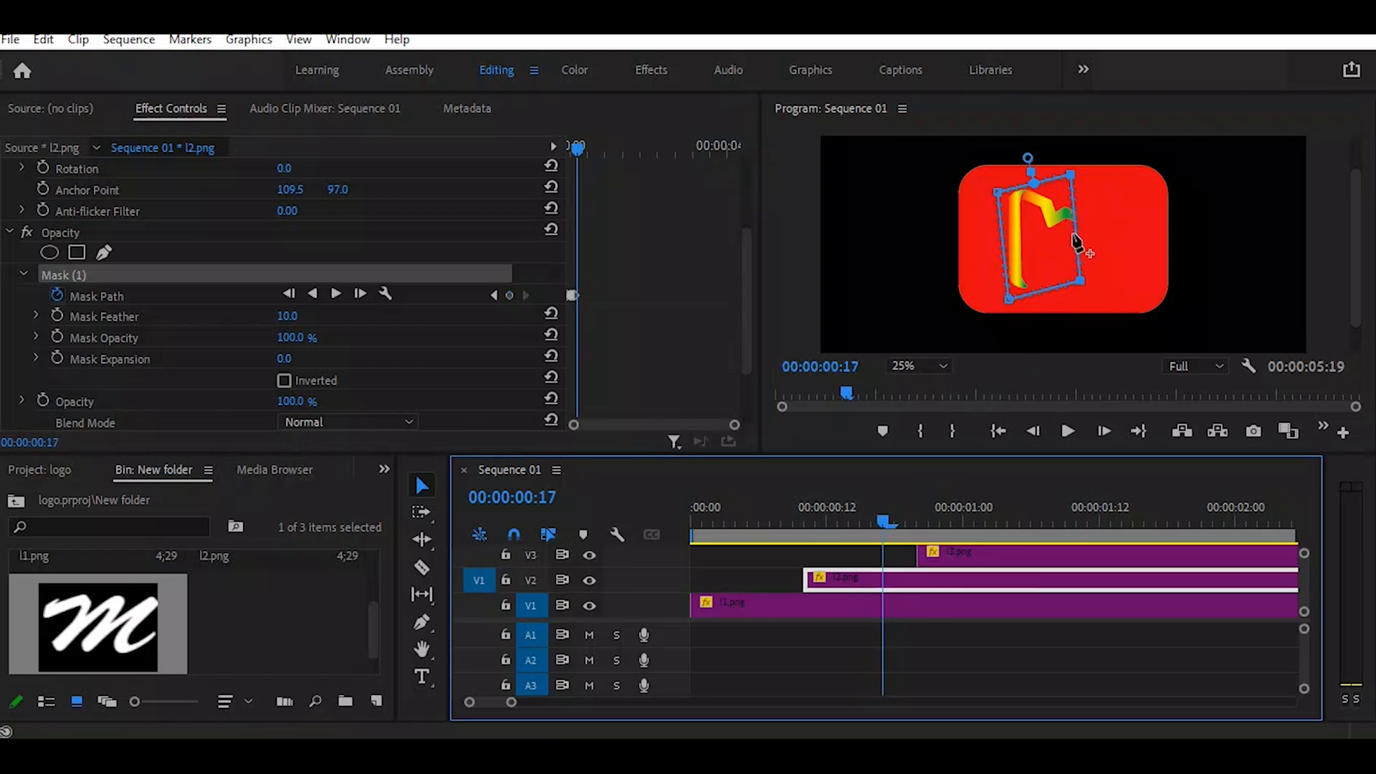
pyautogui.click(1078, 285)
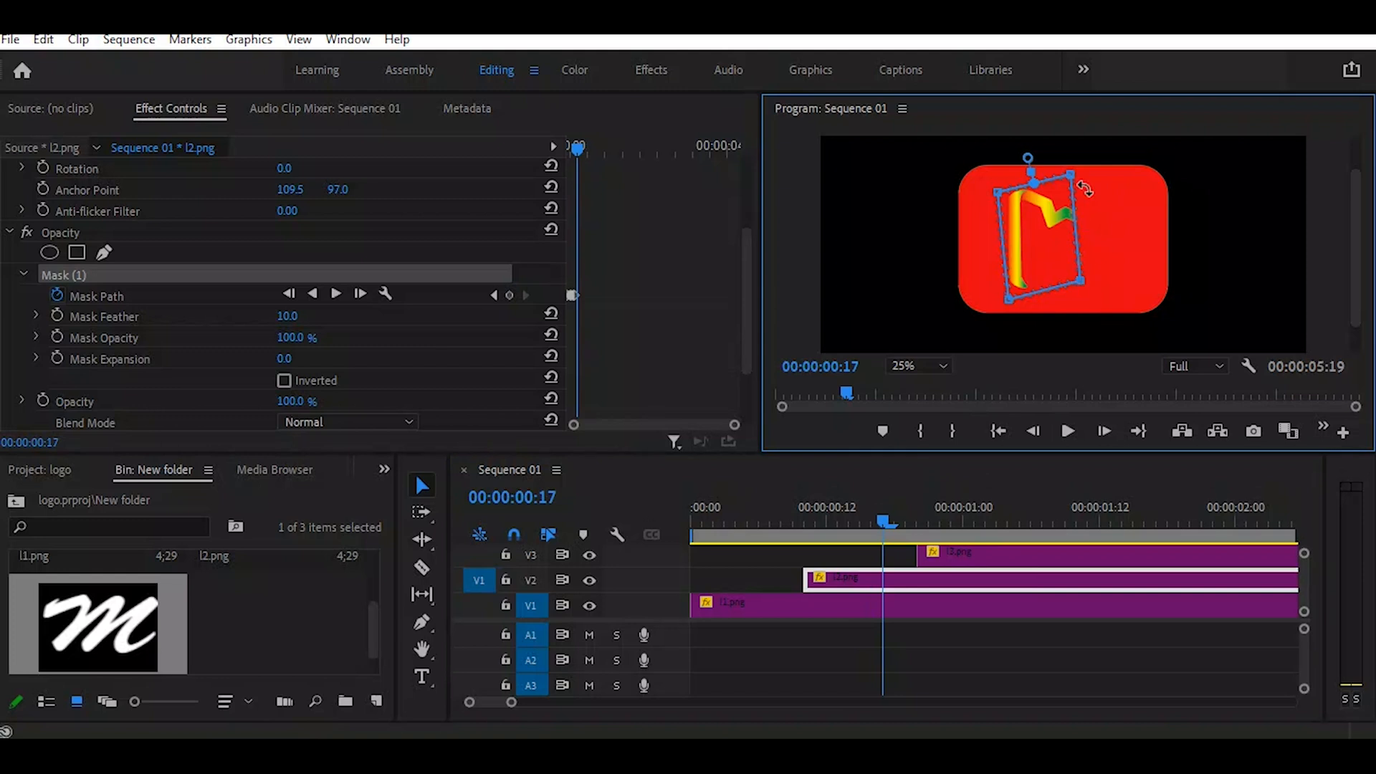
pyautogui.moveTo(1072, 175); pyautogui.dragTo(1107, 179)
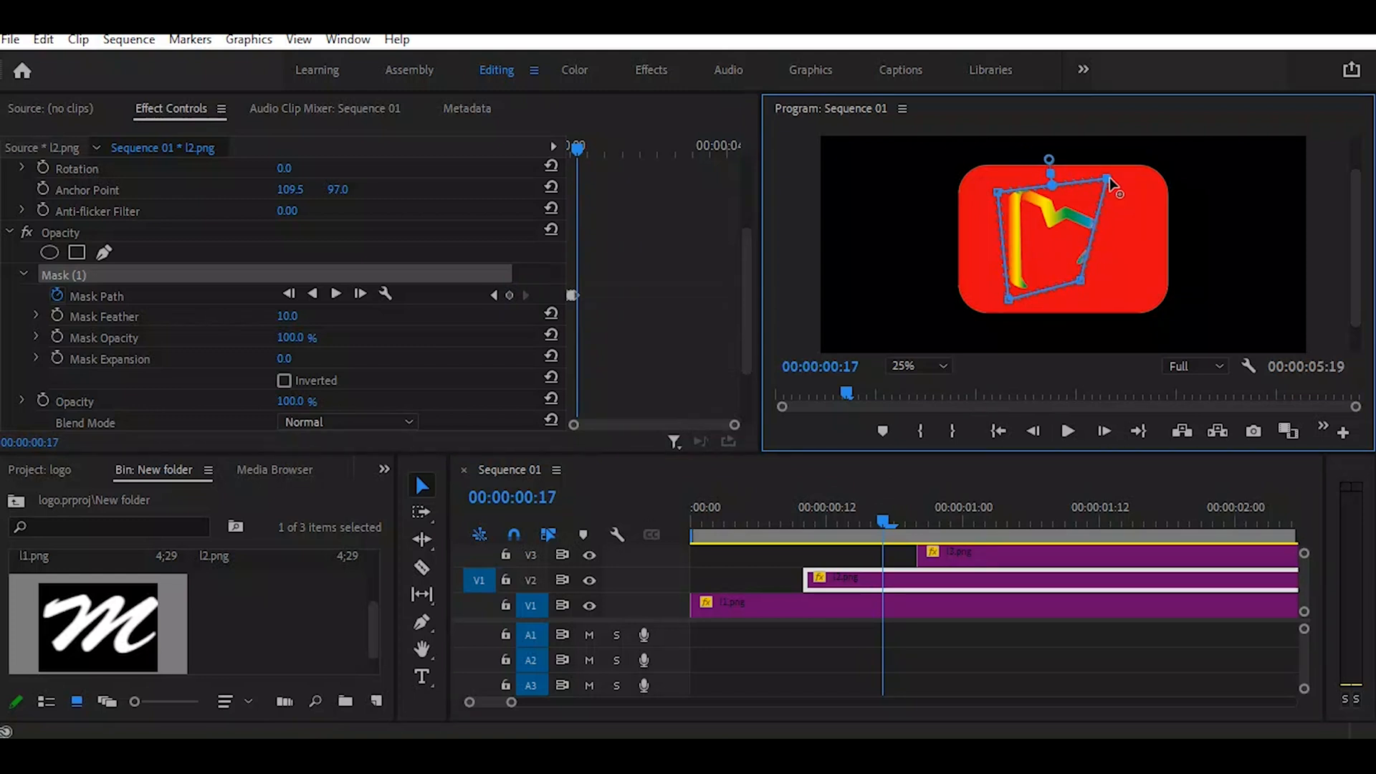
pyautogui.moveTo(1081, 279); pyautogui.dragTo(1069, 283)
# Step: At 00:00:00:18, move the l2.png mask's corners outward to enclose the entire multicoloured shape
pyautogui.moveTo(1105, 185); pyautogui.dragTo(1109, 184)
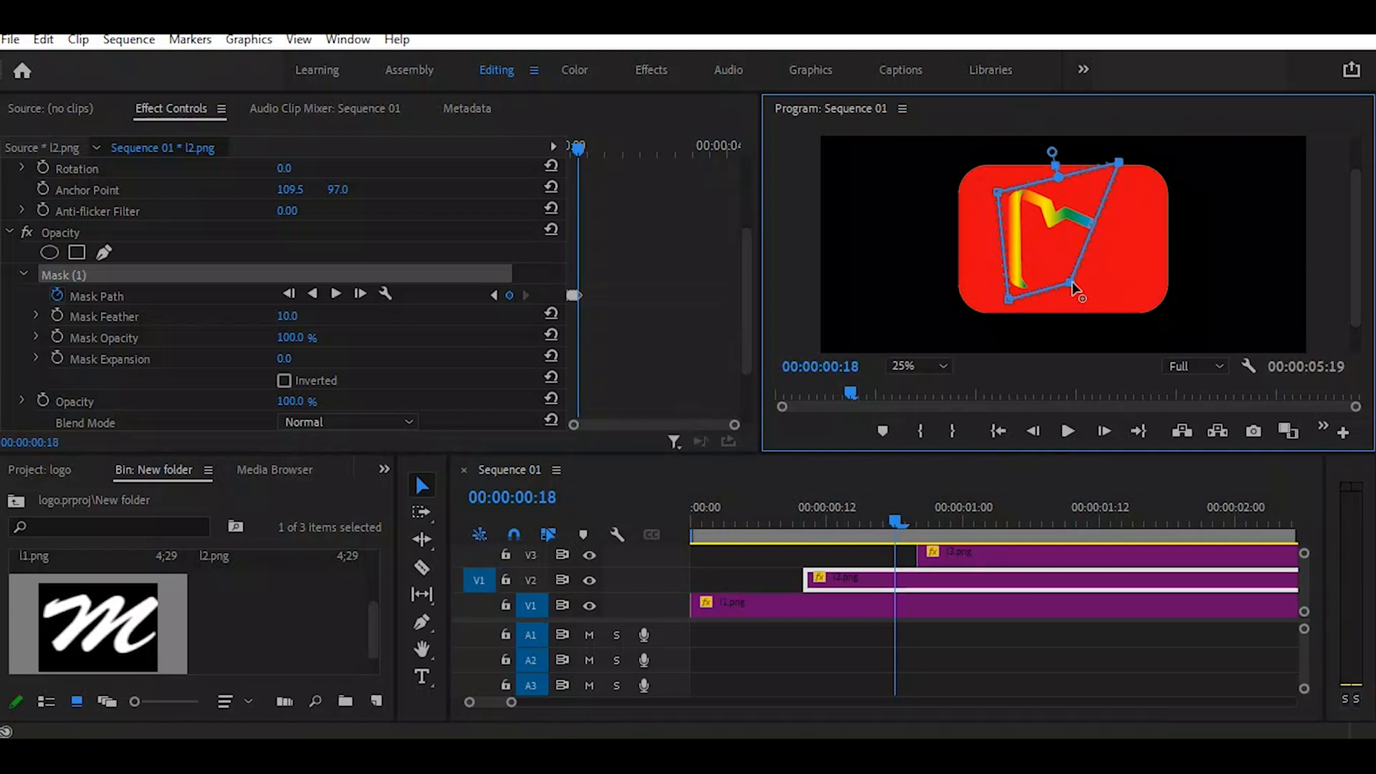
pyautogui.moveTo(1070, 285); pyautogui.dragTo(1107, 285)
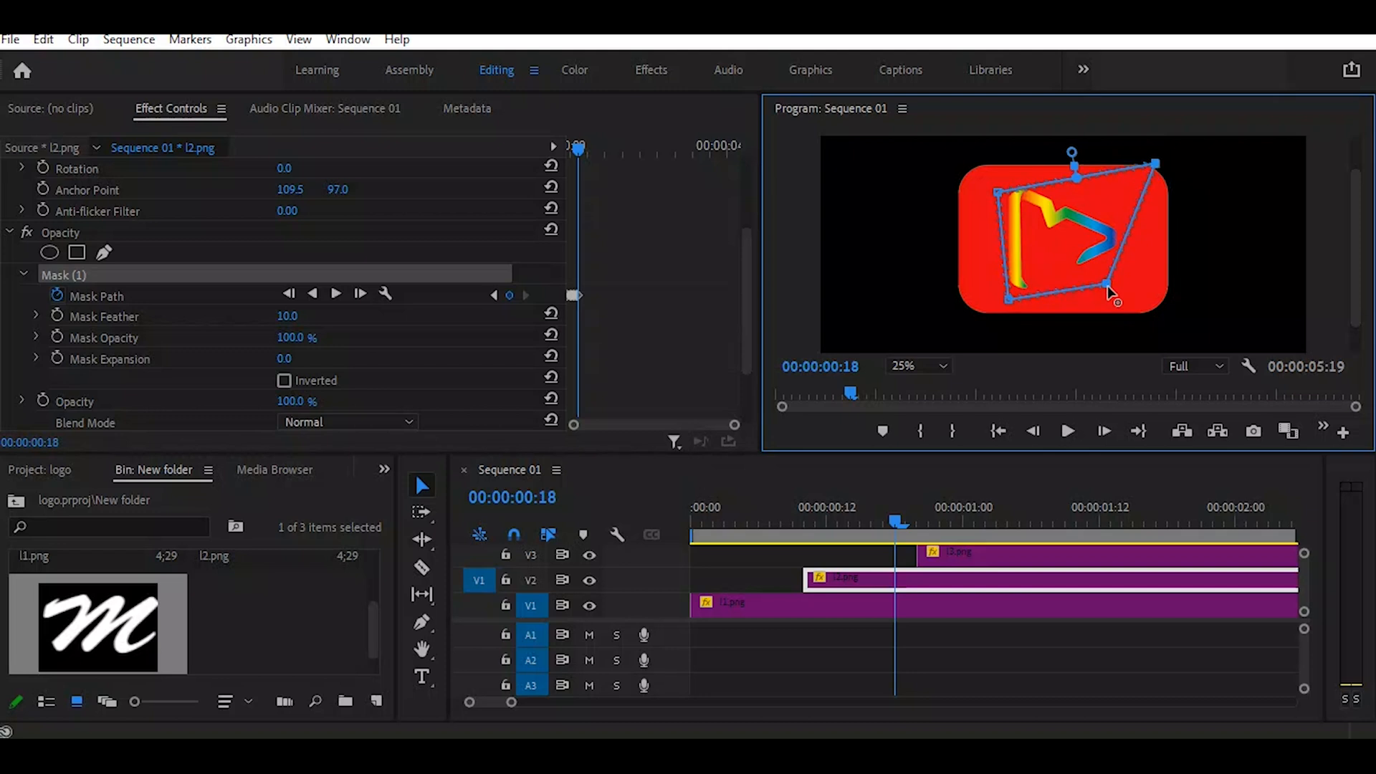
pyautogui.moveTo(995, 195); pyautogui.dragTo(996, 184)
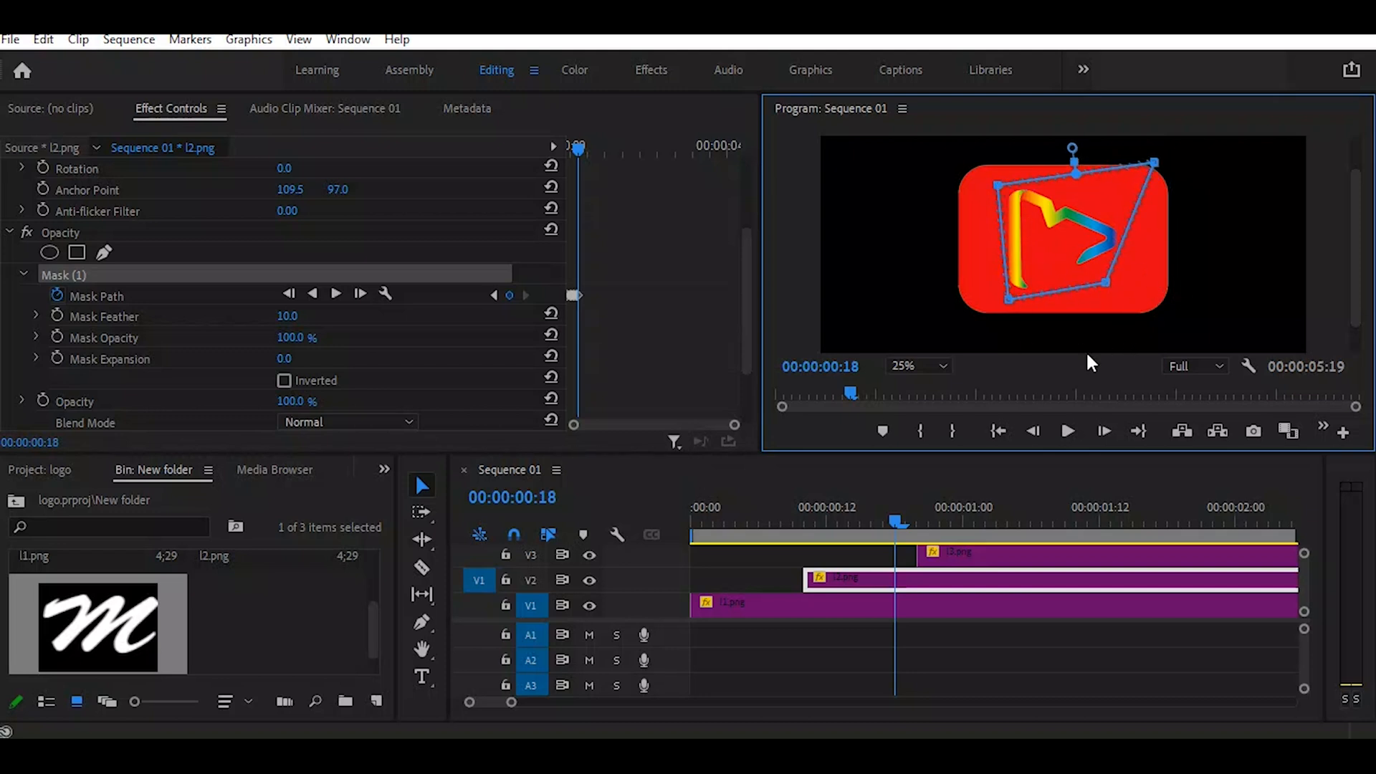
# Step: Play the sequence from the beginning to review the combined logo reveal
pyautogui.moveTo(892, 518); pyautogui.dragTo(548, 551)
pyautogui.press('space')
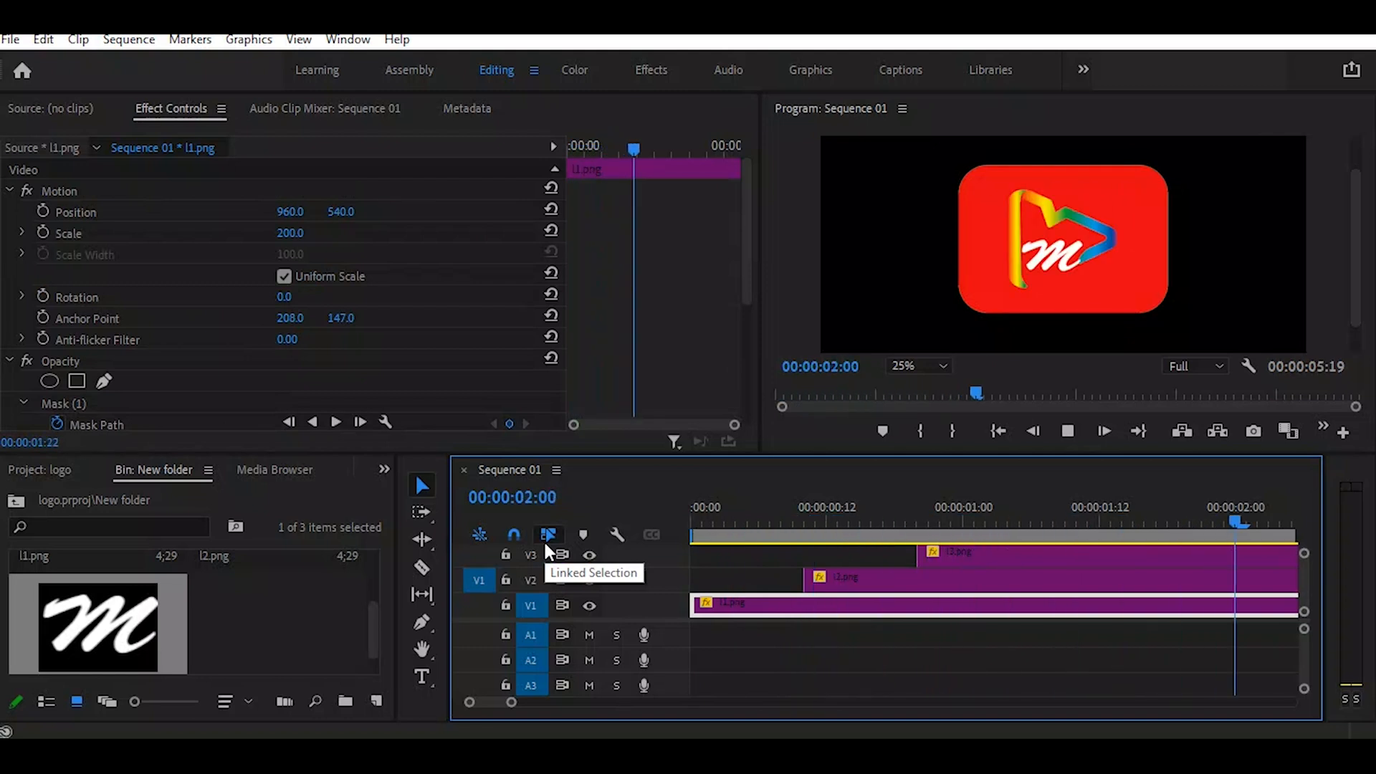
pyautogui.press('space')
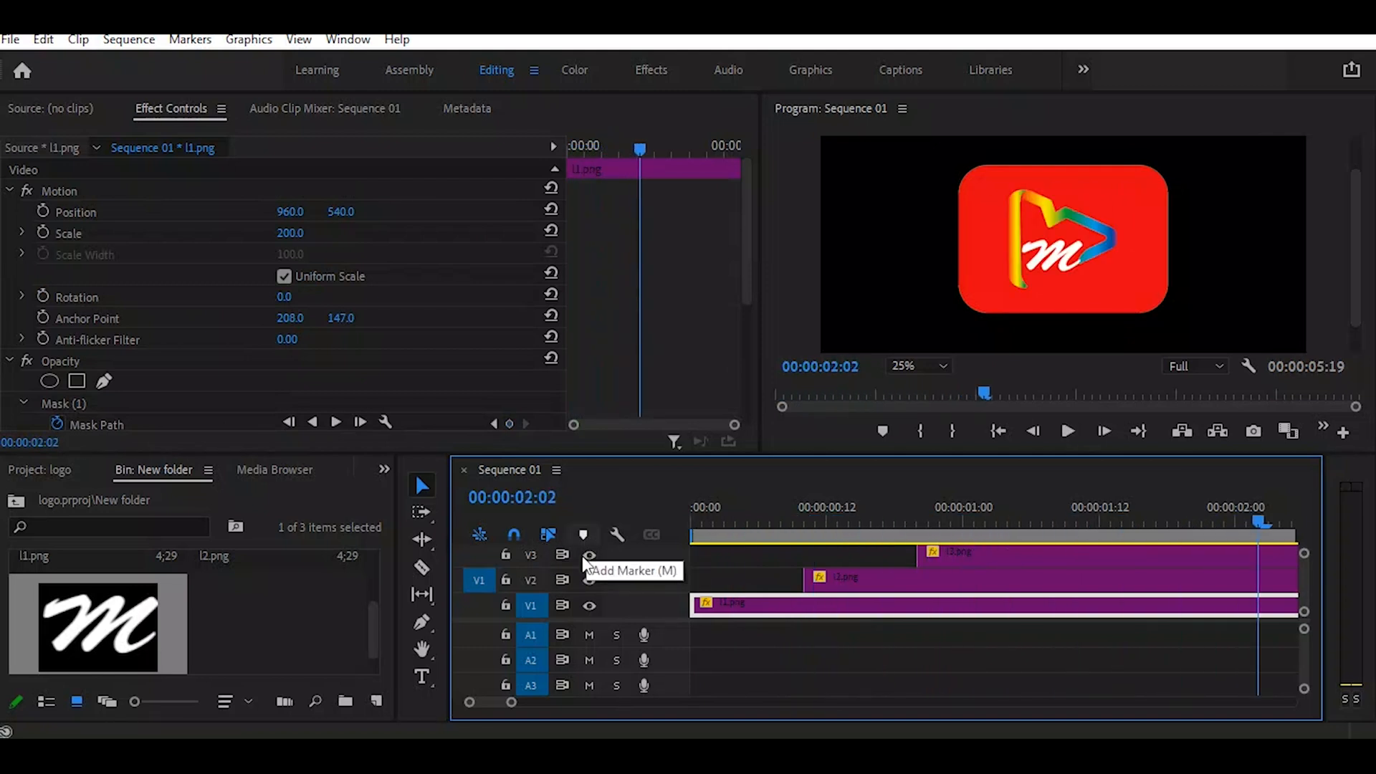
# Step: Add a four-point polygon opacity mask to the l3.png clip at its start, 00:00:00:20
pyautogui.click(1000, 557)
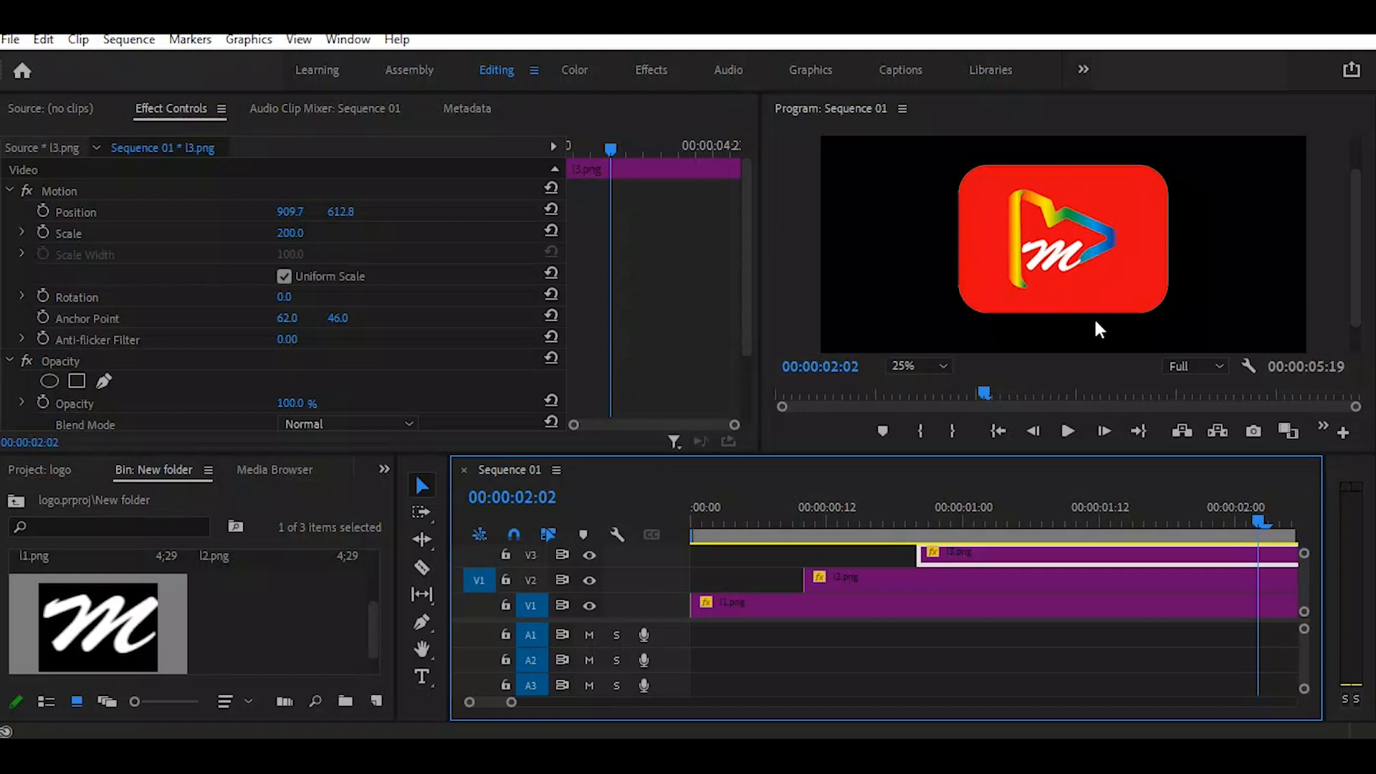
pyautogui.click(941, 525)
pyautogui.moveTo(941, 525); pyautogui.dragTo(923, 530)
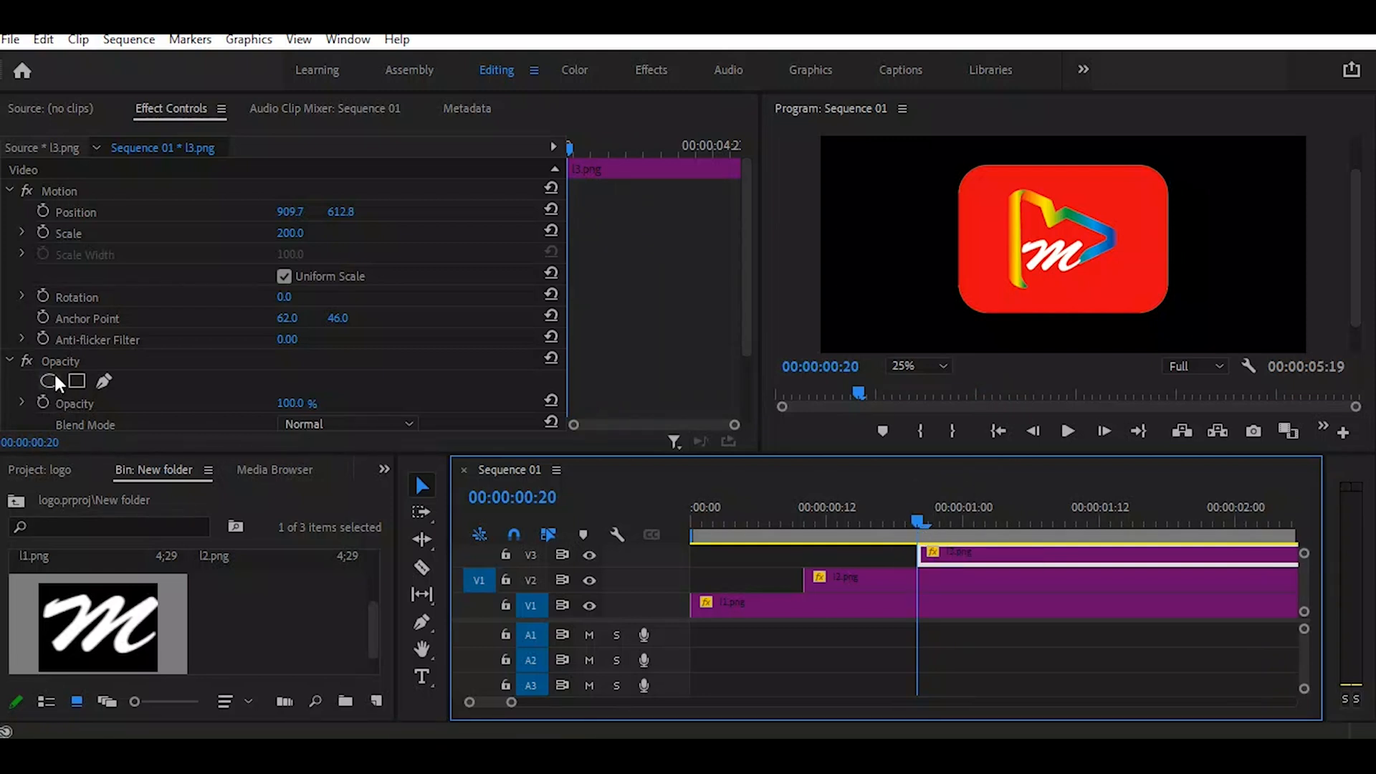
pyautogui.click(81, 383)
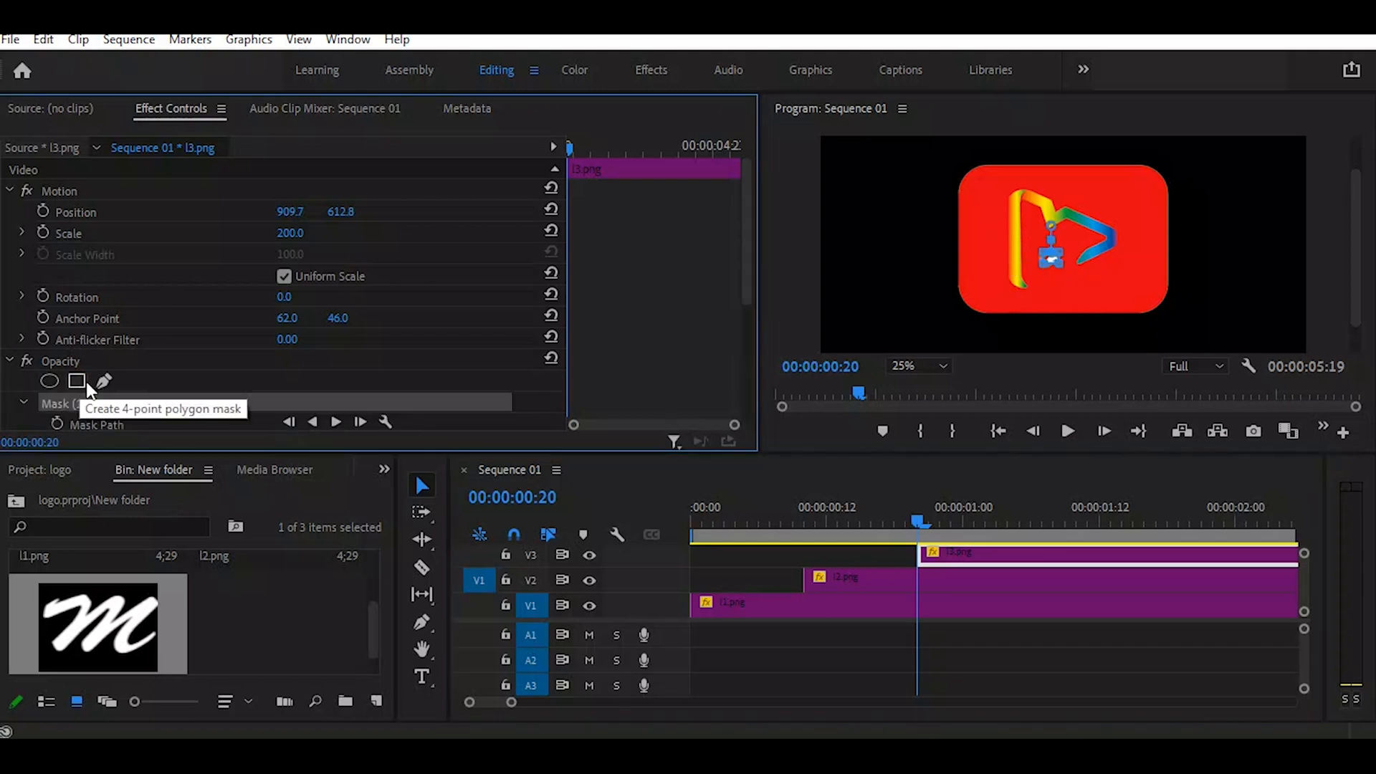
pyautogui.click(1064, 259)
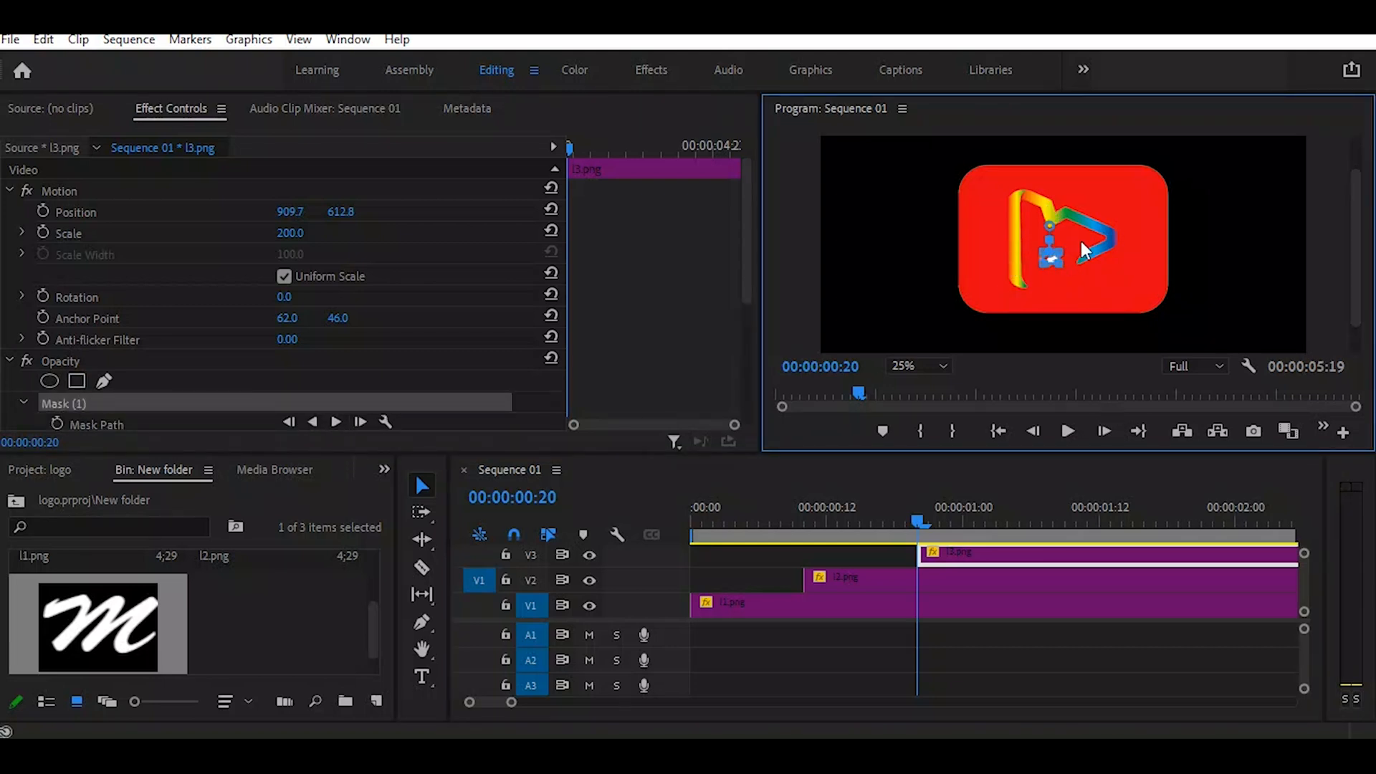
# Step: Enlarge the l3.png mask by moving its corners outward until it encloses the whole white m
pyautogui.click(919, 366)
pyautogui.click(911, 500)
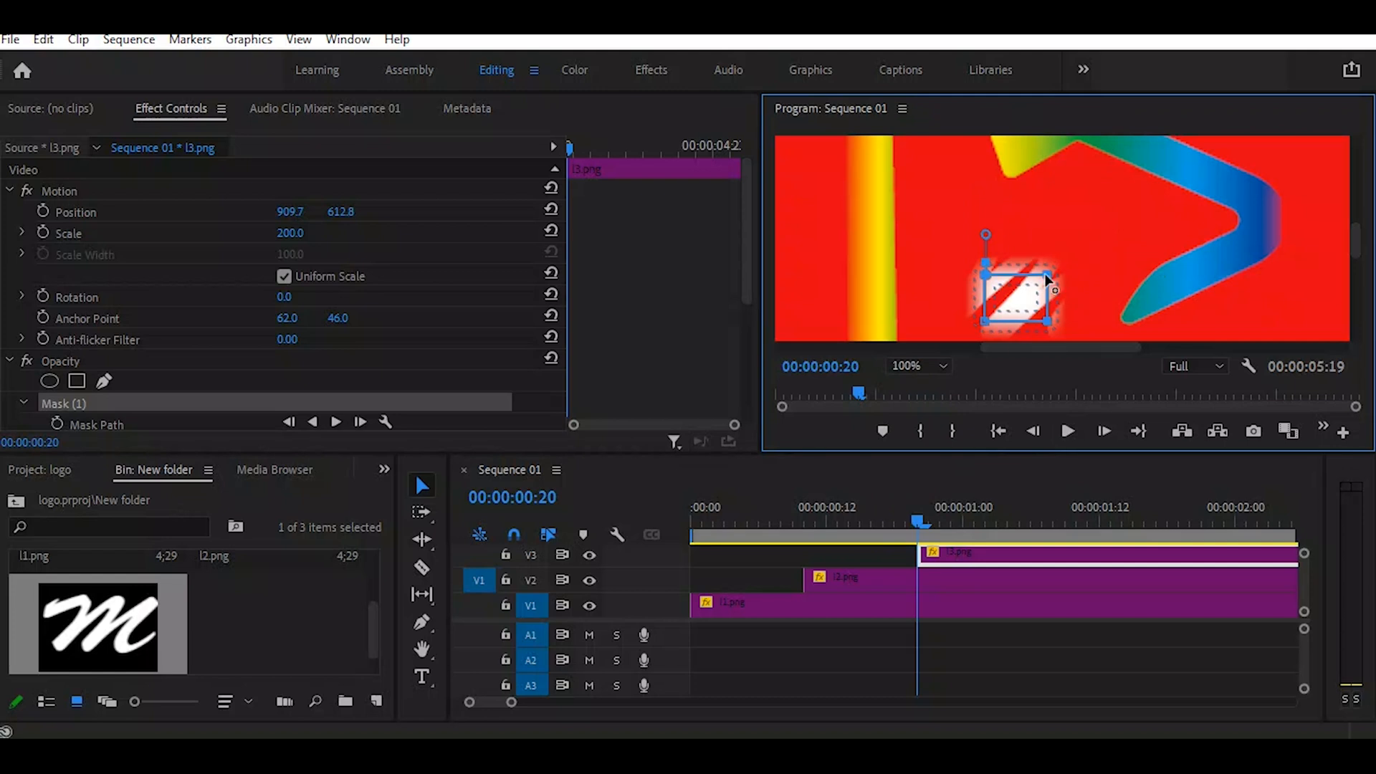
pyautogui.moveTo(1047, 320); pyautogui.dragTo(1183, 332)
pyautogui.moveTo(1047, 275); pyautogui.dragTo(1185, 208)
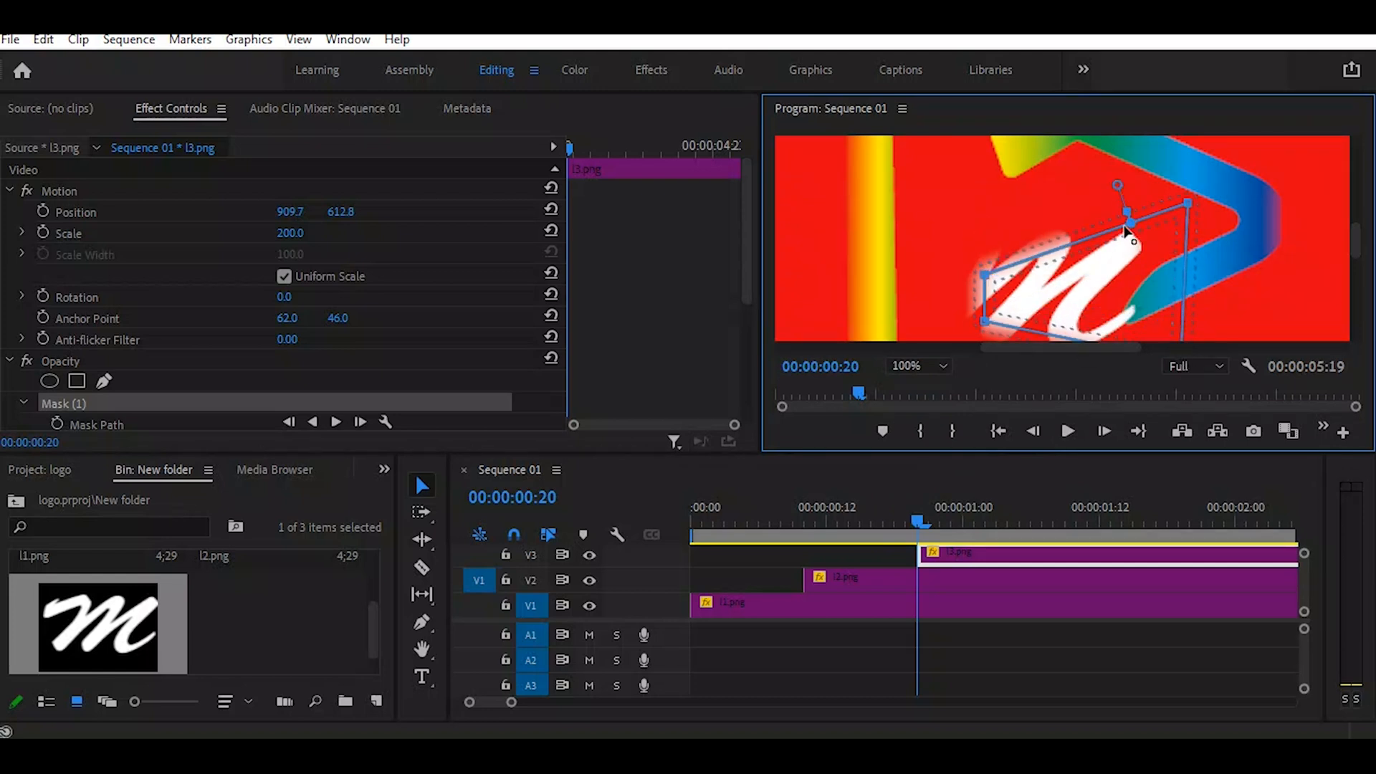
pyautogui.moveTo(985, 276); pyautogui.dragTo(946, 190)
pyautogui.moveTo(984, 322); pyautogui.dragTo(898, 351)
pyautogui.moveTo(945, 190); pyautogui.dragTo(894, 187)
pyautogui.moveTo(1356, 241); pyautogui.dragTo(1356, 254)
# Step: Enable Mask Path keyframing for the l3.png mask at 00:00:00:20
pyautogui.press('Left')
pyautogui.moveTo(907, 524)
pyautogui.mouseDown()
pyautogui.moveTo(837, 528)
pyautogui.moveTo(943, 526)
pyautogui.moveTo(925, 524)
pyautogui.mouseUp()
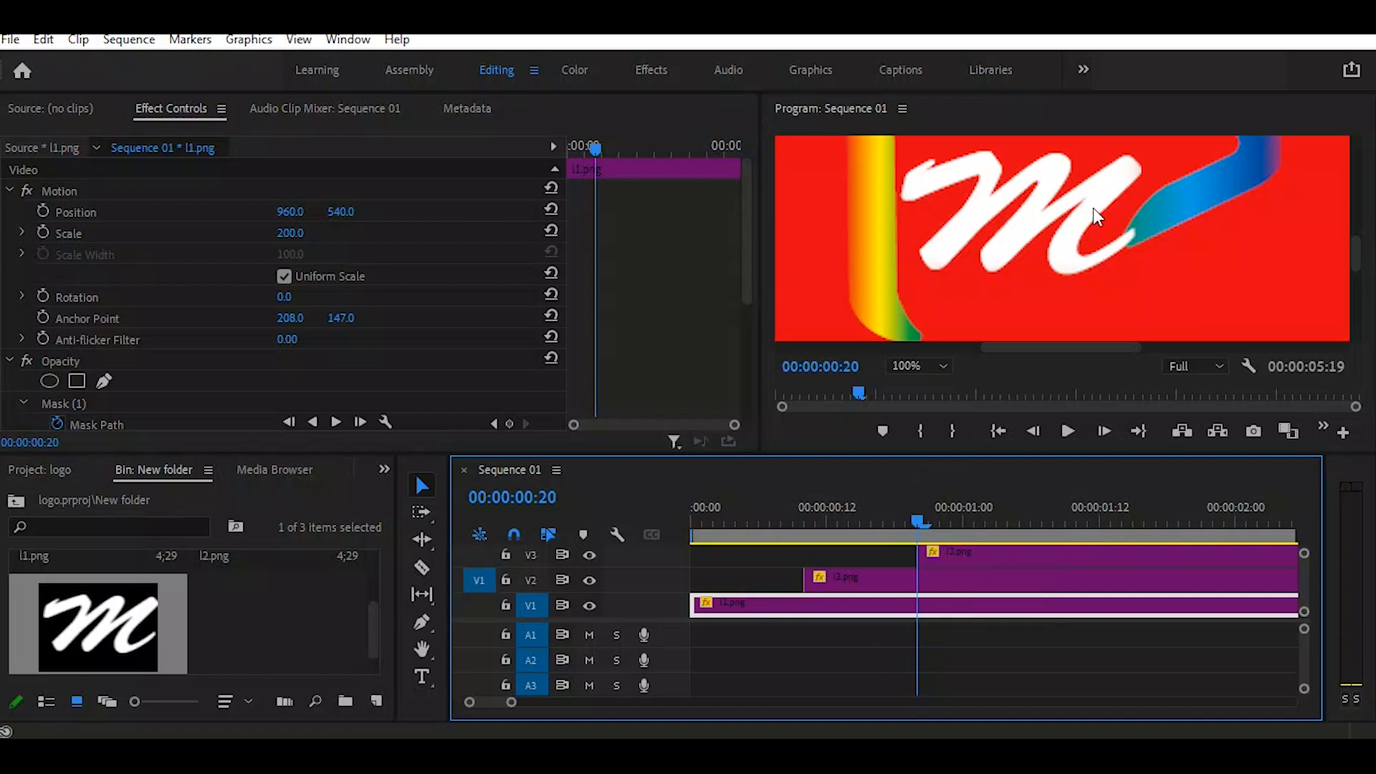
pyautogui.click(71, 406)
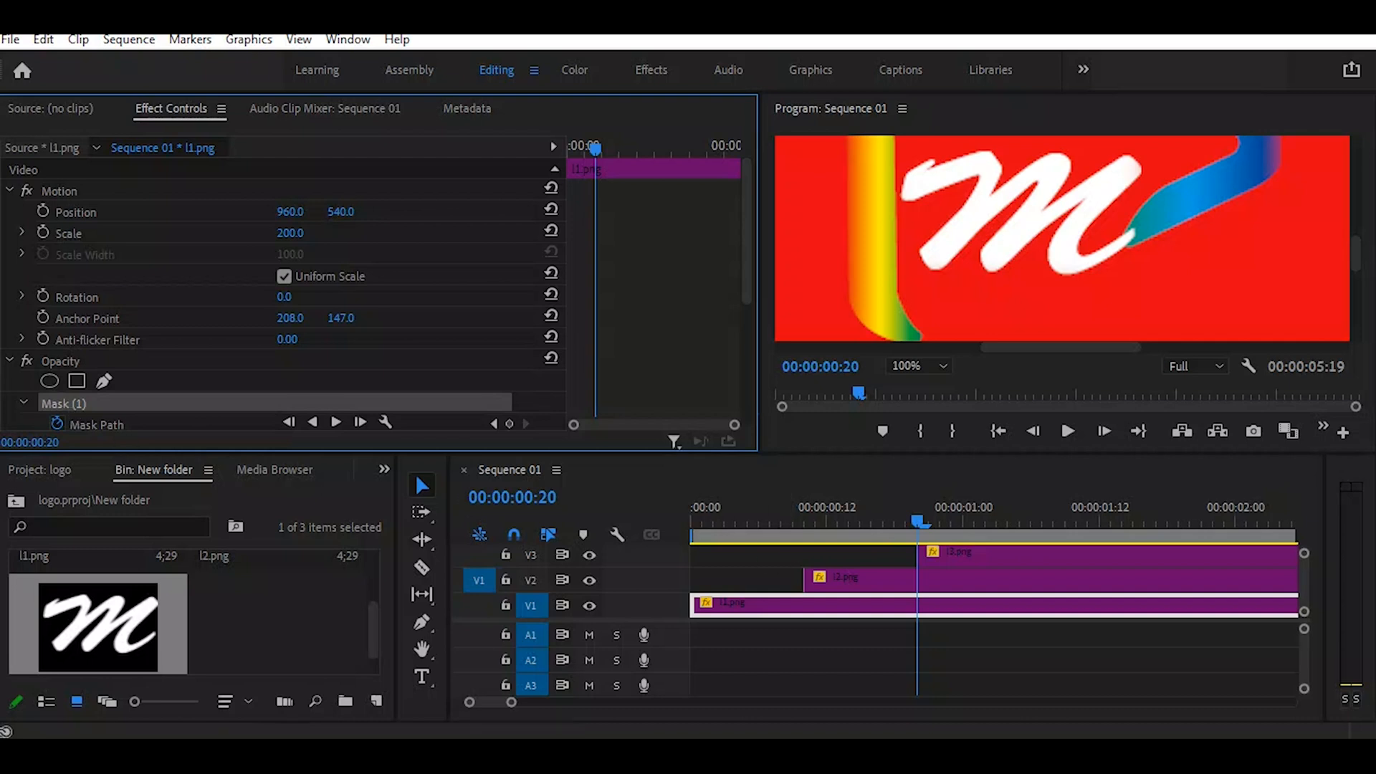
pyautogui.click(976, 562)
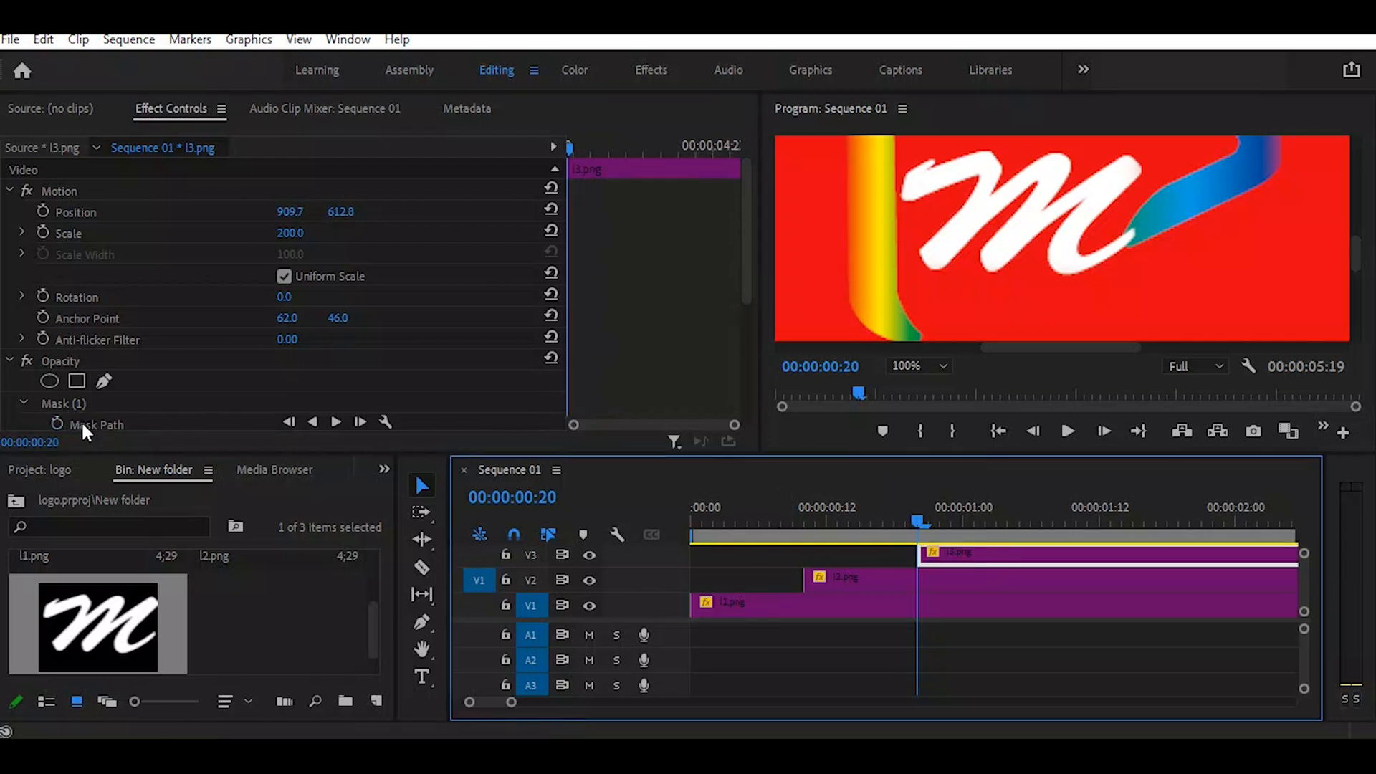
pyautogui.click(61, 423)
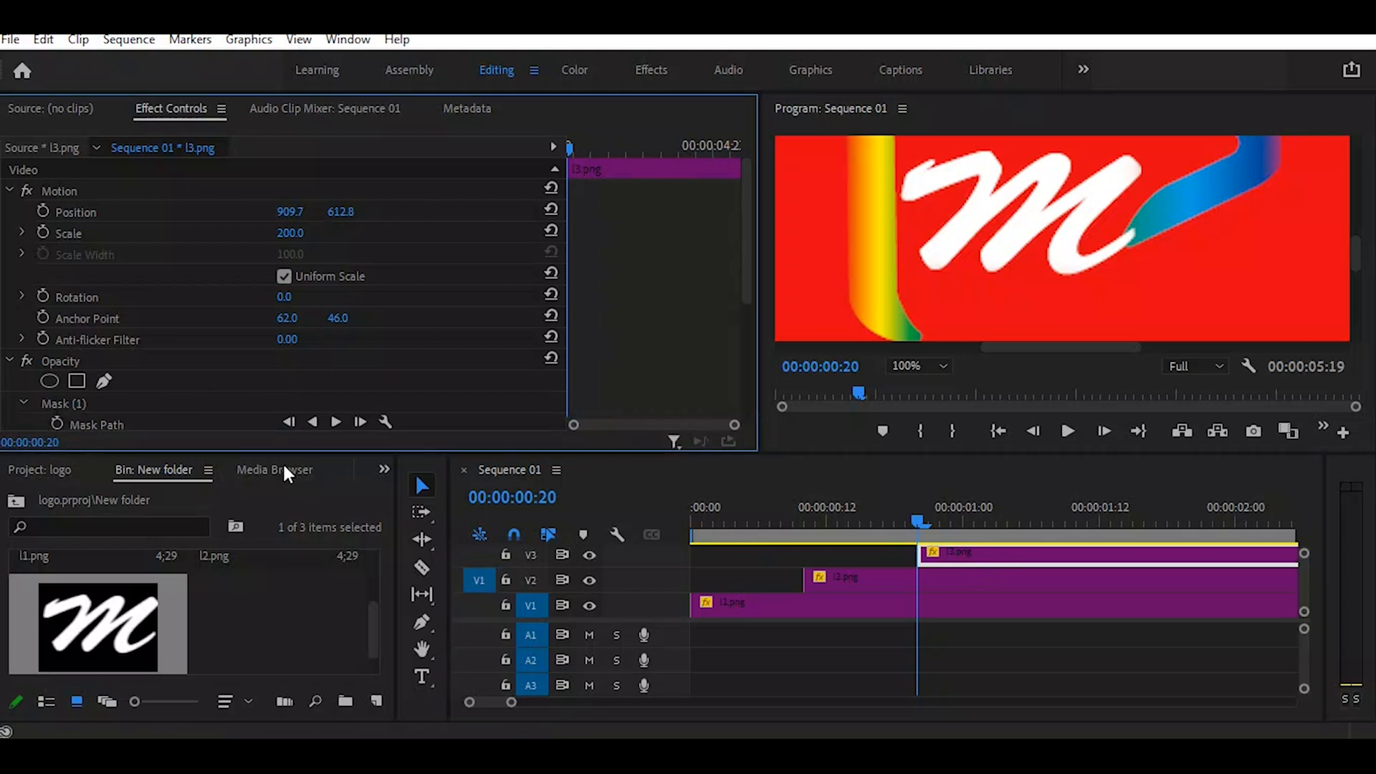
pyautogui.click(956, 558)
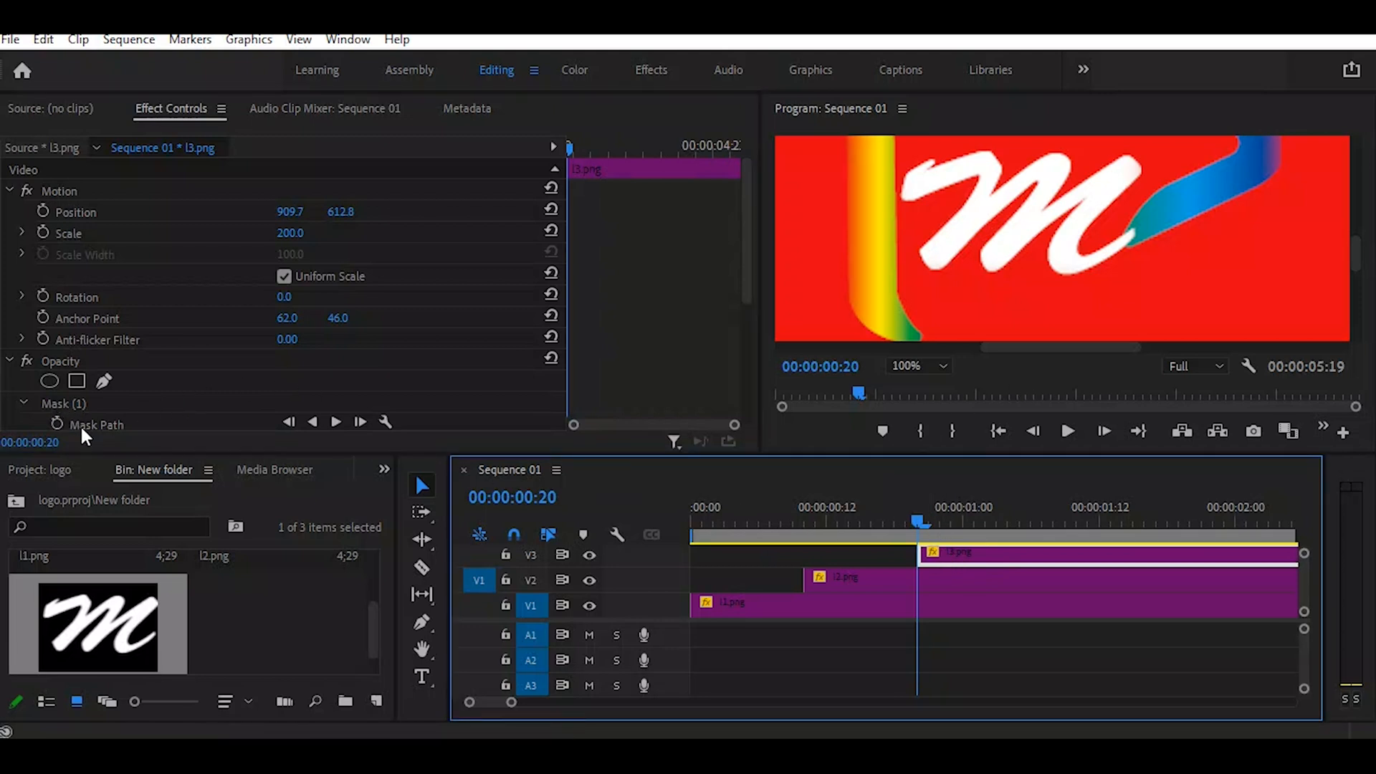
pyautogui.click(106, 424)
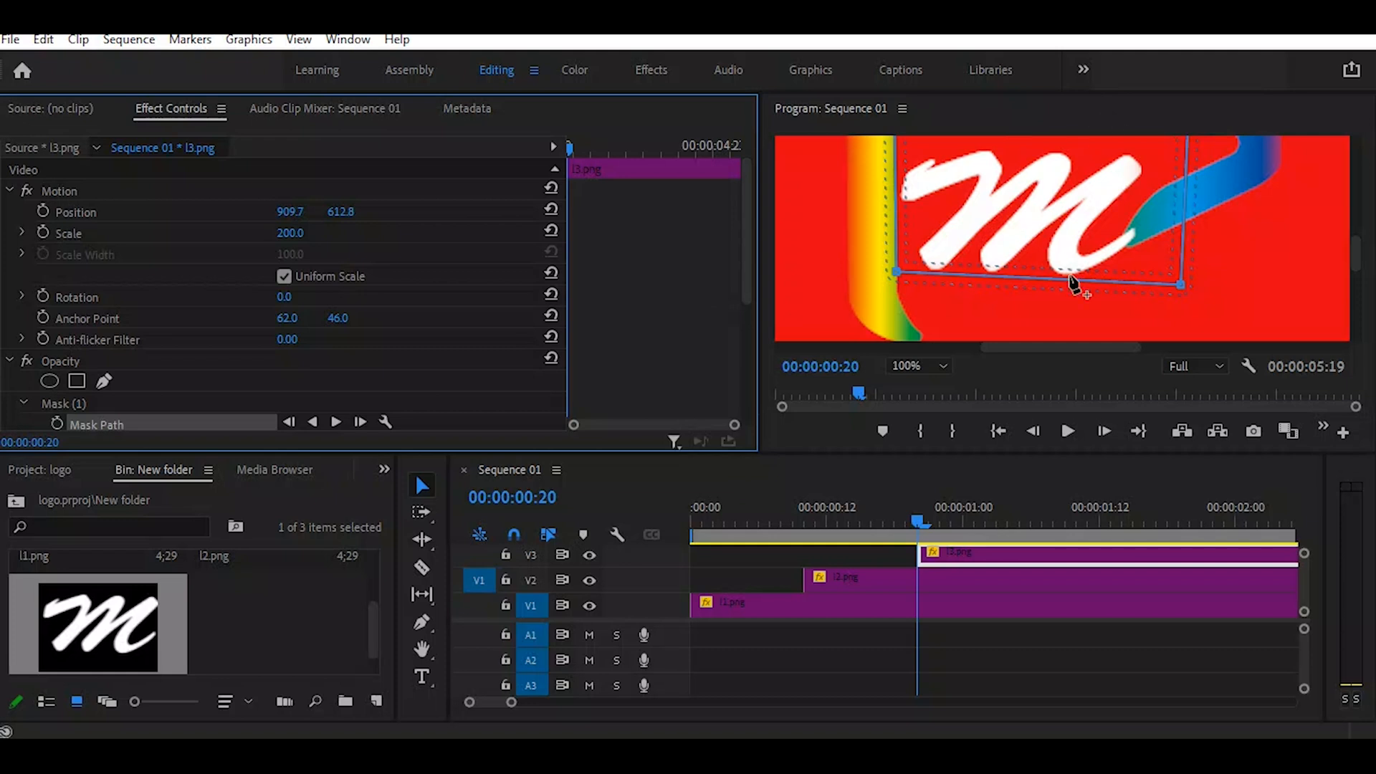
pyautogui.click(58, 425)
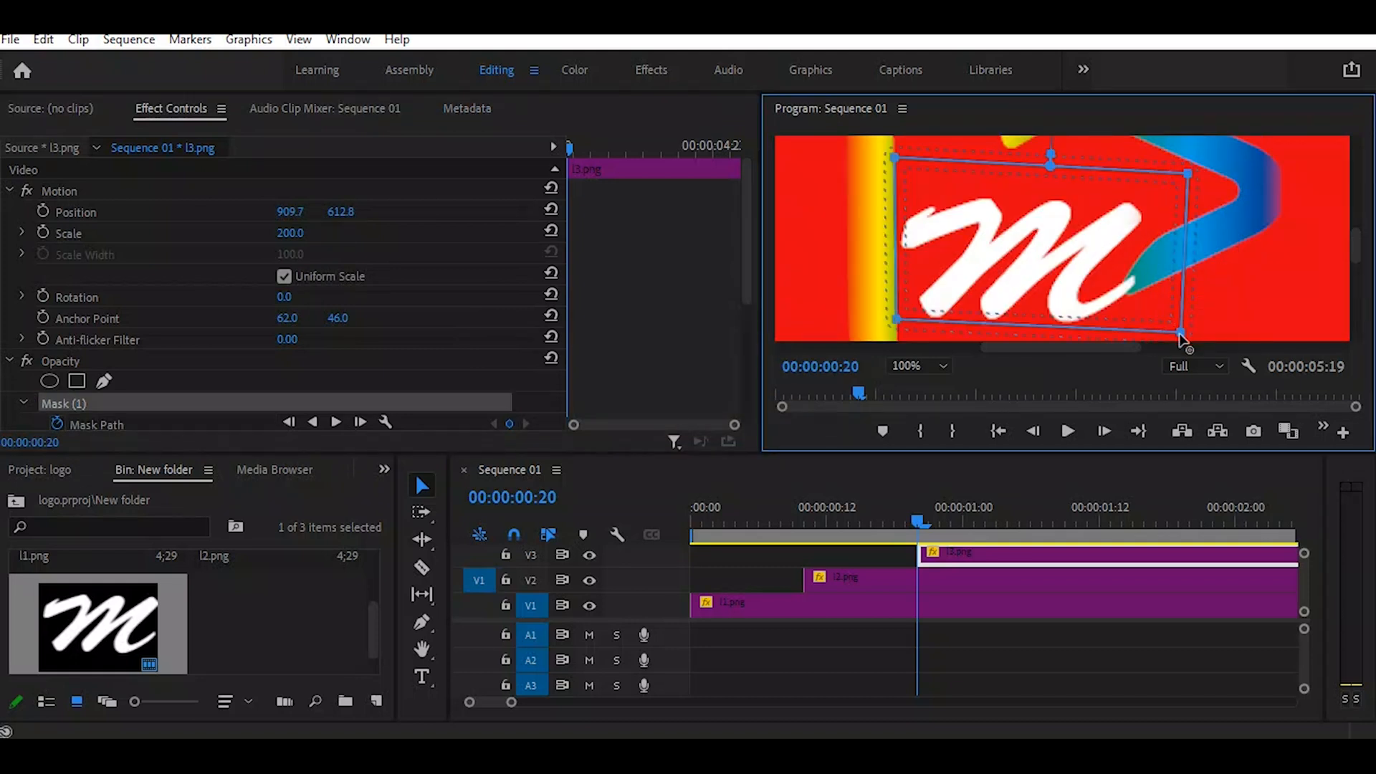
# Step: At 00:00:00:20, narrow the l3.png mask to a thin vertical strip over the m's right tip
pyautogui.moveTo(1181, 333); pyautogui.dragTo(1142, 316)
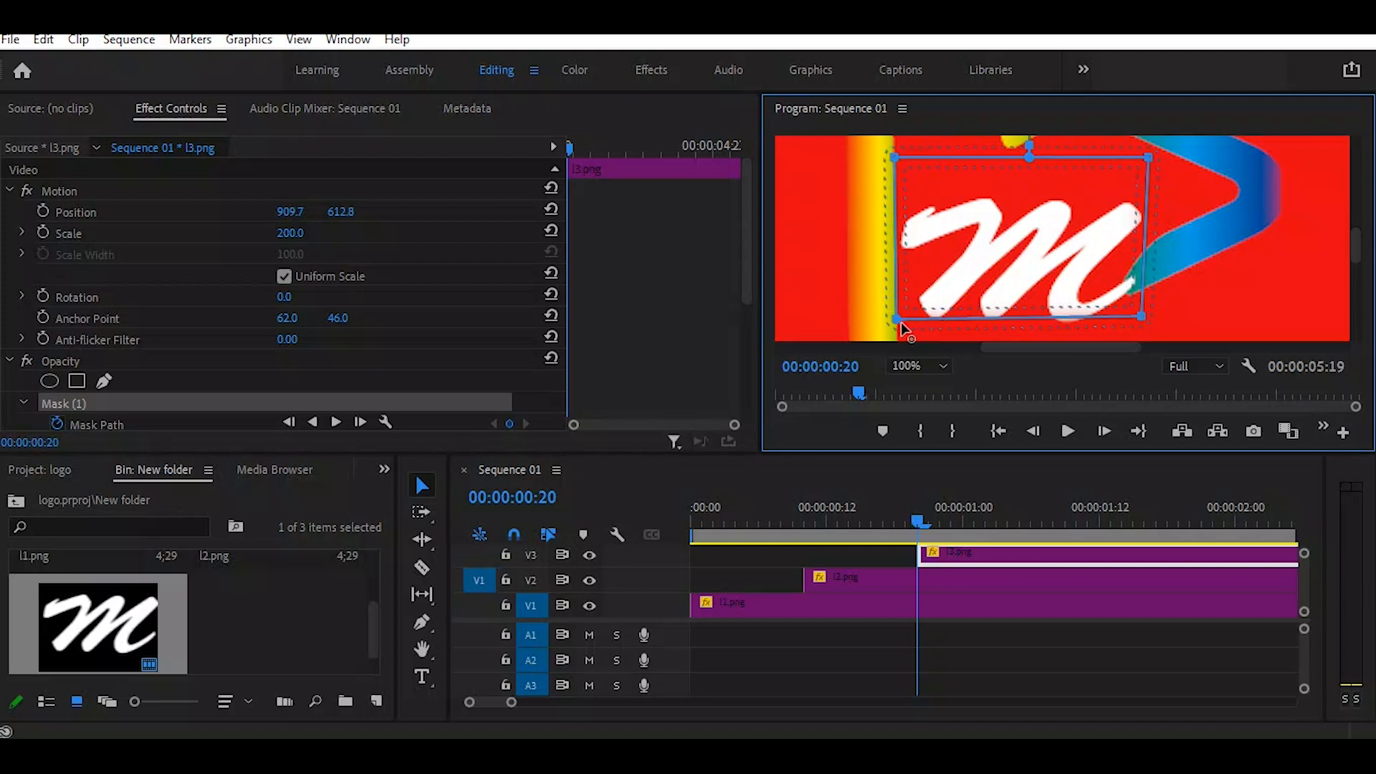
pyautogui.moveTo(898, 324); pyautogui.dragTo(1124, 318)
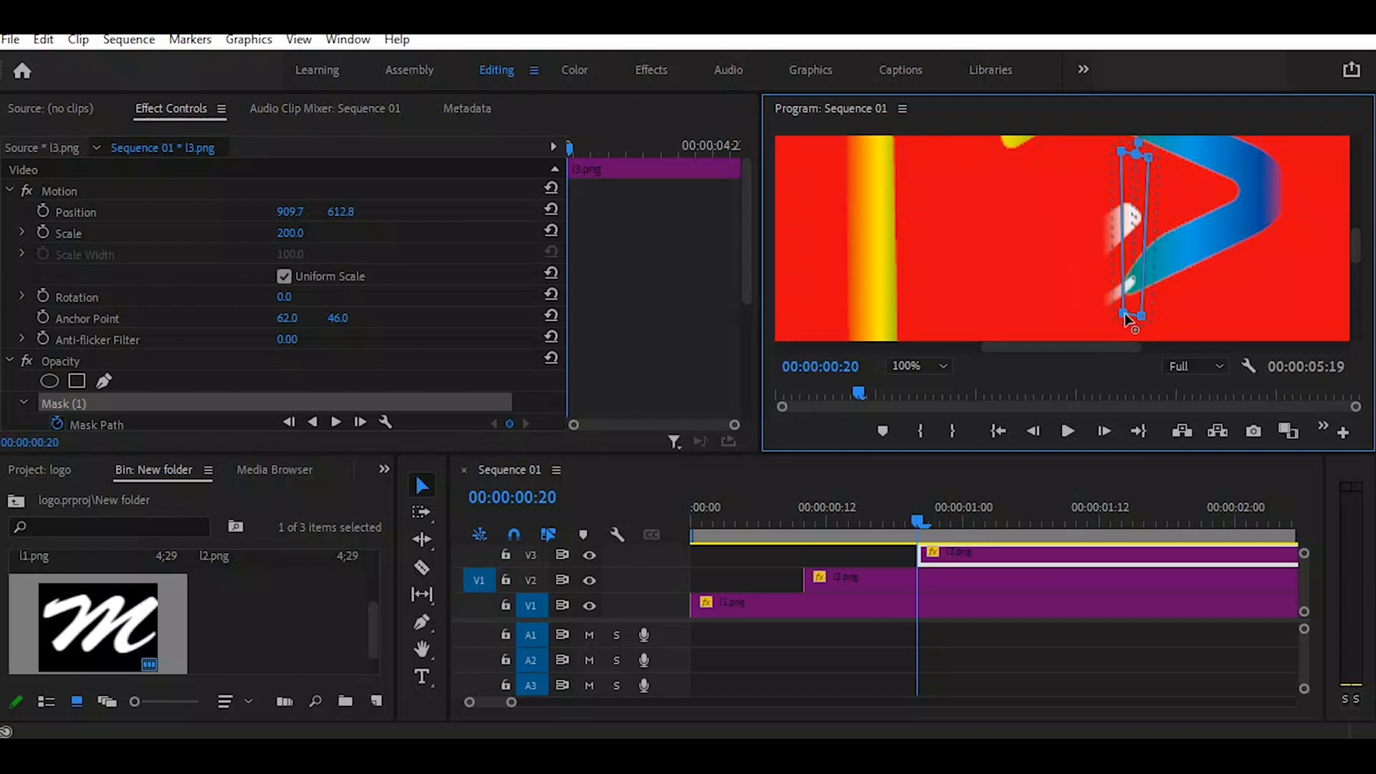
pyautogui.moveTo(1122, 153); pyautogui.dragTo(1132, 159)
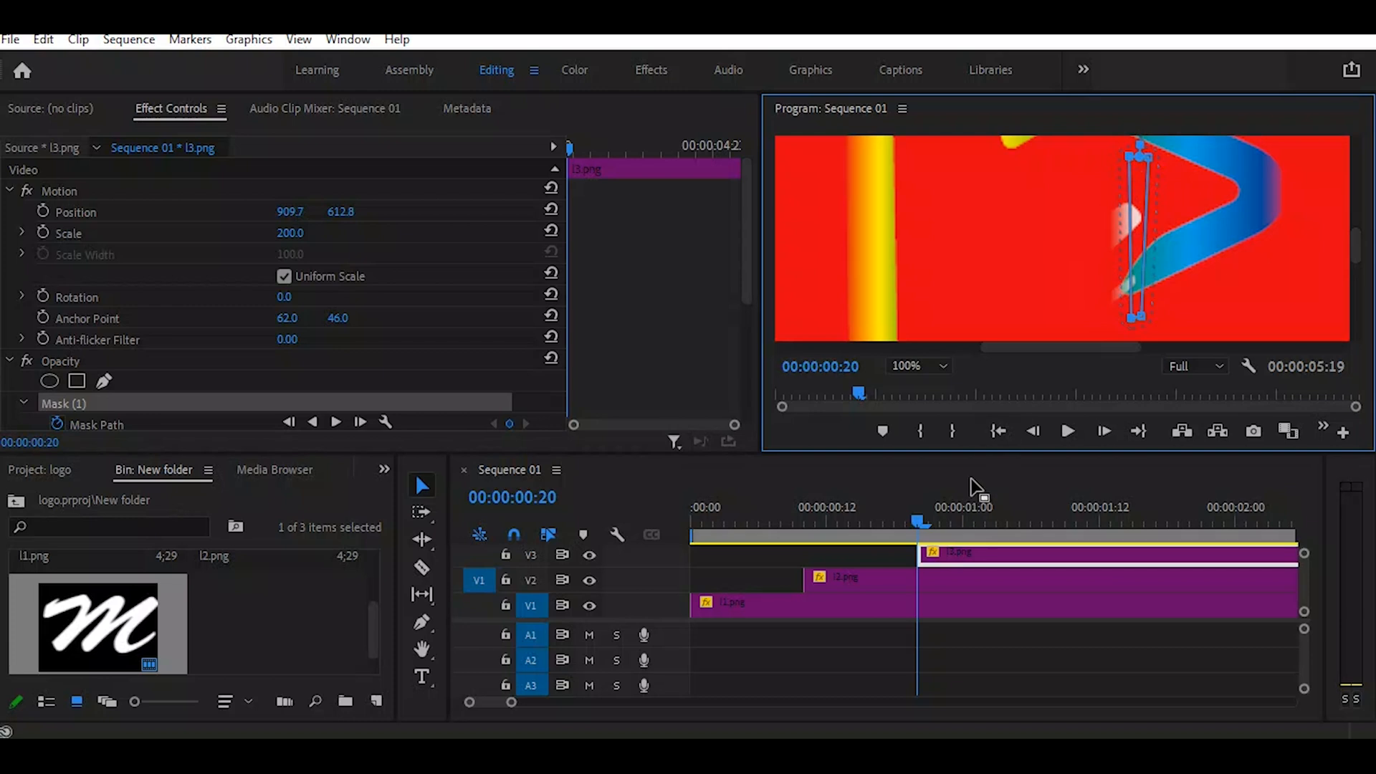
# Step: Widen the l3.png mask leftward at 00:00:00:21 and again at 00:00:00:22 to uncover the m's last stroke
pyautogui.moveTo(919, 520); pyautogui.dragTo(933, 518)
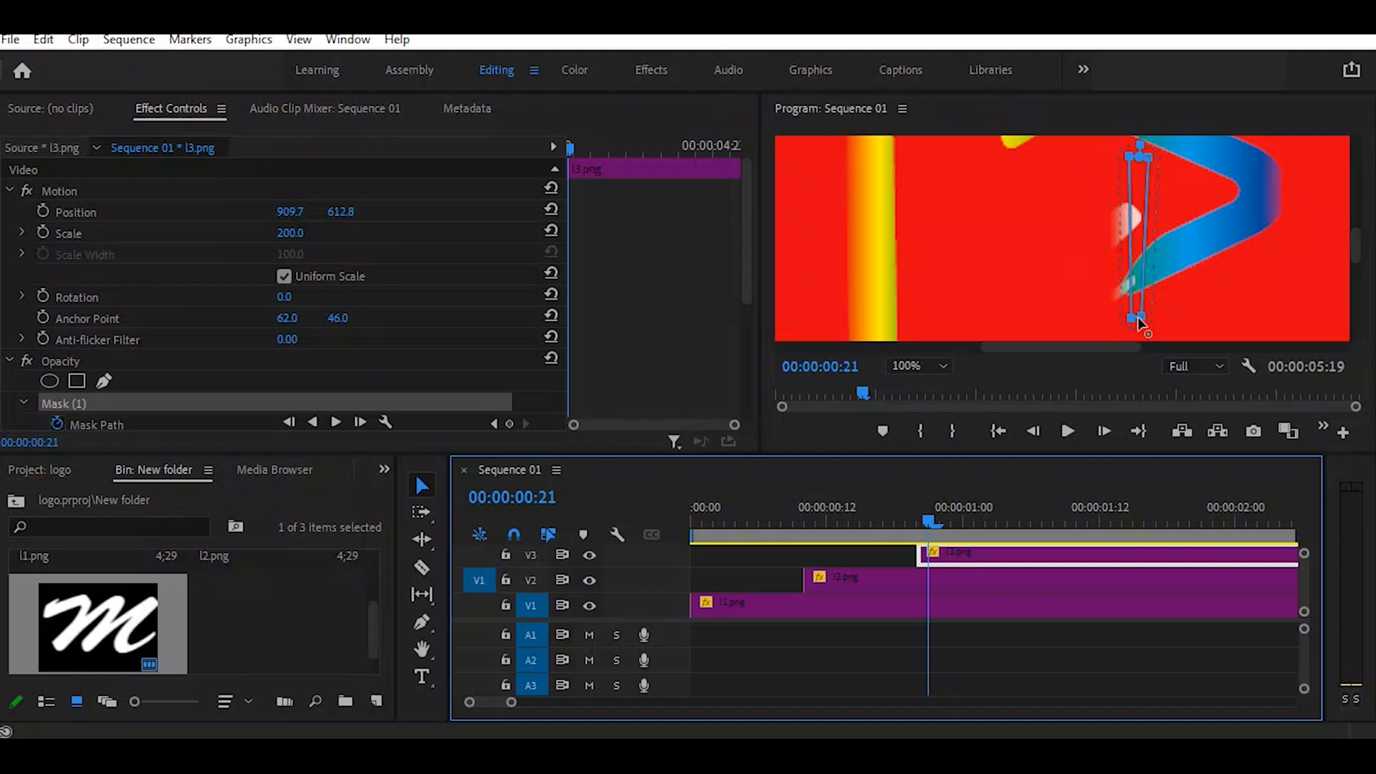
pyautogui.moveTo(1132, 318); pyautogui.dragTo(1101, 320)
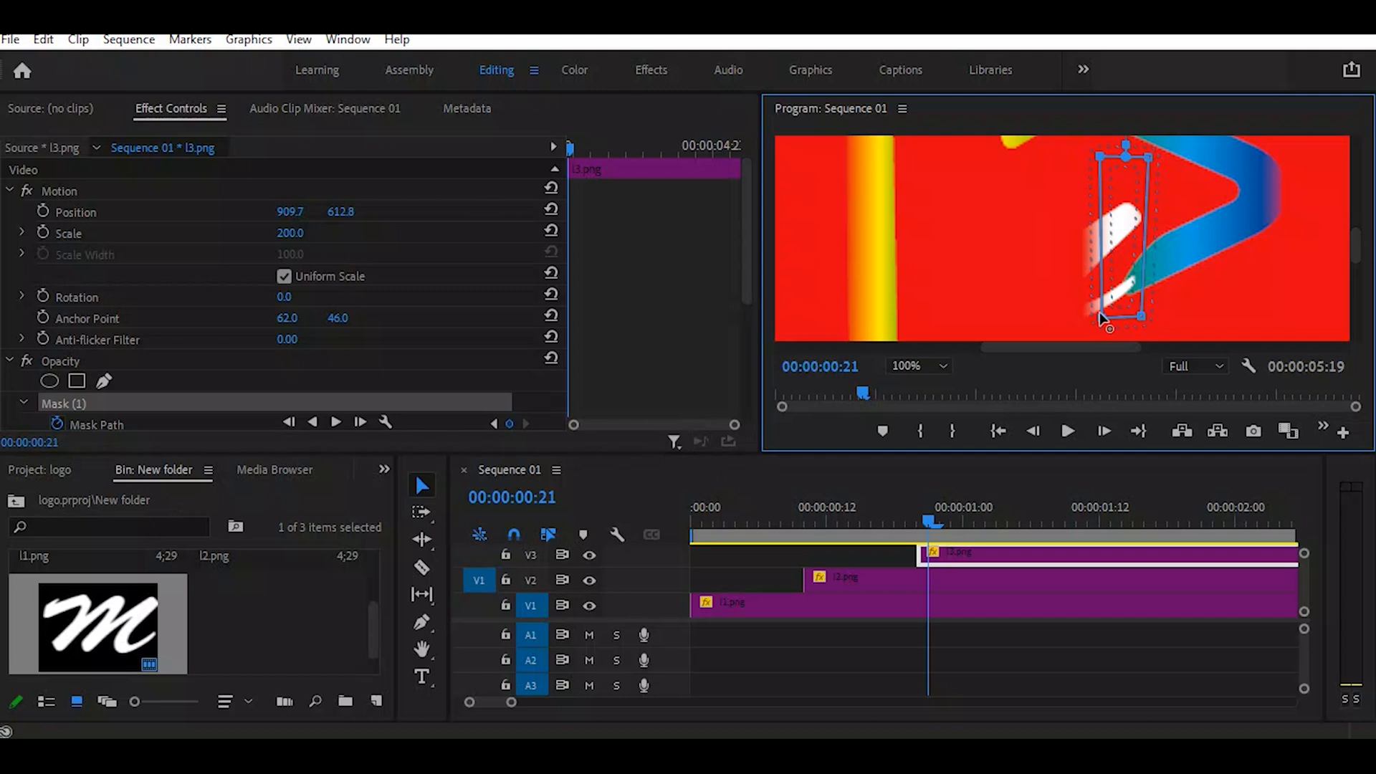
pyautogui.click(942, 522)
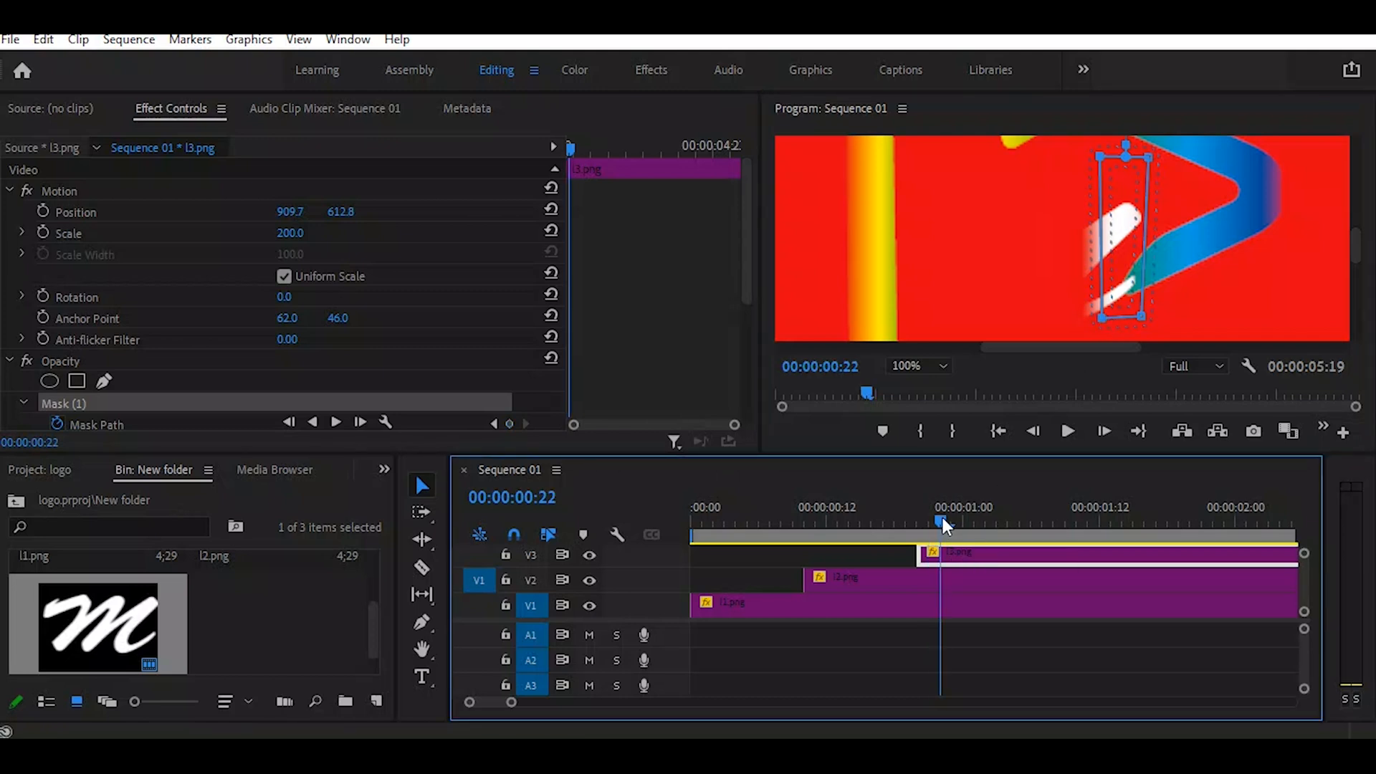
pyautogui.moveTo(1102, 317); pyautogui.dragTo(1061, 330)
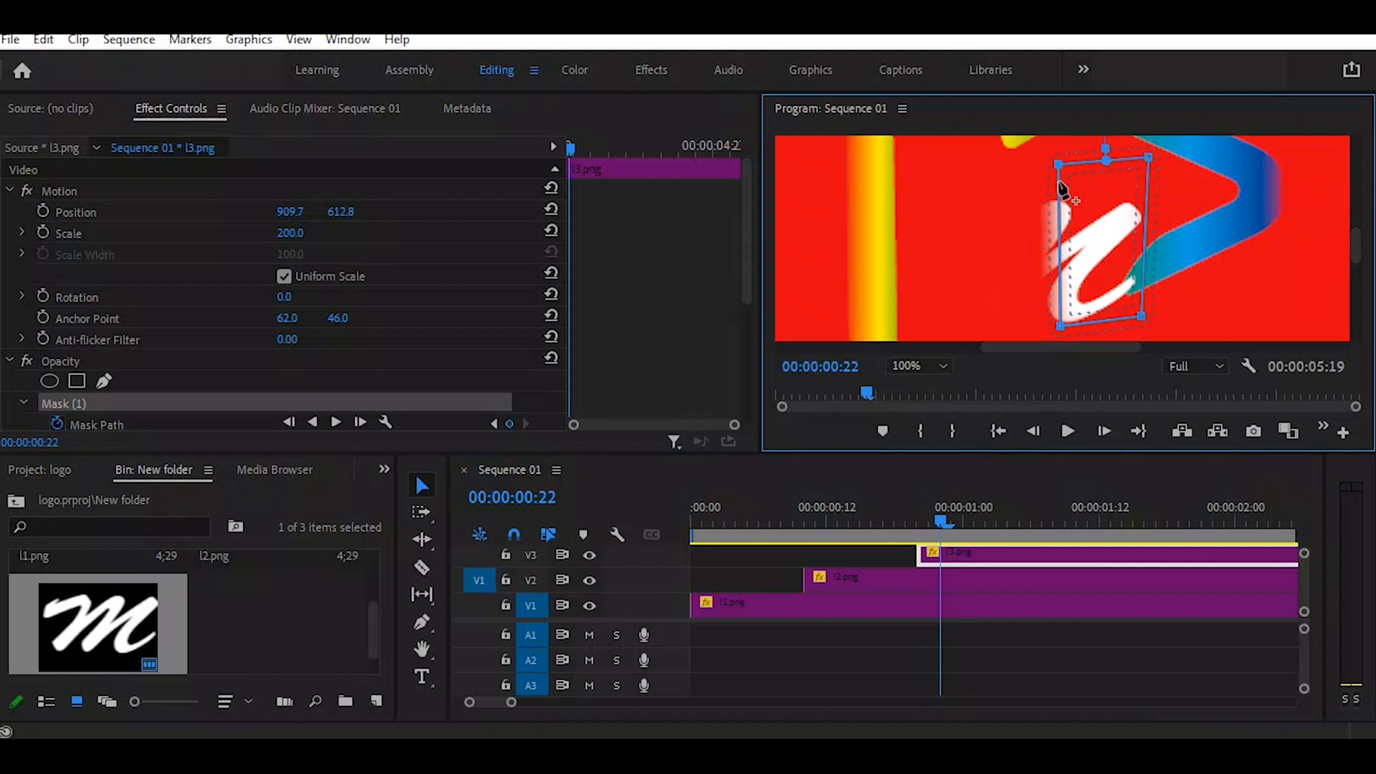
pyautogui.moveTo(1059, 166); pyautogui.dragTo(1081, 166)
pyautogui.moveTo(1077, 163); pyautogui.dragTo(1039, 169)
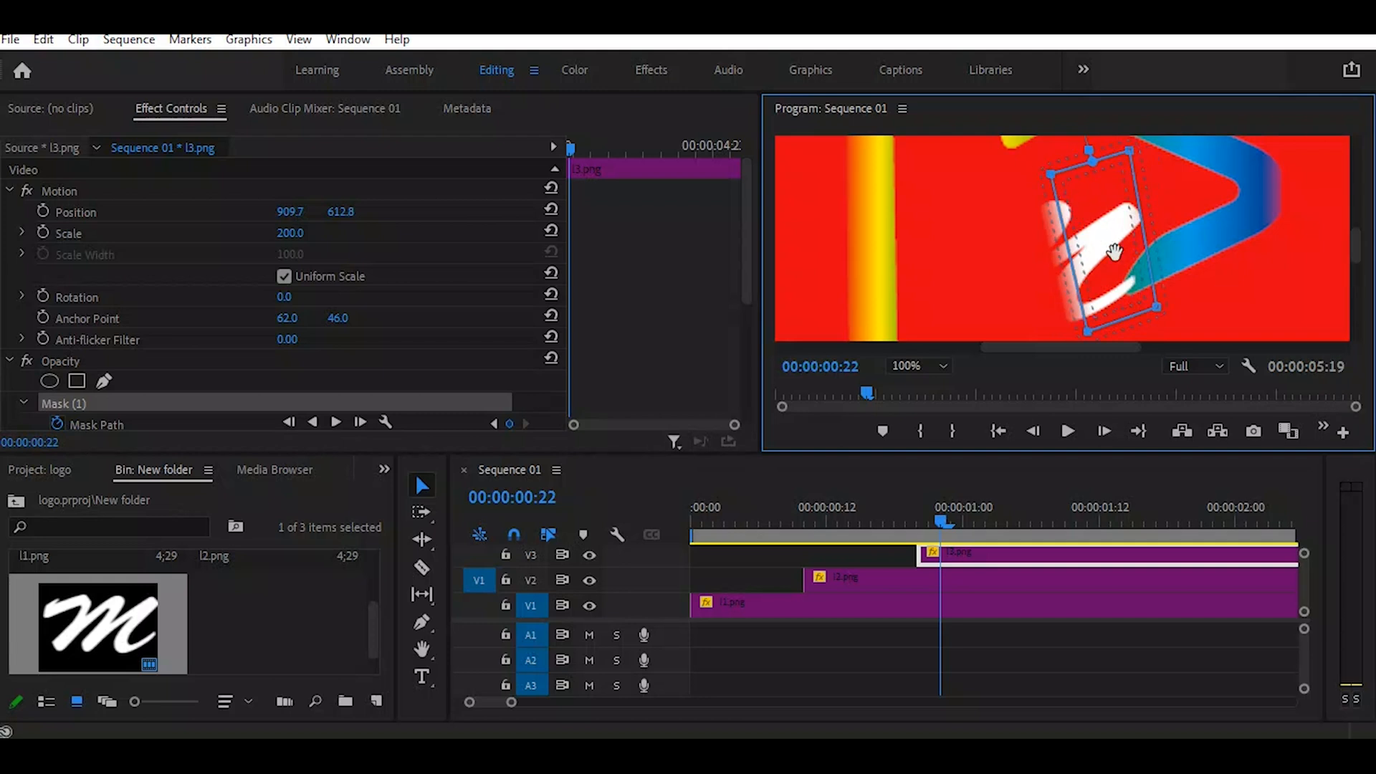
pyautogui.hotkey('ctrl', 'z')
pyautogui.hotkey('ctrl', 'z')
pyautogui.hotkey('ctrl', 'z')
# Step: At 00:00:00:22, slant the l3.png mask's left edge to follow the m's last stroke and hide the middle stroke
pyautogui.moveTo(1068, 164); pyautogui.dragTo(1098, 163)
pyautogui.moveTo(1069, 325); pyautogui.dragTo(1034, 327)
pyautogui.moveTo(1098, 162)
pyautogui.mouseDown()
pyautogui.moveTo(1126, 146)
pyautogui.moveTo(1100, 163)
pyautogui.mouseUp()
pyautogui.click(1102, 167)
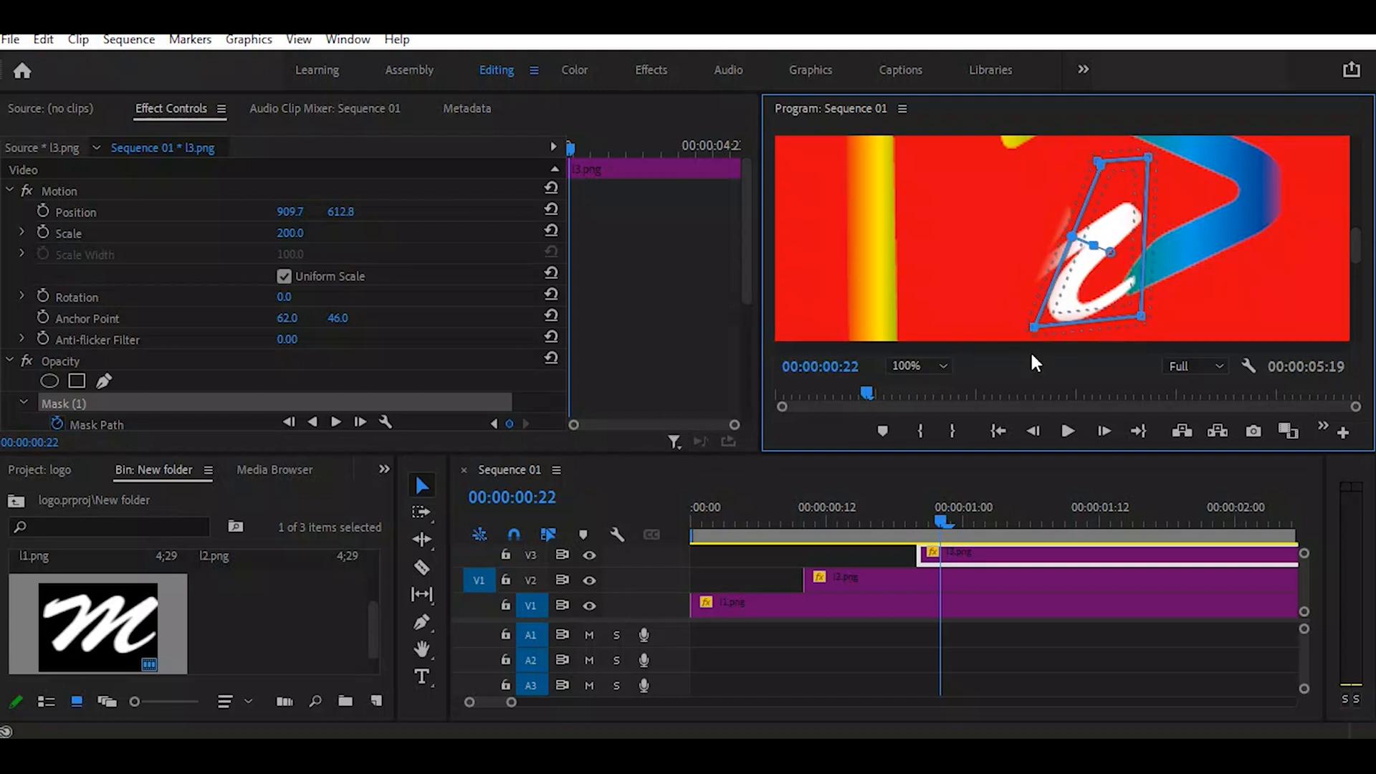
# Step: Shift the l3.png mask's slanted edge leftward at 00:00:00:23 and 00:00:01:00 to uncover the m's middle stroke
pyautogui.click(951, 517)
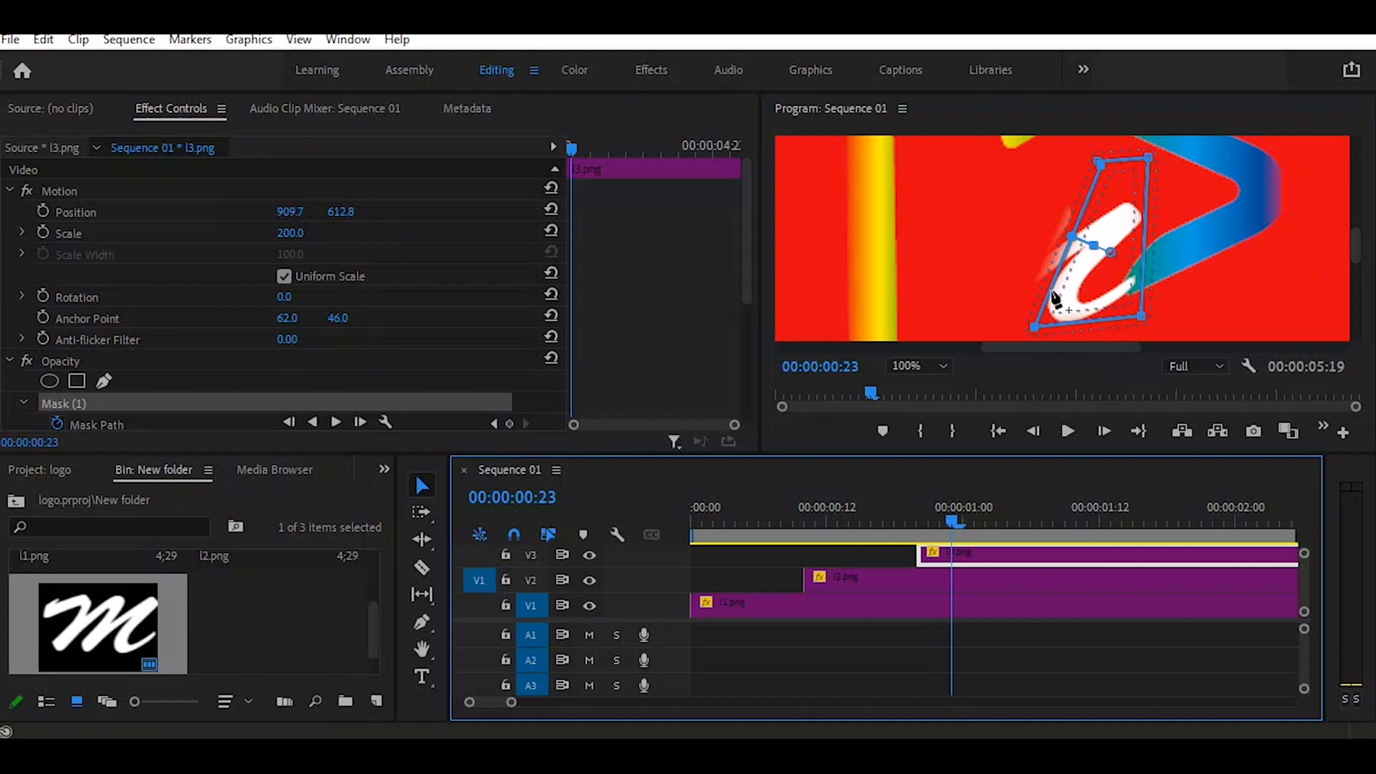
pyautogui.moveTo(1034, 327); pyautogui.dragTo(990, 324)
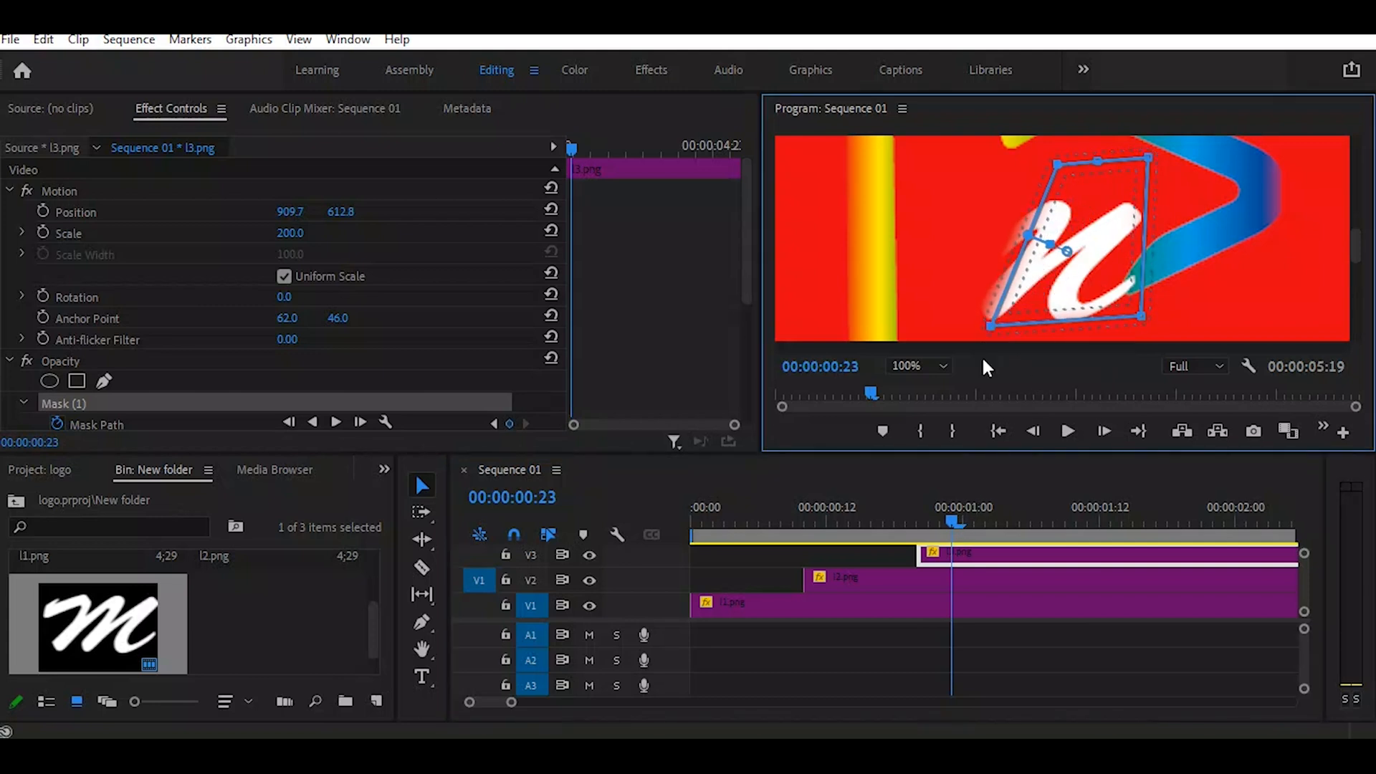
pyautogui.moveTo(950, 520); pyautogui.dragTo(960, 522)
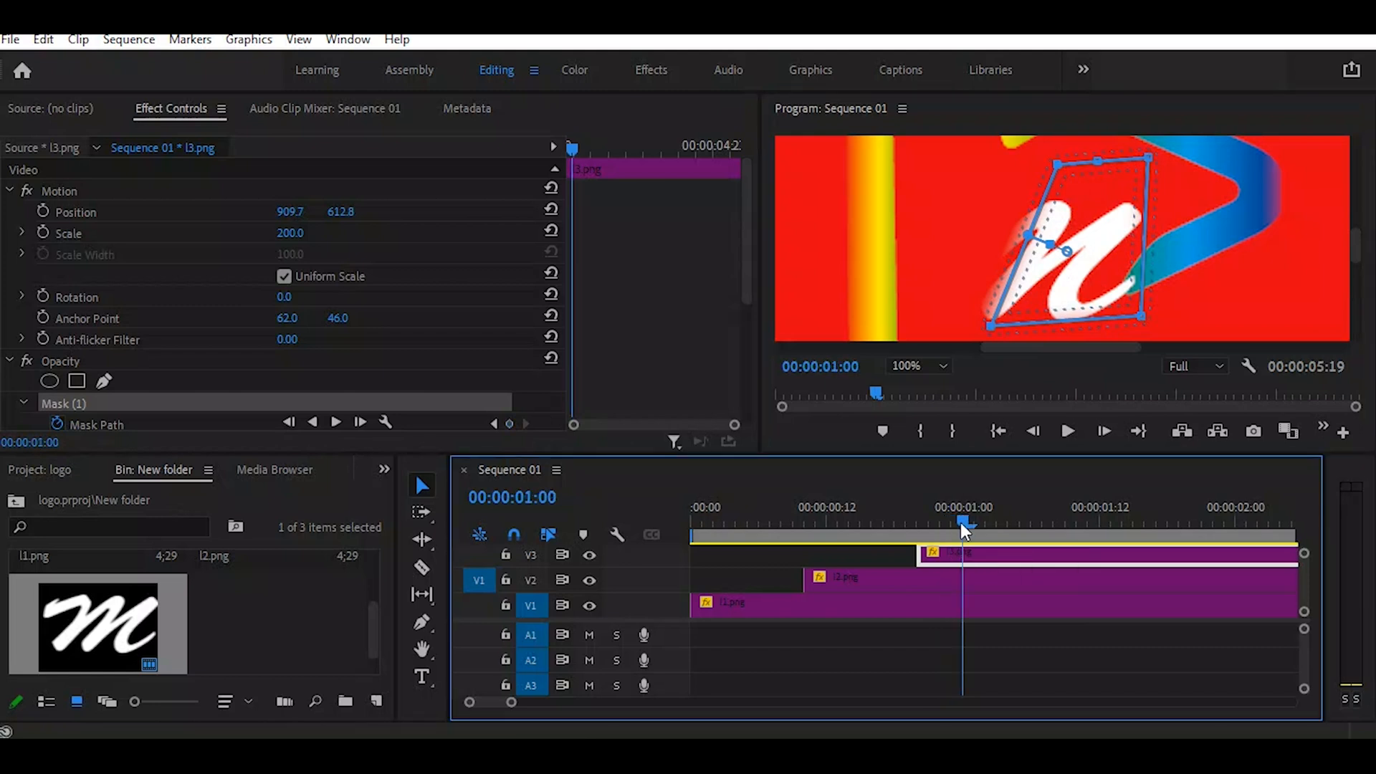
pyautogui.moveTo(990, 326); pyautogui.dragTo(960, 322)
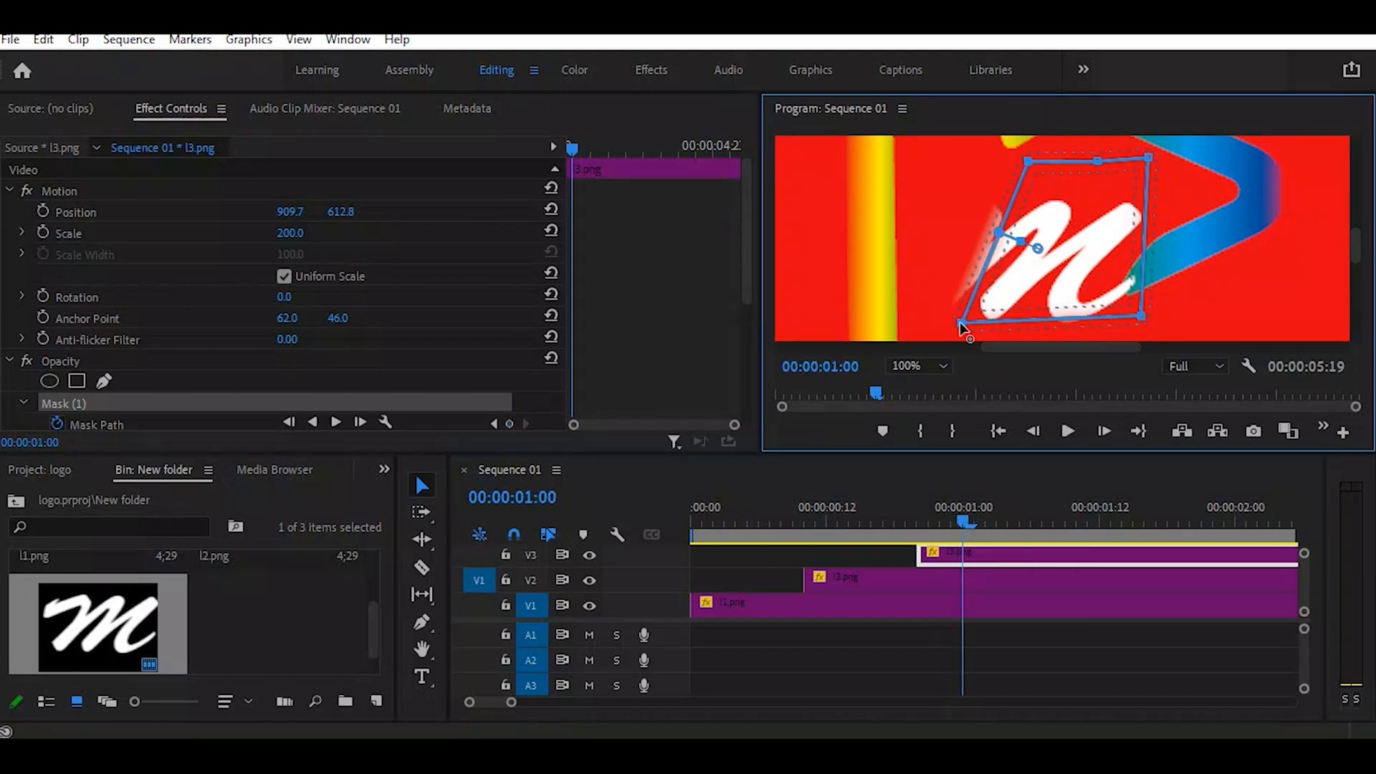
# Step: Extend the l3.png mask's slanted edge leftward at 00:00:01:01 and 00:00:01:03 until the entire m is enclosed
pyautogui.moveTo(966, 523); pyautogui.dragTo(975, 521)
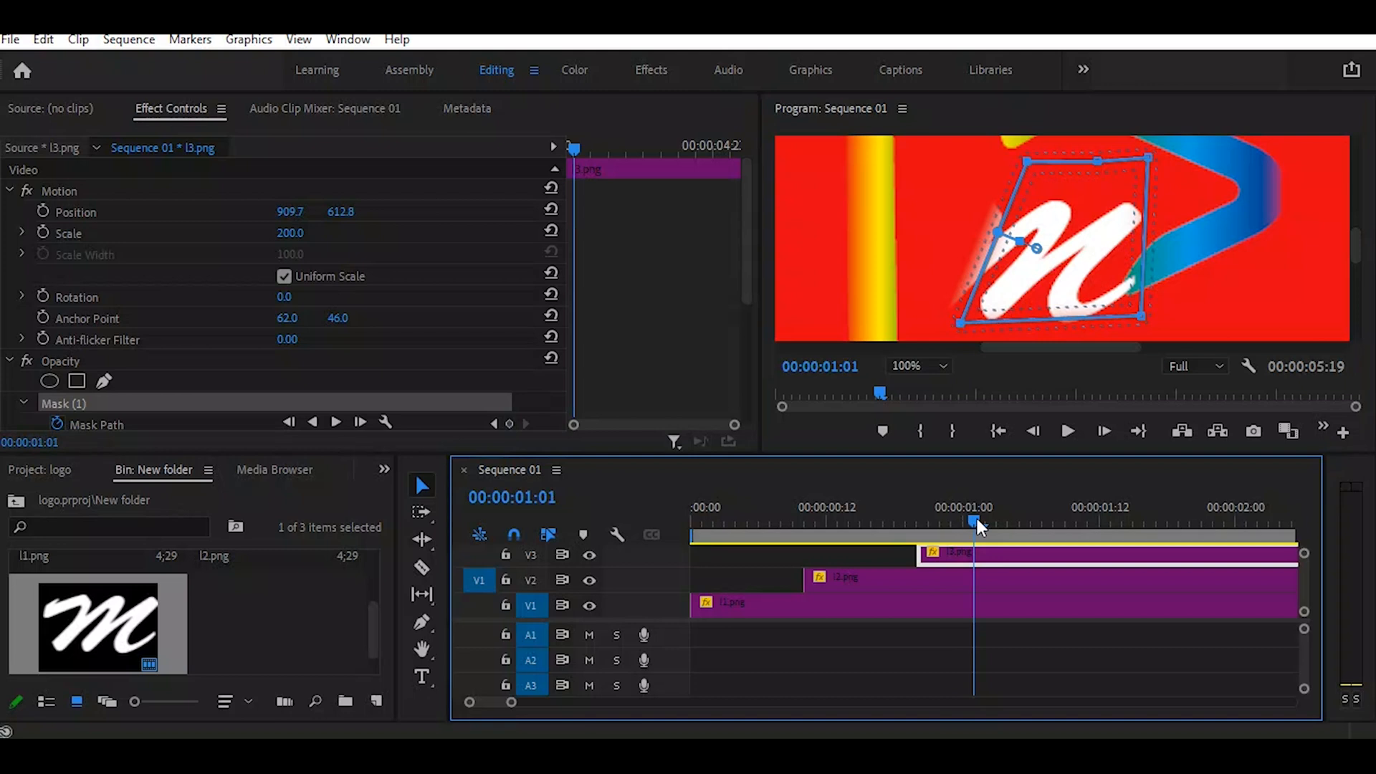
pyautogui.moveTo(960, 322); pyautogui.dragTo(906, 317)
pyautogui.moveTo(975, 521); pyautogui.dragTo(998, 520)
pyautogui.moveTo(906, 315); pyautogui.dragTo(857, 316)
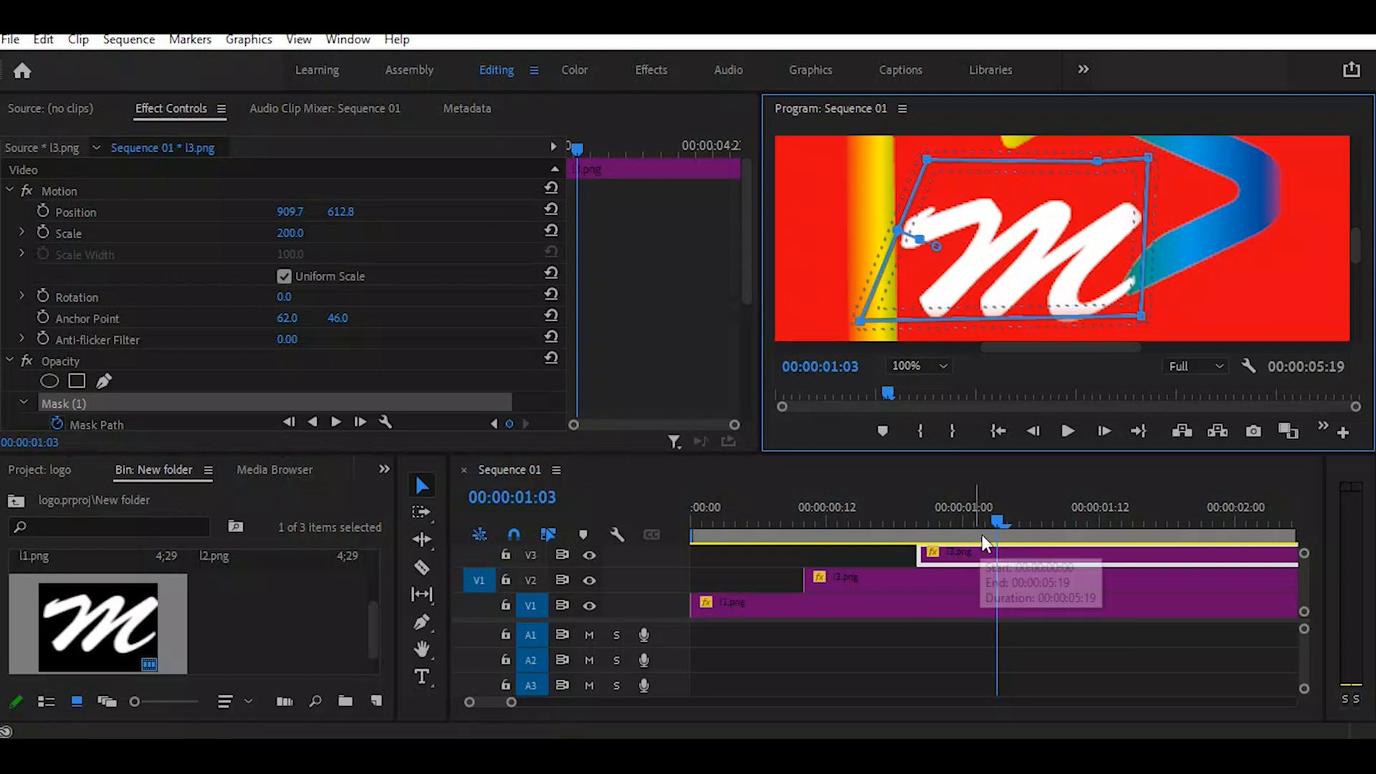
# Step: Fit the preview to the monitor and play the sequence twice from the beginning to review the complete logo reveal
pyautogui.click(936, 366)
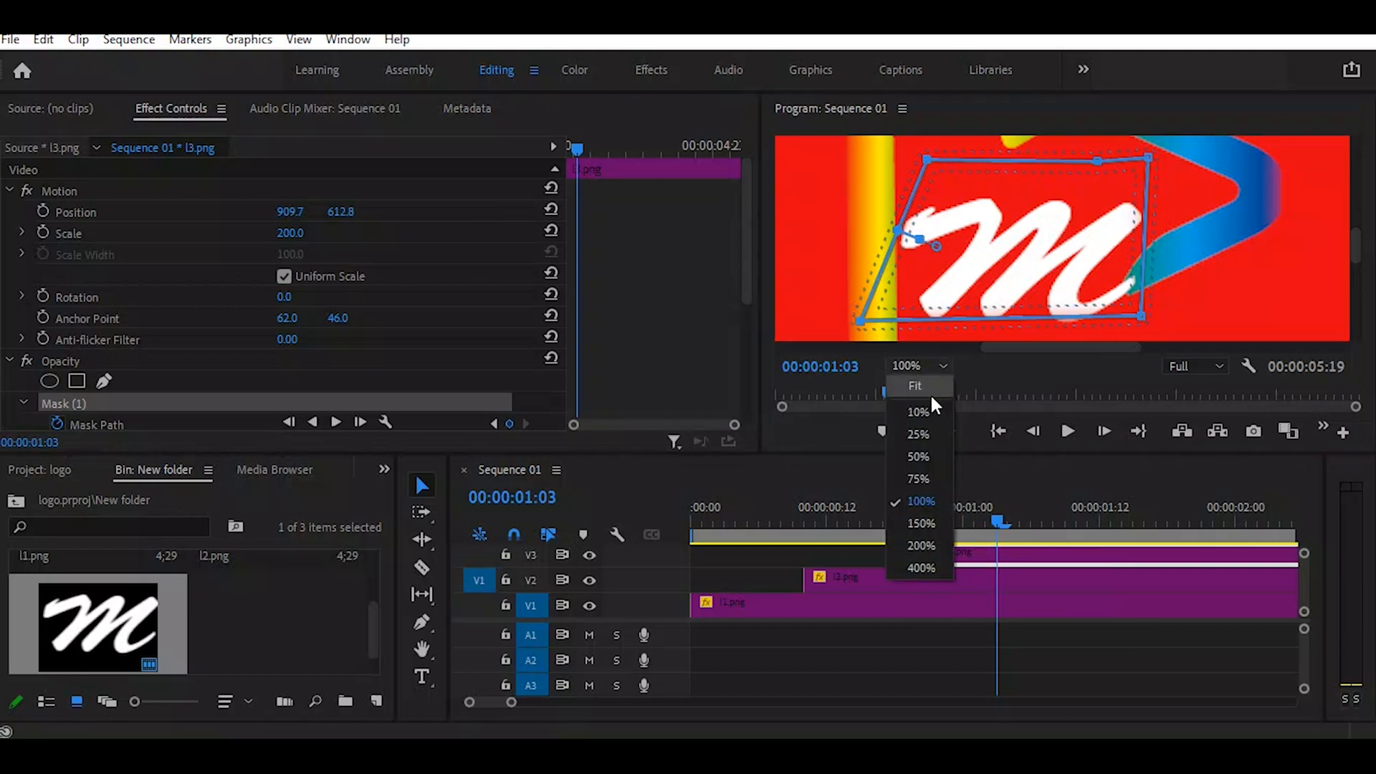
pyautogui.click(930, 378)
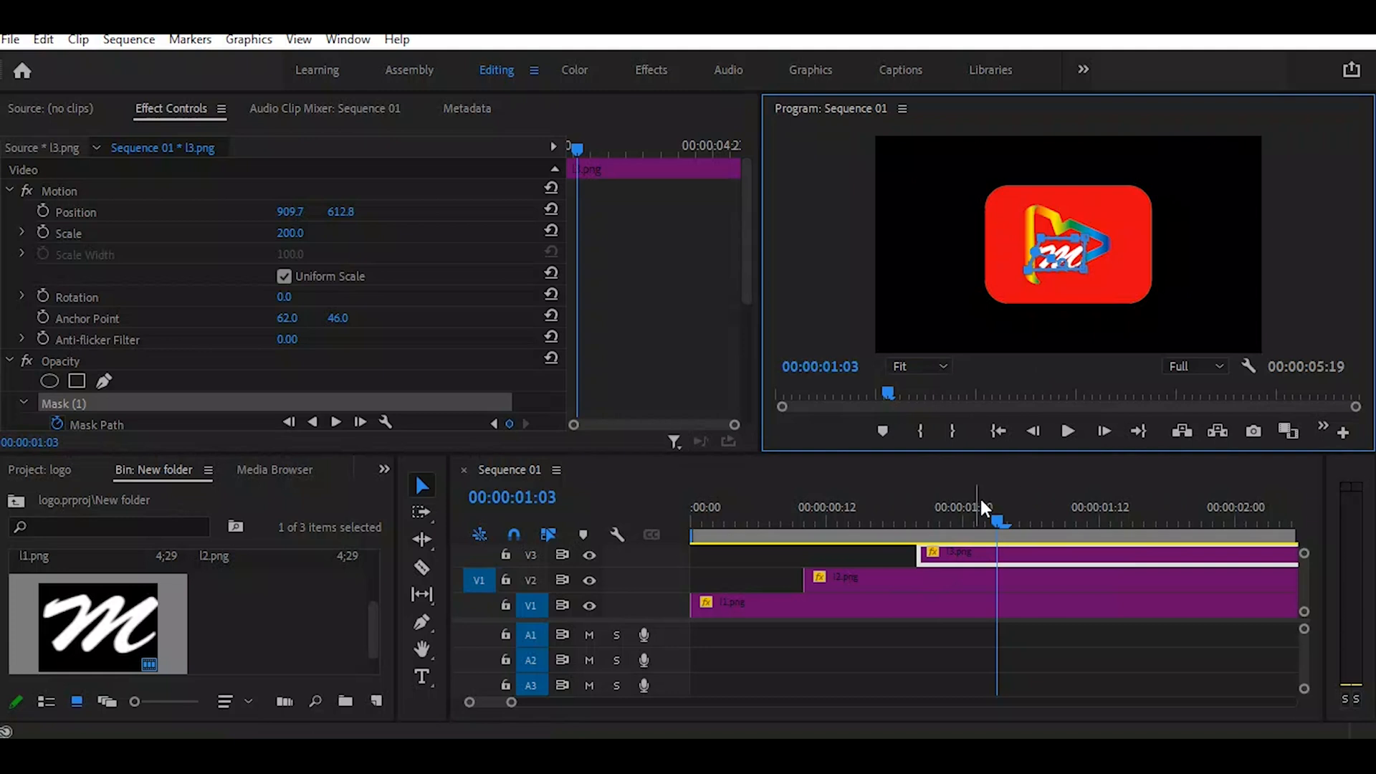
pyautogui.moveTo(999, 518); pyautogui.dragTo(634, 564)
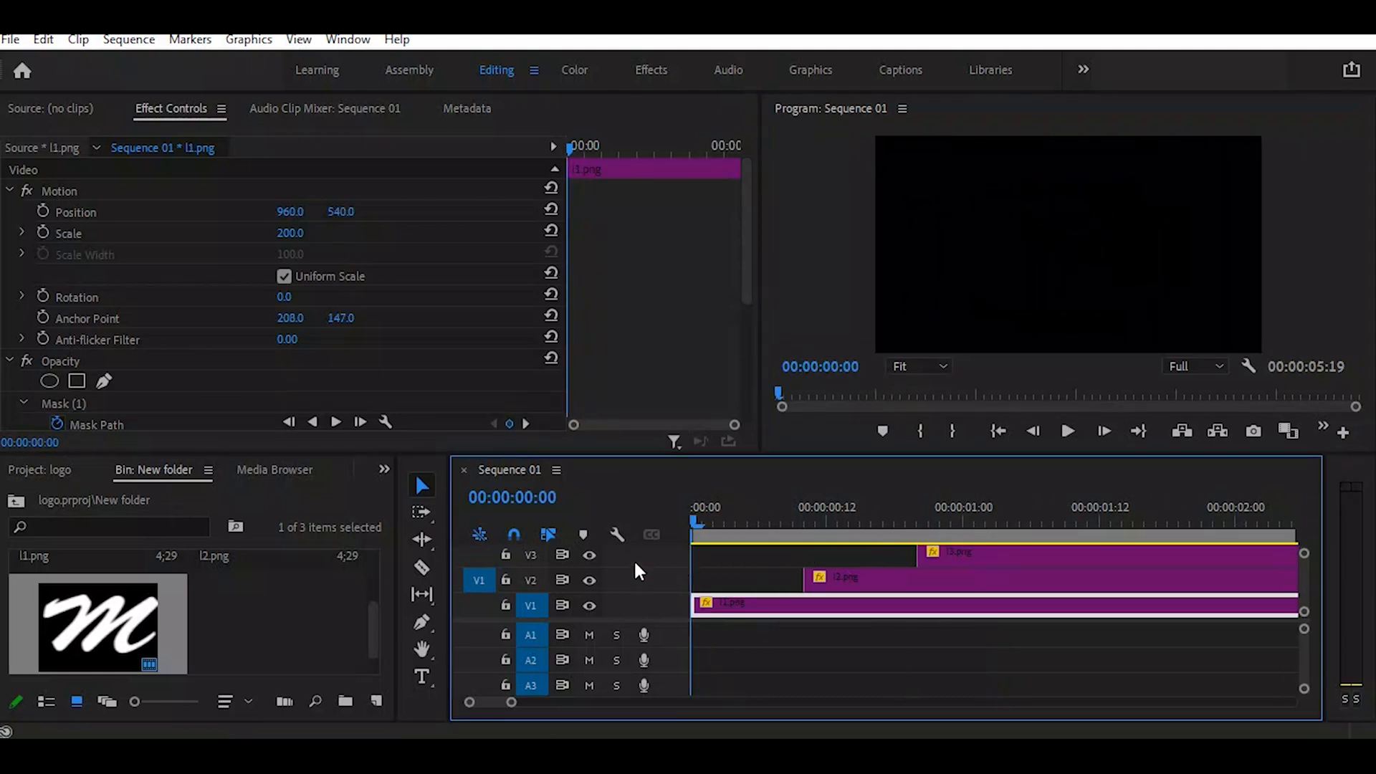
pyautogui.press('space')
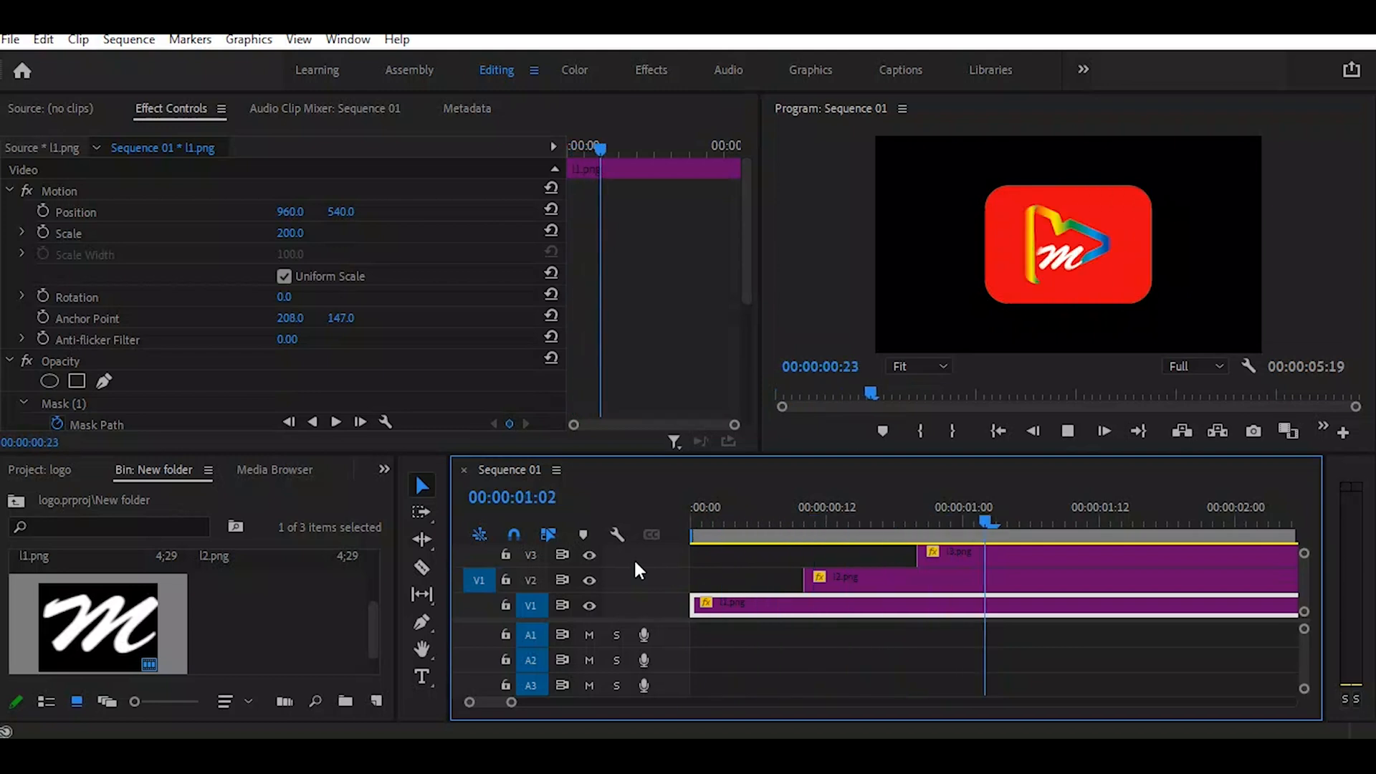
pyautogui.press('space')
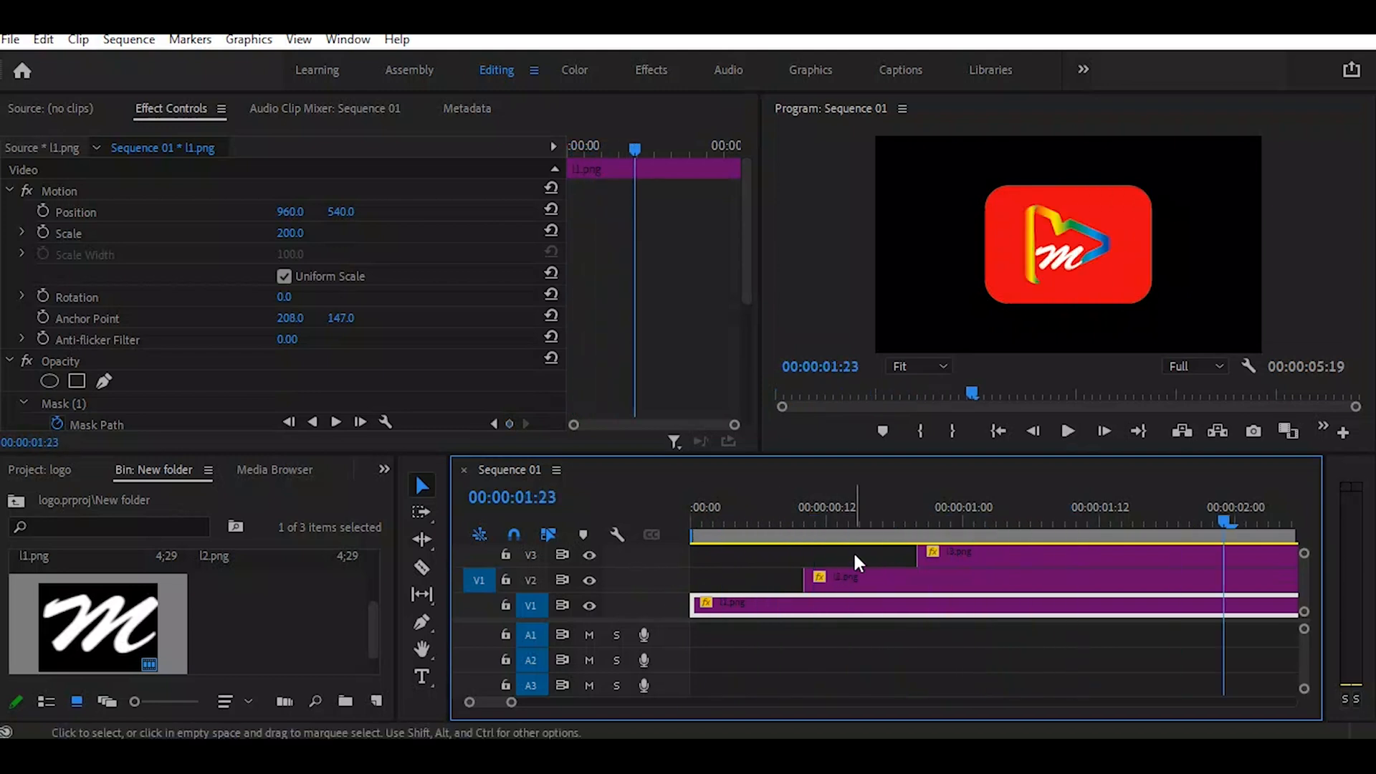
pyautogui.press('Home')
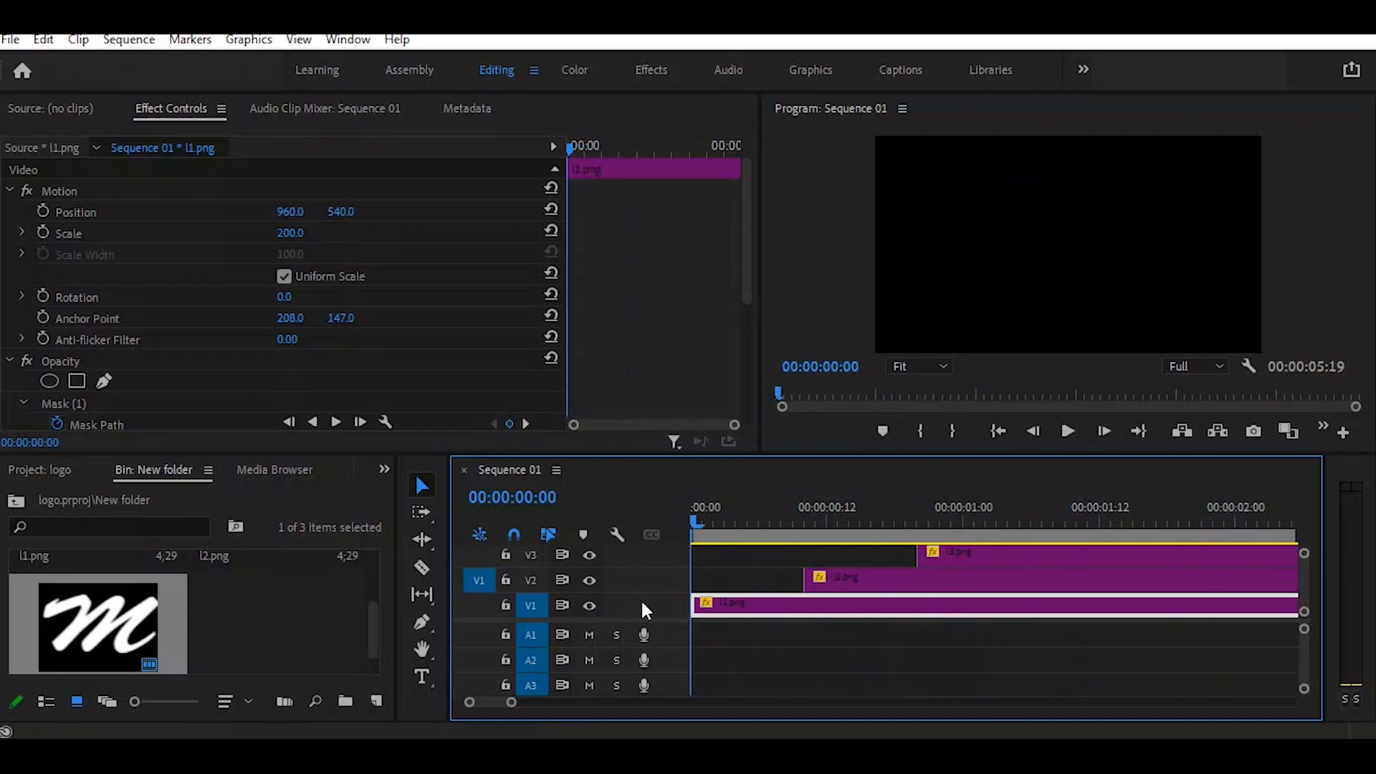
pyautogui.press('space')
pyautogui.press('space')
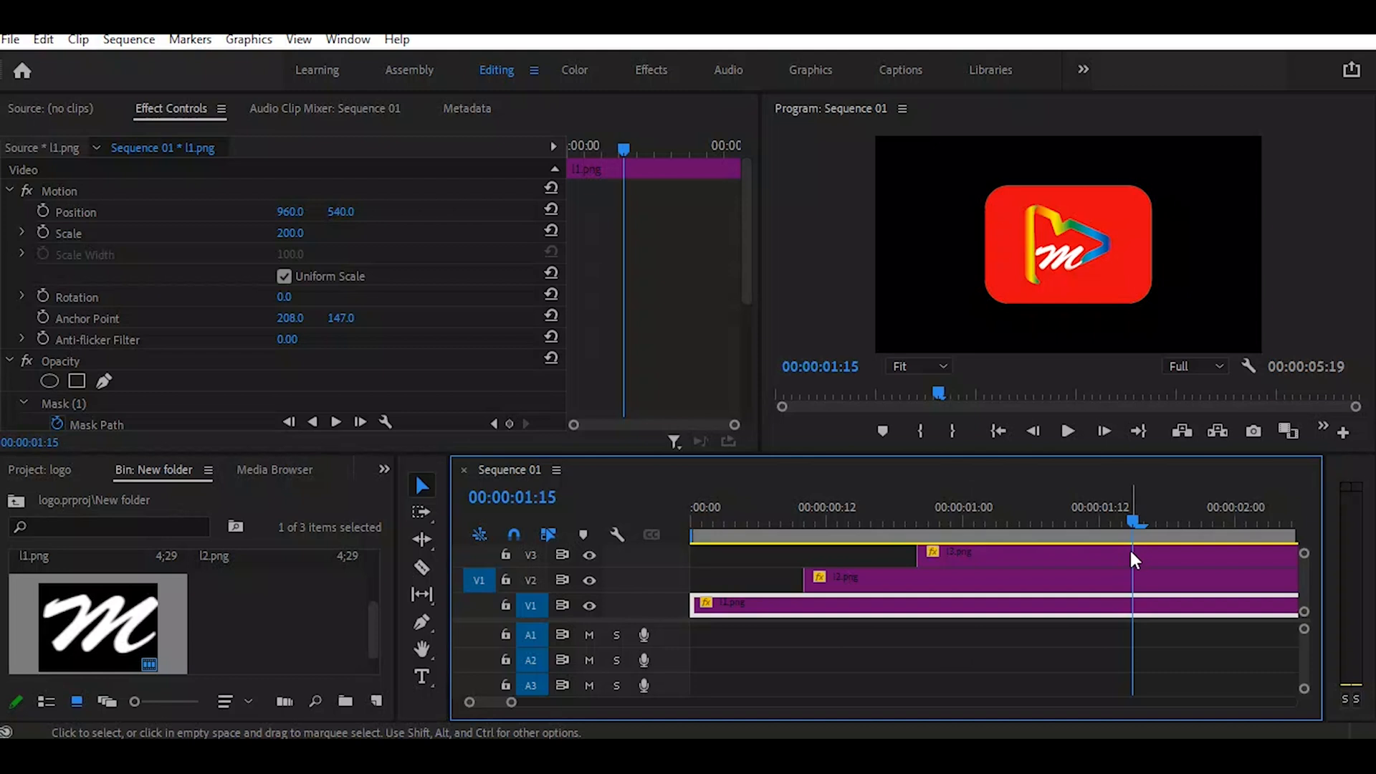
# Step: Select the three logo clips on tracks V1 to V3 and nest them into one sequence with the default name
pyautogui.moveTo(1137, 523); pyautogui.dragTo(1064, 550)
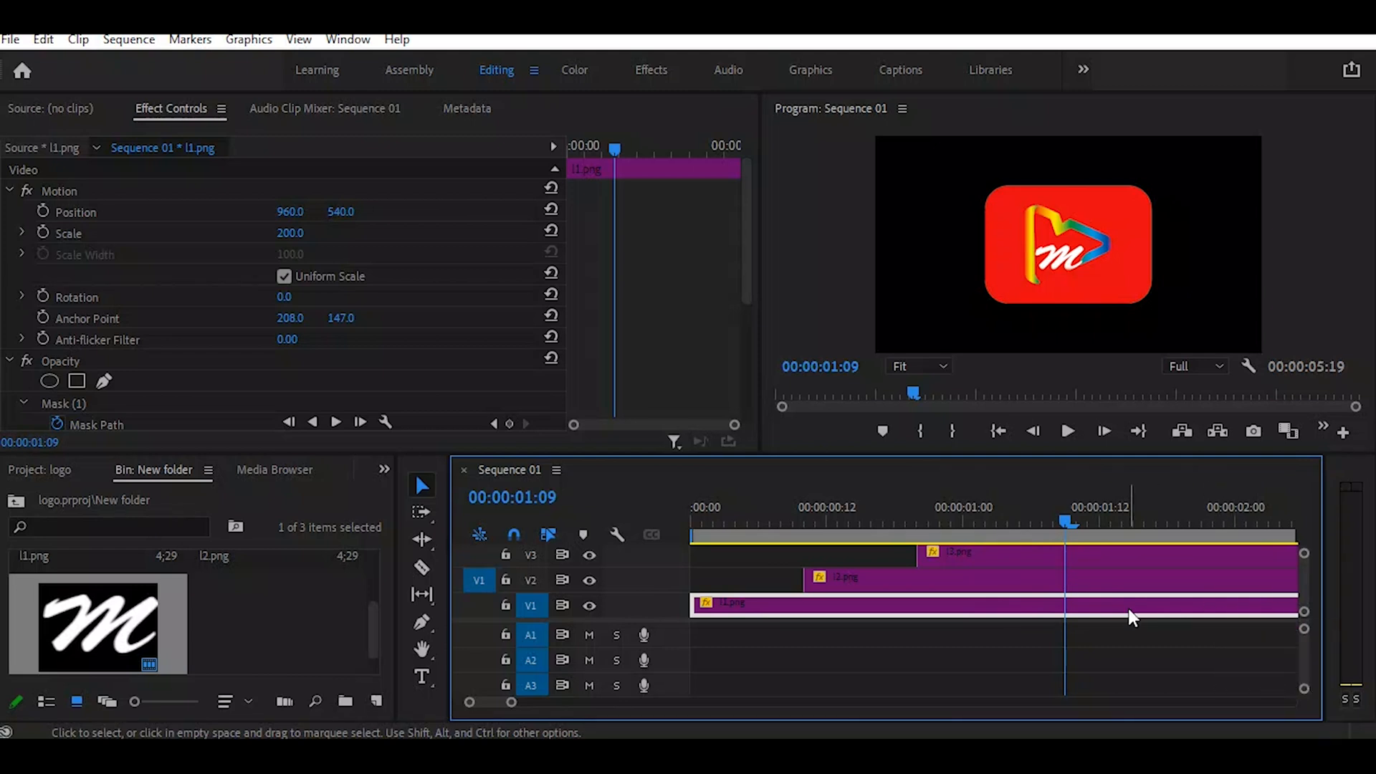
pyautogui.moveTo(1129, 637); pyautogui.dragTo(1045, 562)
pyautogui.rightClick(1044, 561)
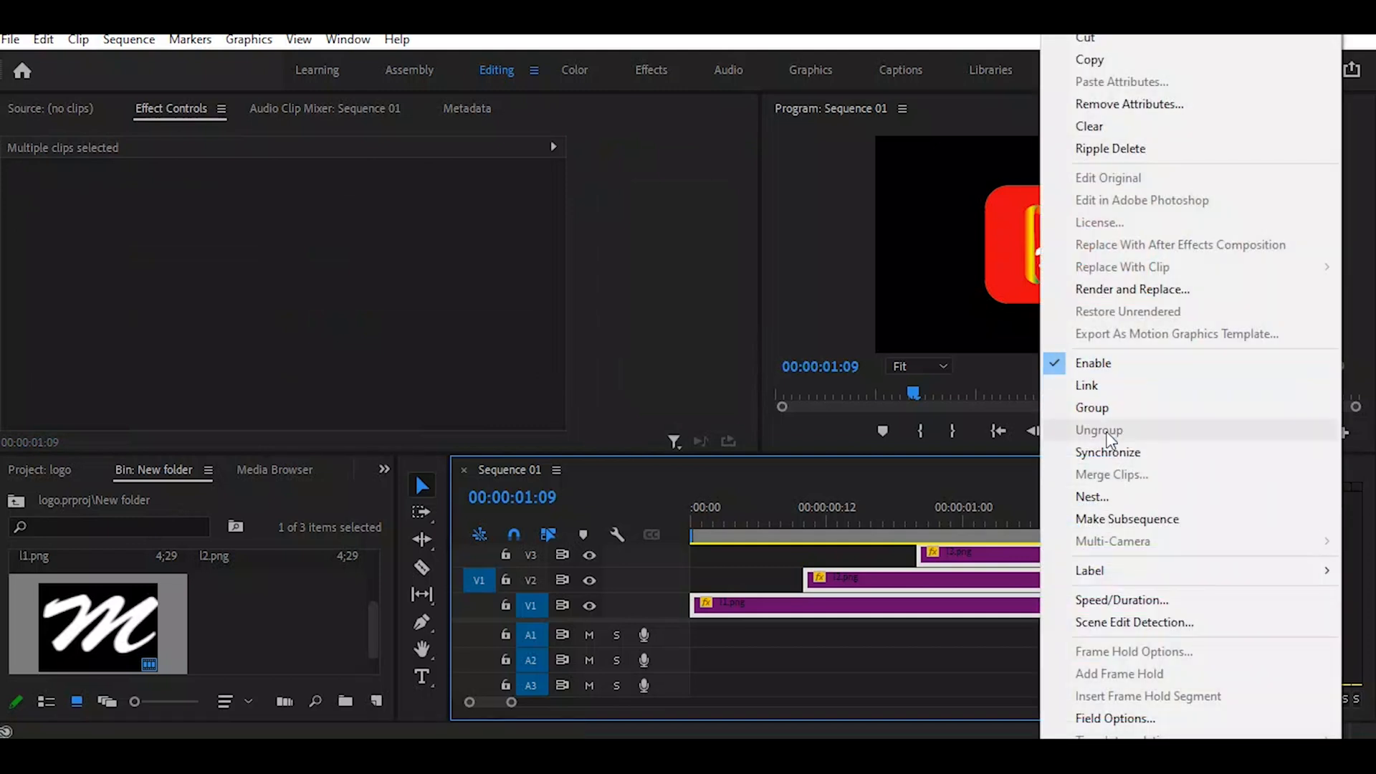
pyautogui.click(1091, 497)
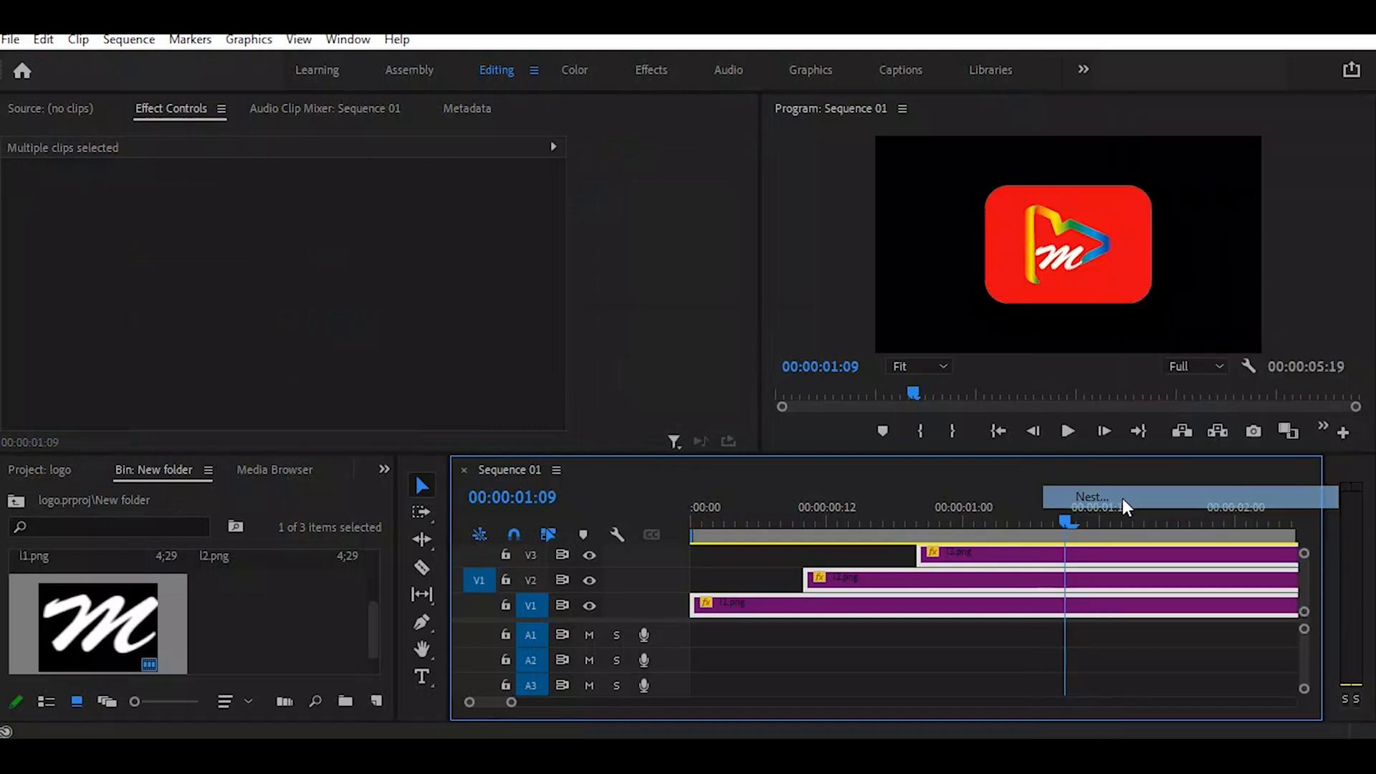
pyautogui.click(649, 401)
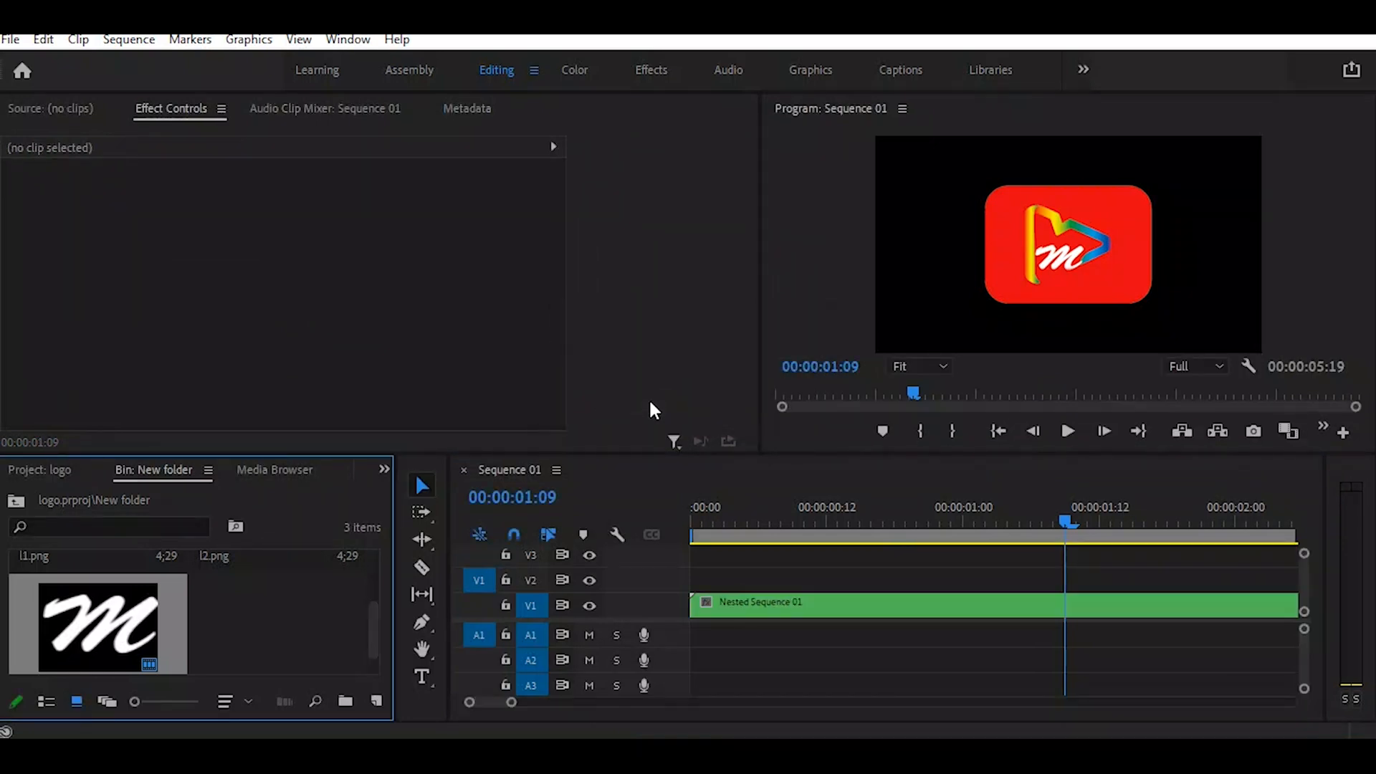
# Step: Play the nested logo reveal from the beginning and add a frame hold to the nested clip at 00:00:01:10
pyautogui.moveTo(1067, 520); pyautogui.dragTo(508, 512)
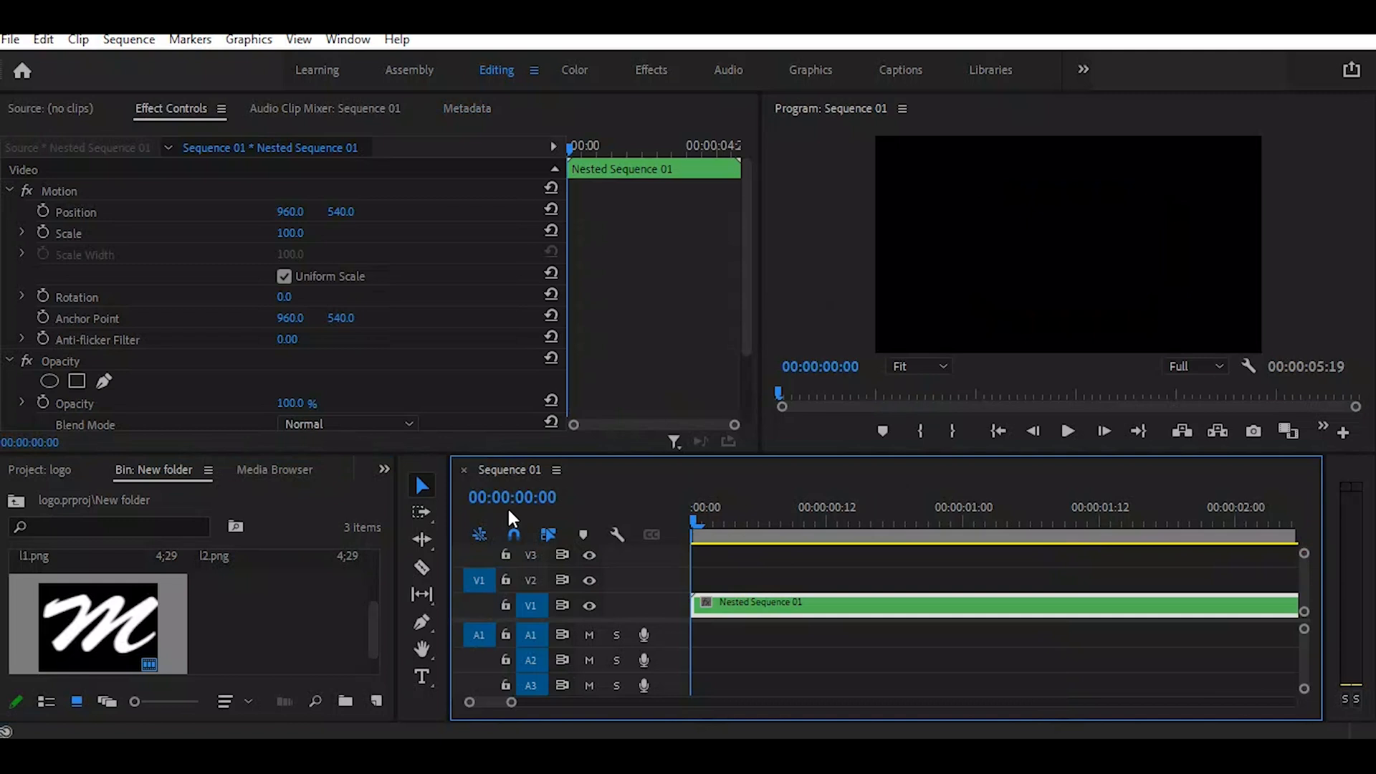
pyautogui.press('space')
pyautogui.press('space')
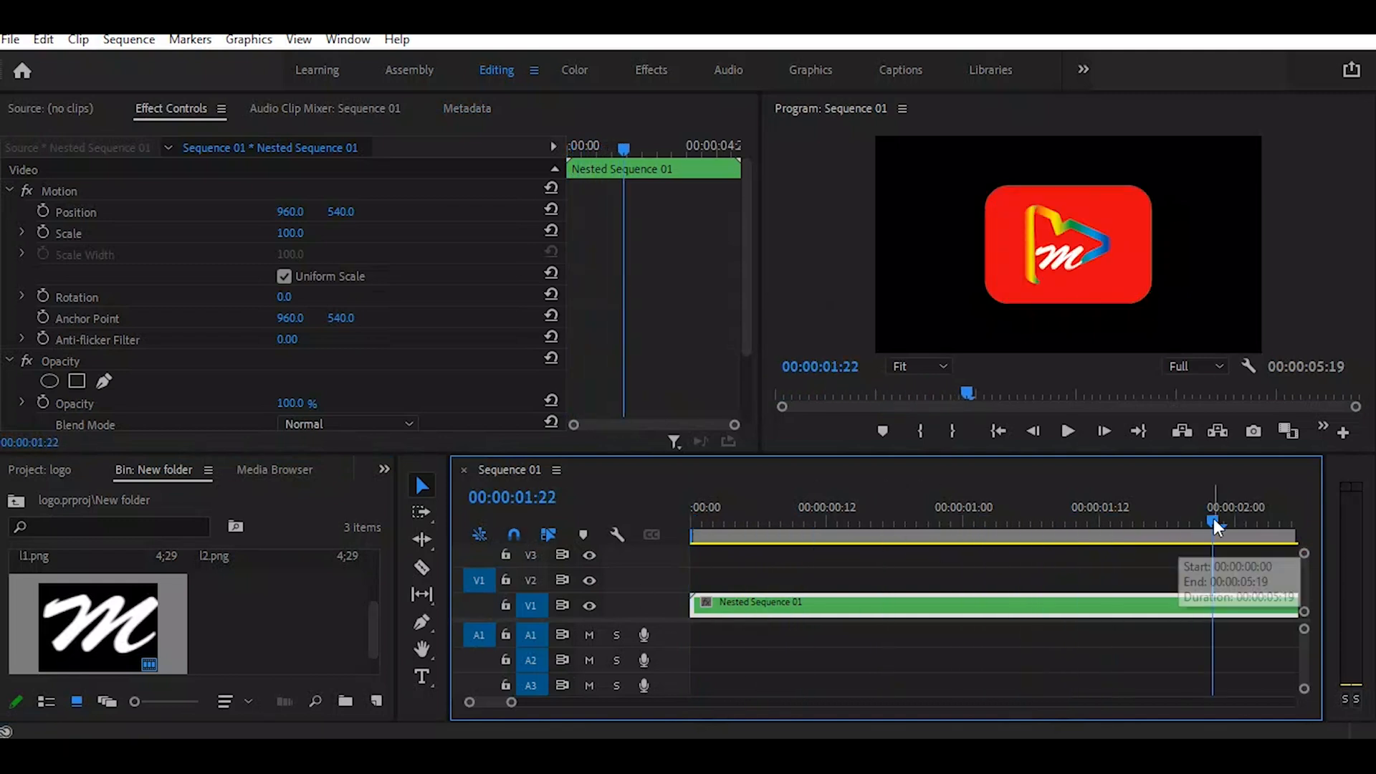
pyautogui.moveTo(1213, 514); pyautogui.dragTo(928, 530)
pyautogui.moveTo(1010, 542); pyautogui.dragTo(1076, 541)
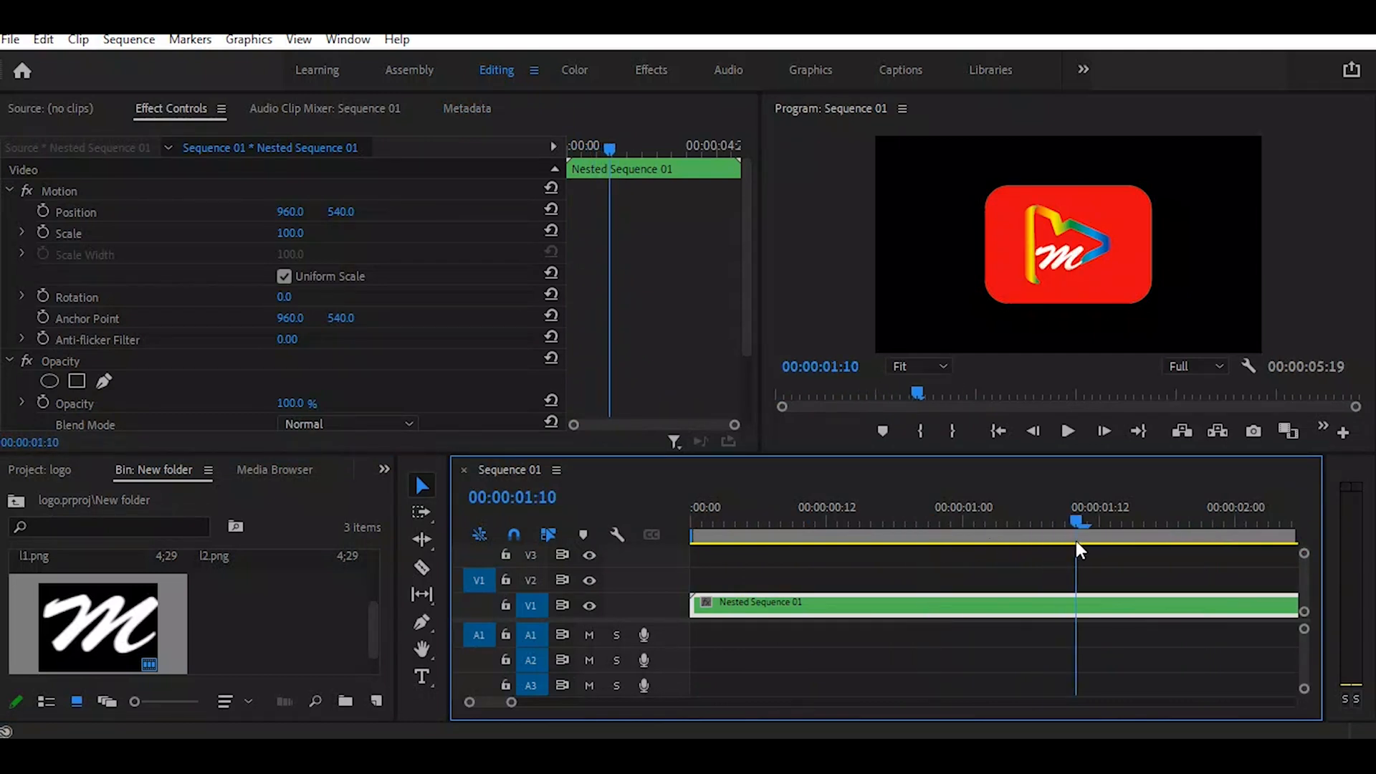
pyautogui.rightClick(1076, 602)
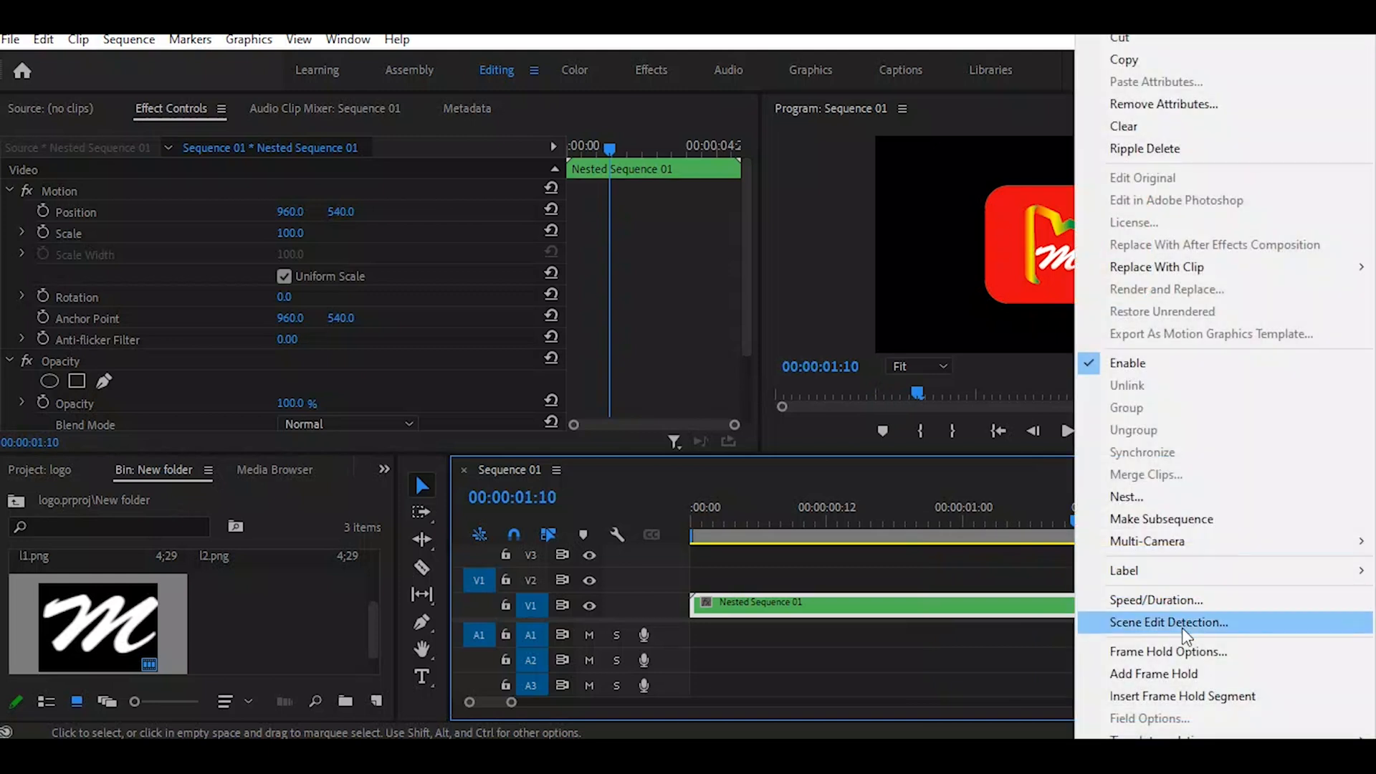
pyautogui.click(1164, 673)
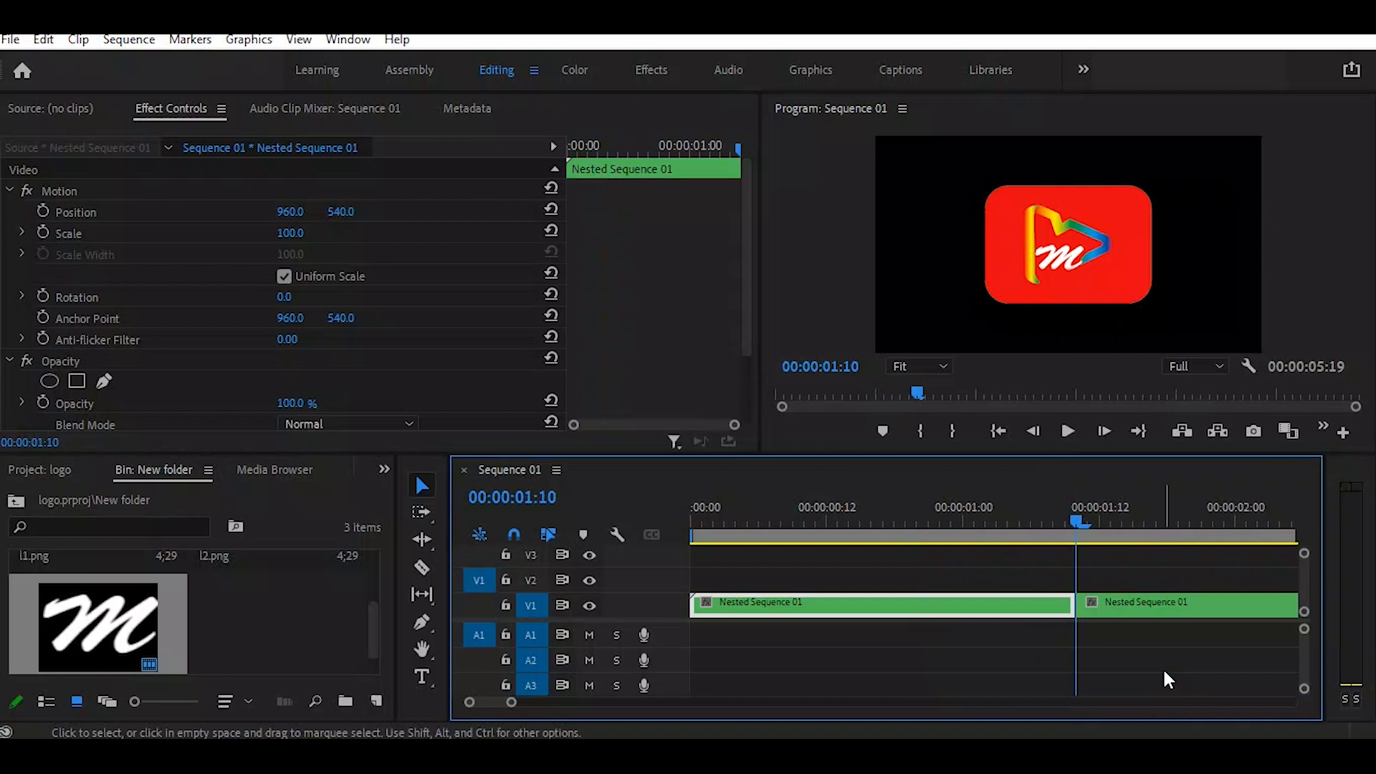
# Step: Scrub through the held section to near the sequence end, and play the sequence from the beginning to review the reveal and hold
pyautogui.moveTo(1081, 513); pyautogui.dragTo(1206, 526)
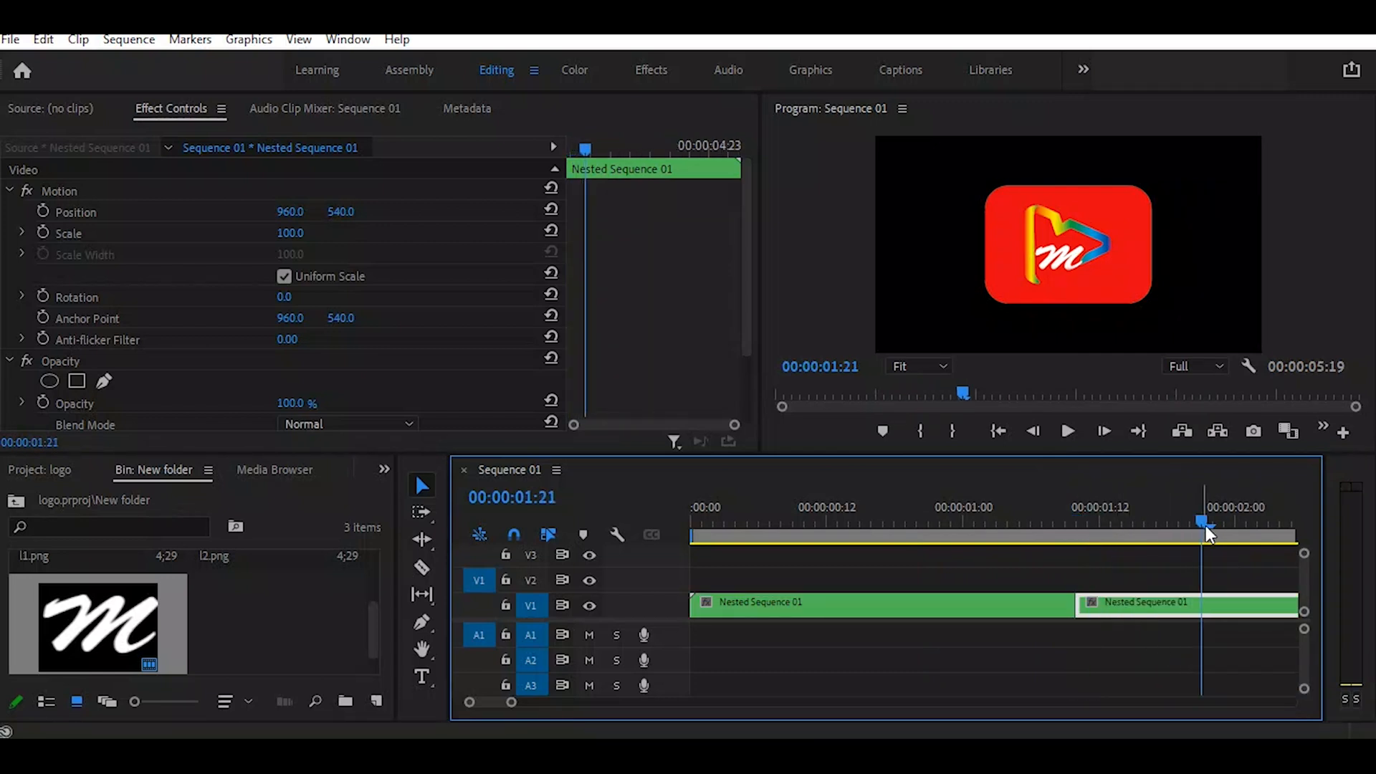
pyautogui.press('-')
pyautogui.press('-')
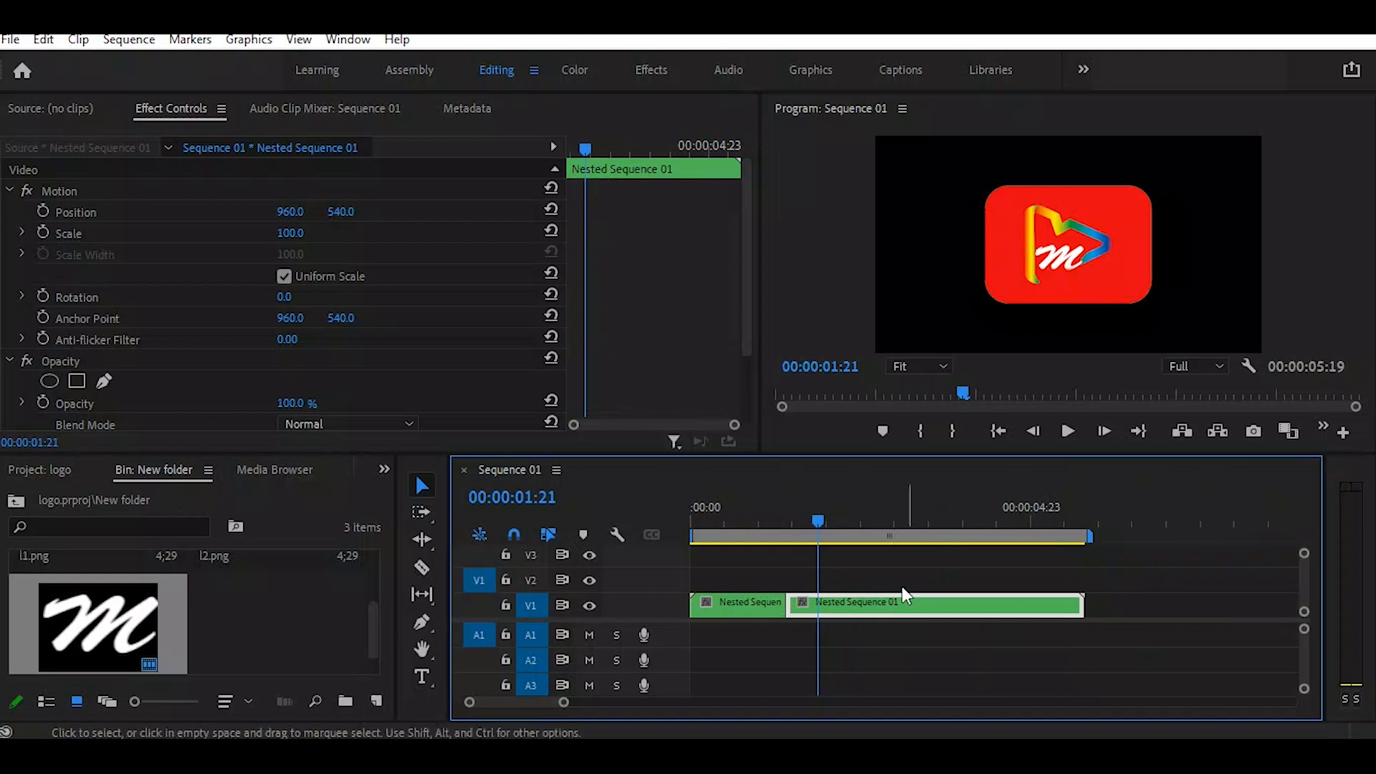
pyautogui.moveTo(818, 516); pyautogui.dragTo(1047, 513)
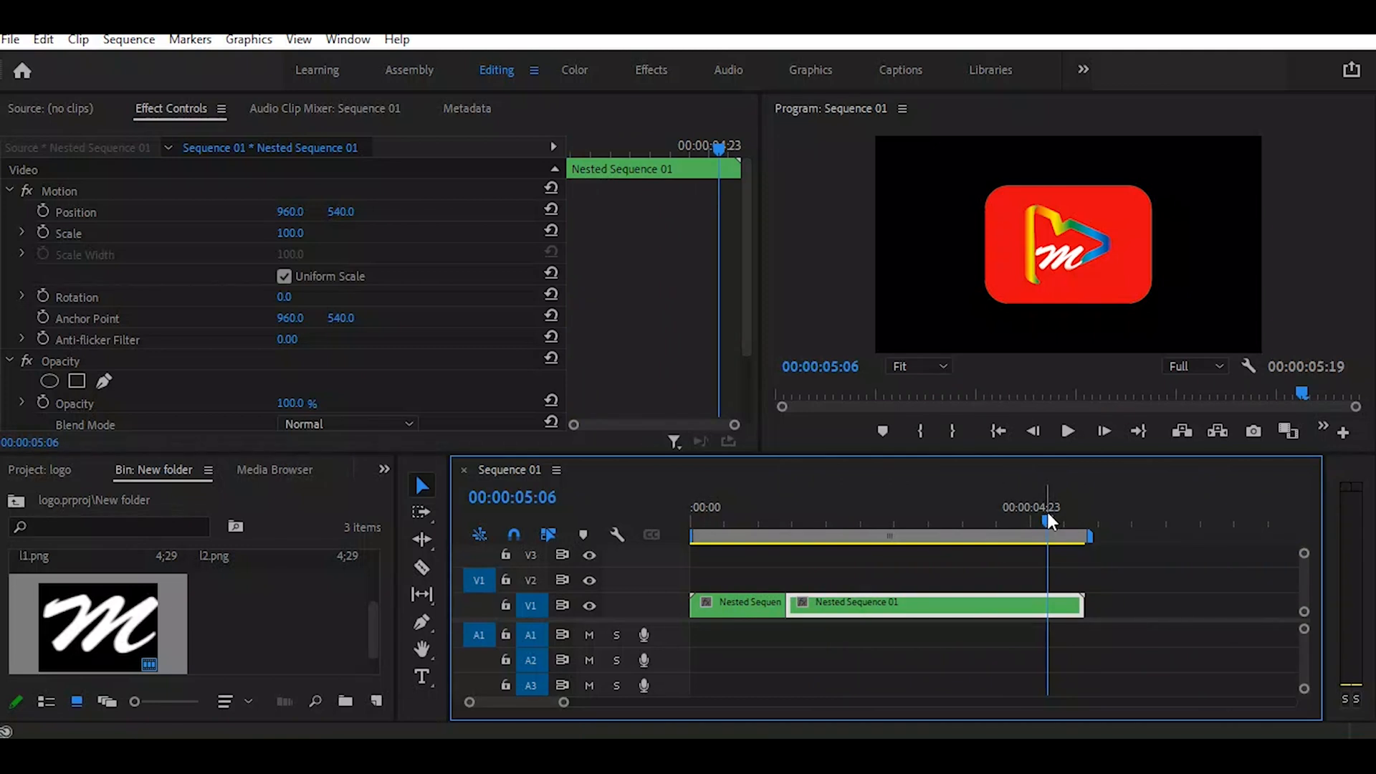
pyautogui.moveTo(1047, 514); pyautogui.dragTo(1073, 523)
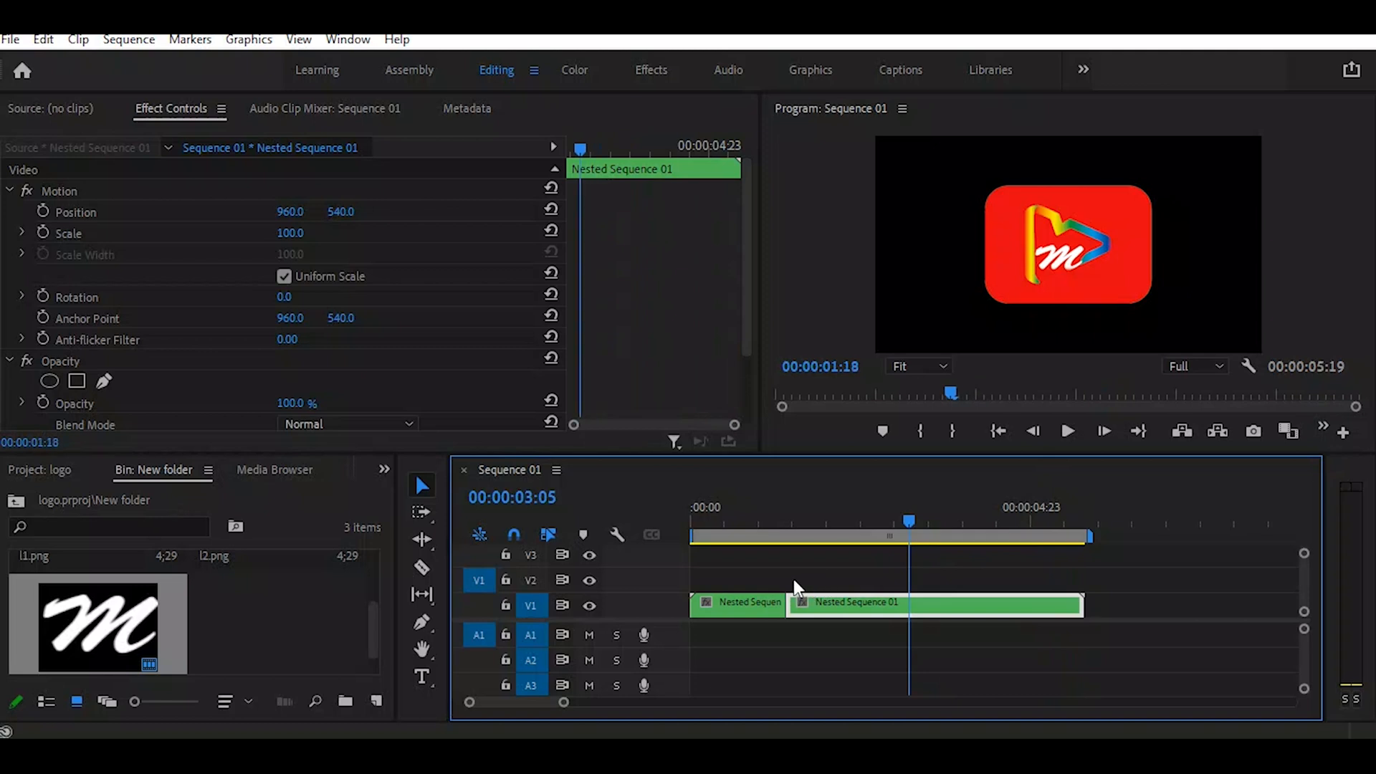
pyautogui.press('Home')
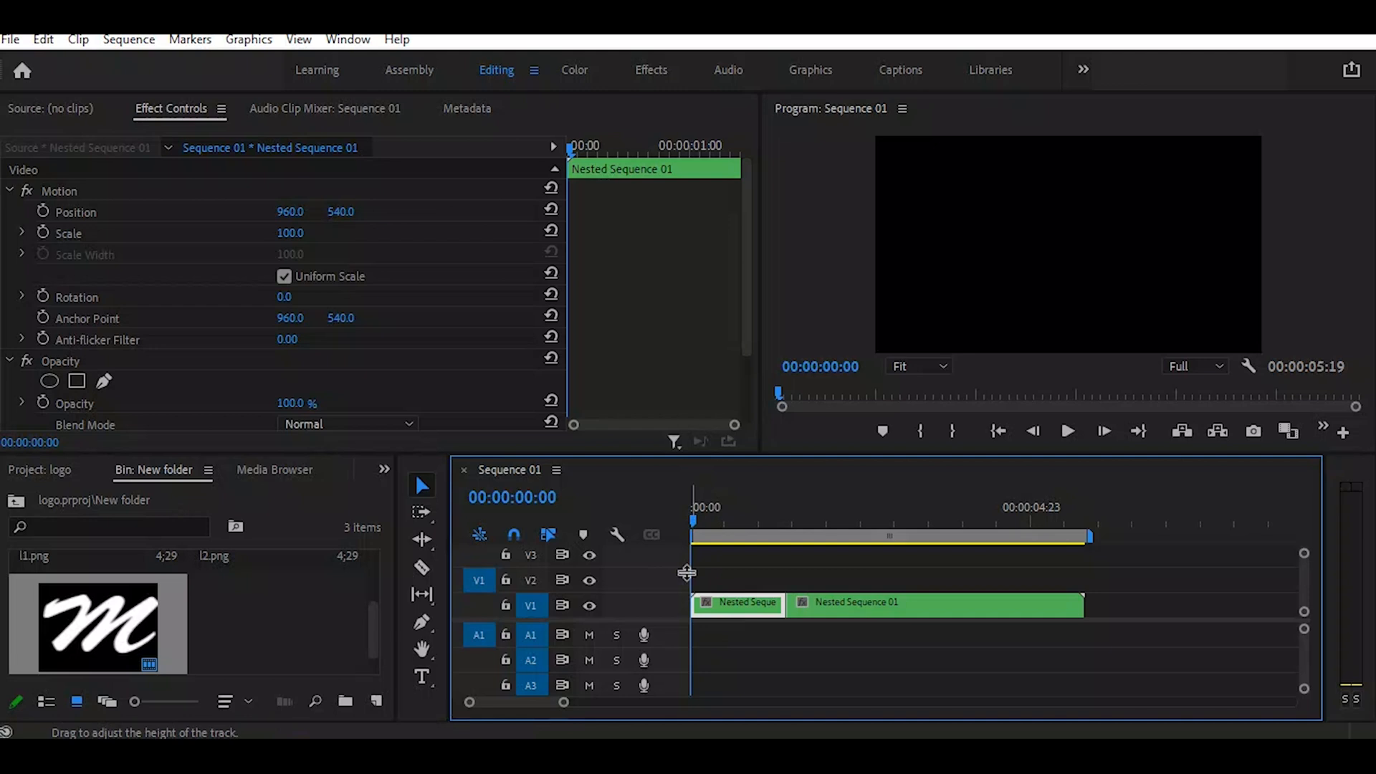
pyautogui.press('space')
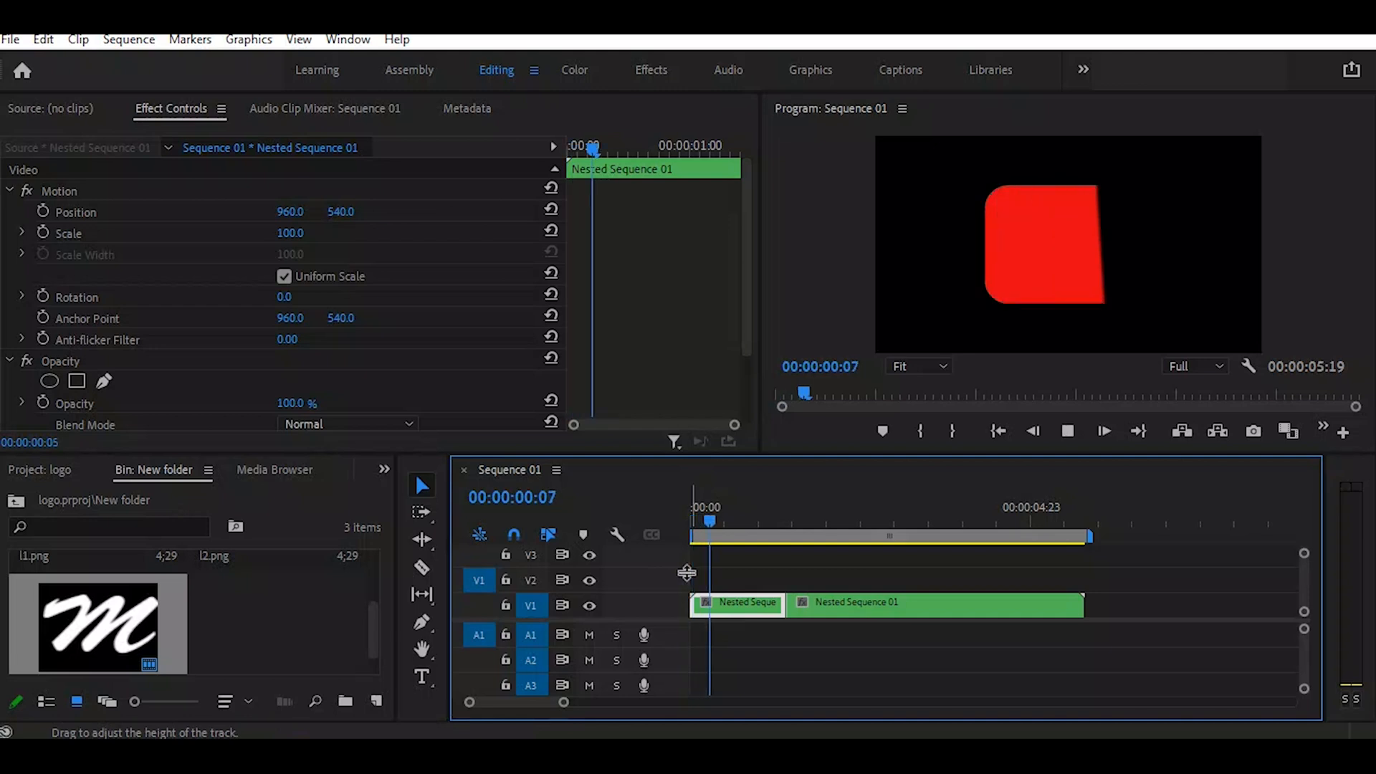
pyautogui.press('space')
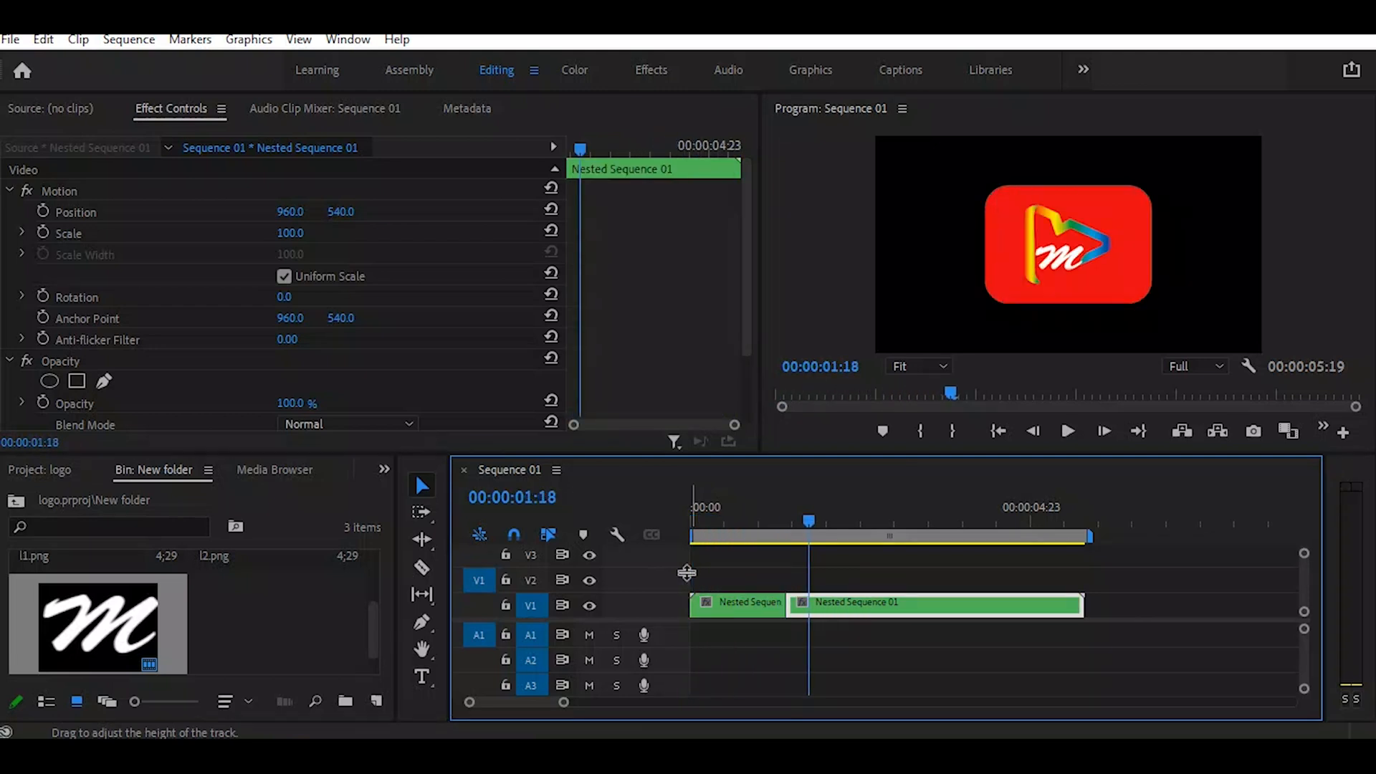